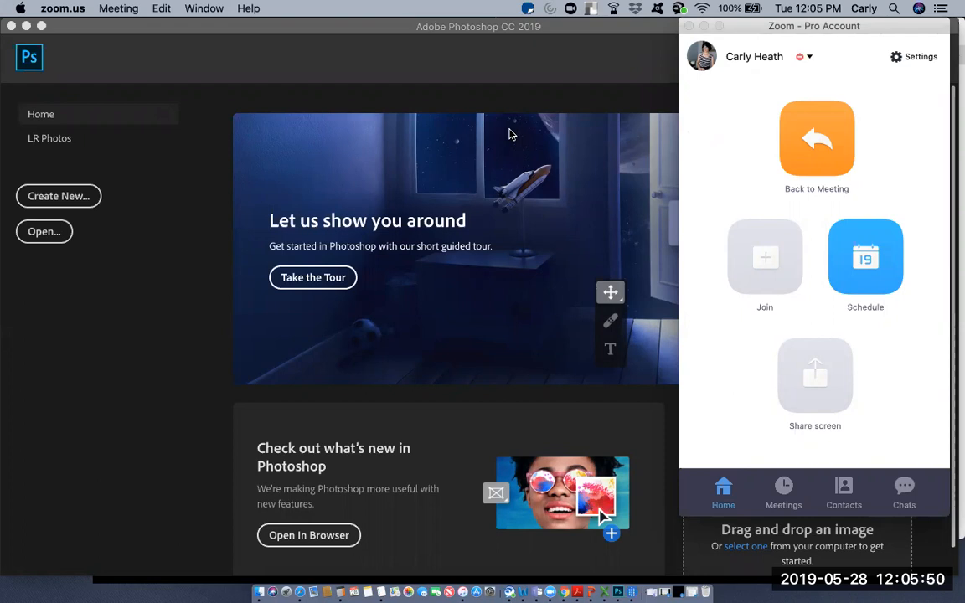
Step: Switch to Photoshop and create a new document 1024 pixels wide and 768 pixels high
click(149, 26)
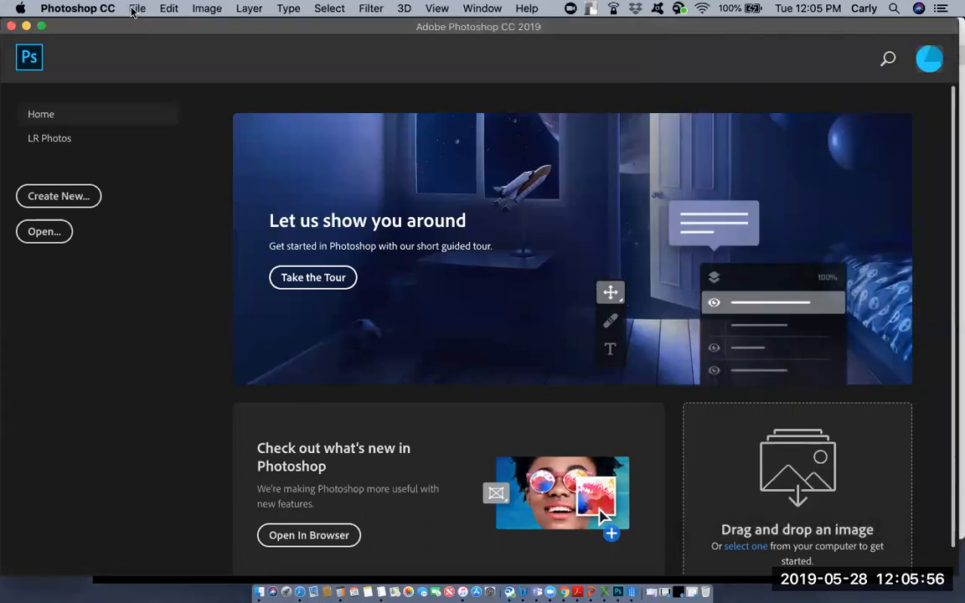
click(134, 10)
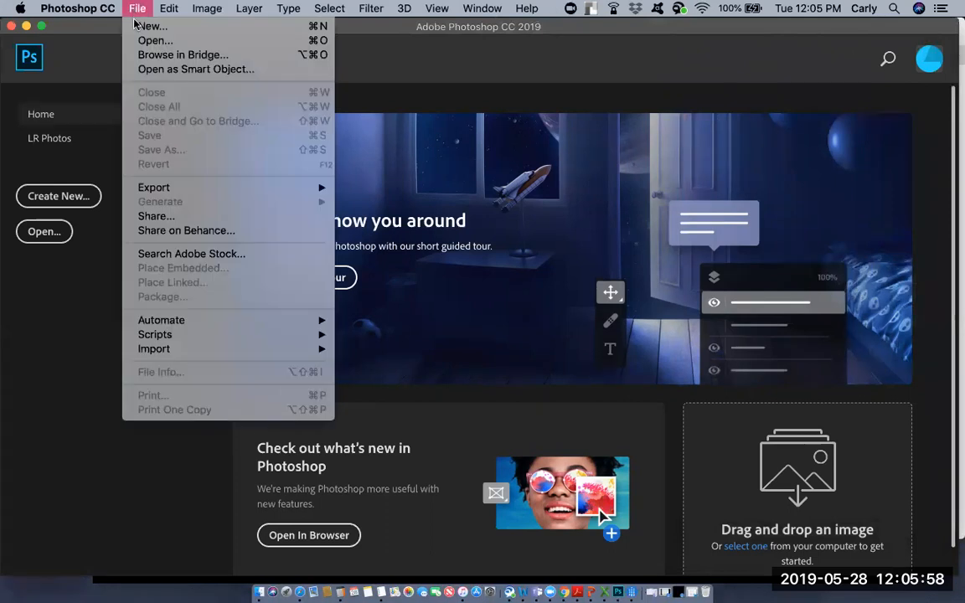
click(140, 31)
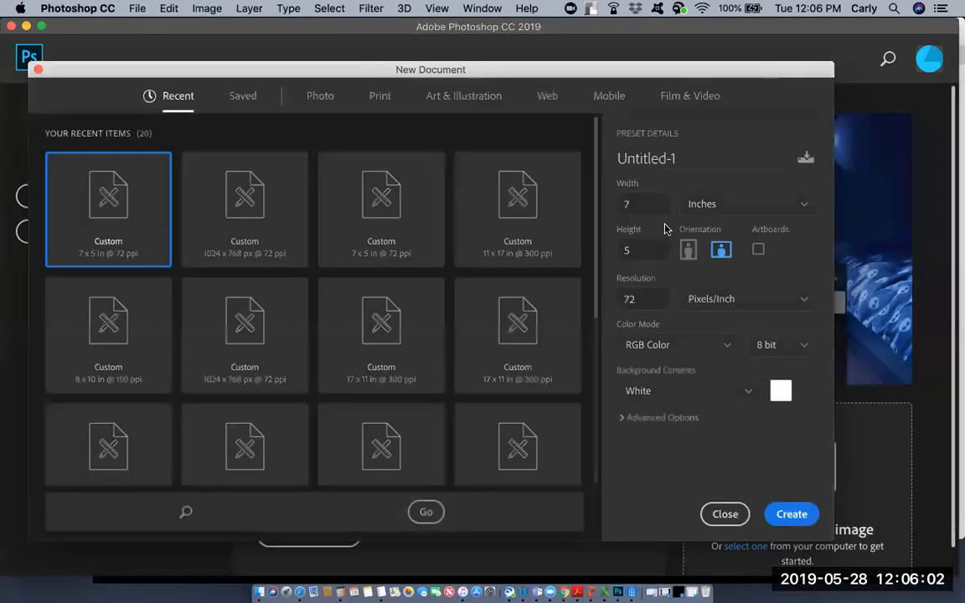
click(709, 207)
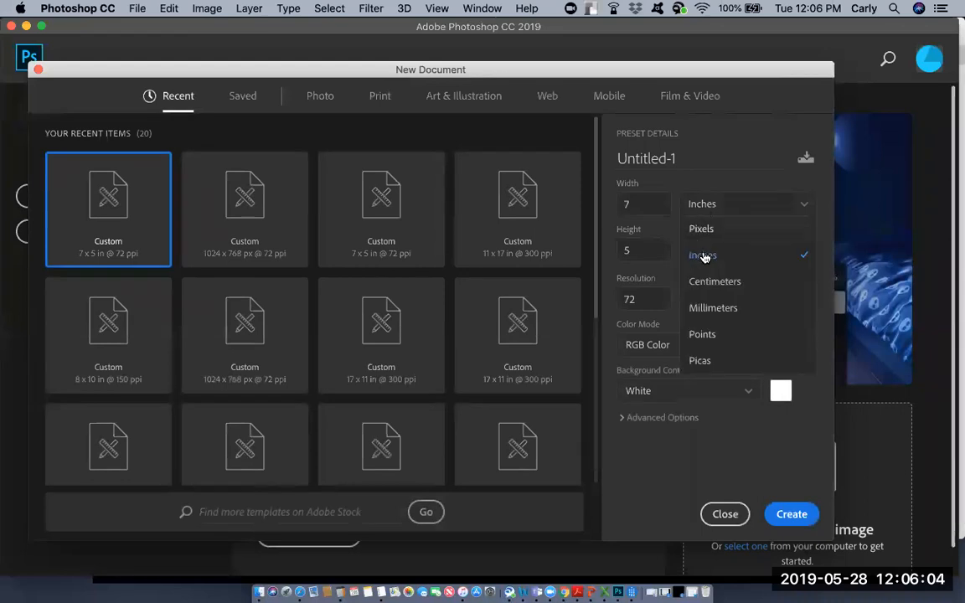
click(701, 228)
double_click(660, 206)
text(1024)
double_click(649, 247)
text(768)
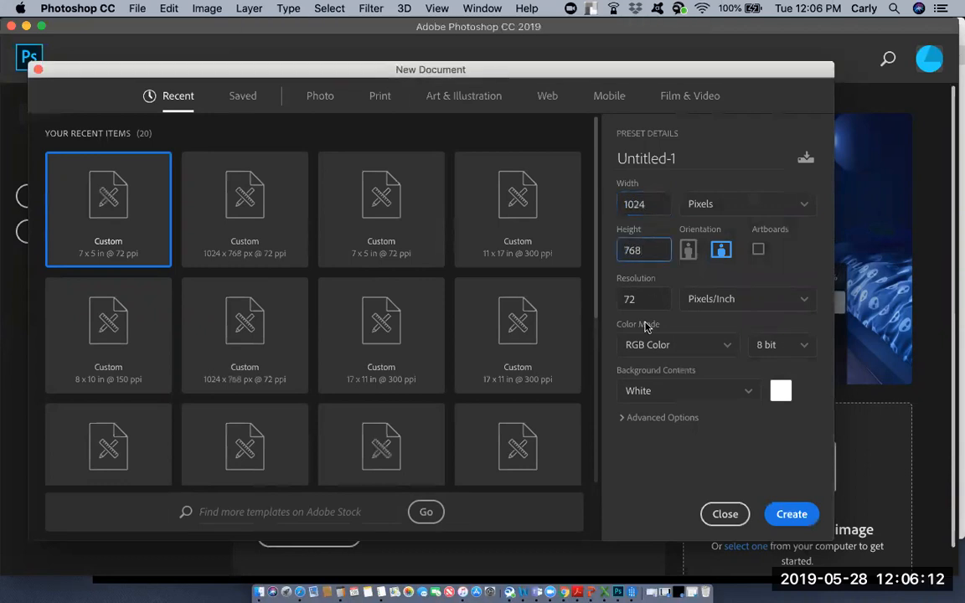
click(788, 516)
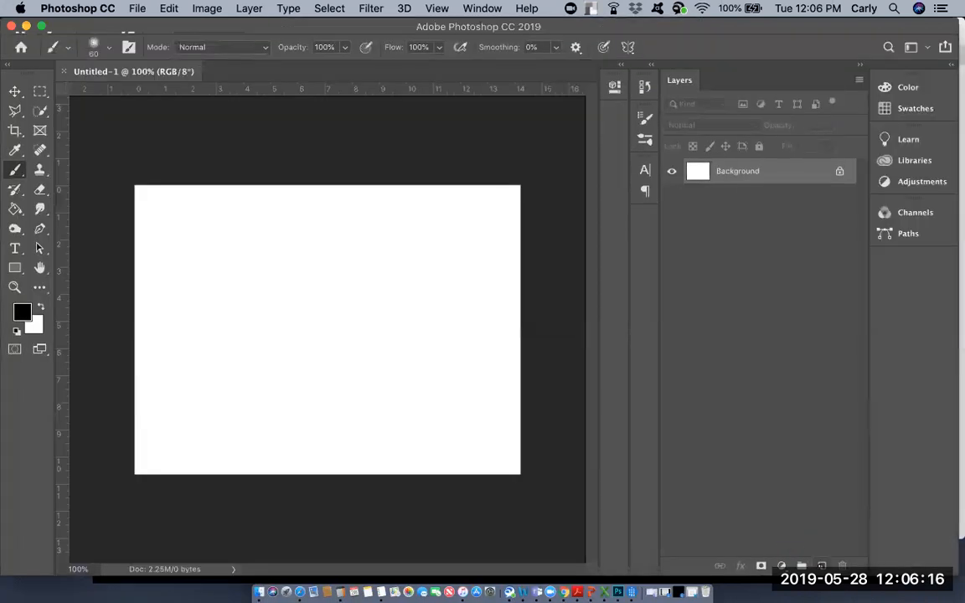
Step: Add a new layer above the background and fill it with dark red (#3a0404) using the Paint Bucket Tool
click(822, 567)
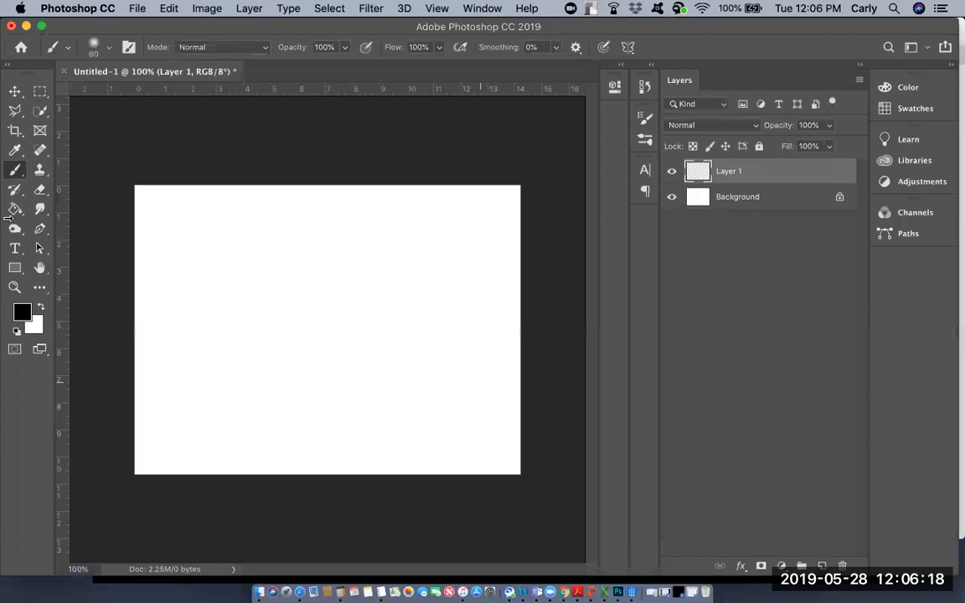
click(19, 213)
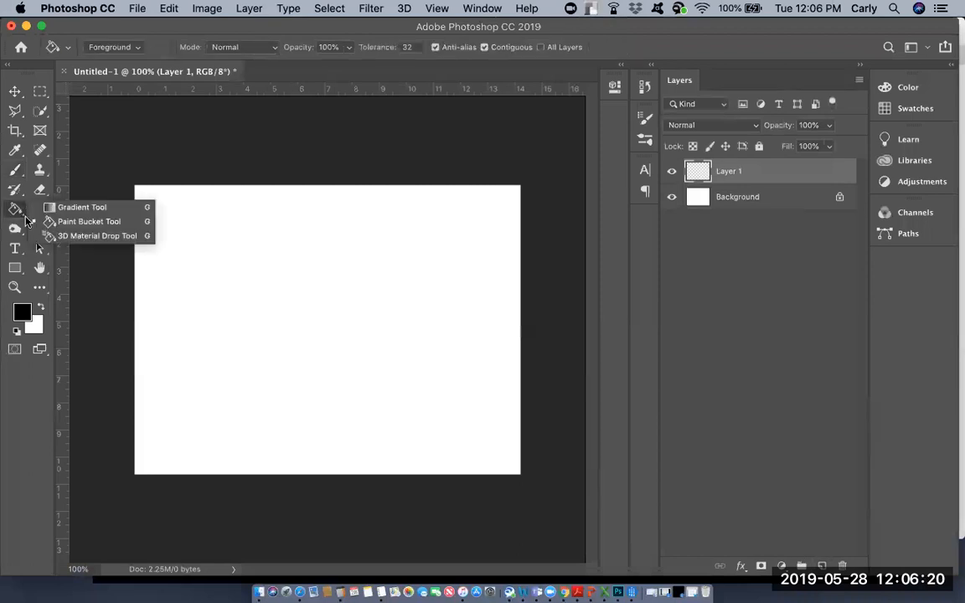
click(47, 224)
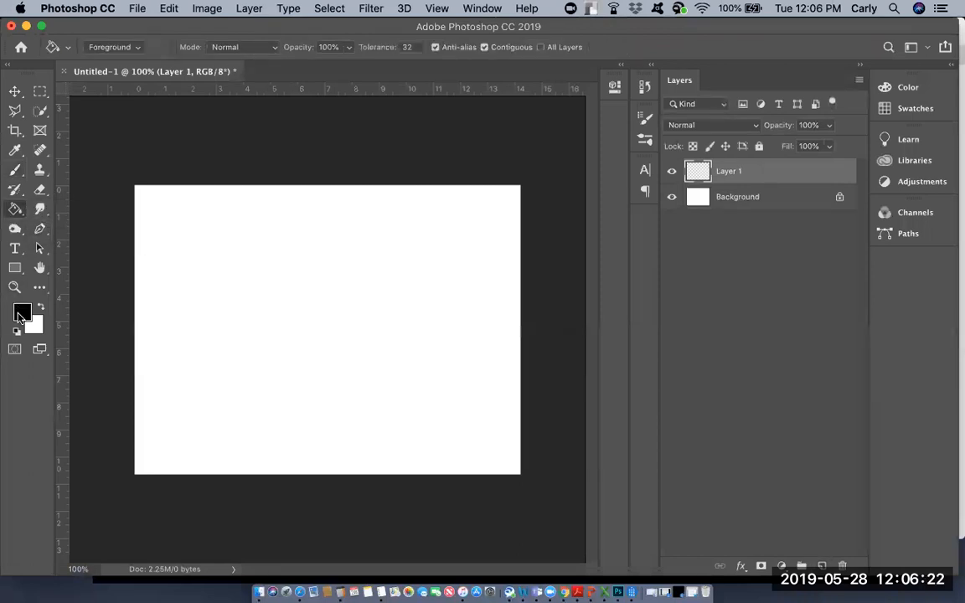
click(22, 315)
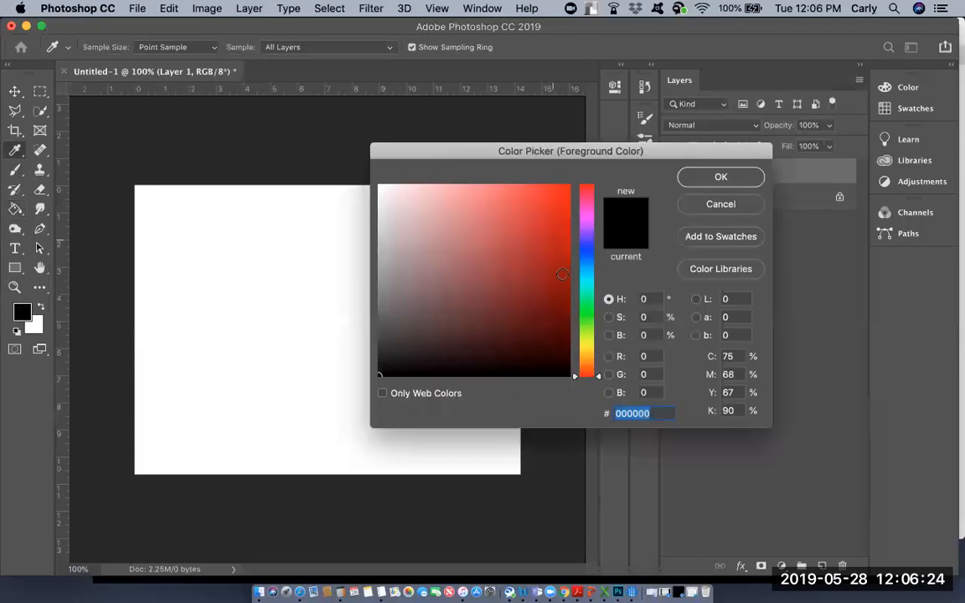
click(555, 332)
click(695, 178)
click(432, 295)
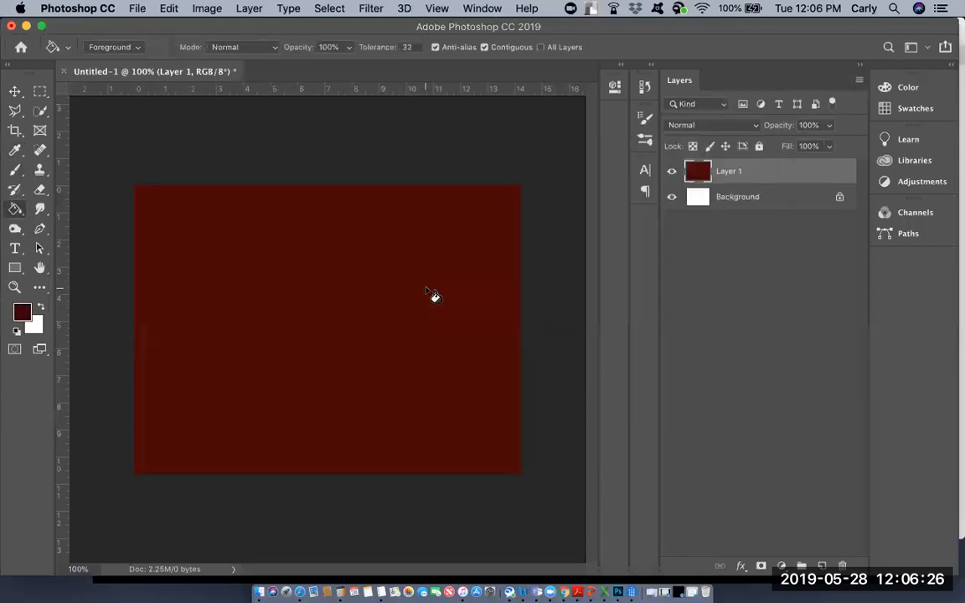
Step: On a new layer, draw a salmon-pink (#d56767) rectangle in Shape mode, about 265 × 181 px, in the canvas's upper-left area
click(823, 565)
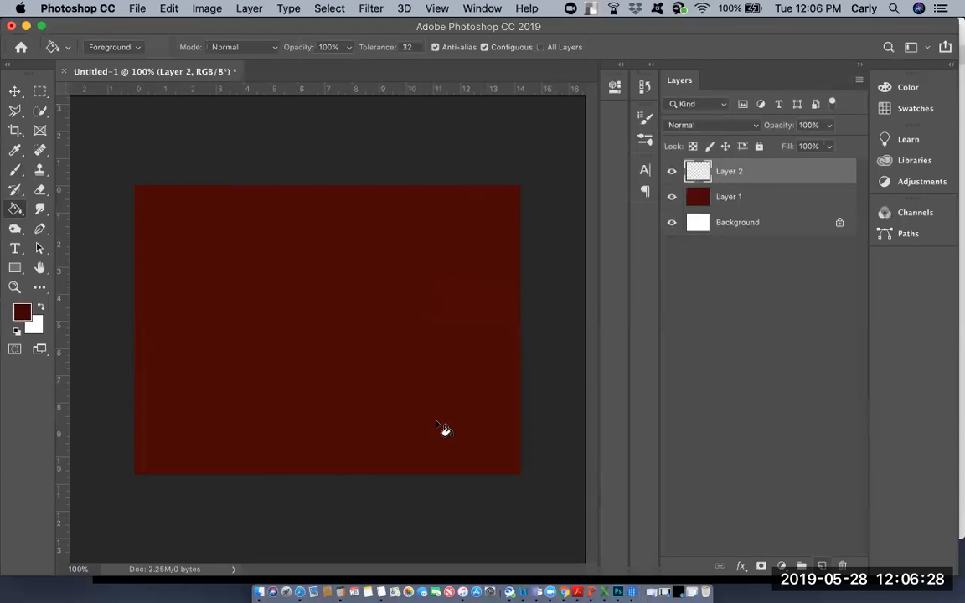
click(16, 268)
click(16, 269)
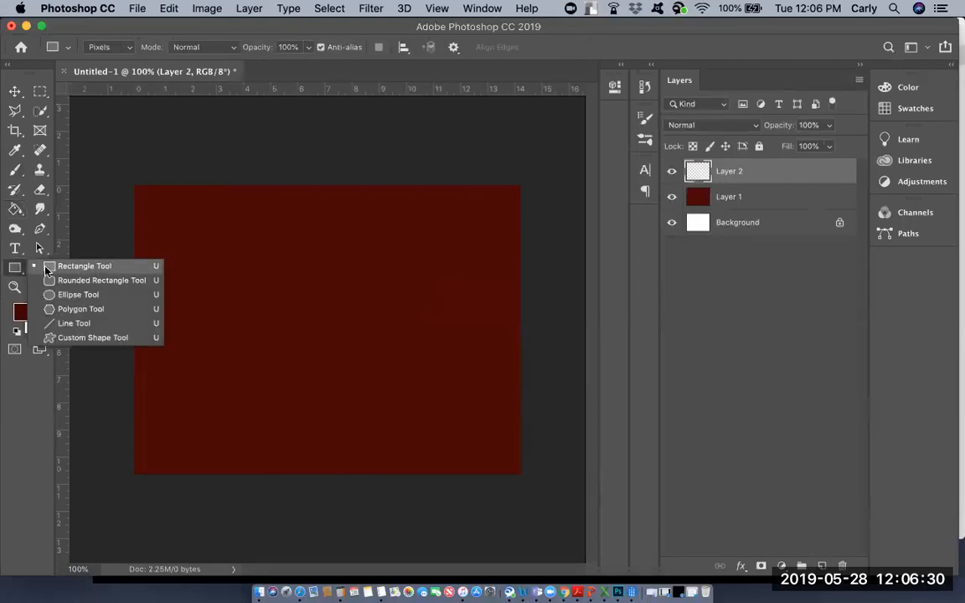
click(47, 267)
click(22, 314)
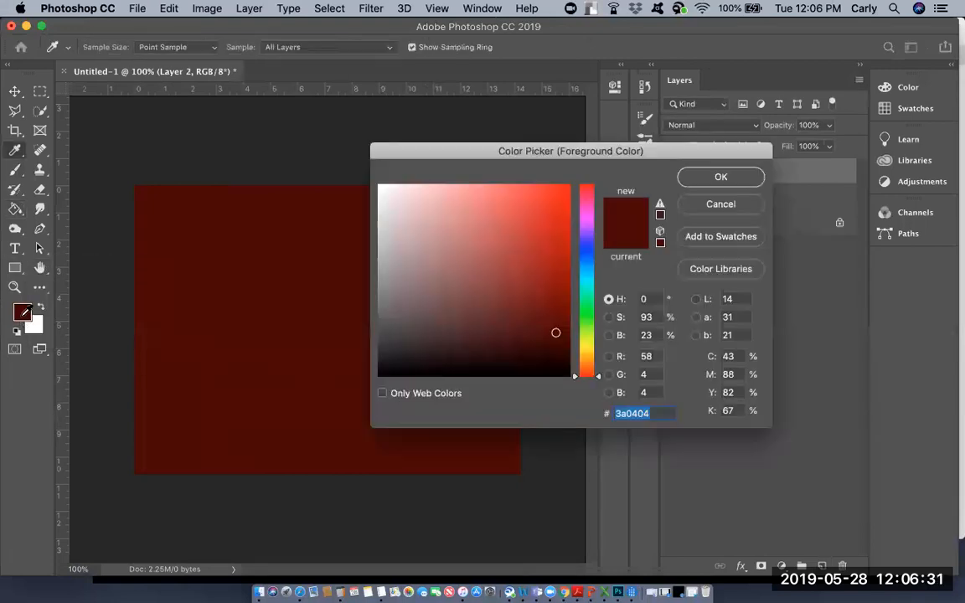
click(478, 216)
click(722, 178)
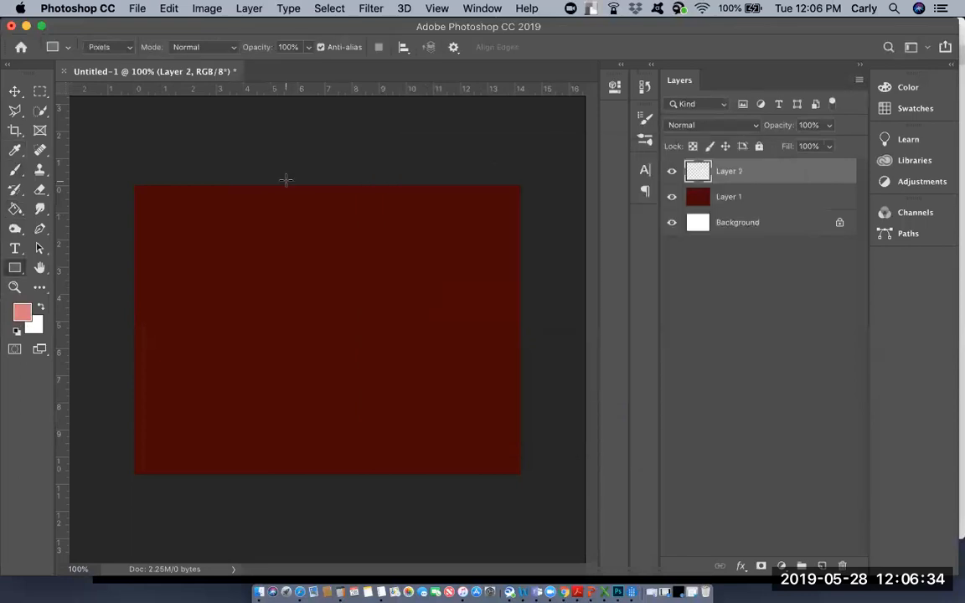
click(123, 48)
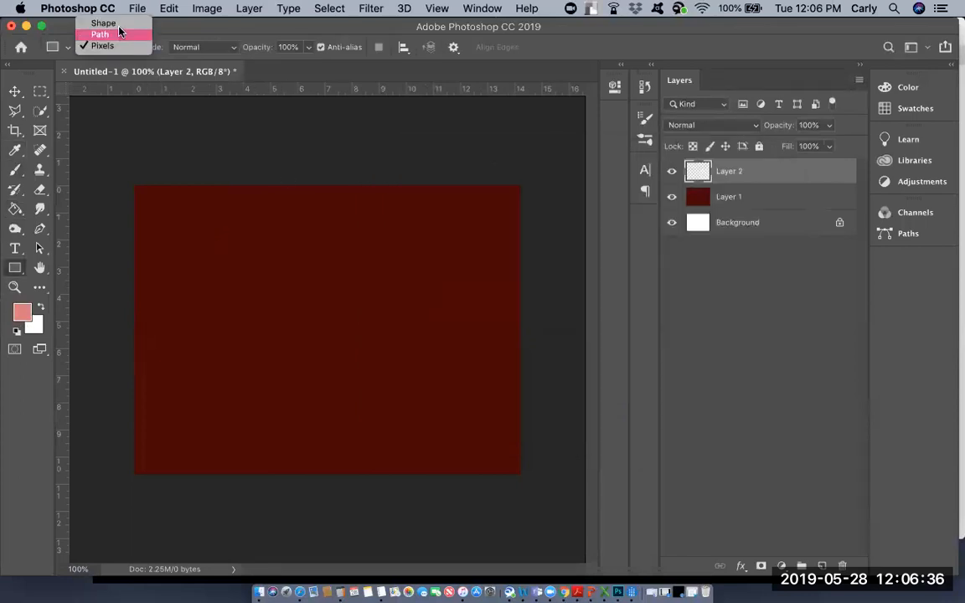
click(117, 26)
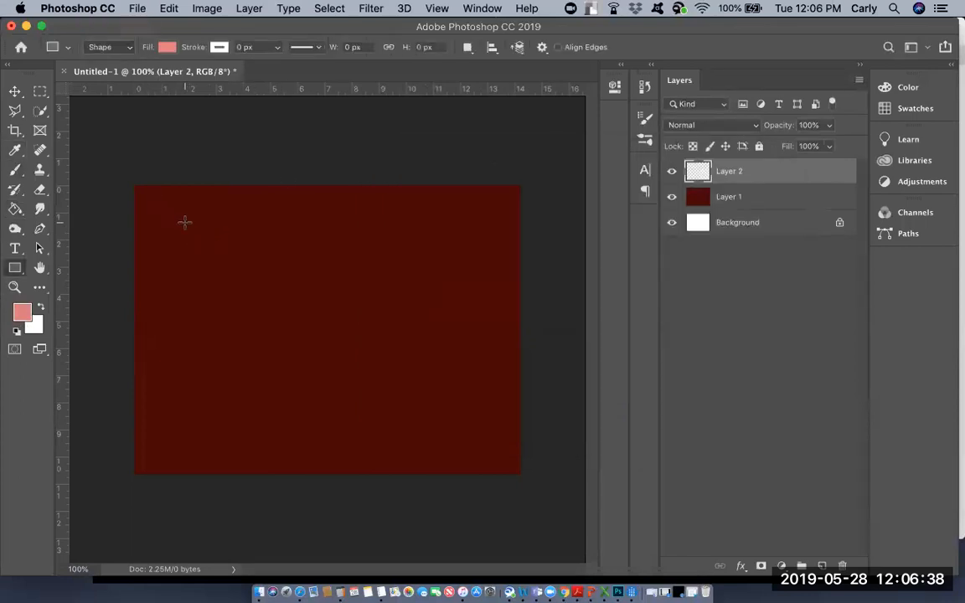
drag(181, 222, 282, 289)
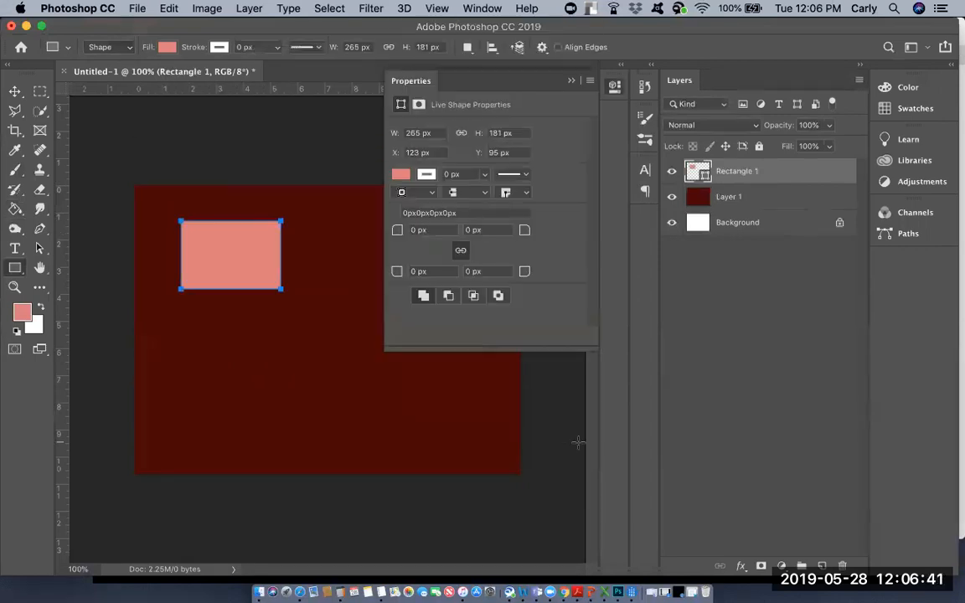
click(413, 81)
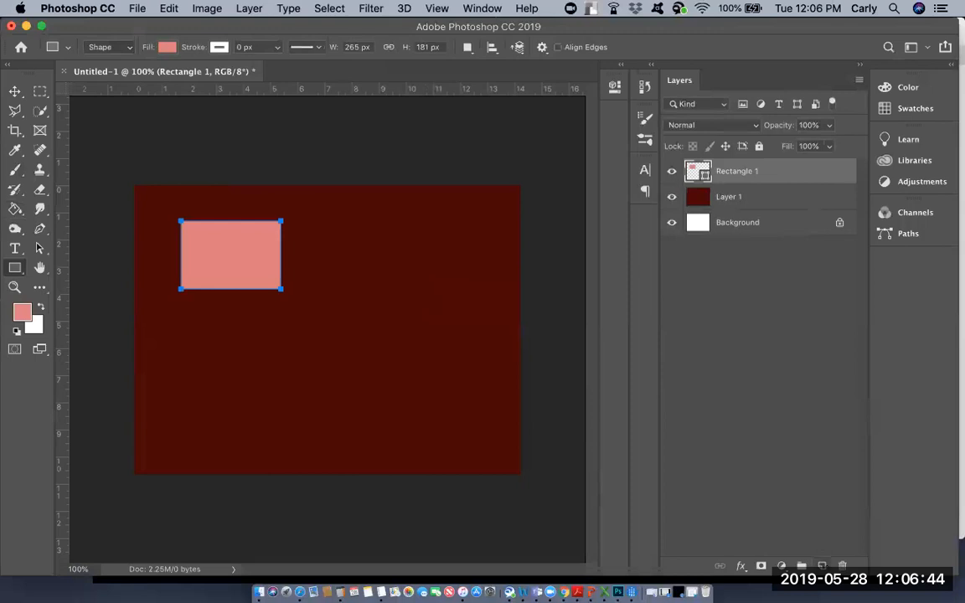
Step: On a new layer, draw a rounded rectangle about 384 × 261 px near the canvas's centre, below the first rectangle
click(822, 567)
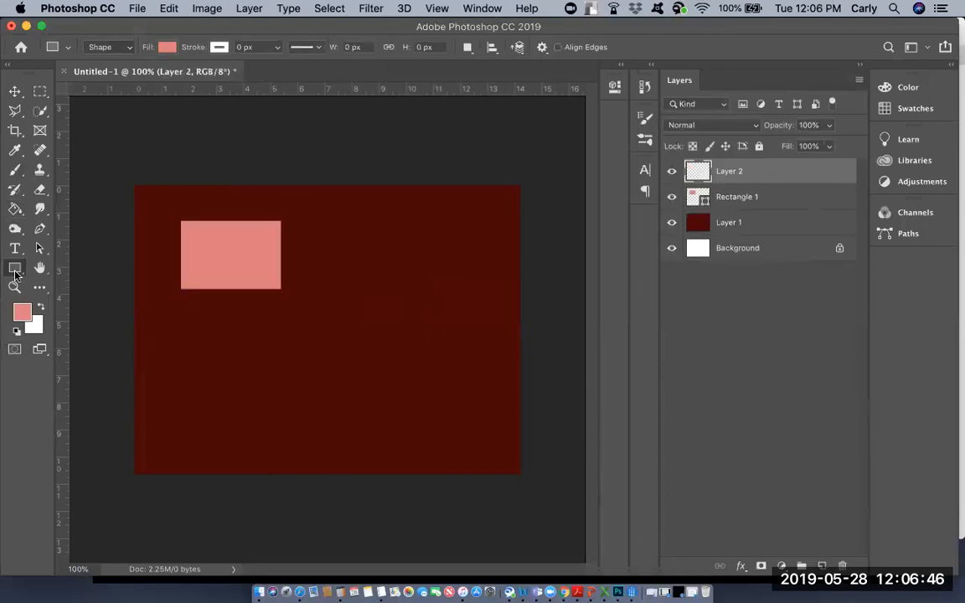
right_click(15, 272)
click(73, 282)
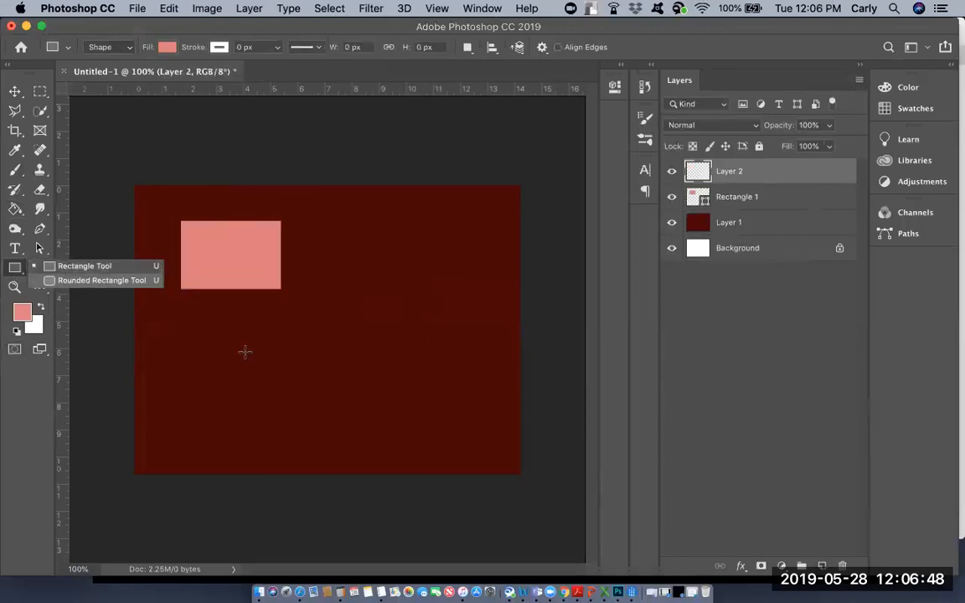
drag(250, 315, 394, 413)
click(410, 81)
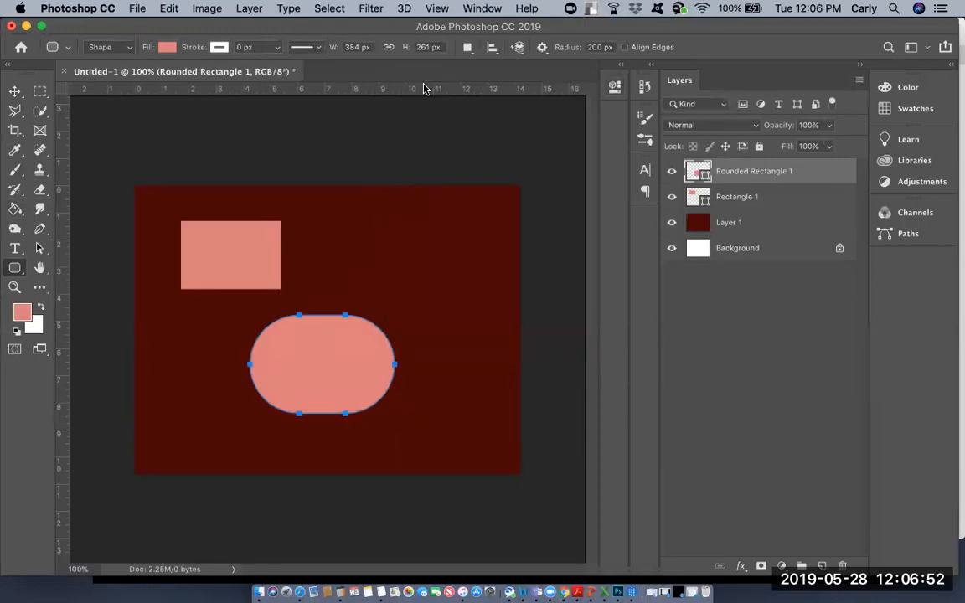
Step: On a new layer, draw a light-blue circle about 203 px across in the canvas's upper-right area with the Ellipse Tool
key(super+shift+alt+n)
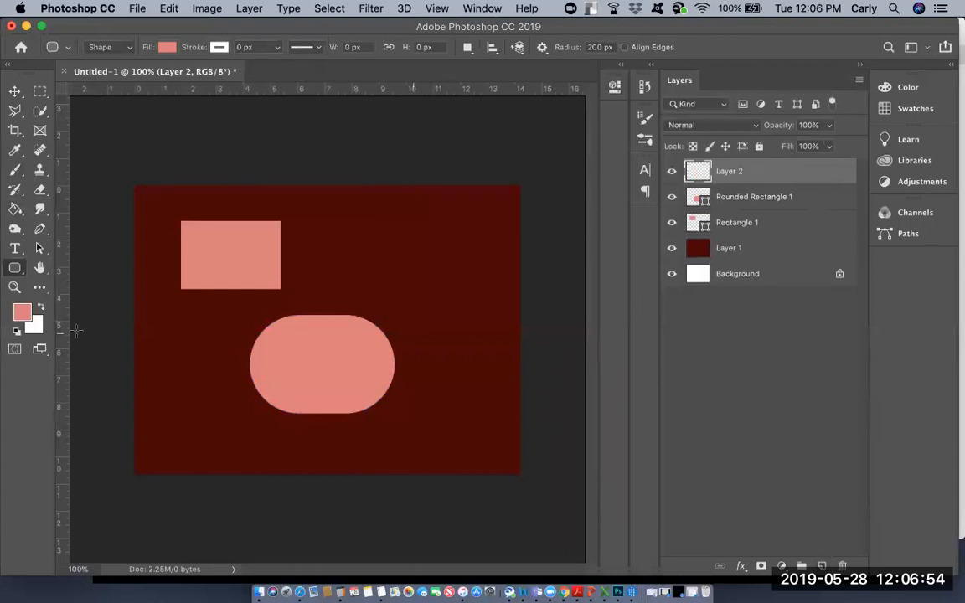
click(20, 313)
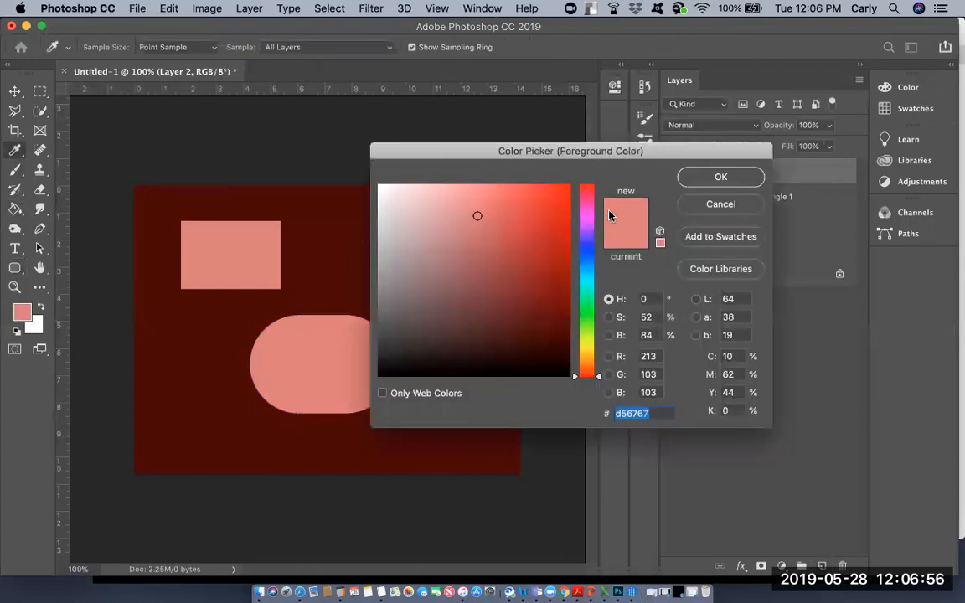
click(589, 275)
click(718, 178)
click(15, 268)
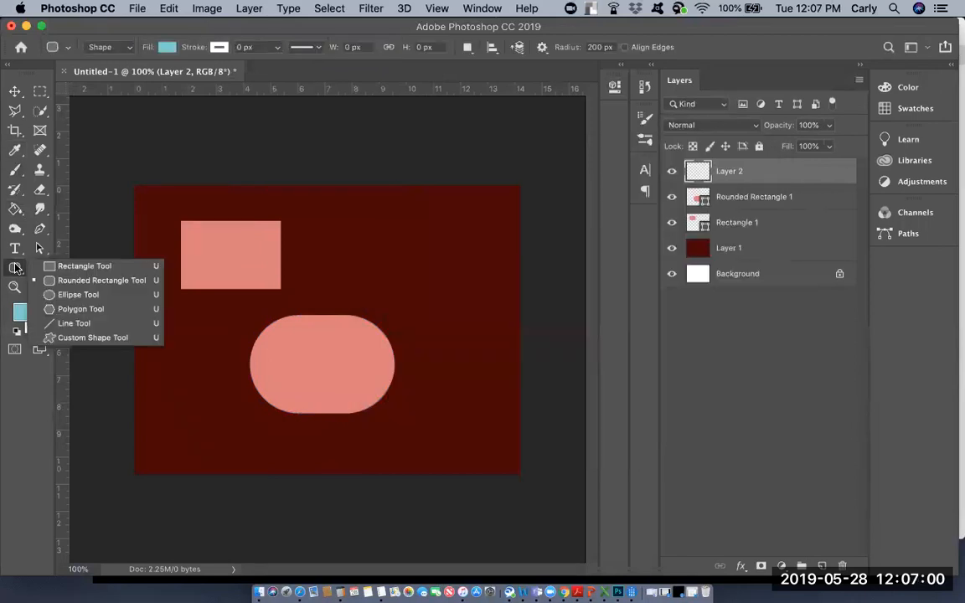
click(51, 297)
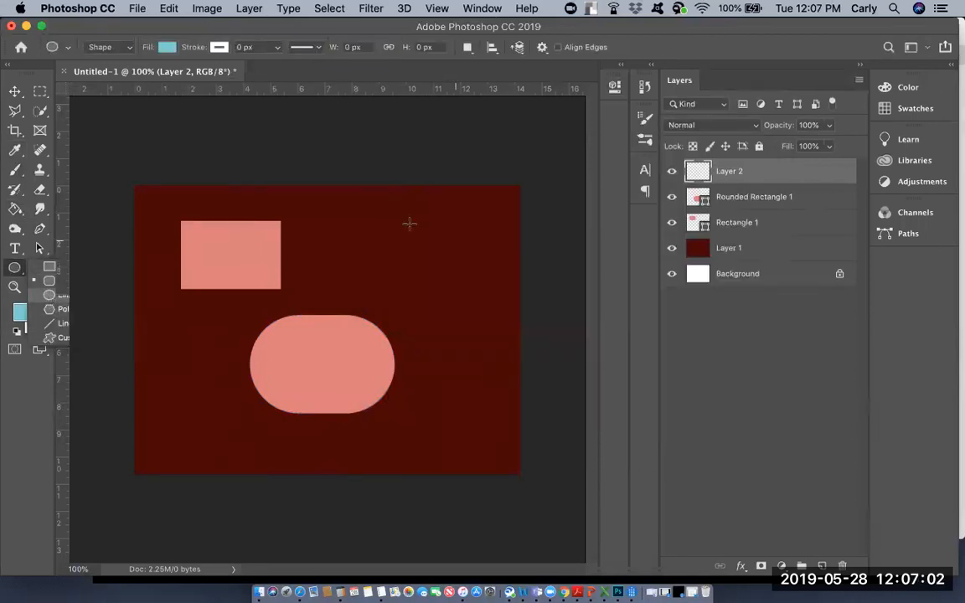
drag(391, 212, 466, 310)
click(409, 86)
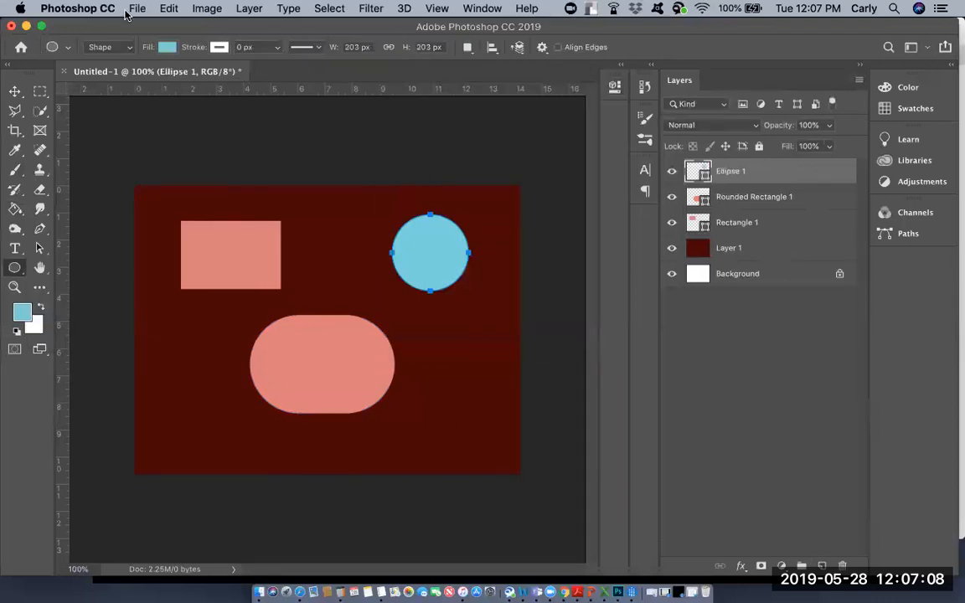
Step: Start saving the document under a new name and create a folder named DES104_assignment on the Desktop for it
click(137, 8)
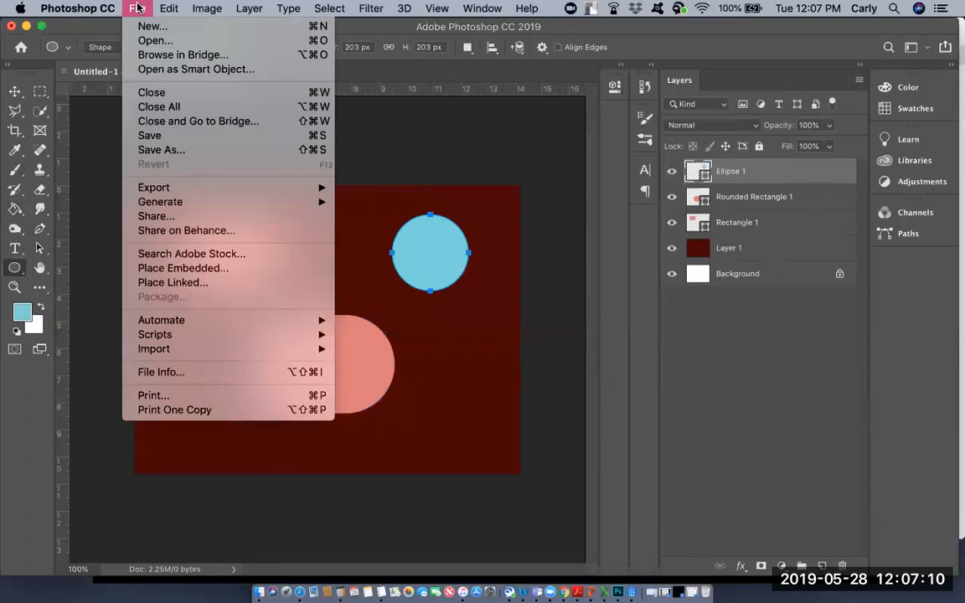
click(142, 153)
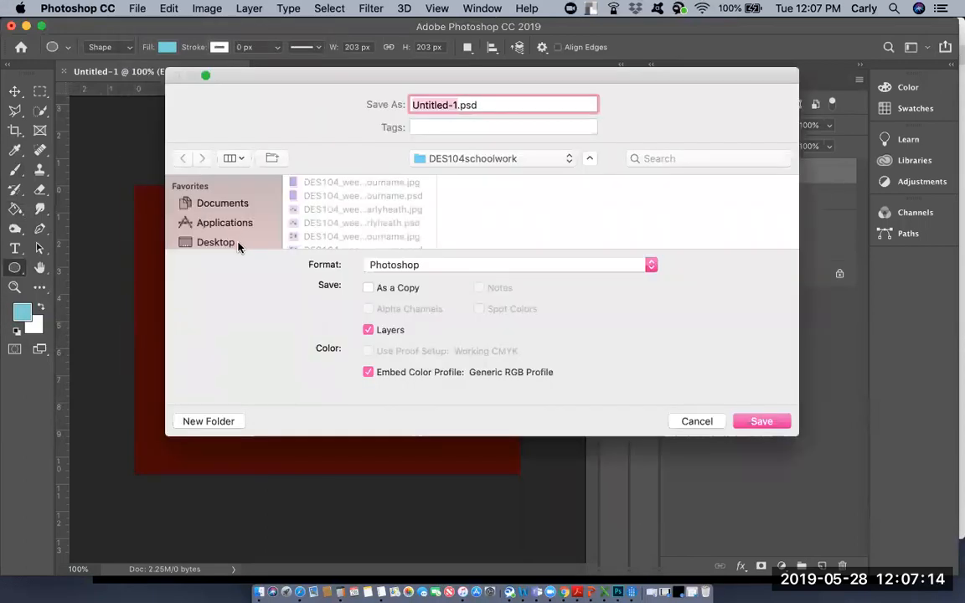
click(236, 243)
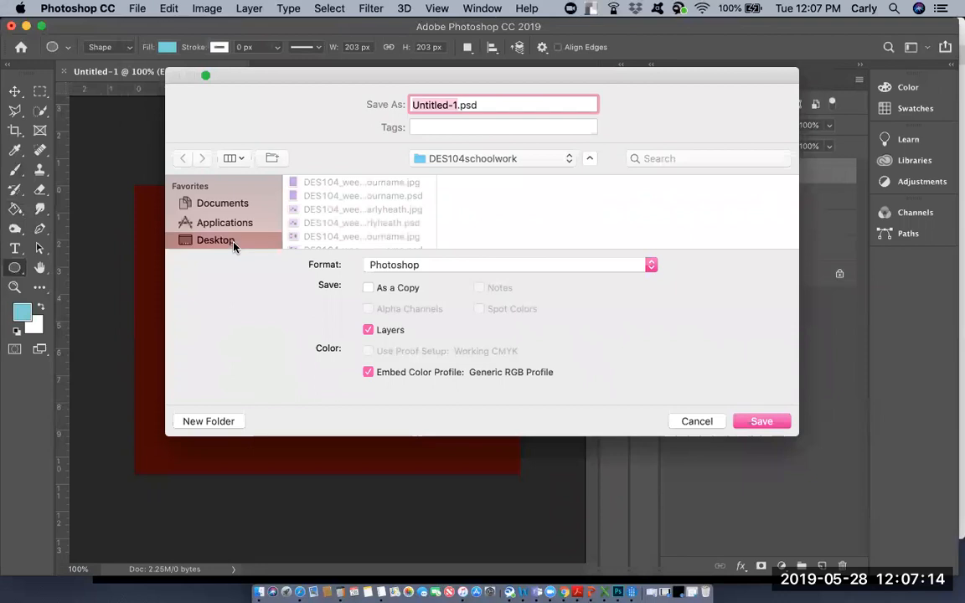
click(216, 421)
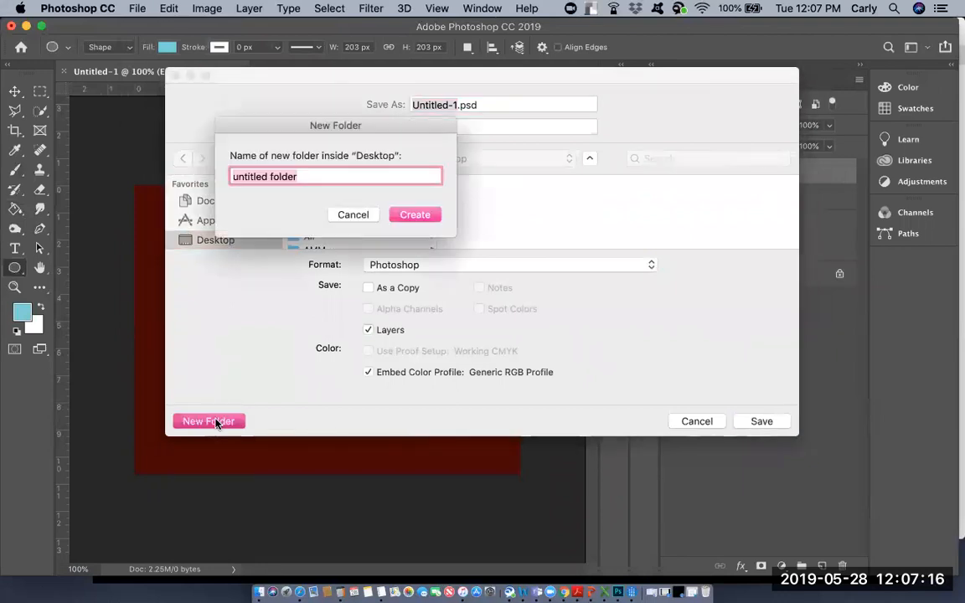
text(DES194)
key(BackSpace)
key(BackSpace)
text(04)
text(_w)
text(assignment)
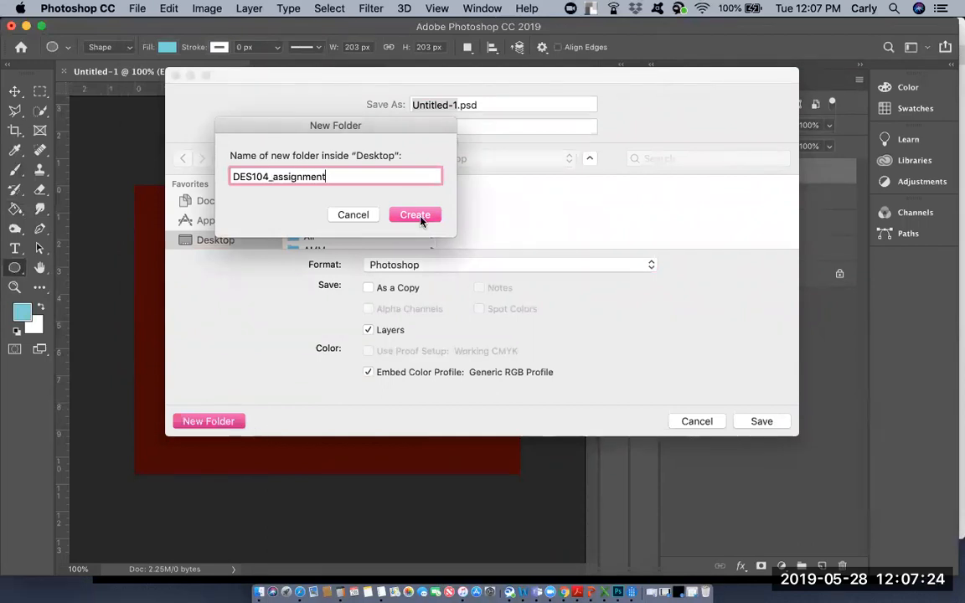
click(415, 215)
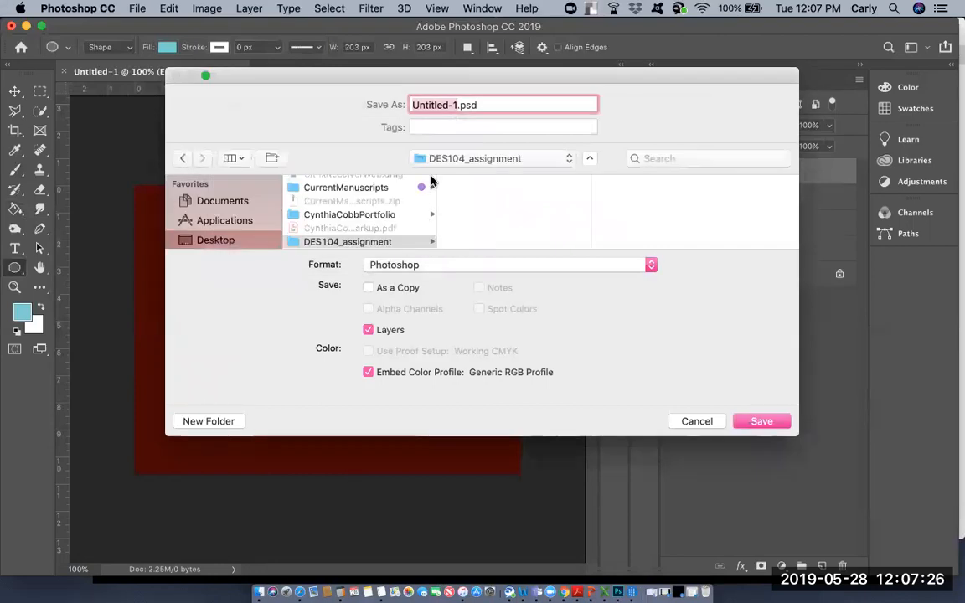
Step: Save the document as DES104_week1_yourname.psd in the DES104_assignment folder, in Photoshop format with Maximize Compatibility enabled
text(DES)
text(104_)
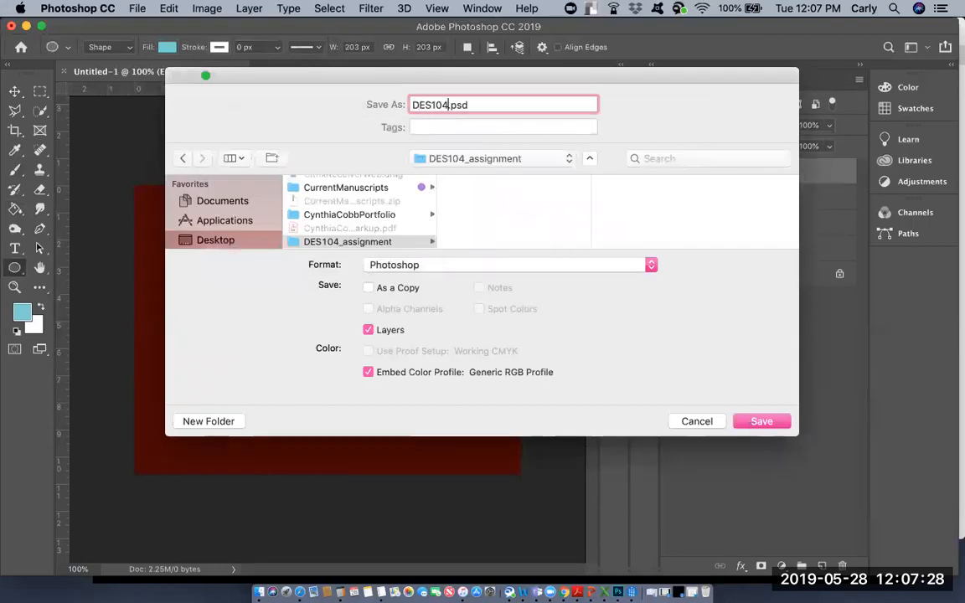
text(week1_yourname)
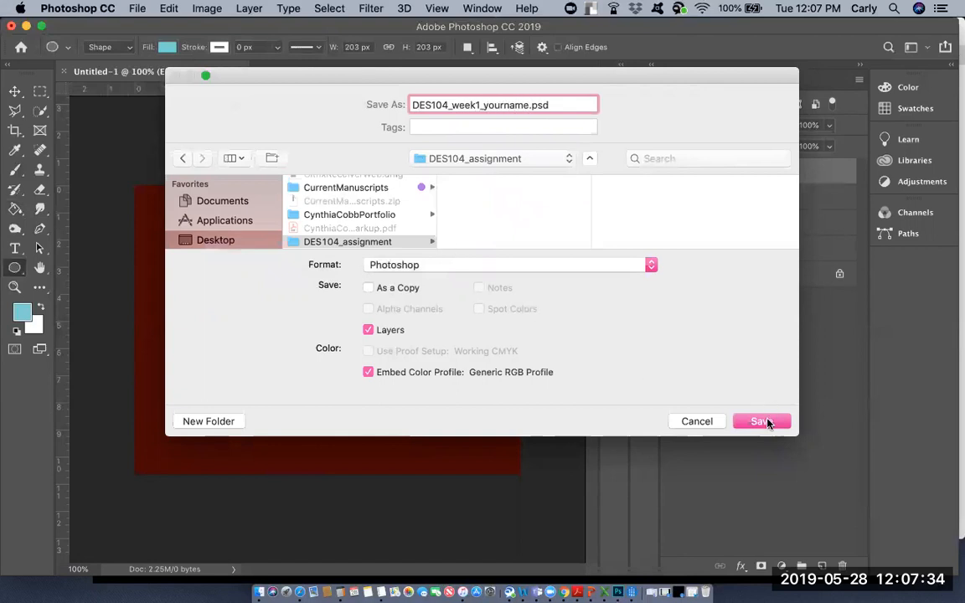
click(766, 422)
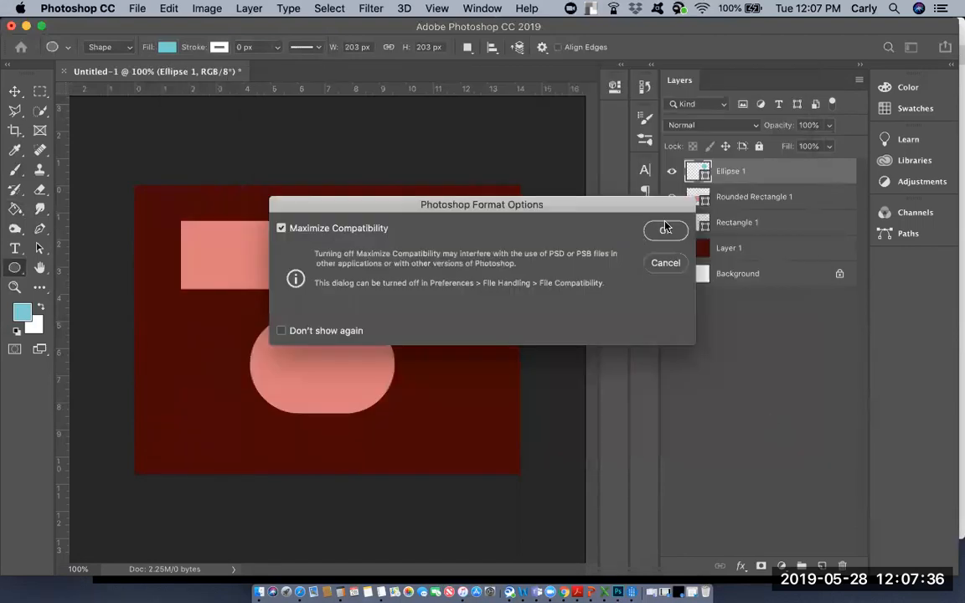
click(666, 228)
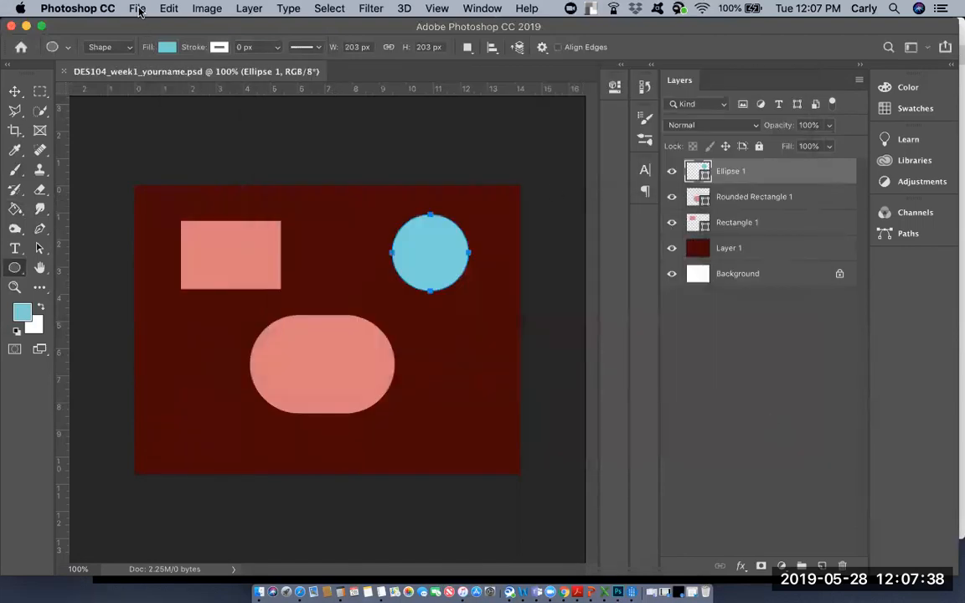
Step: Export the composition with Save for Web as a JPEG named DES104_week1_yourname.jpg into the DES104_assignment folder
click(138, 8)
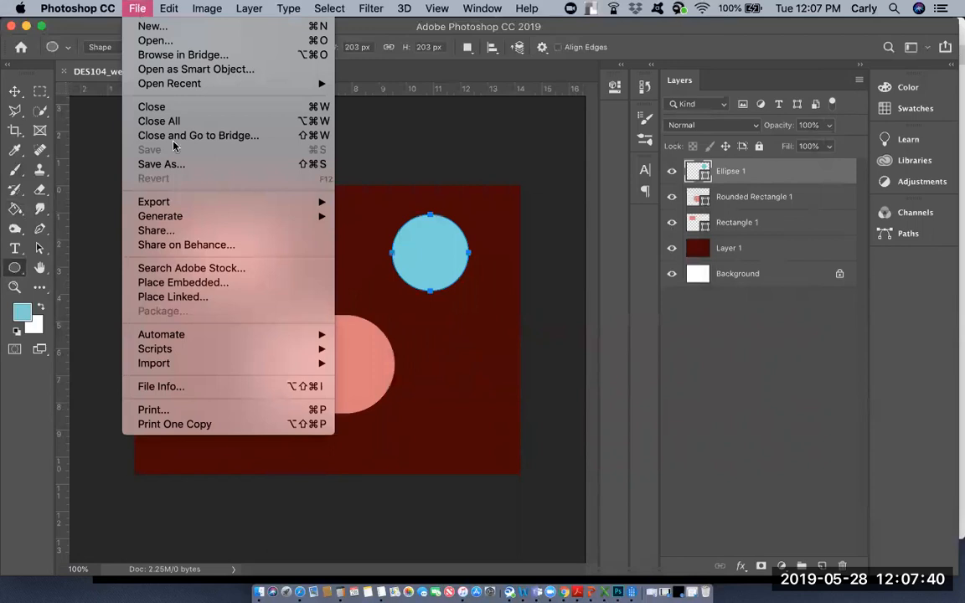
mouse_move(197, 202)
click(388, 262)
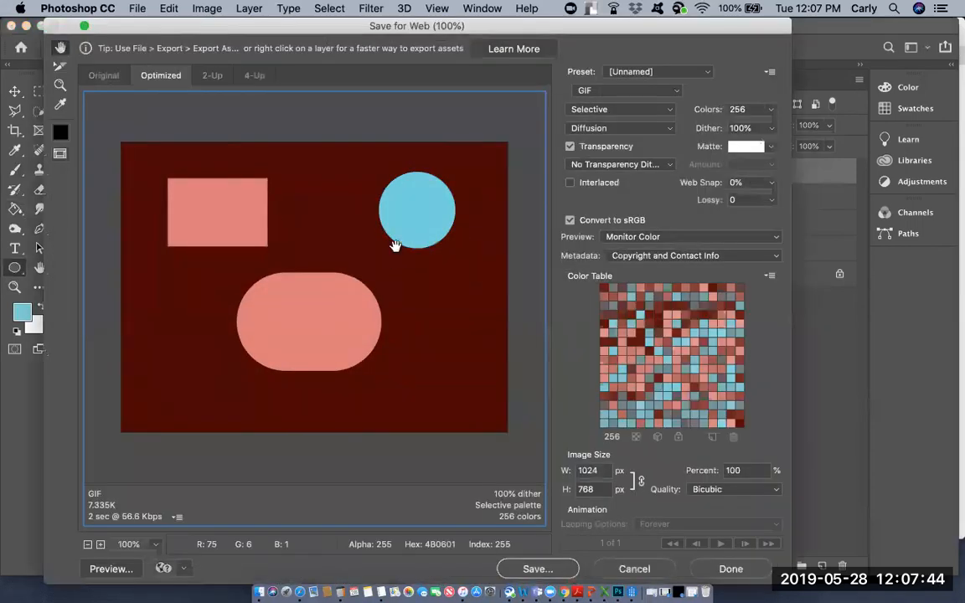
click(584, 89)
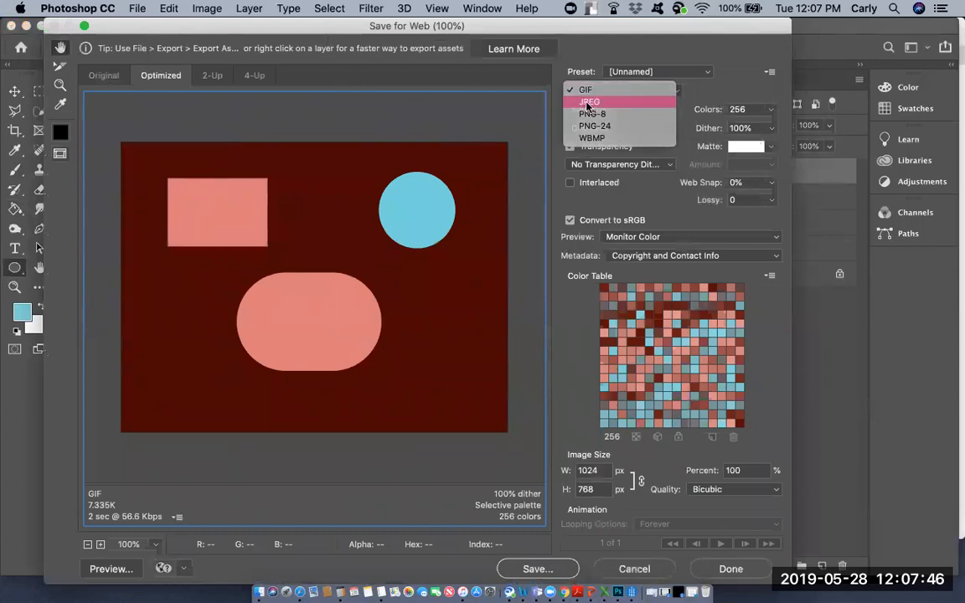
click(589, 103)
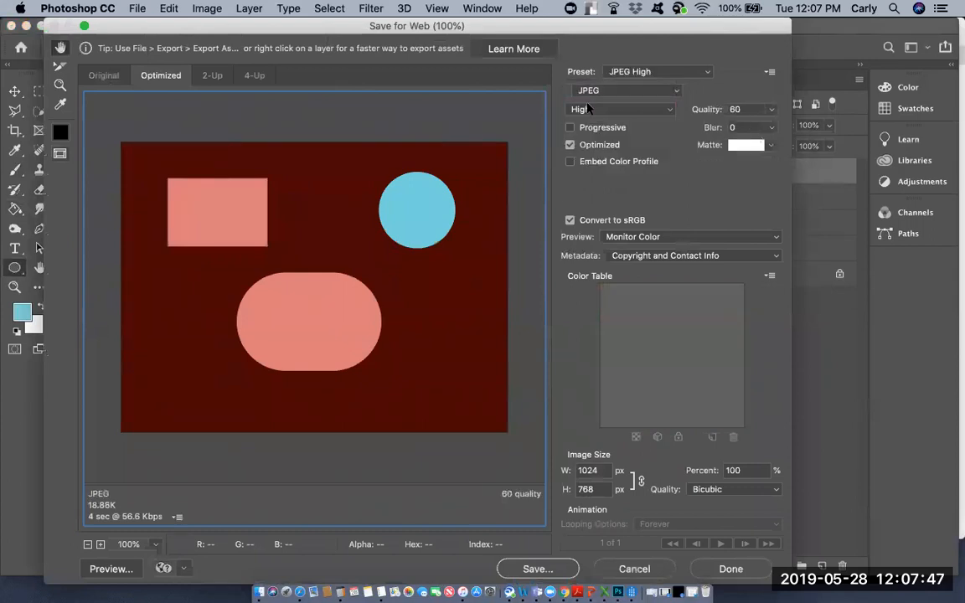
click(537, 570)
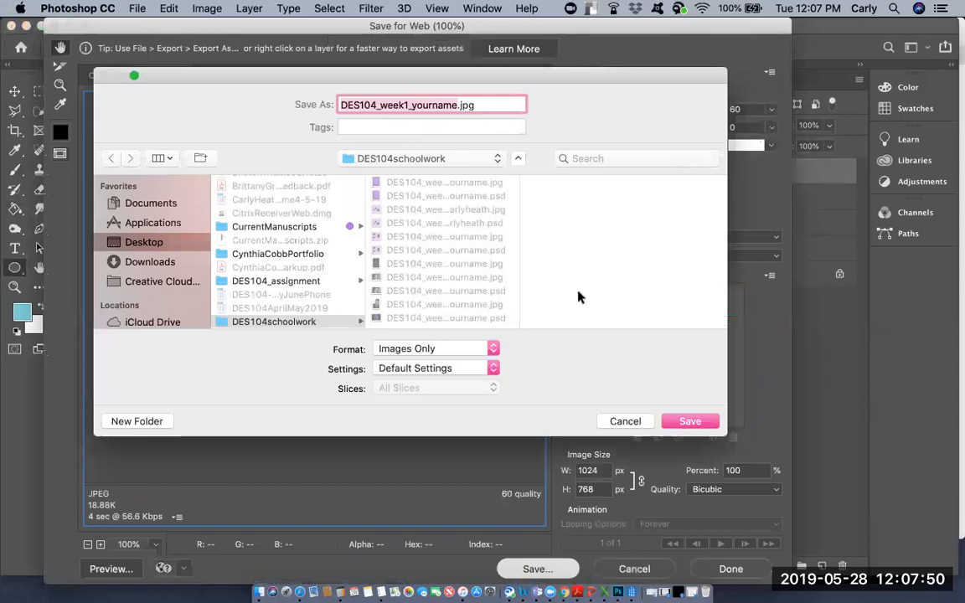
click(300, 281)
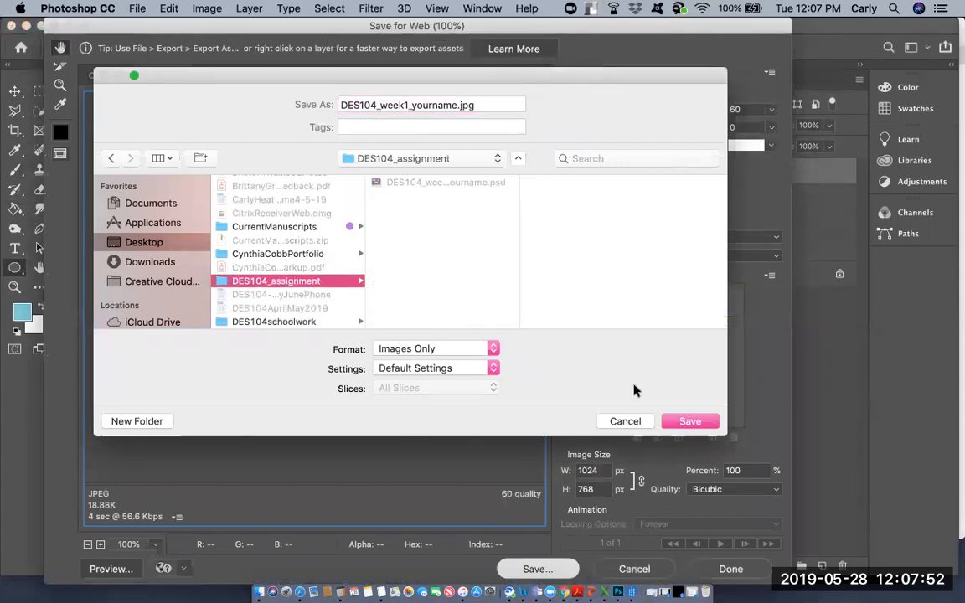
click(699, 424)
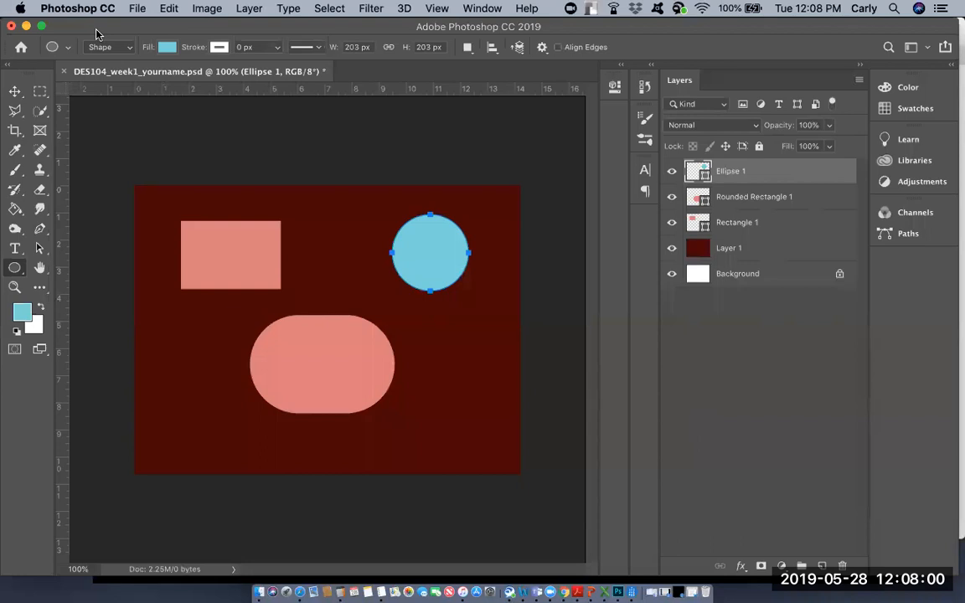
Step: Open AssessmentImage1.jpg from the Downloads folder
click(134, 9)
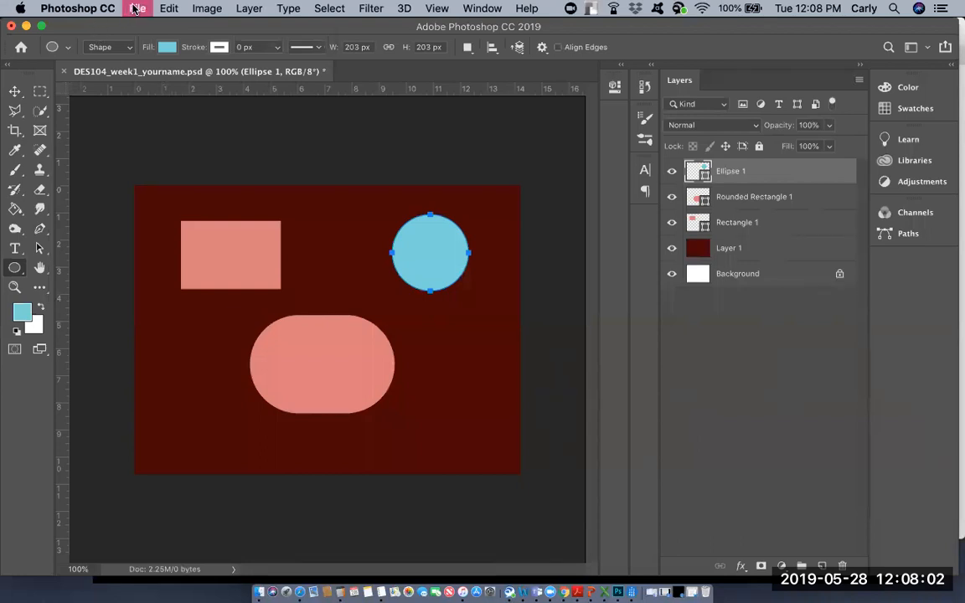
click(144, 41)
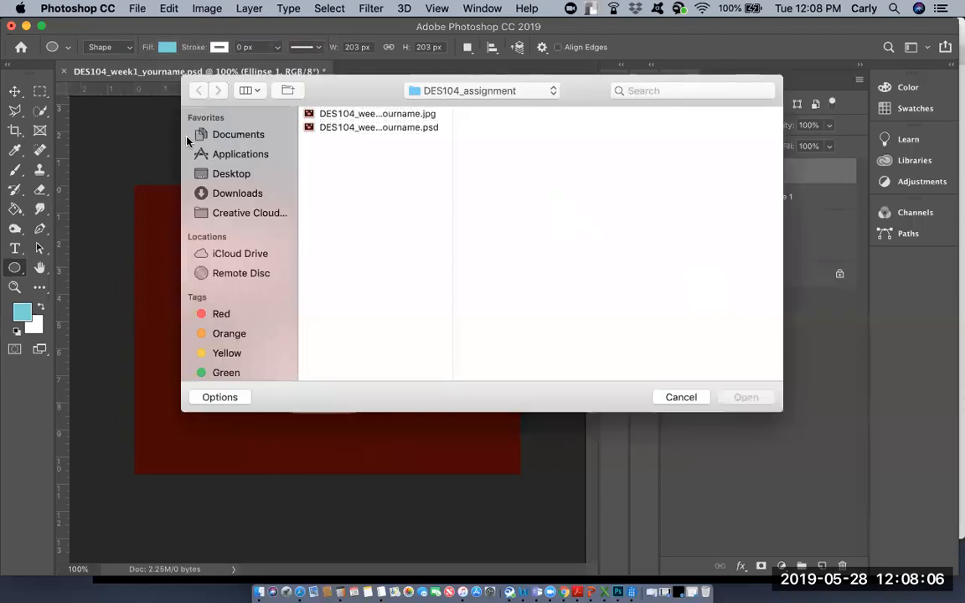
click(212, 192)
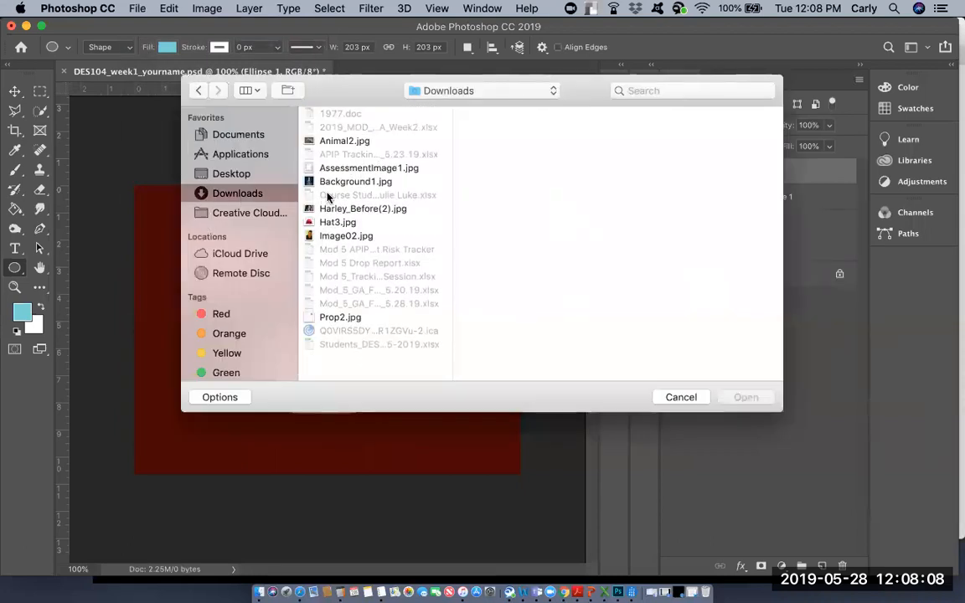
click(327, 167)
click(745, 399)
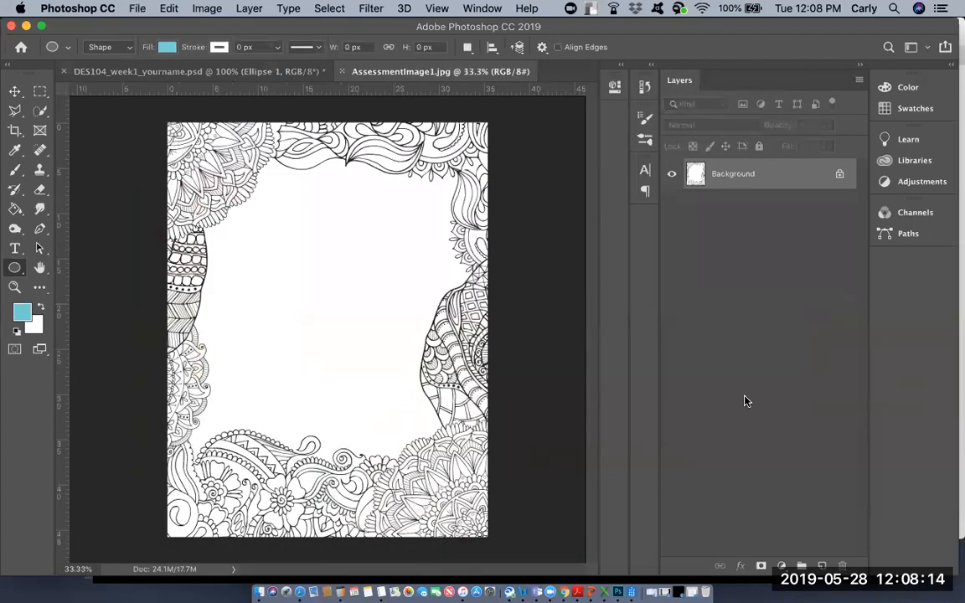
Step: Convert the locked Background of the line art into a regular layer and add a new layer filled with light blue beneath it
double_click(750, 179)
click(623, 239)
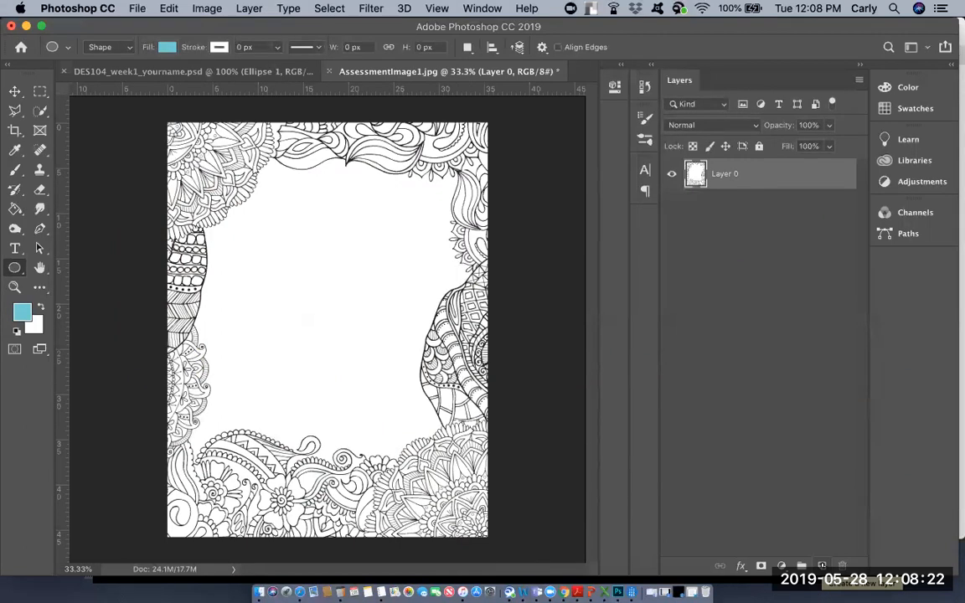
click(822, 566)
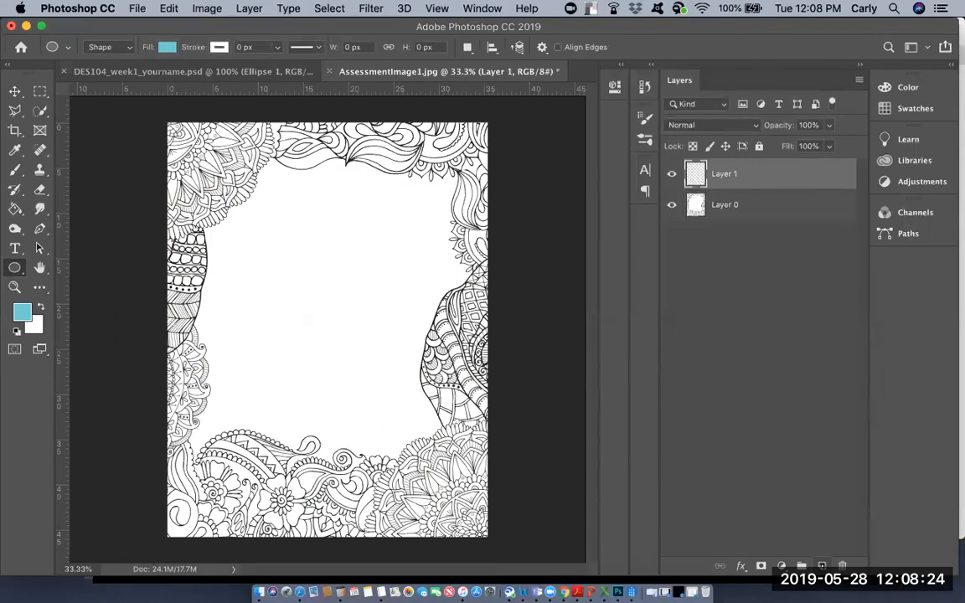
drag(725, 180, 731, 236)
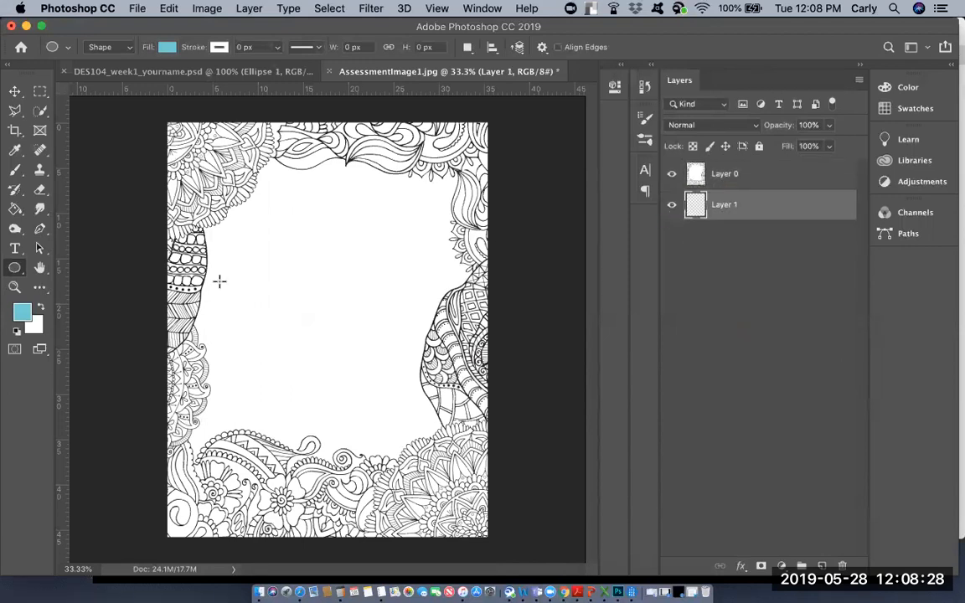
click(14, 208)
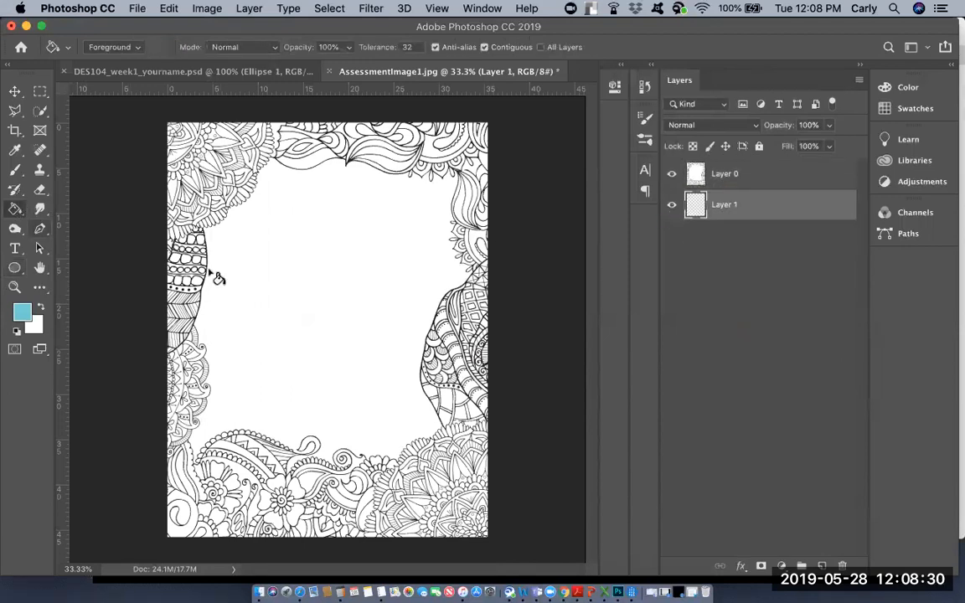
click(292, 300)
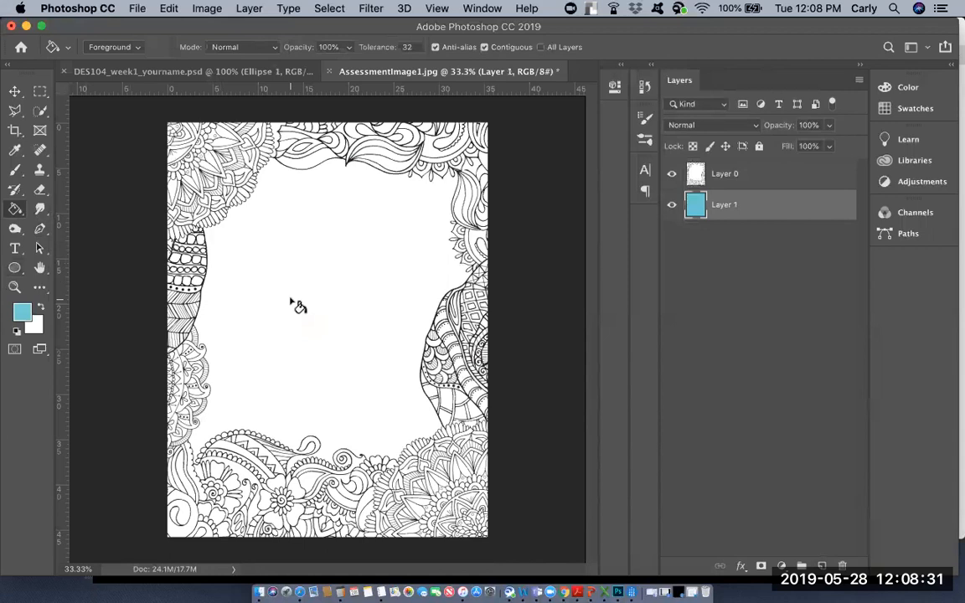
Step: Set the line-art layer's blend mode to Multiply and lock the layer completely
click(730, 182)
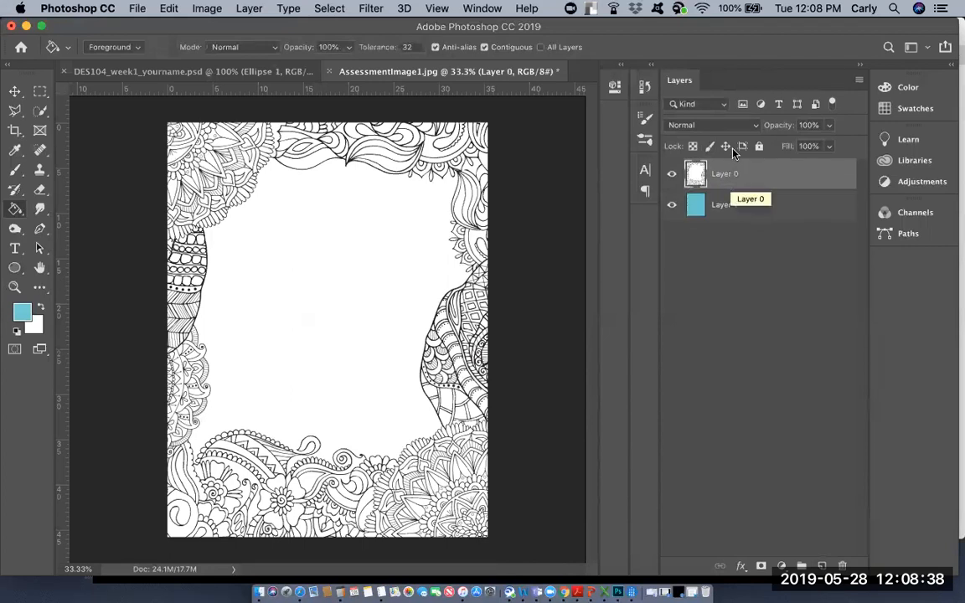
click(716, 127)
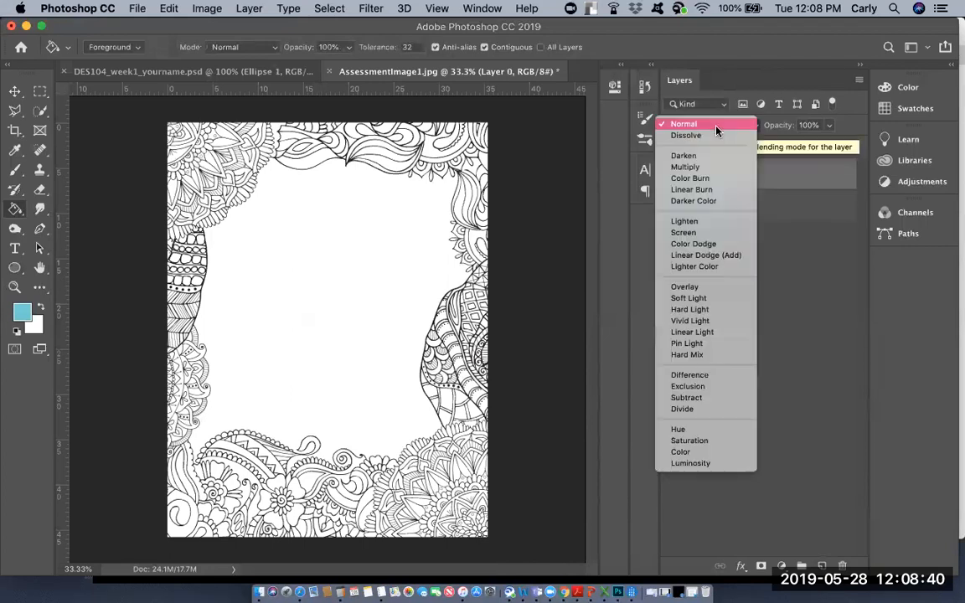
click(687, 167)
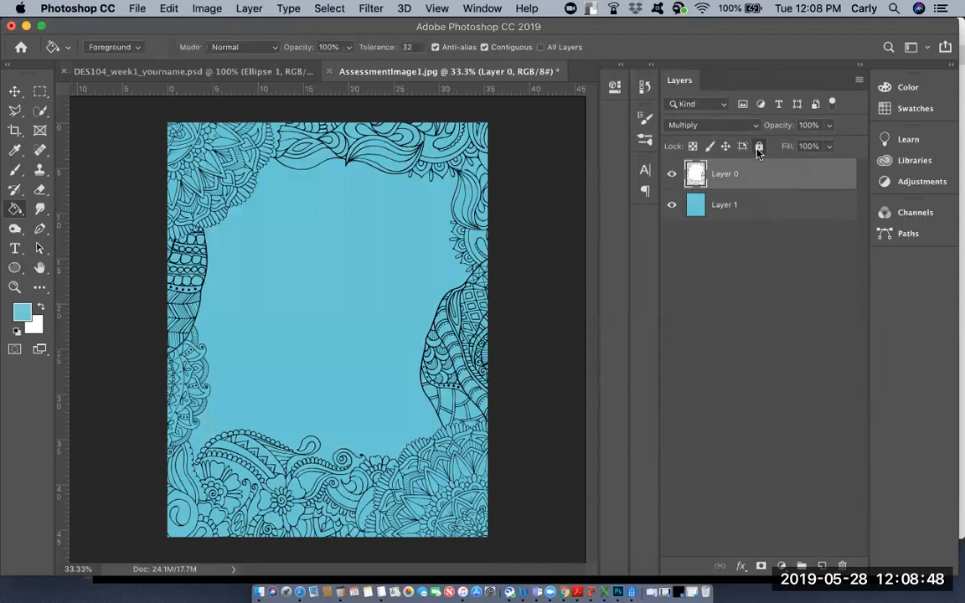
click(758, 147)
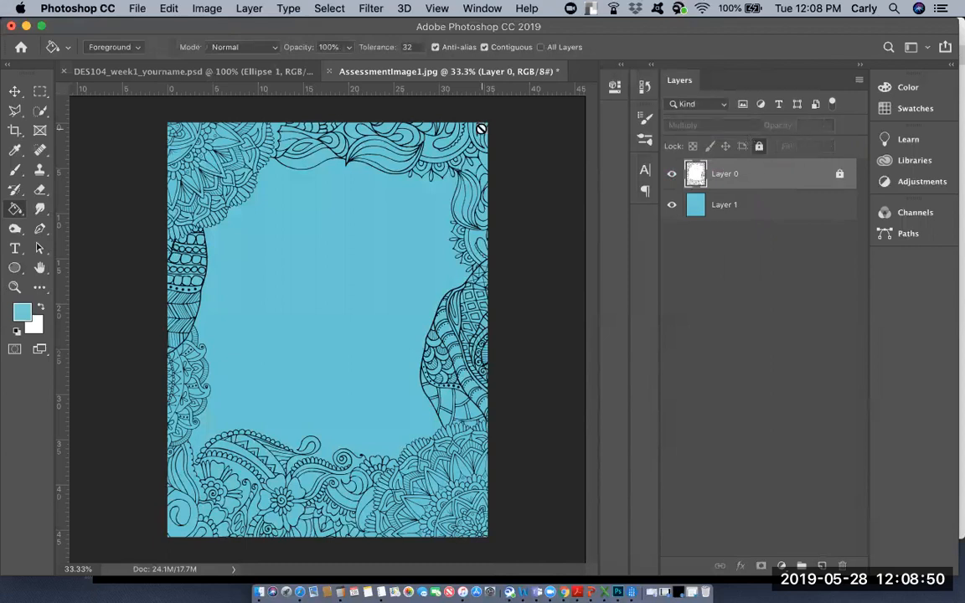
Step: Switch to the Magic Wand Tool and set the foreground color to burnt orange (#b73b0a)
click(67, 120)
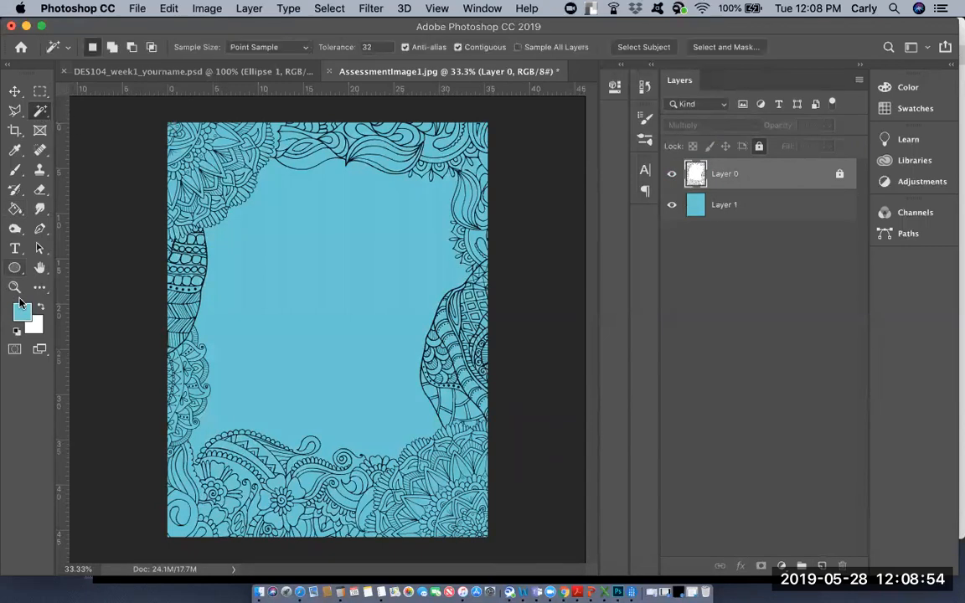
click(22, 313)
click(581, 361)
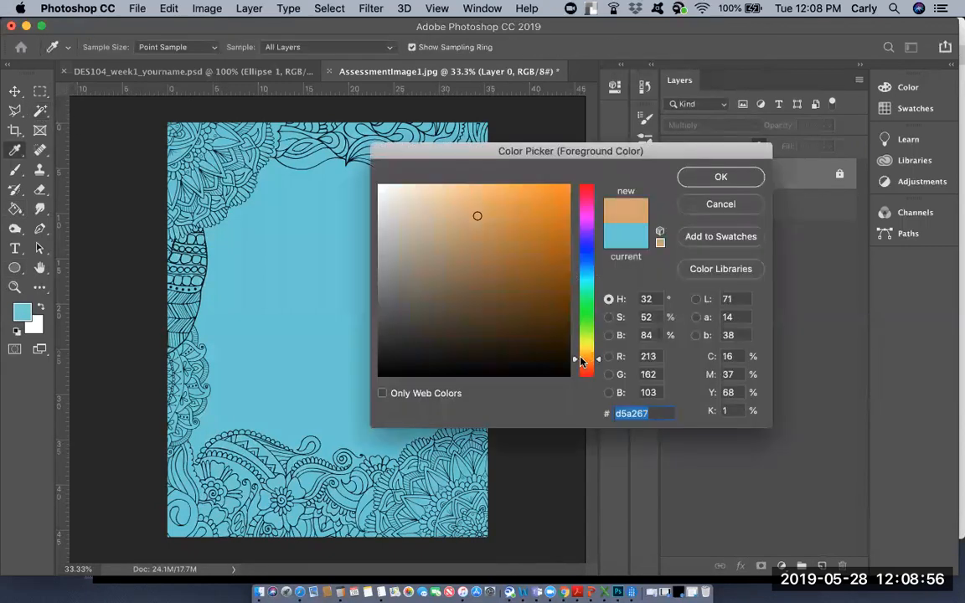
click(531, 277)
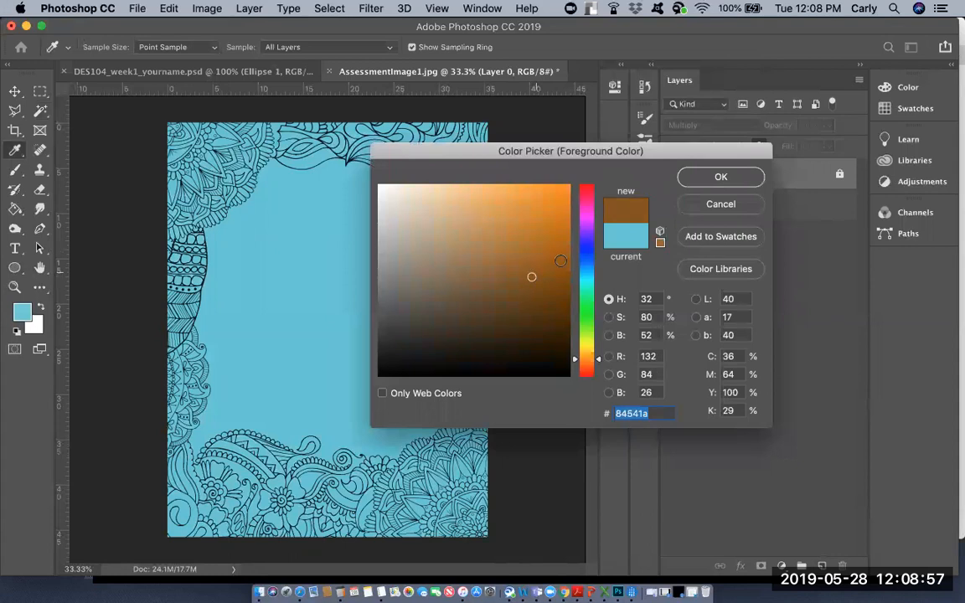
click(588, 368)
click(546, 238)
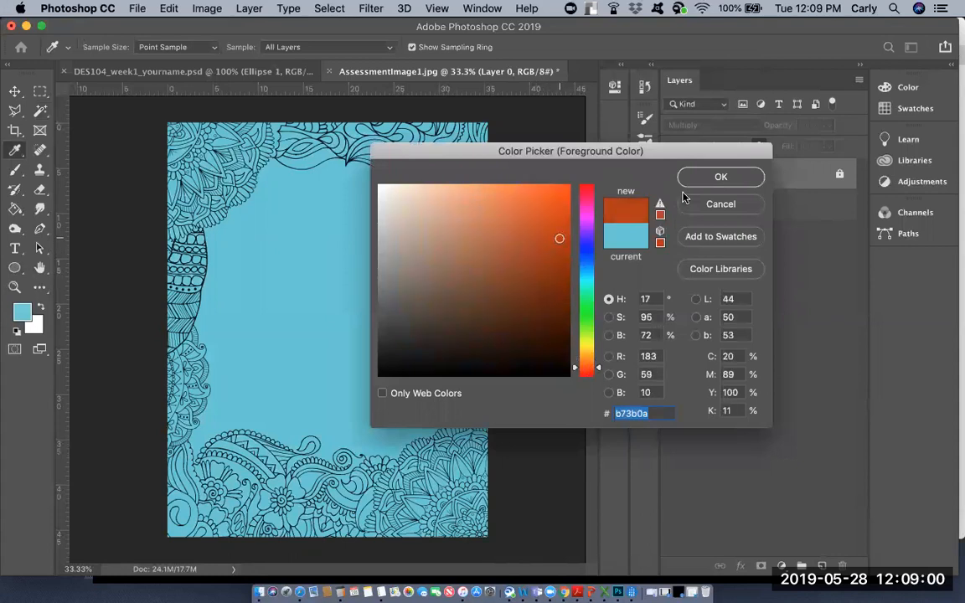
click(721, 177)
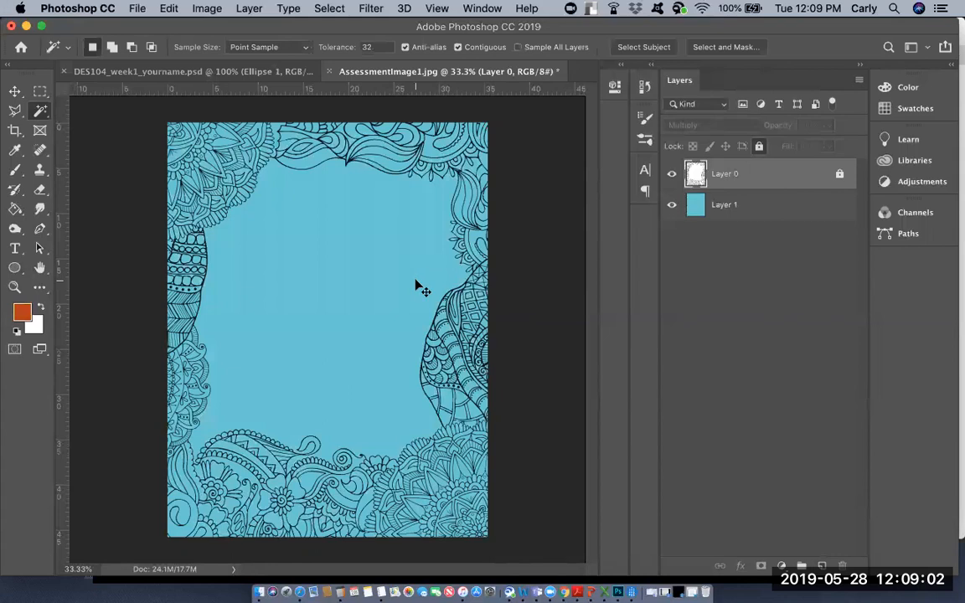
Step: On the line-art layer, select four enclosed areas of the upper-edge pattern with the Magic Wand: the four-pointed gap, the crescent and two wave shapes
key(super+equal)
key(super+equal)
key(super+equal)
key(super+equal)
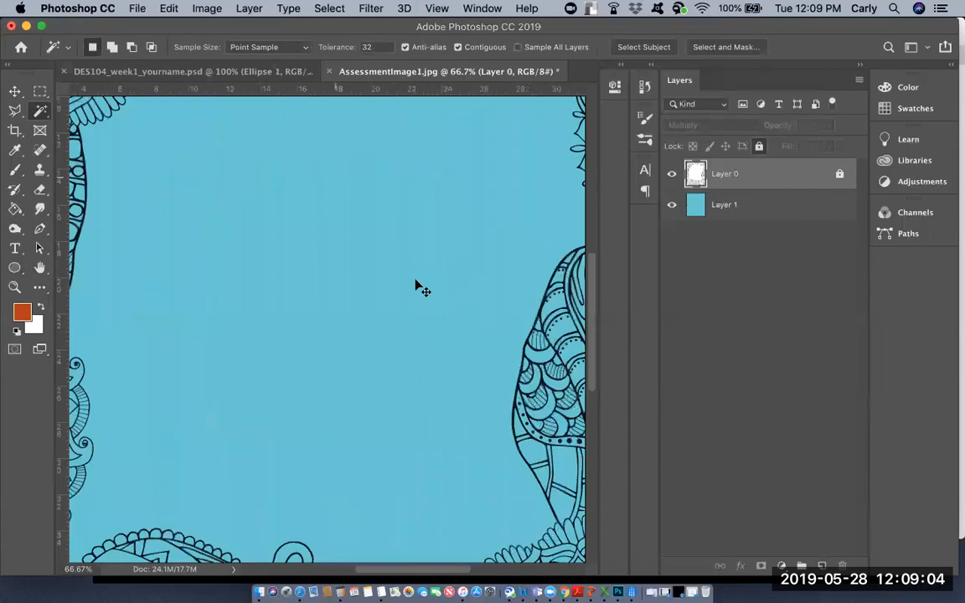
key(super+equal)
scroll(401, 292, up, 15)
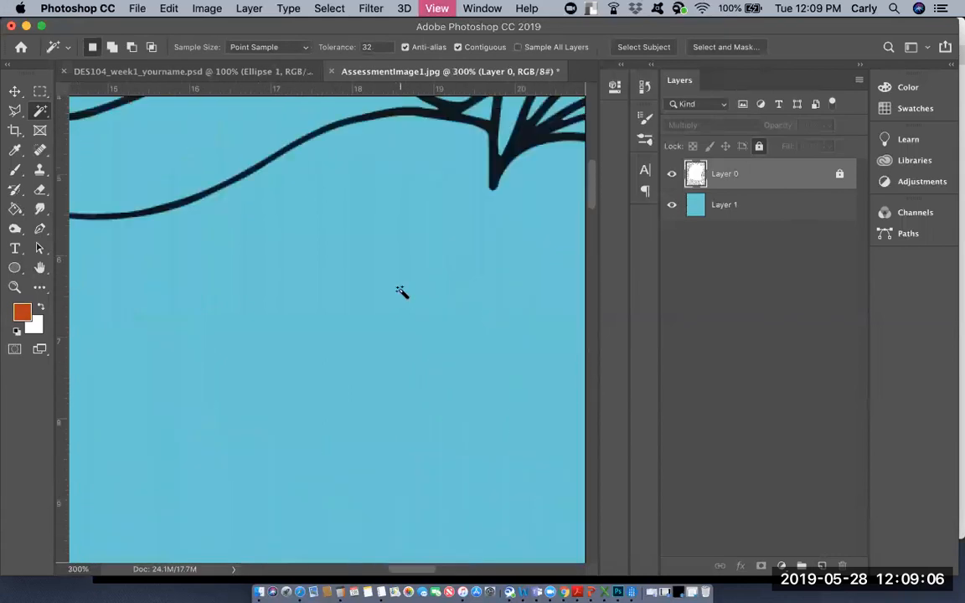
scroll(401, 291, down, 5)
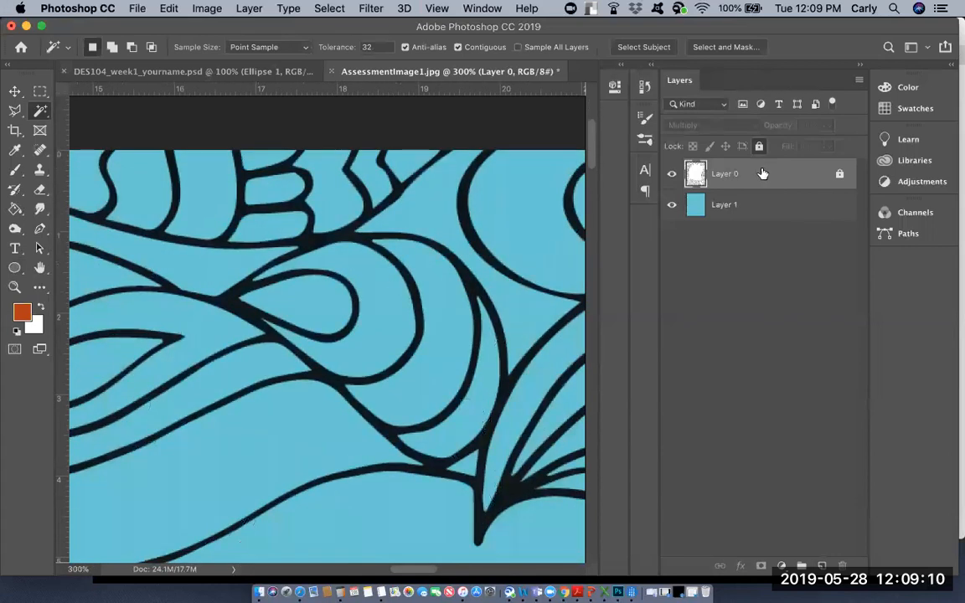
click(416, 199)
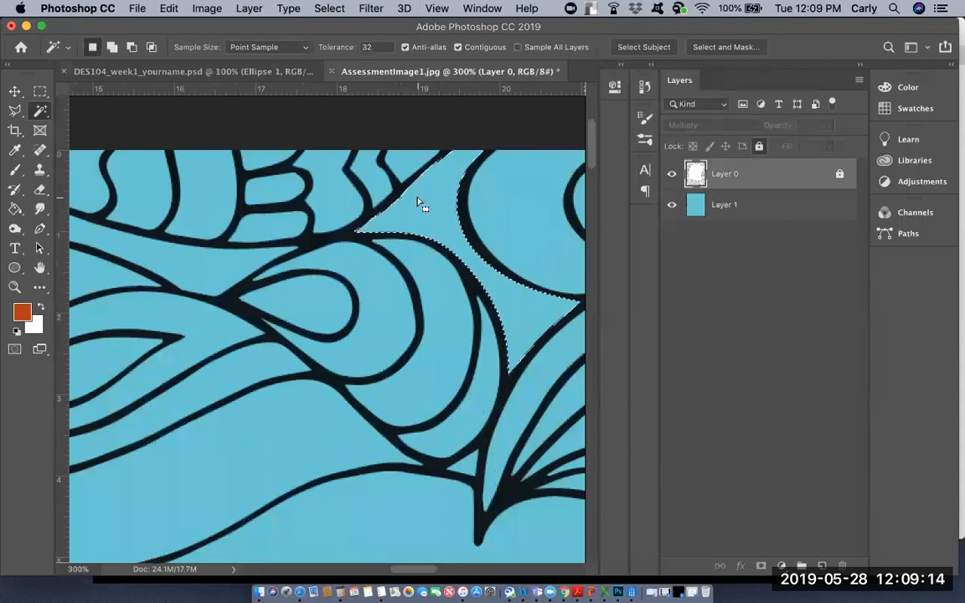
shift+click(380, 299)
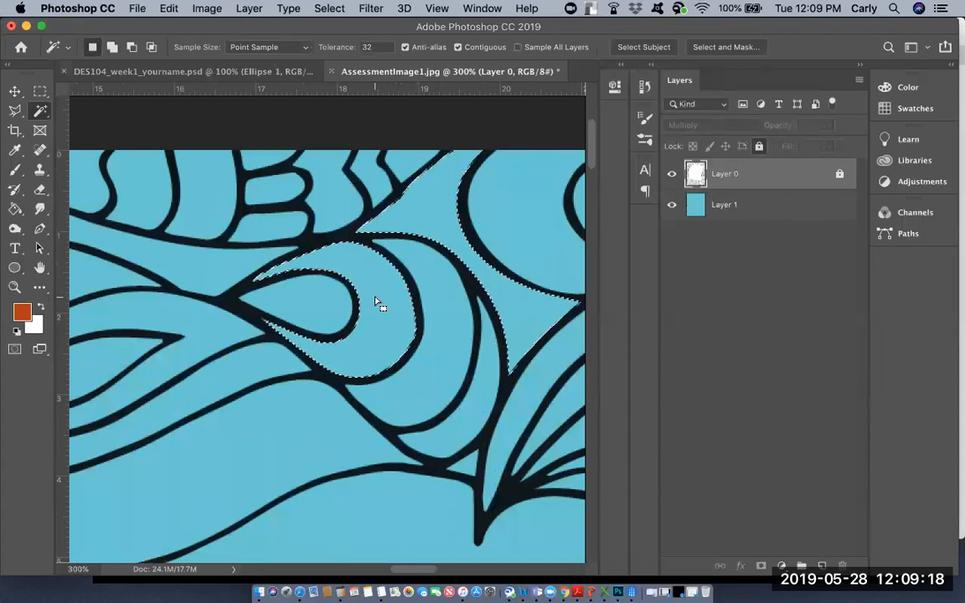
shift+click(264, 429)
shift+click(195, 324)
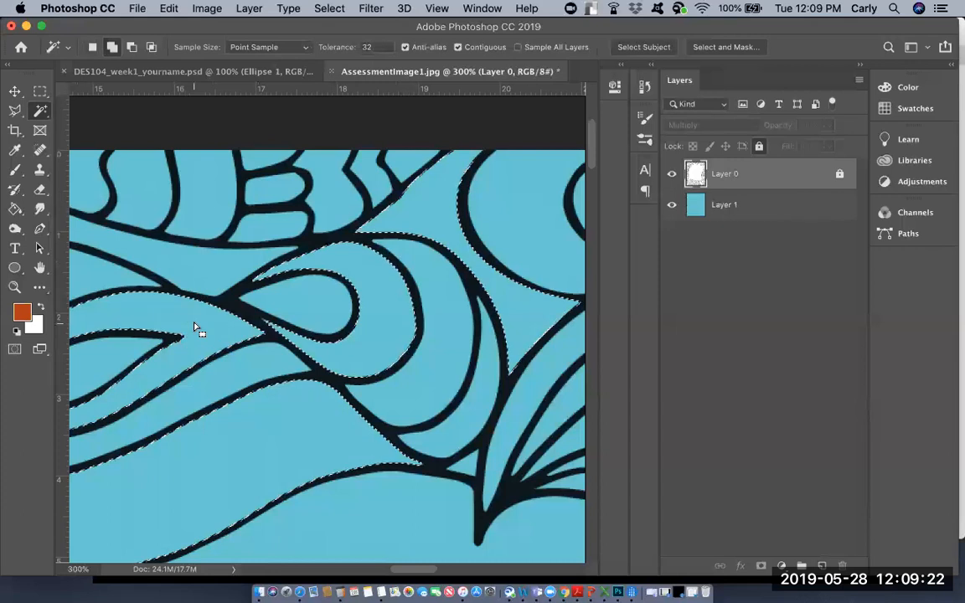
Step: Add the wave band and small leaf beside the scalloped edge, plus the areas around the mandala's two curved leaves, to the Magic Wand selection
scroll(195, 324, left, 2)
scroll(195, 327, left, 10)
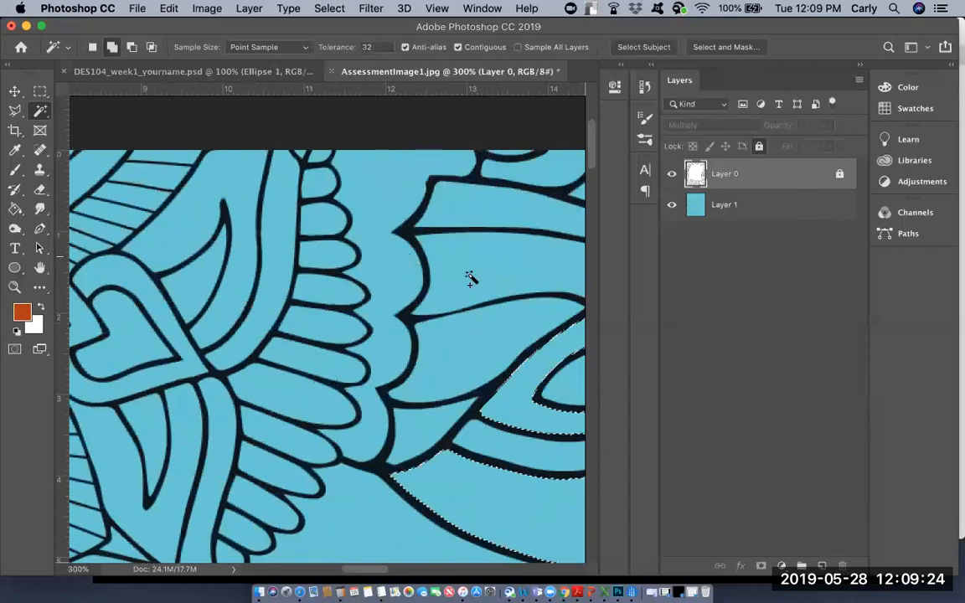
shift+click(429, 429)
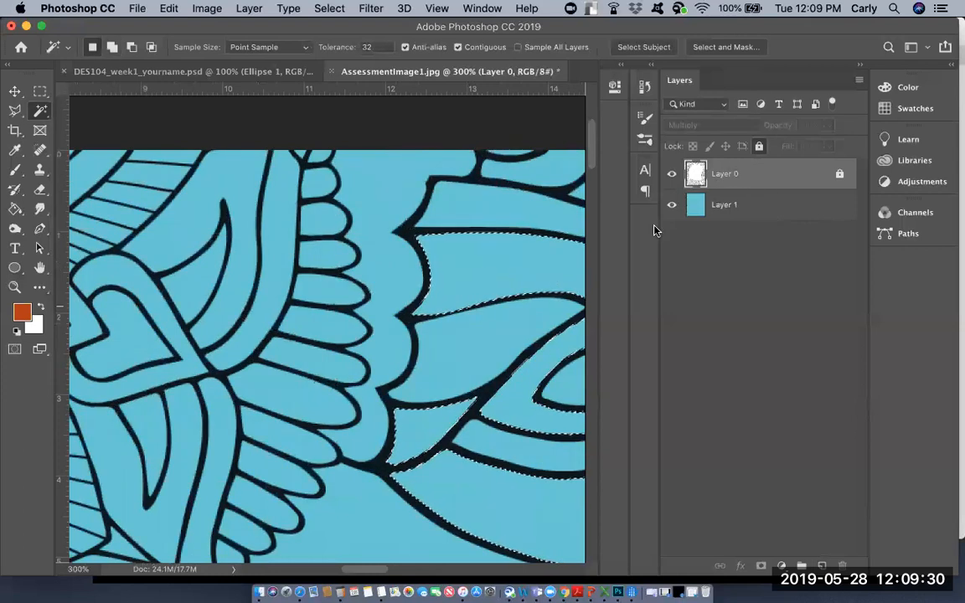
shift+click(223, 210)
shift+click(181, 434)
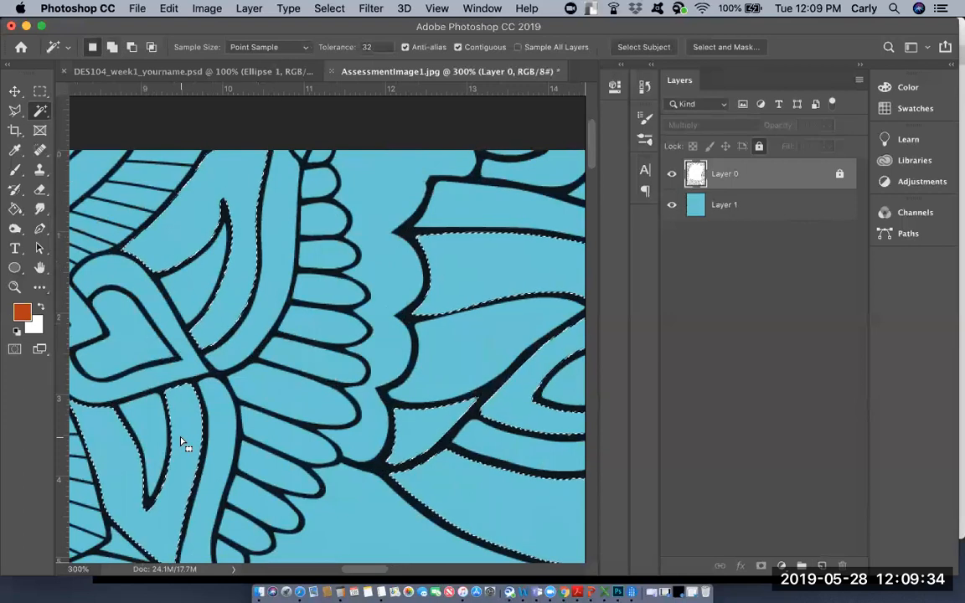
Step: Fill the selected areas with the burnt orange foreground color on Layer 1 using the Paint Bucket
click(768, 212)
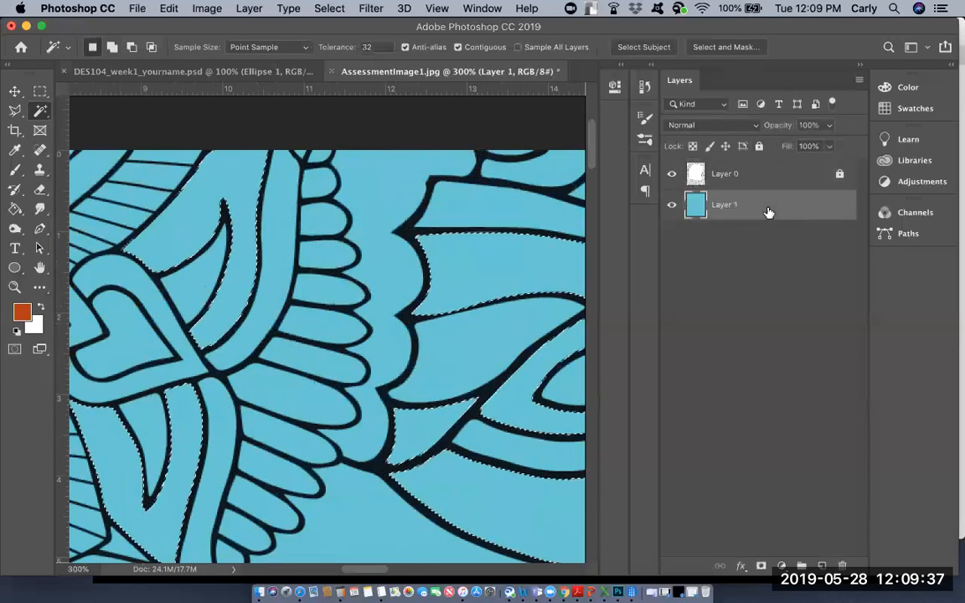
click(17, 211)
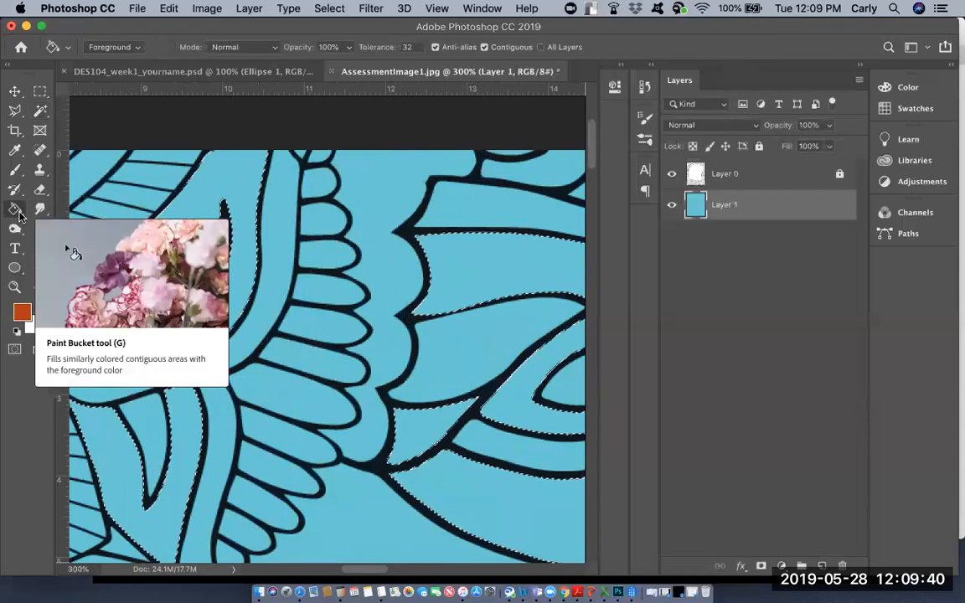
click(230, 179)
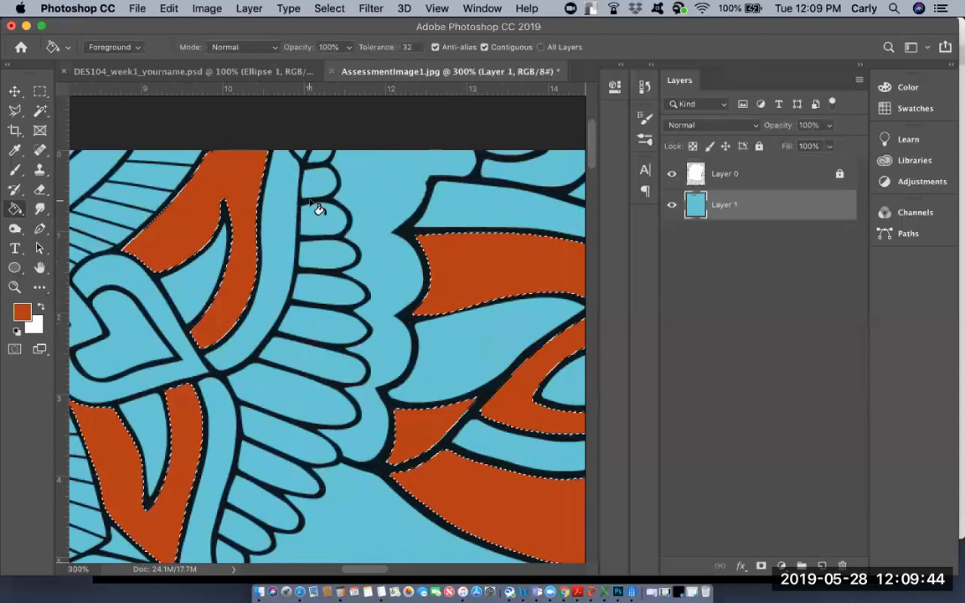
Step: Clear the selection and select both halves of four pointed mandala petals on the line-art layer with the Magic Wand
key(super+minus)
key(super+minus)
key(super+minus)
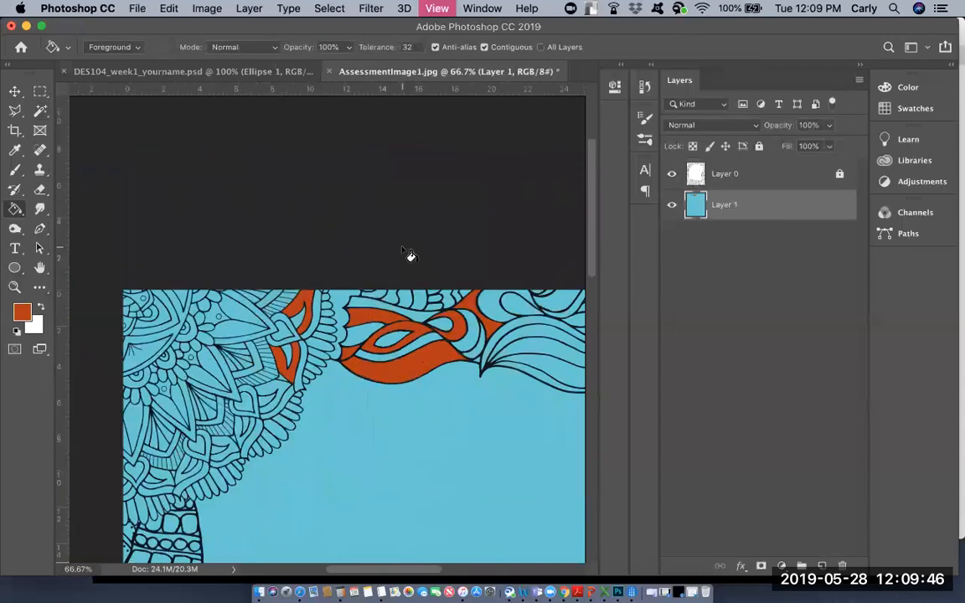
click(739, 184)
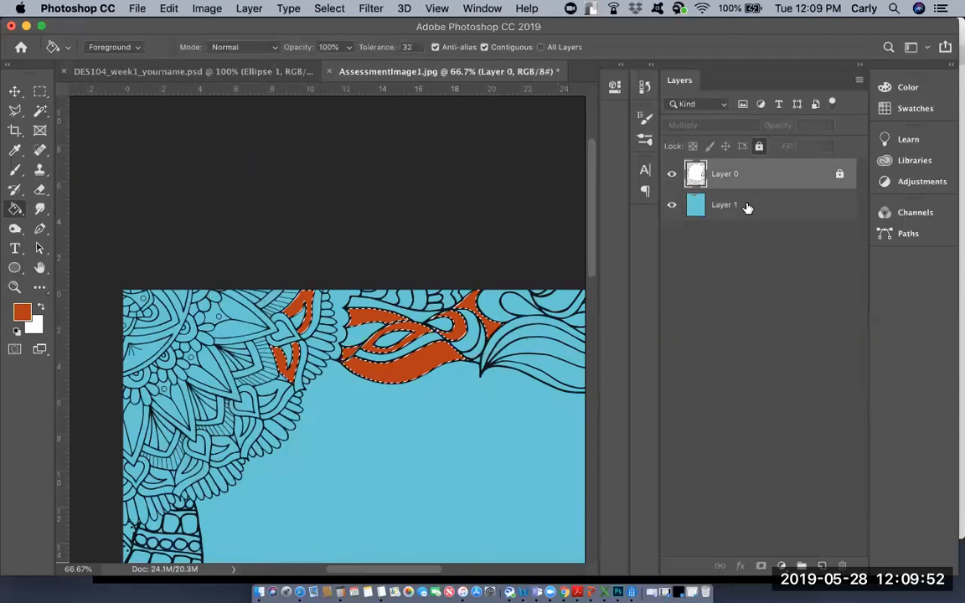
key(super+d)
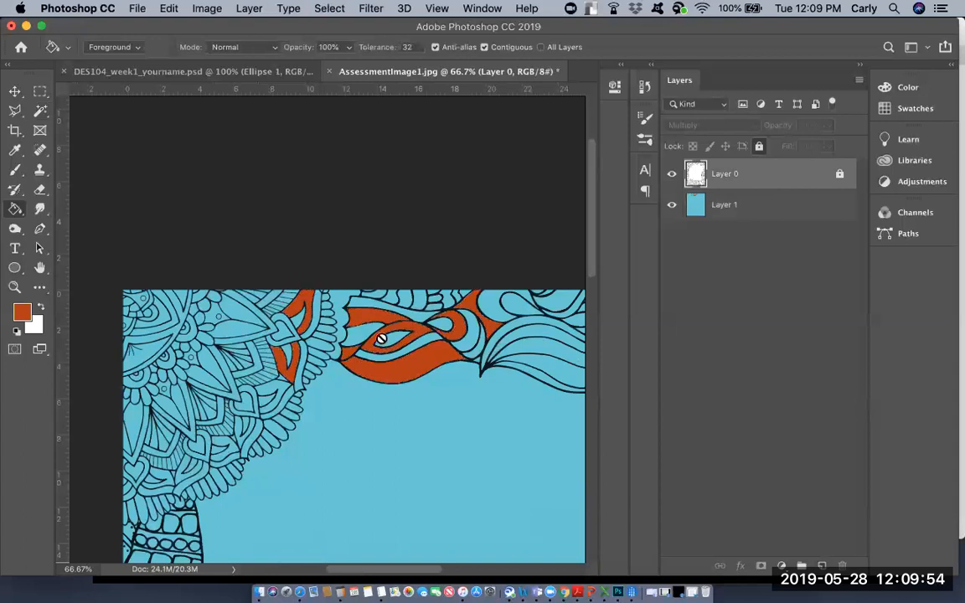
click(40, 110)
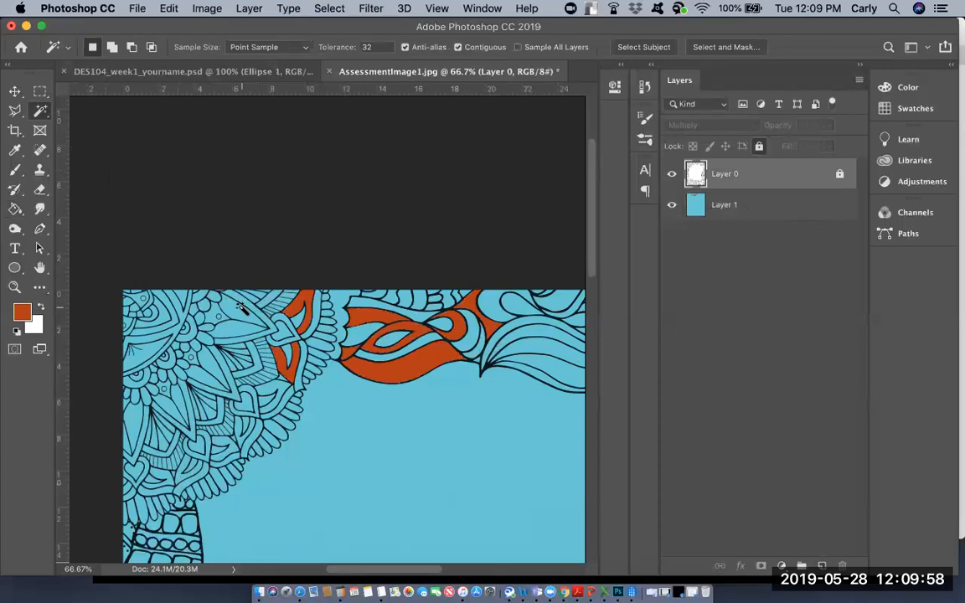
click(238, 314)
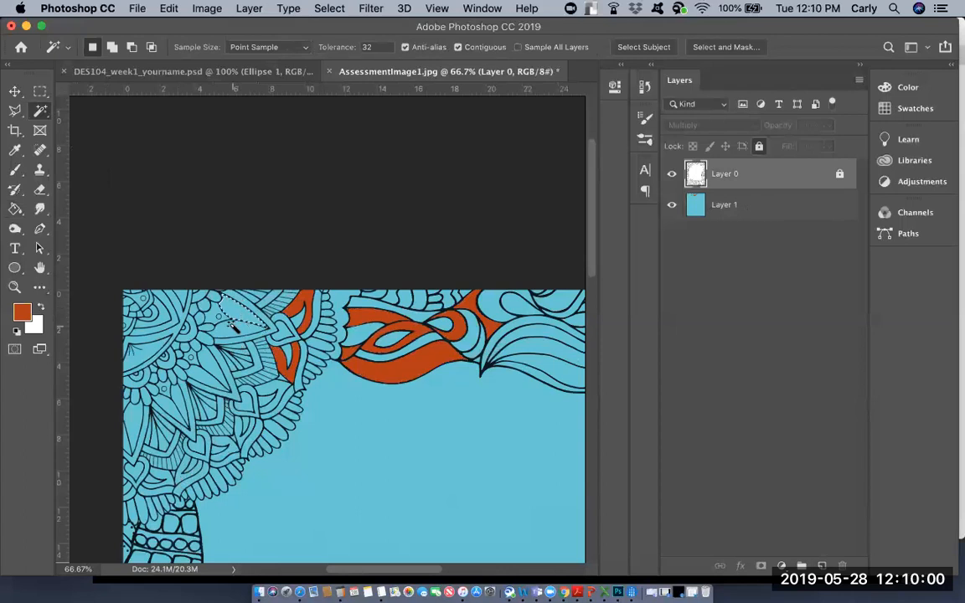
click(196, 377)
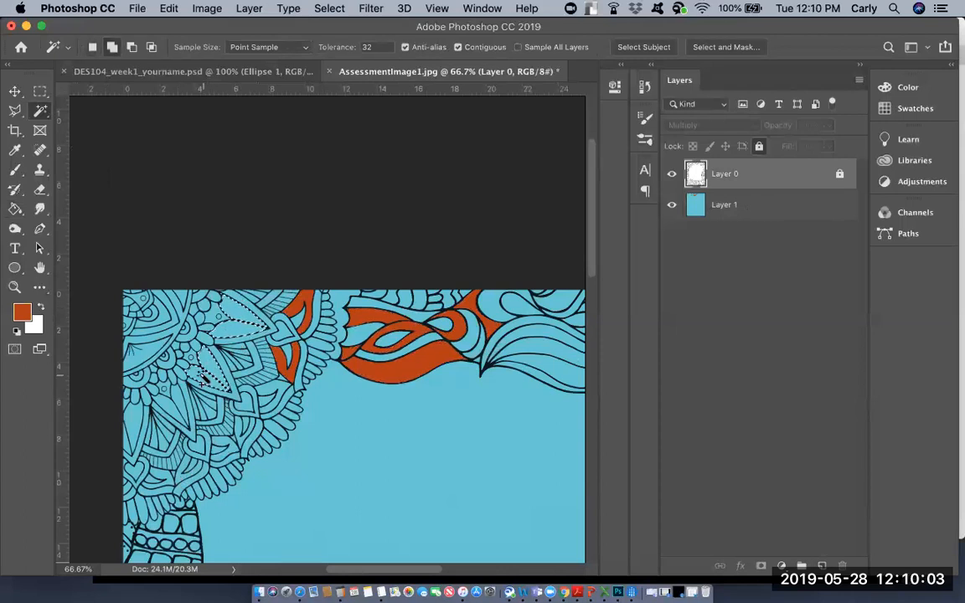
shift+click(140, 414)
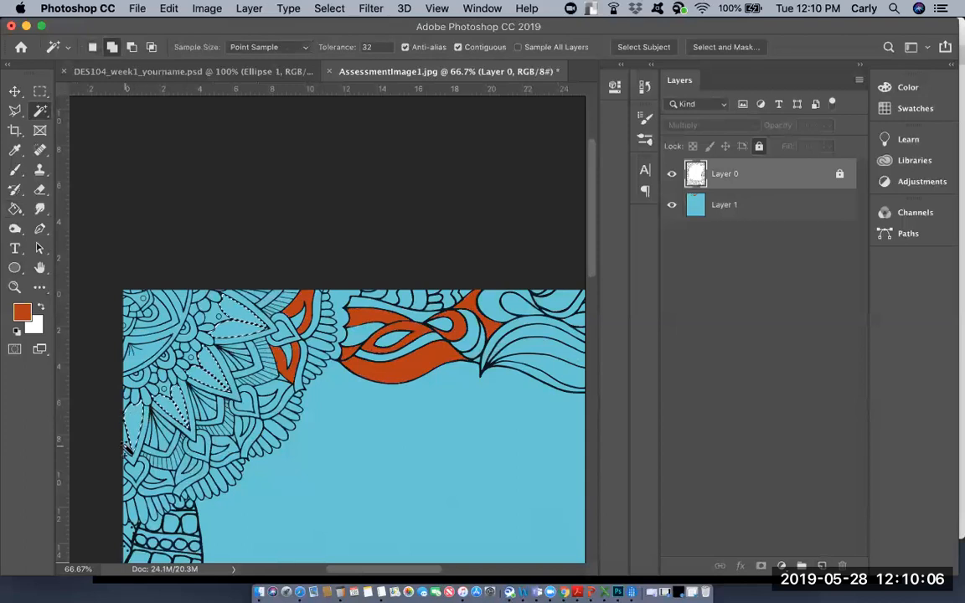
Step: Change the foreground color to a light pink
click(21, 311)
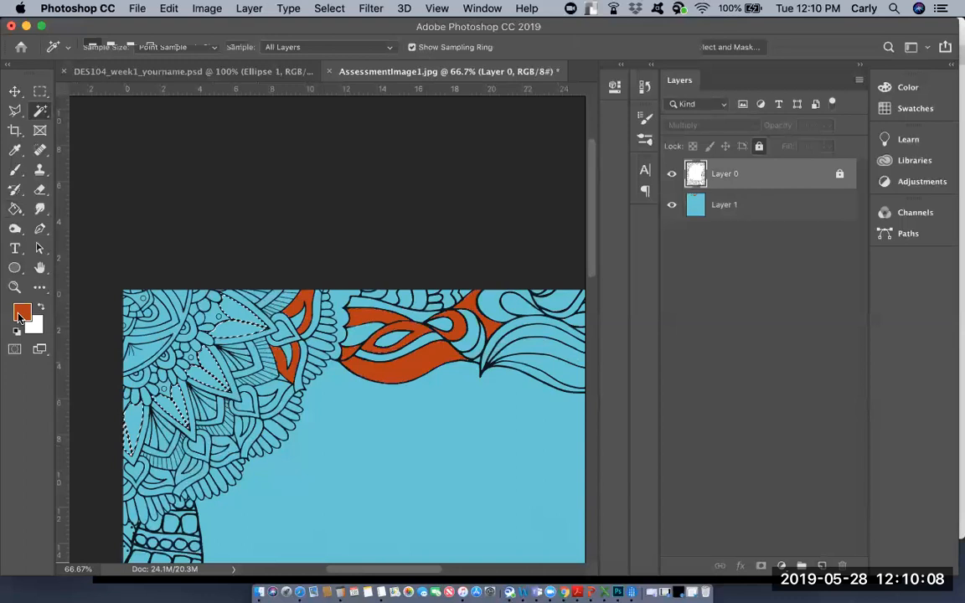
click(587, 209)
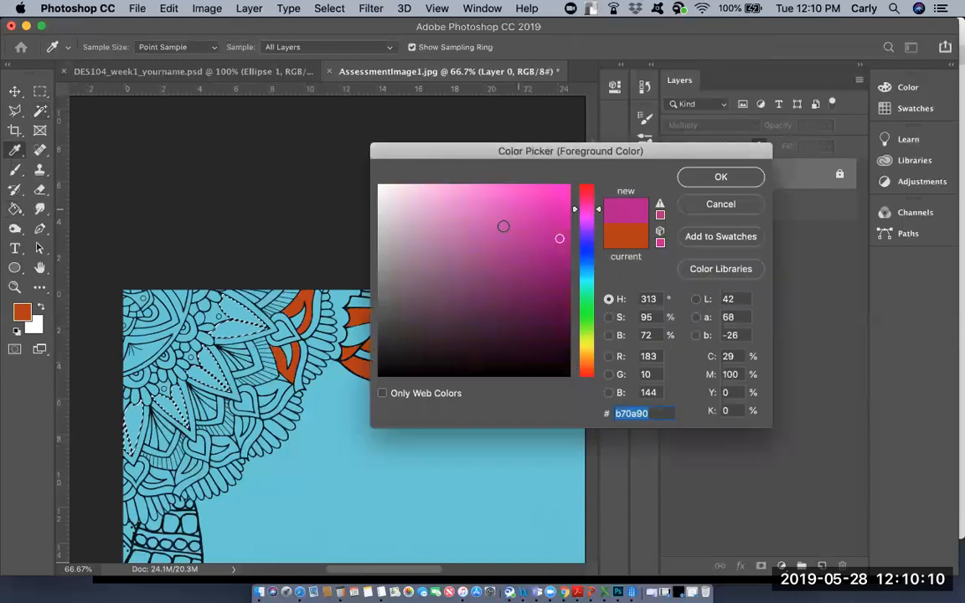
click(481, 205)
click(731, 179)
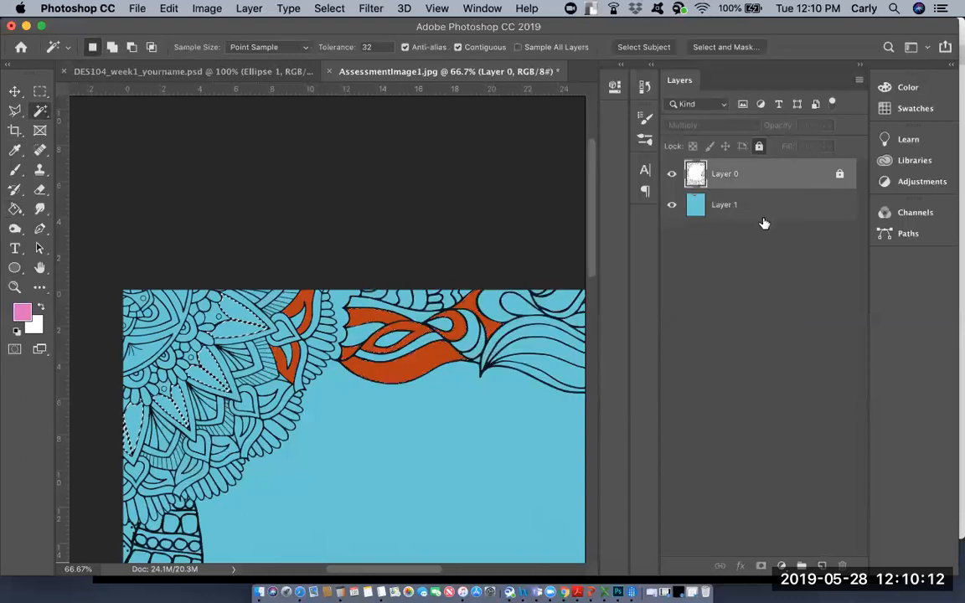
Step: Fill the selected mandala petals with pink on Layer 1 using the Paint Bucket, and clear the selection
click(726, 205)
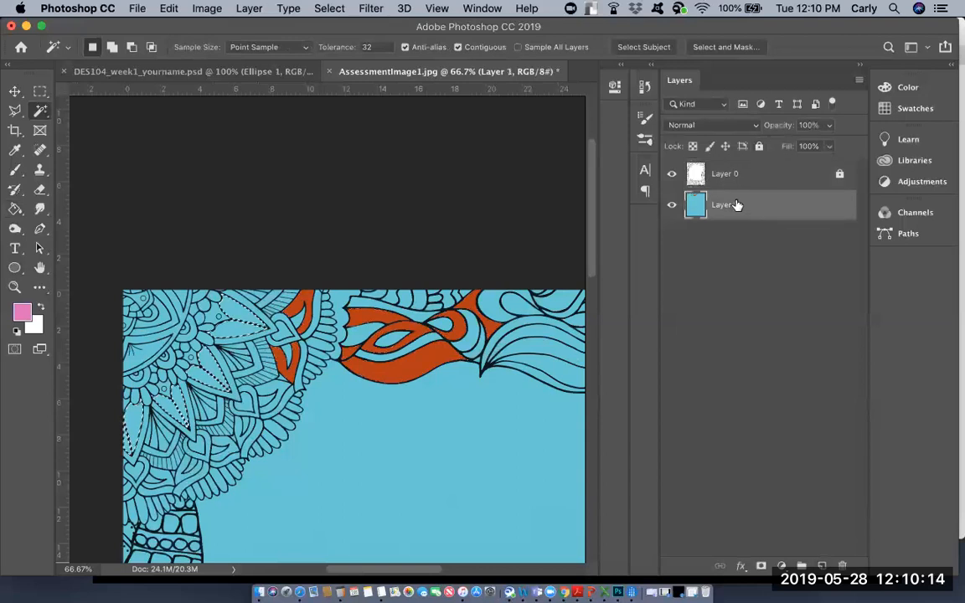
click(17, 208)
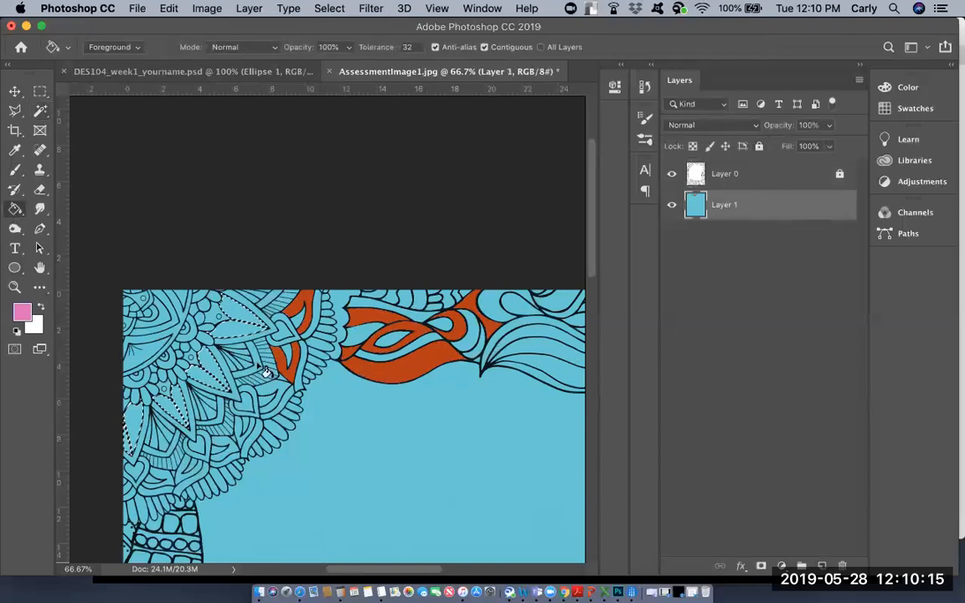
click(209, 363)
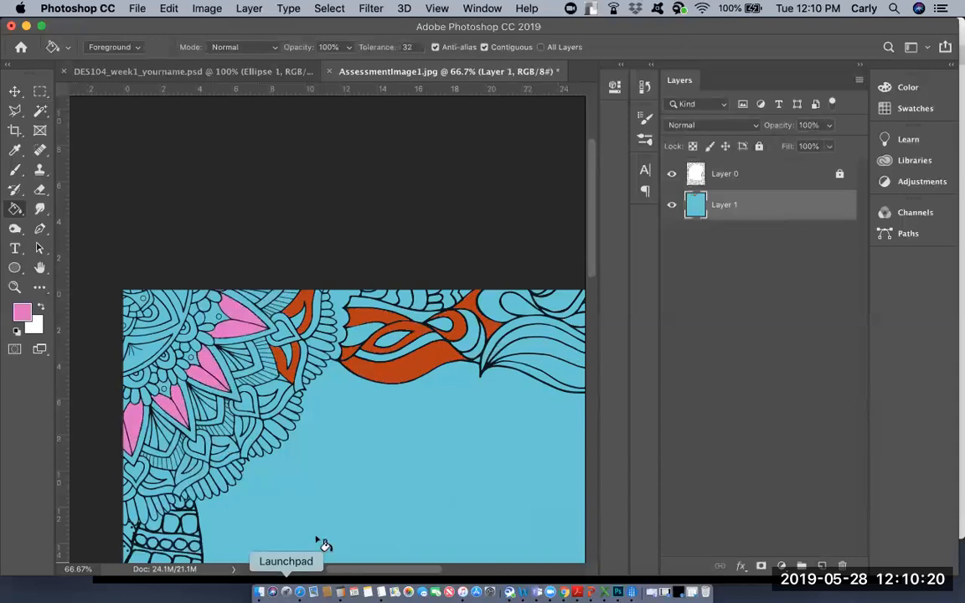
scroll(324, 541, down, 5)
scroll(323, 541, right, 3)
scroll(329, 543, right, 3)
scroll(330, 542, down, 1)
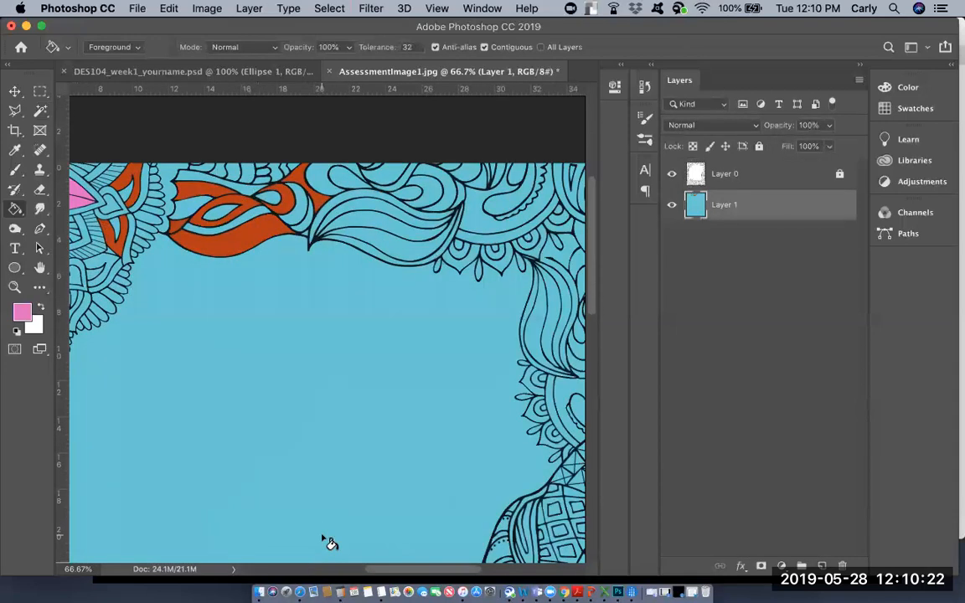
key(super+minus)
key(super+minus)
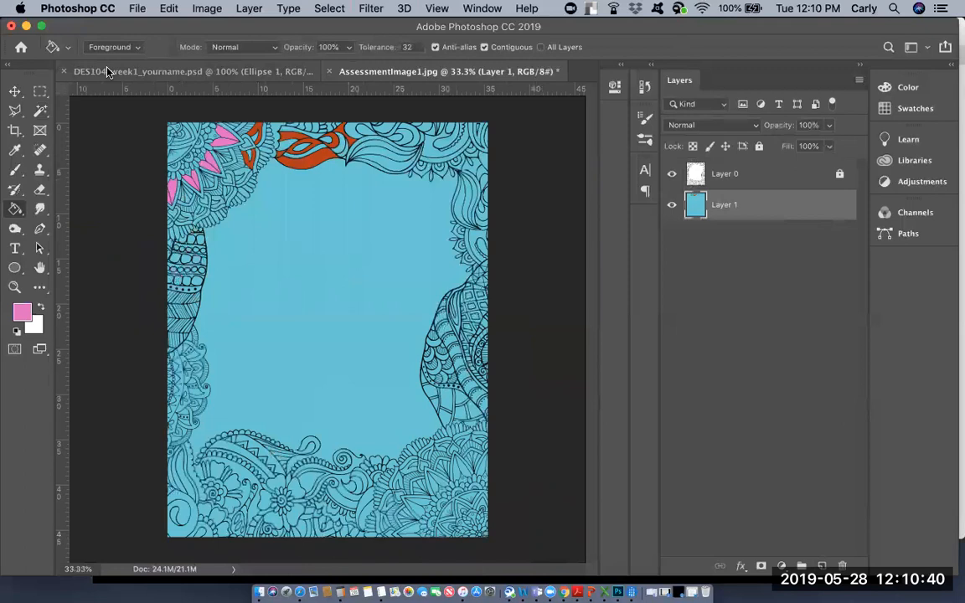
Step: Start saving the coloured artwork under a new name, choosing the DES104_assignment folder on the Desktop as the destination
click(136, 8)
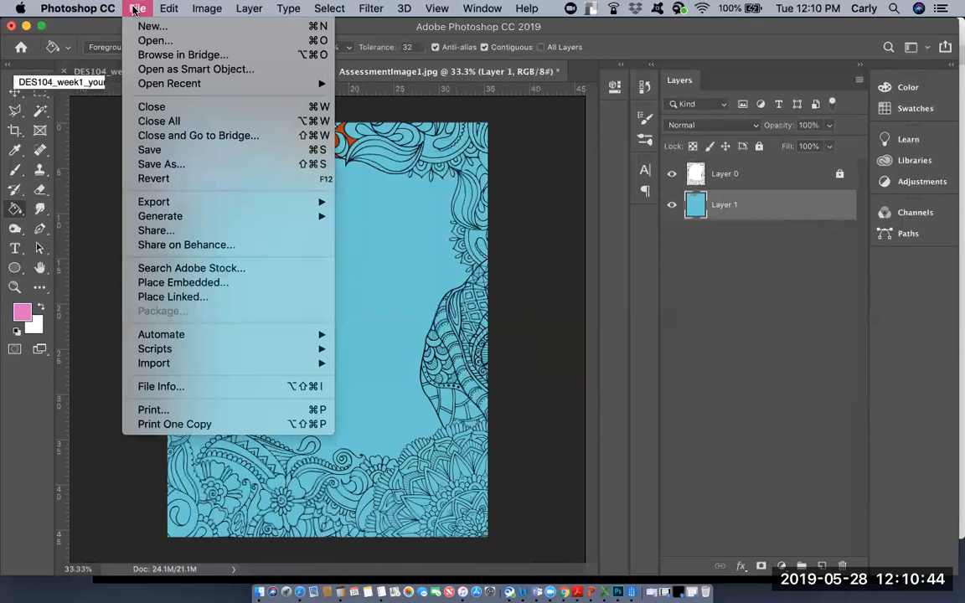
click(158, 164)
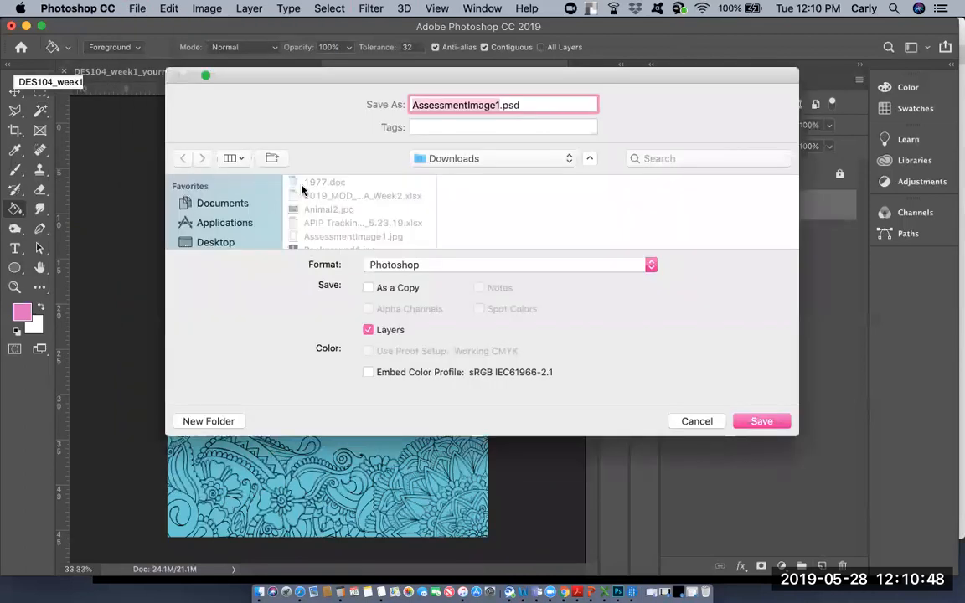
click(226, 243)
scroll(335, 210, down, 5)
scroll(346, 216, down, 2)
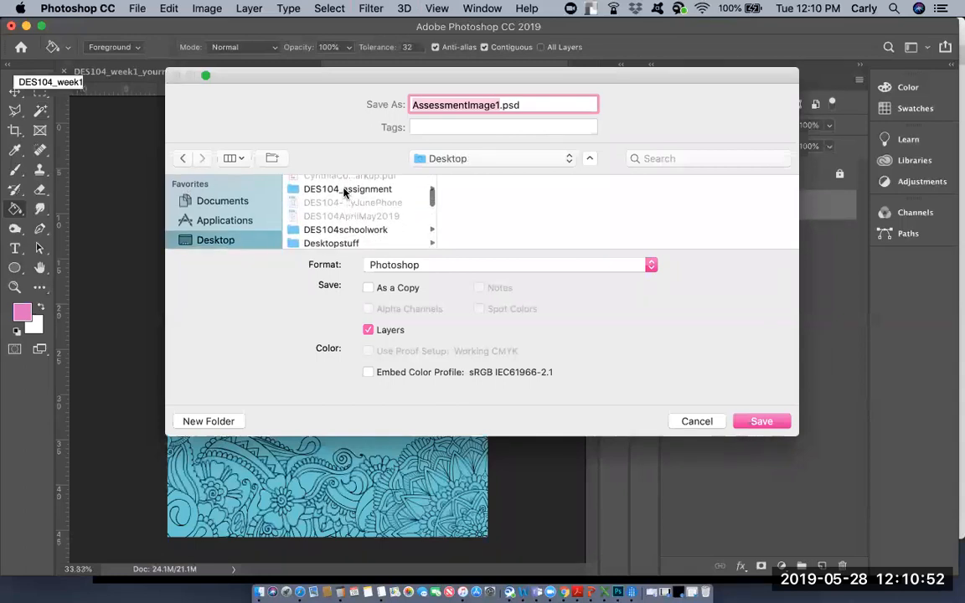
click(347, 188)
Step: Name the file DES104_week1assessment_yourname.psd and save it in Photoshop format with its layers
double_click(497, 104)
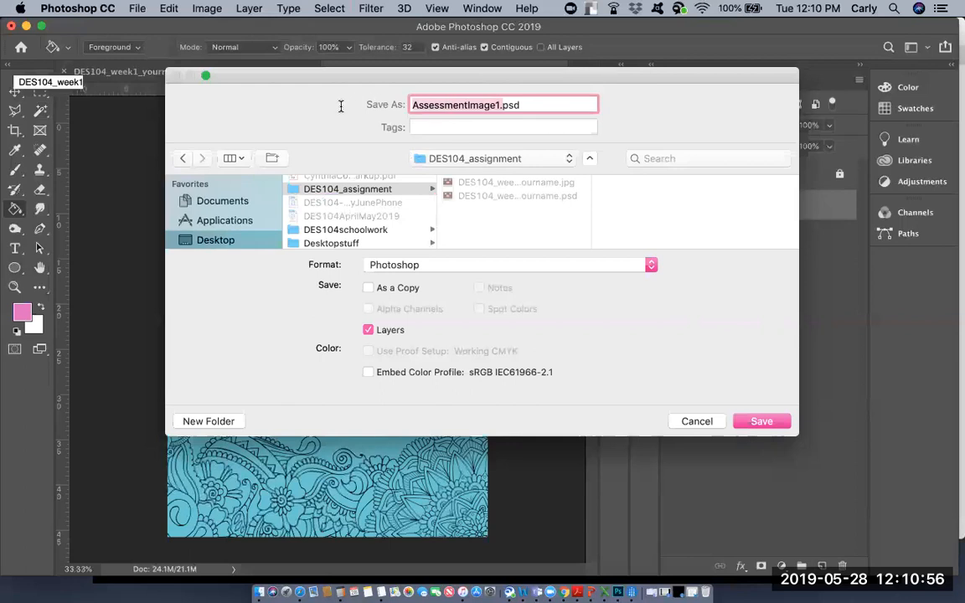
text(DES104_week1)
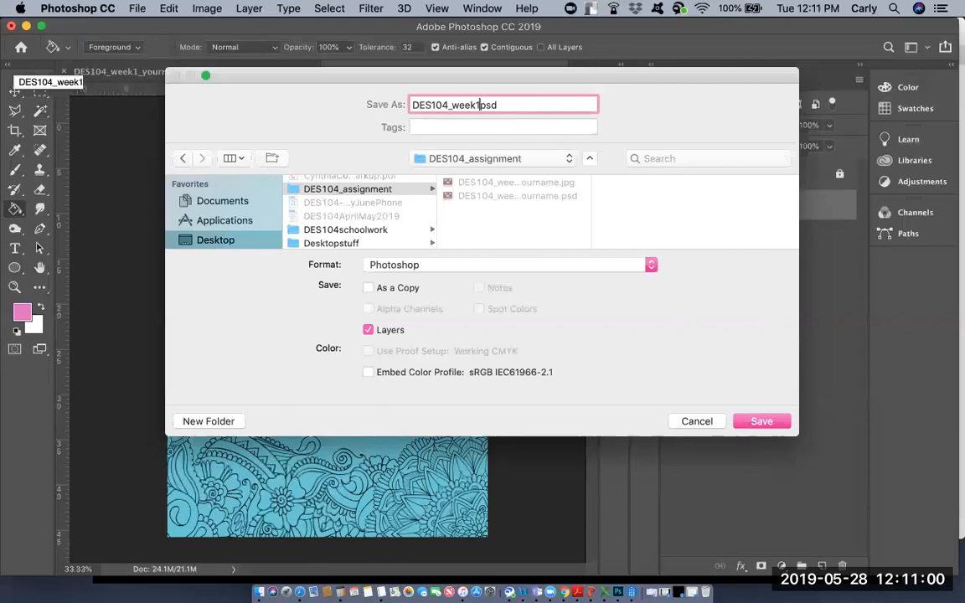
text(assessmen)
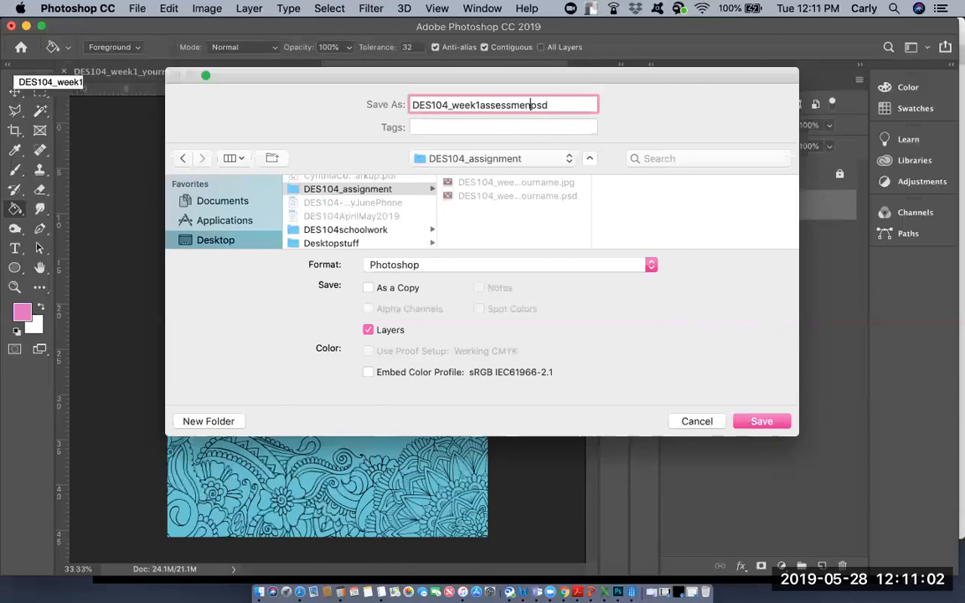
text(t_yourname)
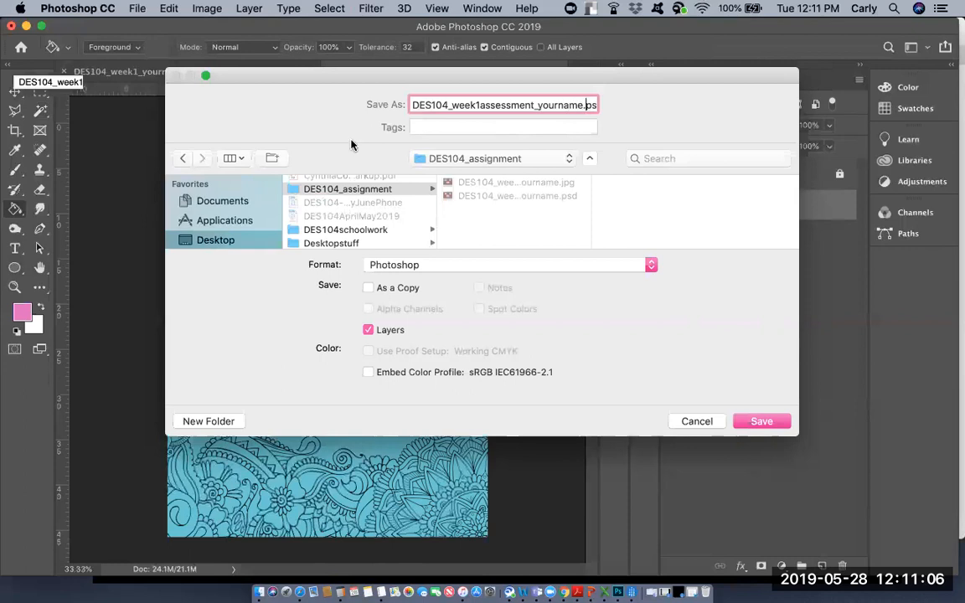
click(776, 426)
click(673, 235)
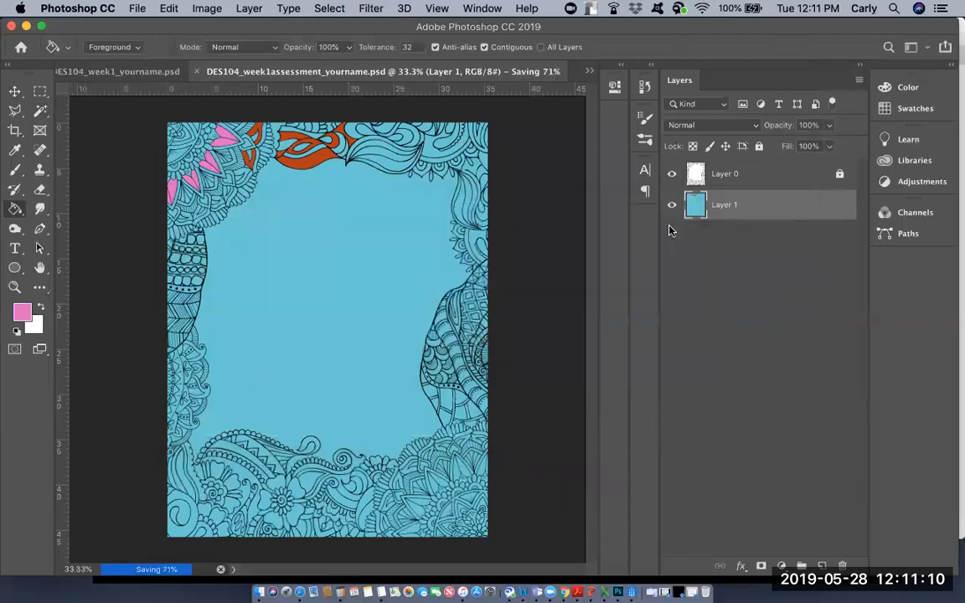
Step: Export the artwork with Save for Web as a High-quality JPEG named DES104_week1assessment_yourname.jpg in the DES104_assignment folder
click(137, 9)
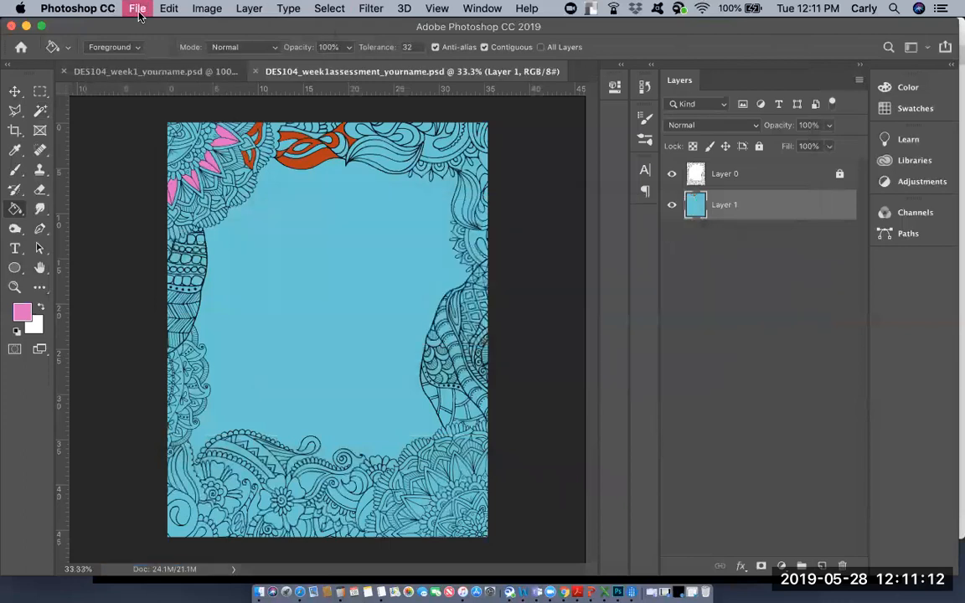
mouse_move(132, 201)
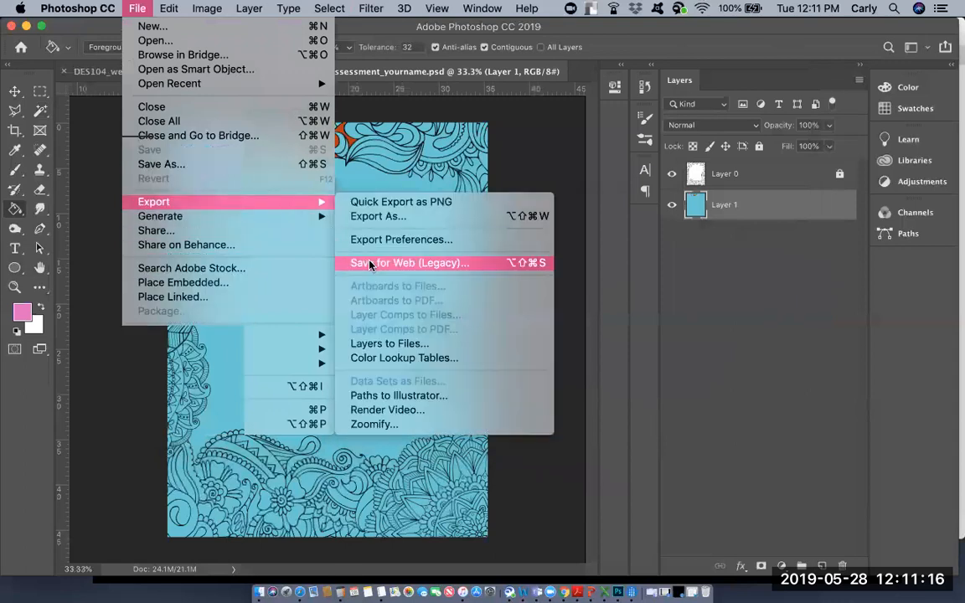
click(368, 263)
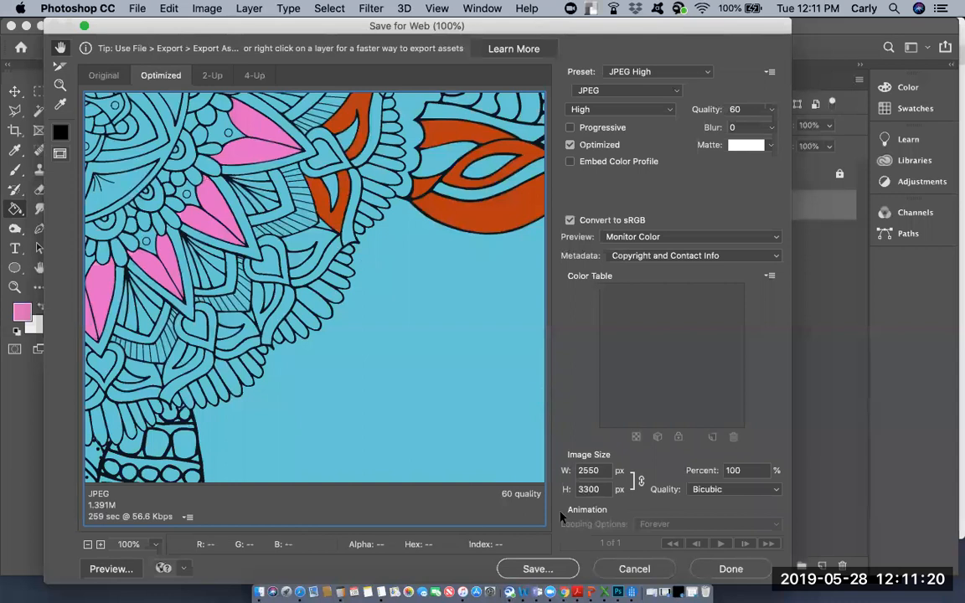
click(538, 569)
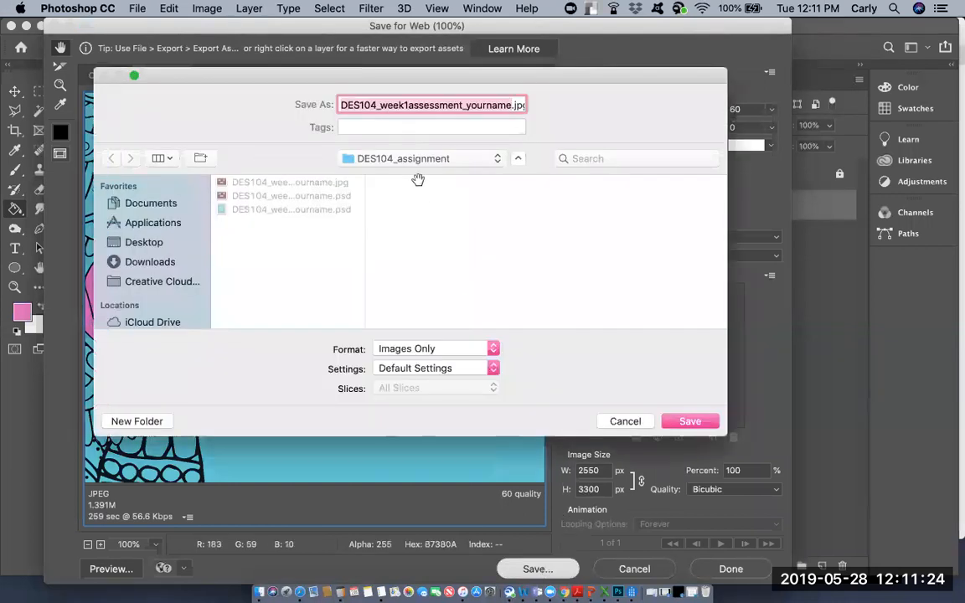
click(701, 419)
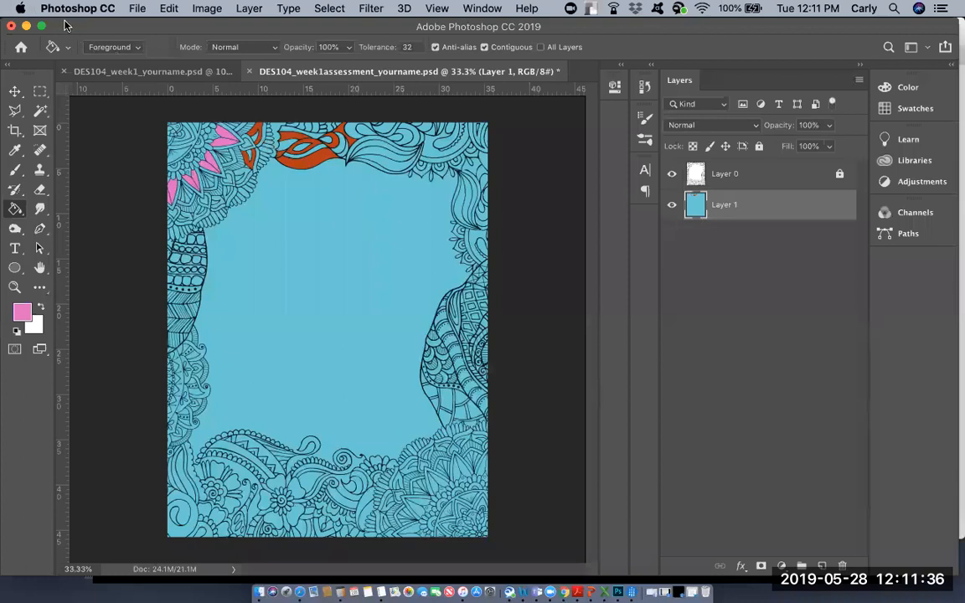
Step: Open Harley_Before(2).jpg from the Downloads folder
click(138, 11)
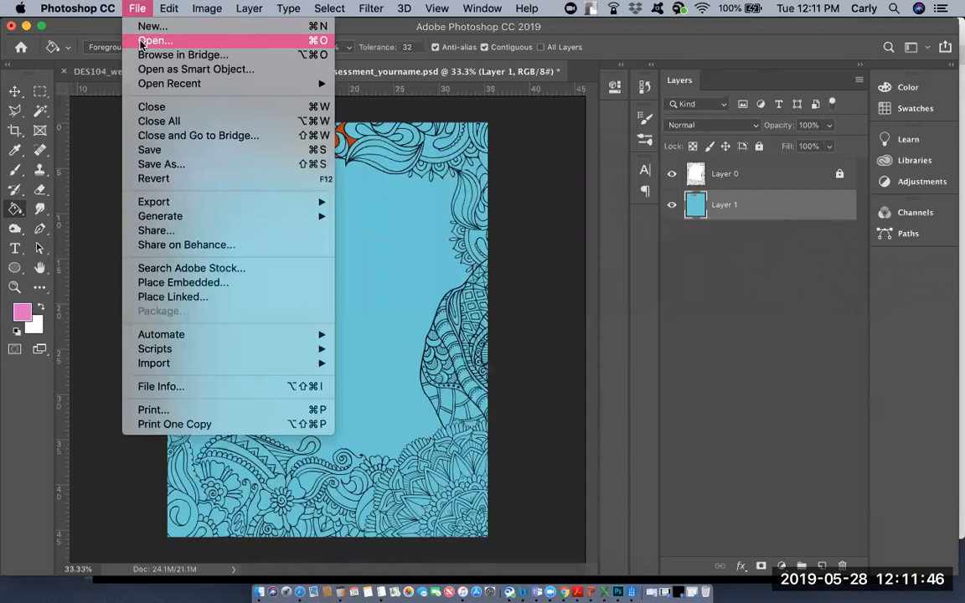
click(142, 41)
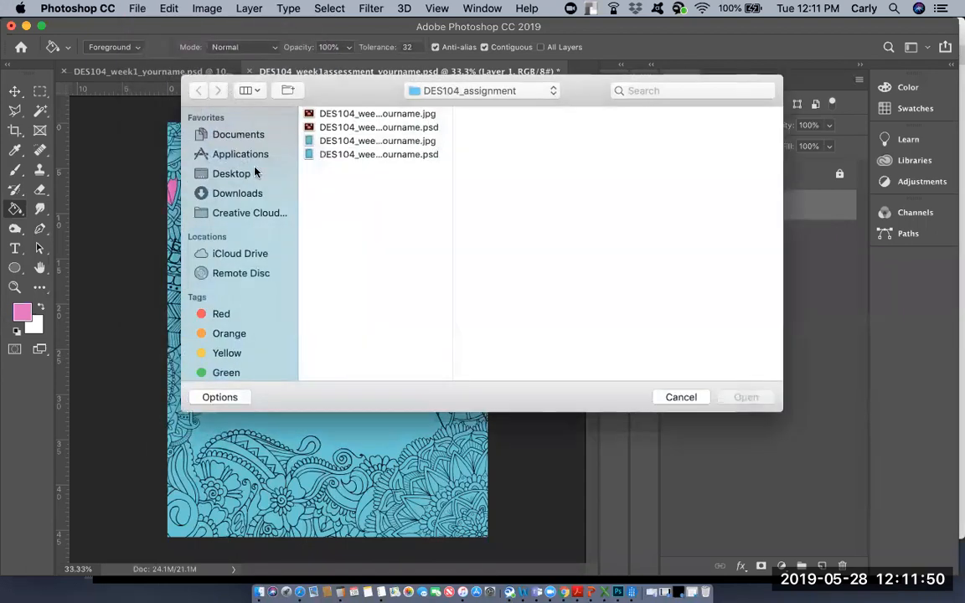
click(257, 194)
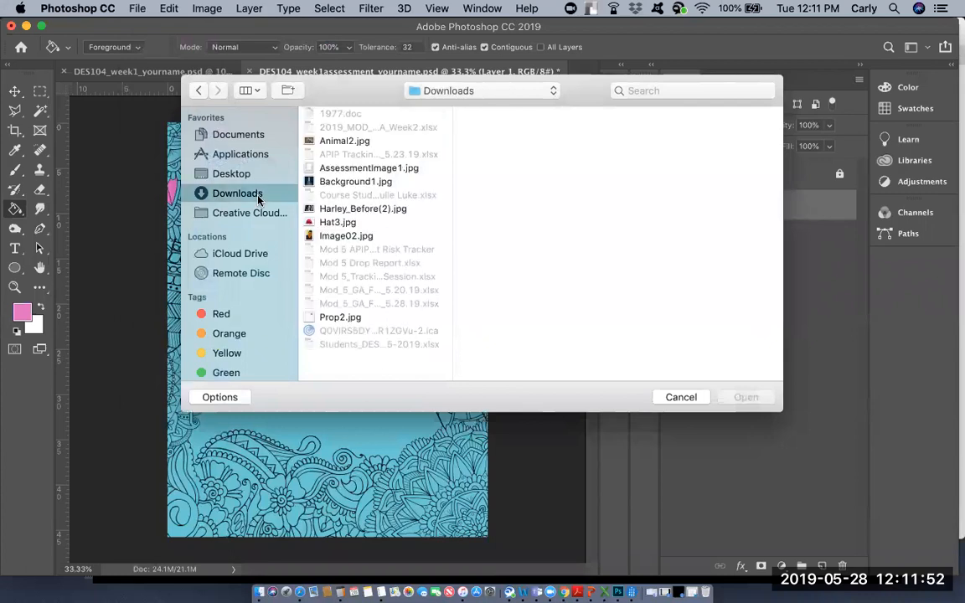
click(345, 211)
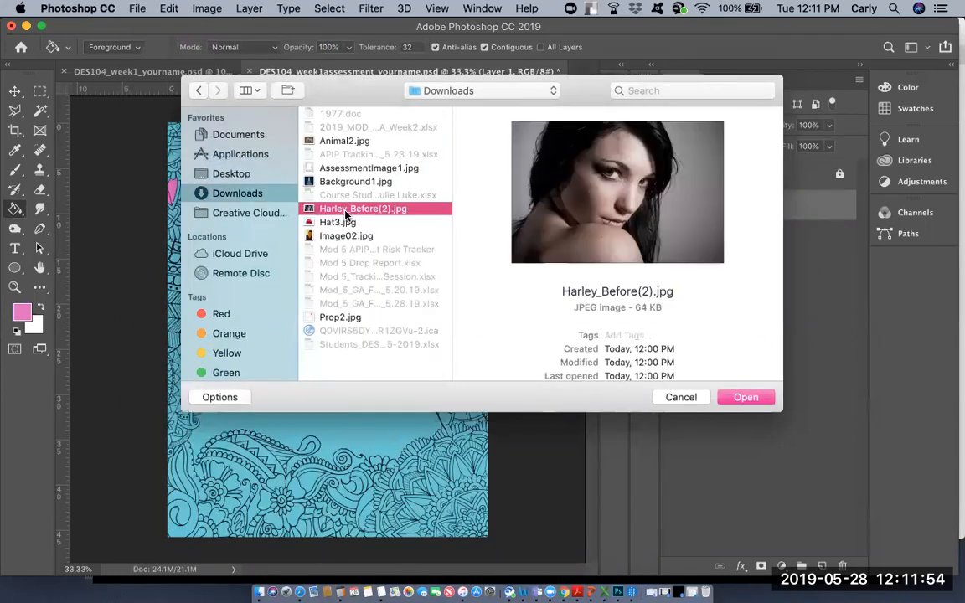
click(750, 402)
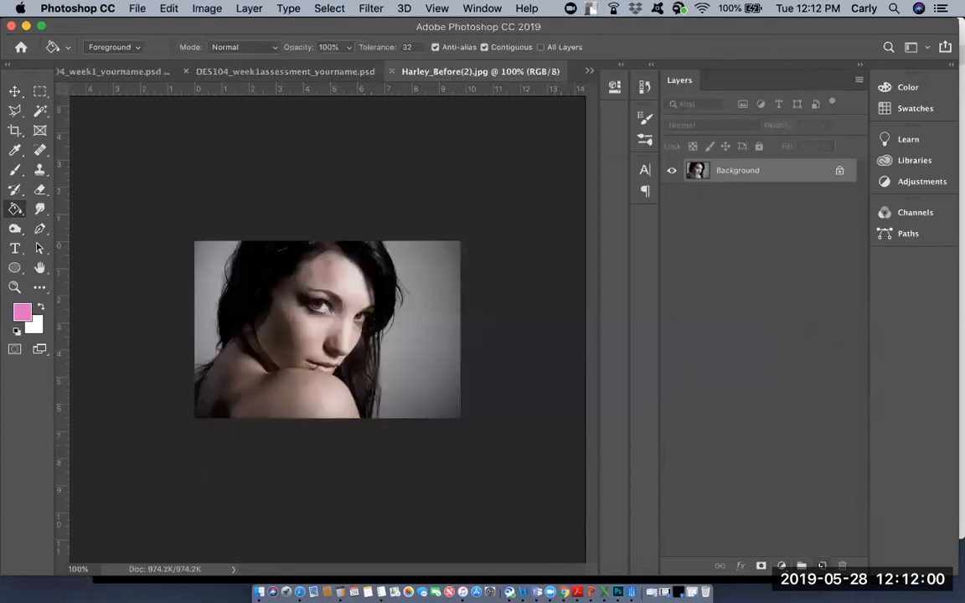
Step: Add a new layer above the Background and remove the blemishes between the eyes with the Spot Healing Brush
click(822, 566)
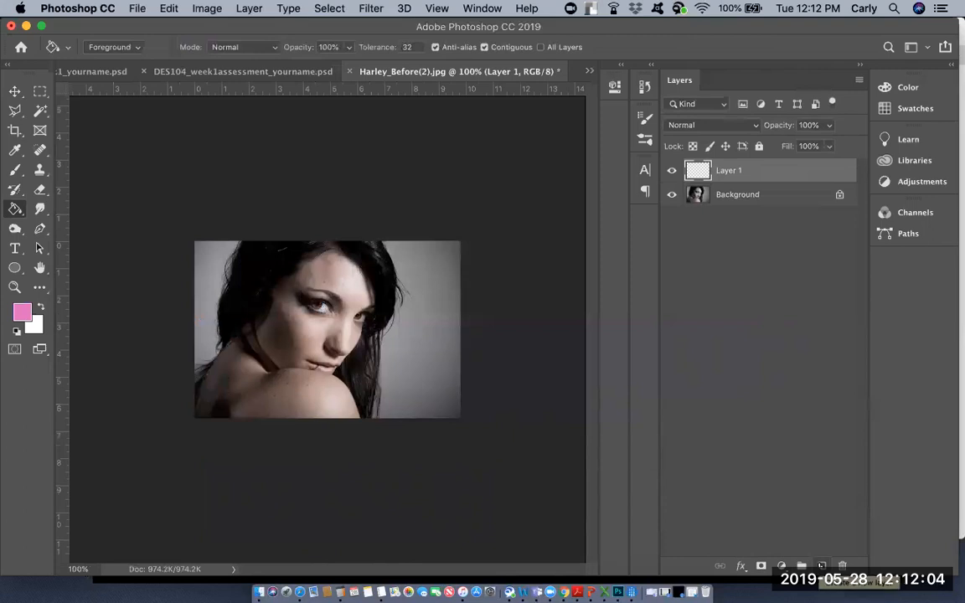
key(super+equal)
key(super+equal)
key(super+equal)
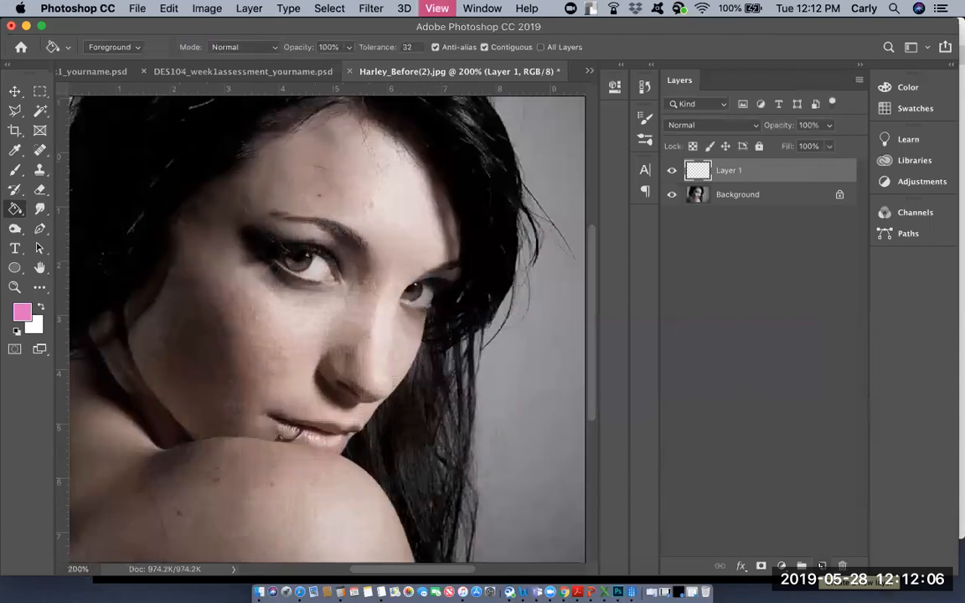
click(38, 151)
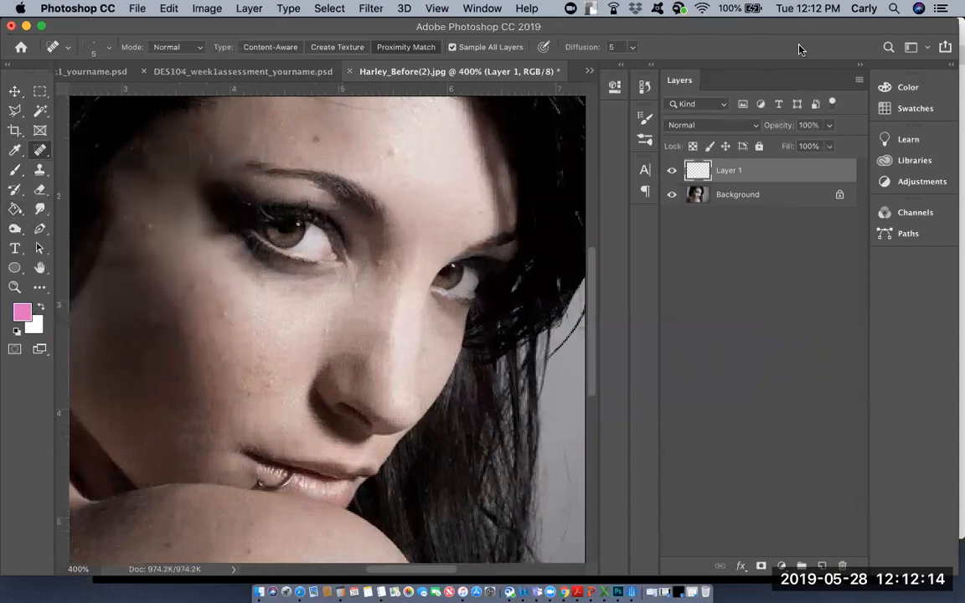
drag(788, 26, 806, 105)
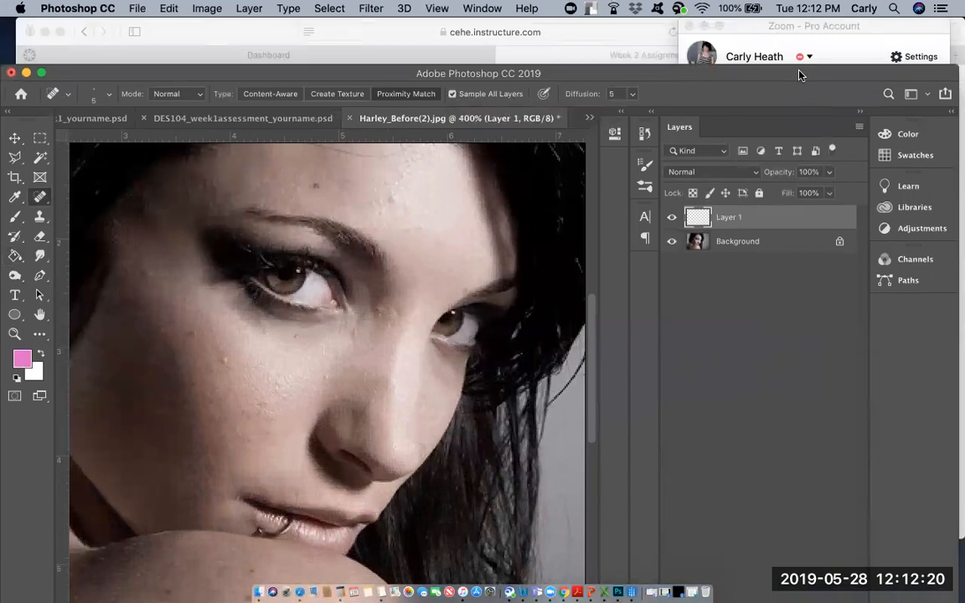
drag(802, 73, 809, 15)
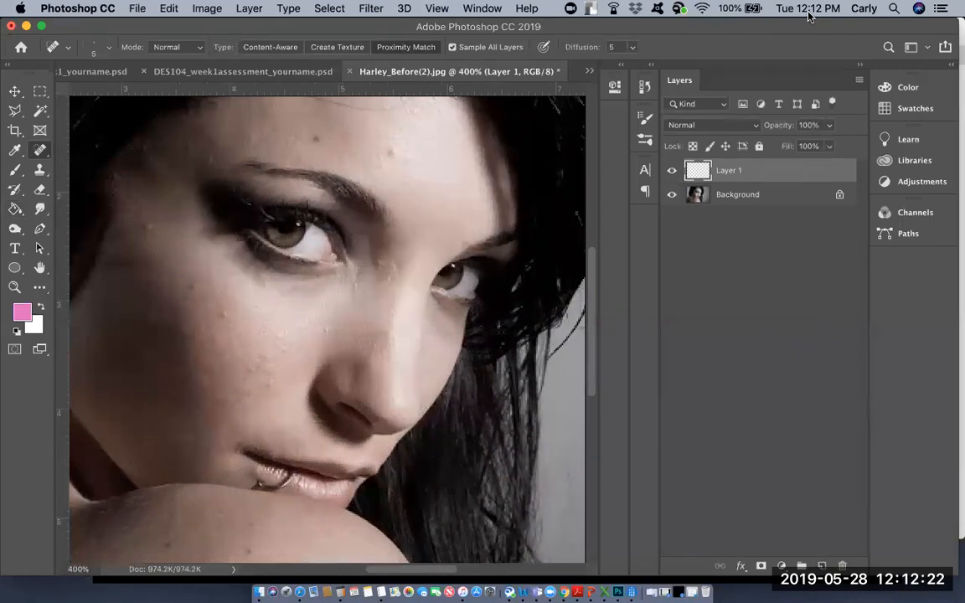
key(super+equal)
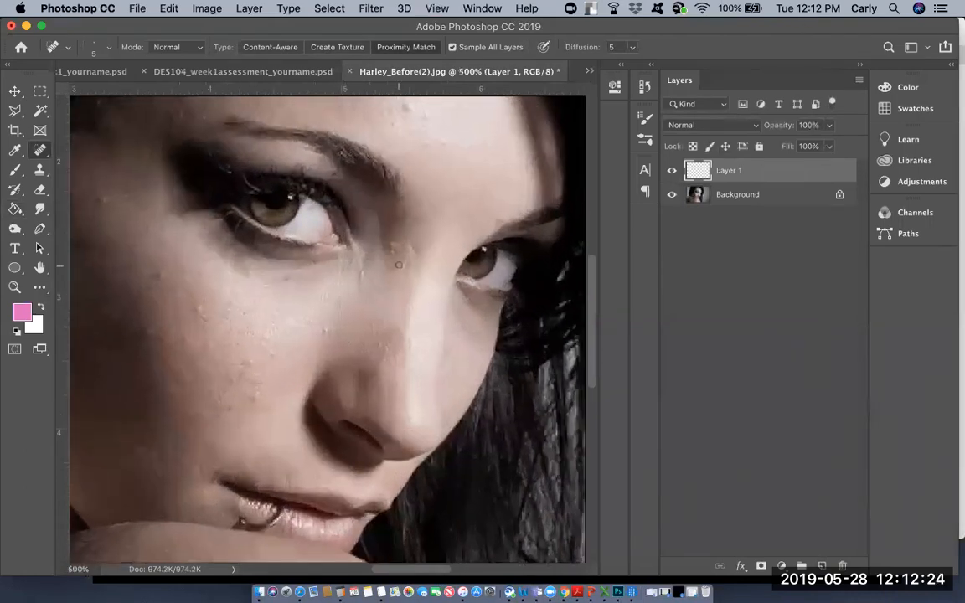
drag(387, 252, 407, 246)
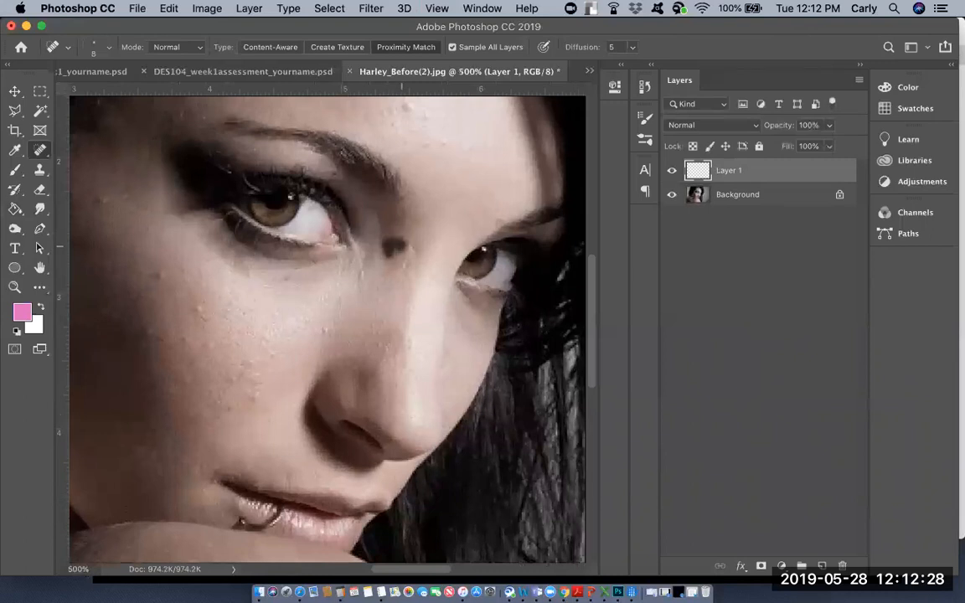
Step: Heal the visible blemishes and small spots on the cheek on Layer 1
drag(201, 309, 200, 314)
mouse_move(236, 379)
mouse_down()
mouse_move(228, 380)
mouse_move(252, 398)
mouse_up()
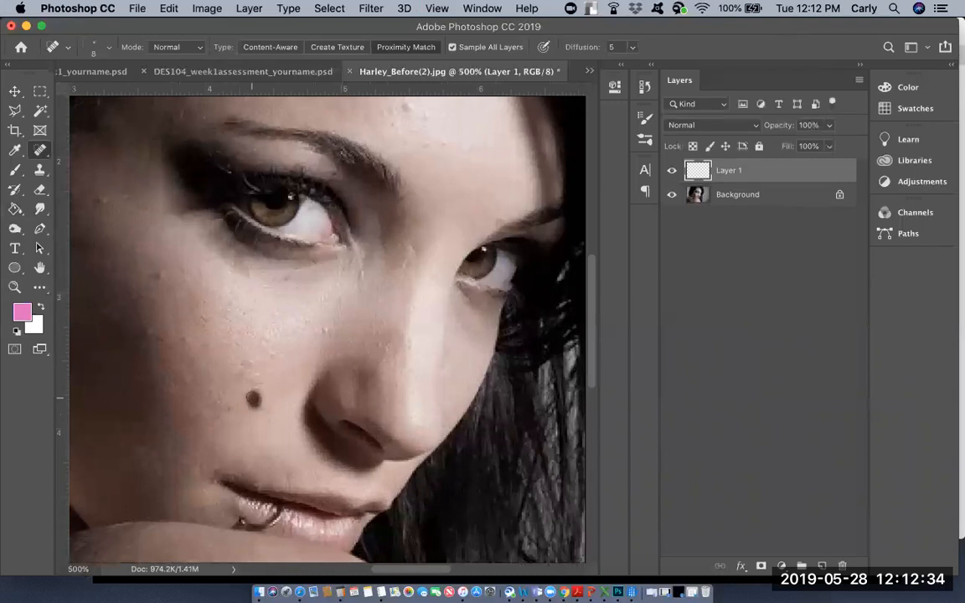
click(156, 279)
Step: Remove the blemish and the stray hair strands across the forehead with the Spot Healing Brush on Layer 1
scroll(256, 374, up, 5)
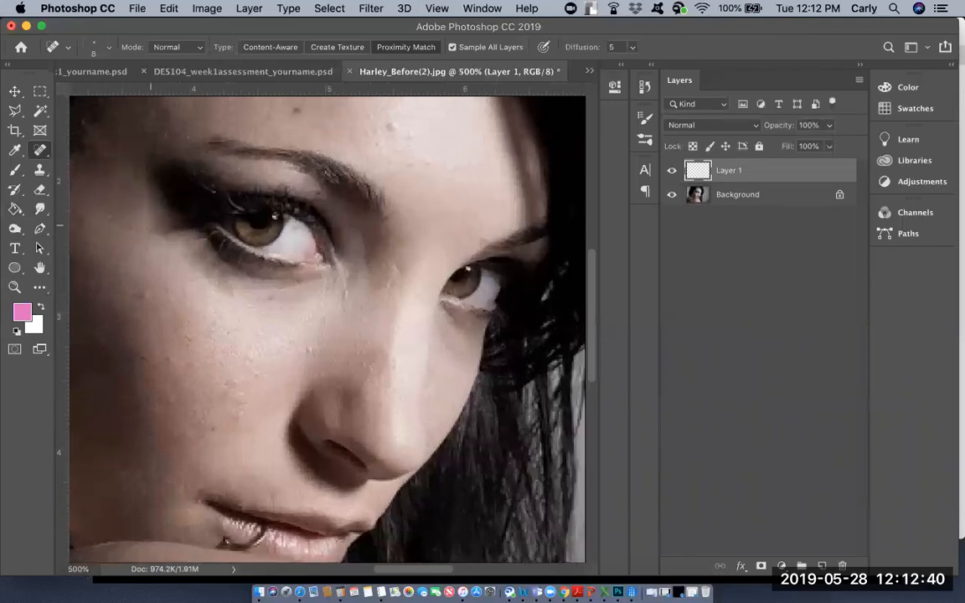
click(374, 205)
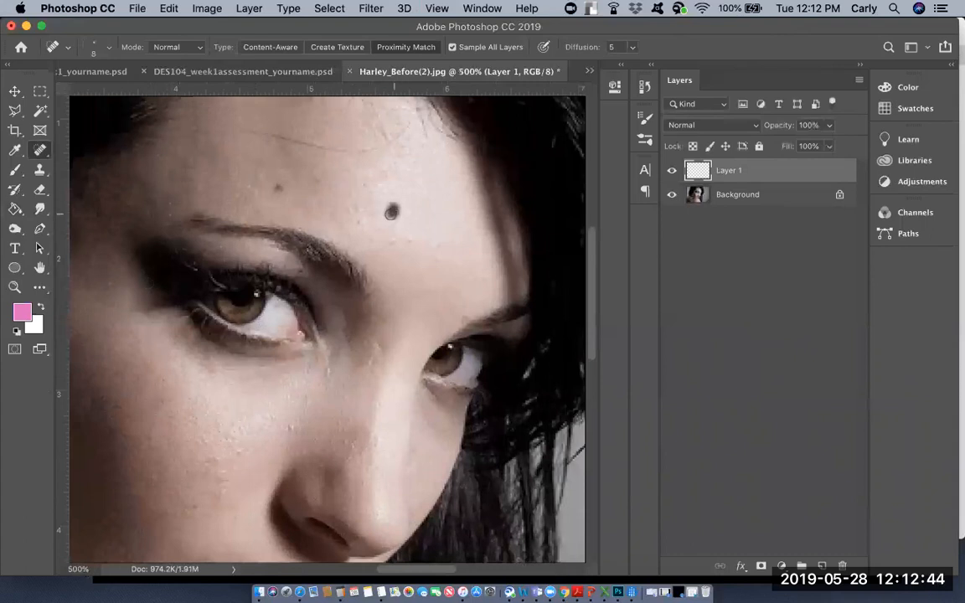
click(436, 258)
scroll(311, 204, up, 3)
click(220, 215)
mouse_move(245, 211)
mouse_down()
mouse_move(323, 233)
mouse_move(382, 224)
mouse_move(388, 236)
mouse_up()
click(324, 233)
click(384, 217)
click(378, 215)
click(397, 230)
click(360, 201)
click(293, 184)
Step: Heal the fine line on the shoulder and the marks on the upper back on Layer 1
scroll(344, 204, down, 6)
scroll(344, 204, left, 5)
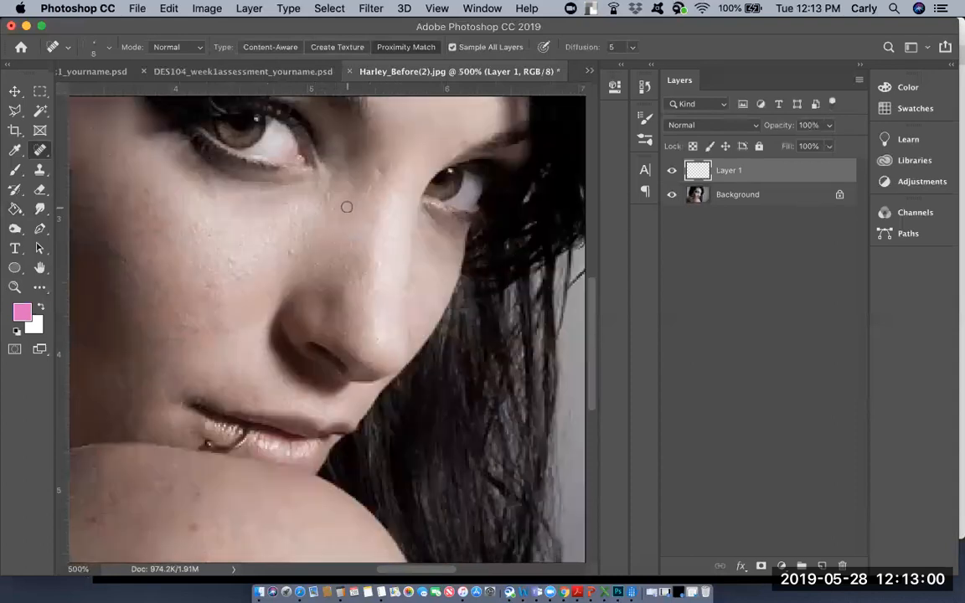
scroll(346, 206, down, 4)
scroll(346, 206, left, 1)
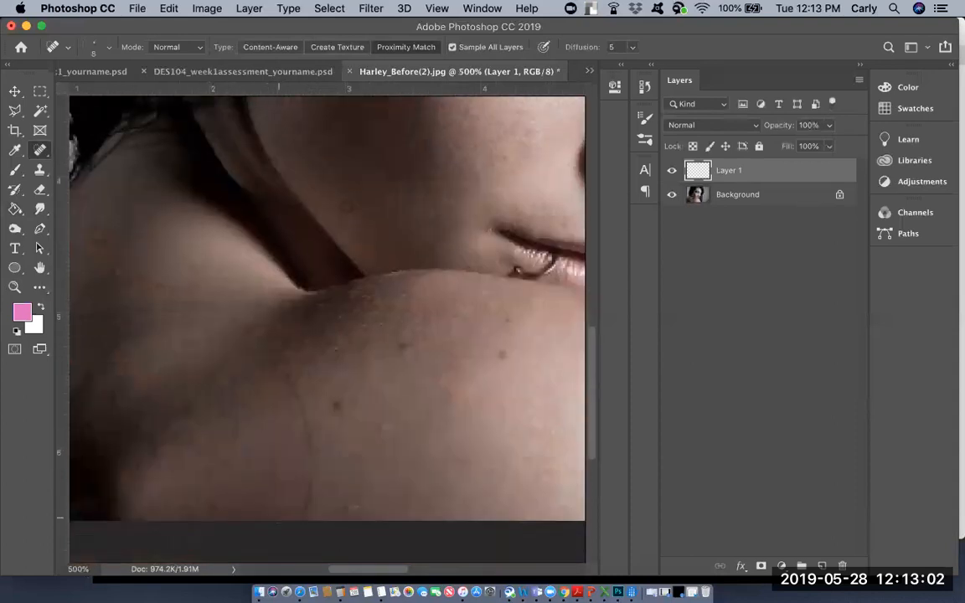
mouse_move(300, 518)
mouse_down()
mouse_move(304, 421)
mouse_move(269, 346)
mouse_move(194, 302)
mouse_move(108, 299)
mouse_up()
drag(178, 288, 109, 279)
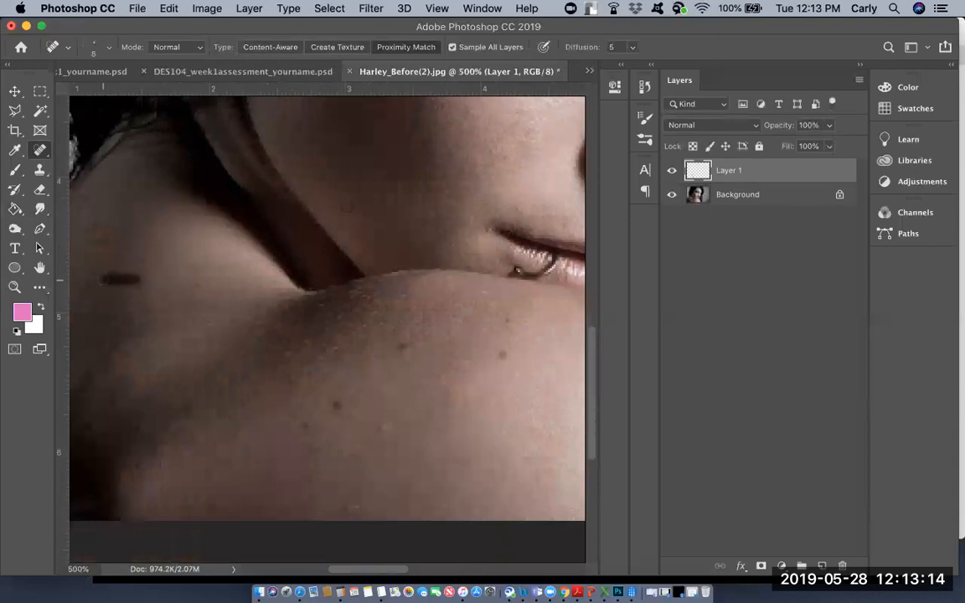
Step: Add another empty layer and outline the lips with the Lasso Tool, subtracting the lip ring from the selection
scroll(293, 335, right, 3)
scroll(327, 327, right, 5)
scroll(327, 327, up, 1)
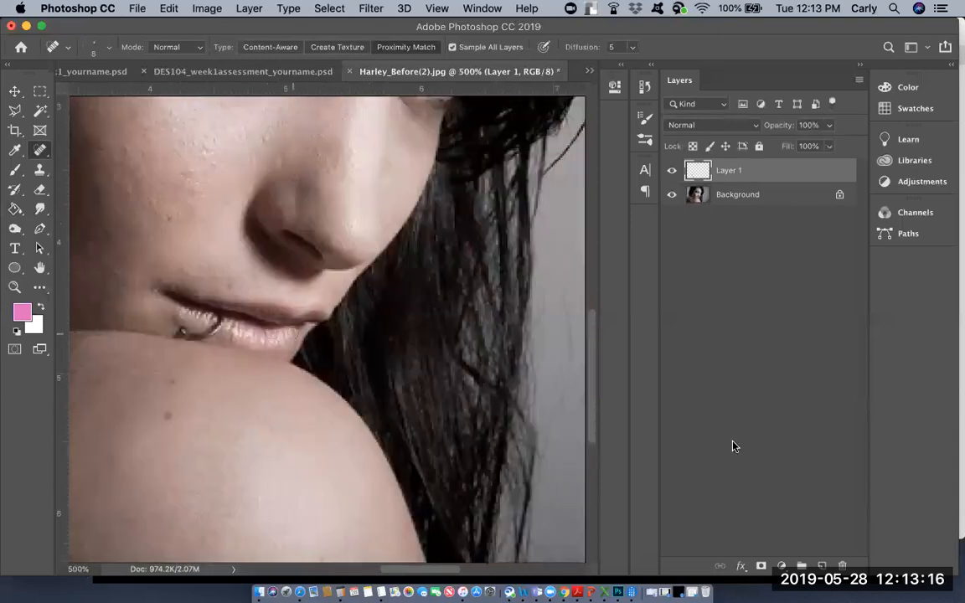
click(822, 566)
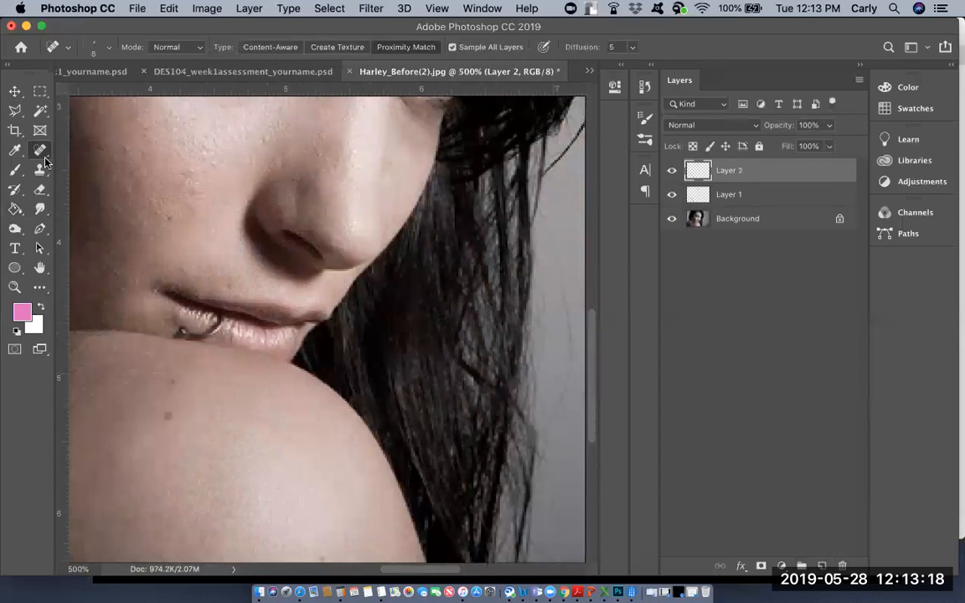
click(15, 110)
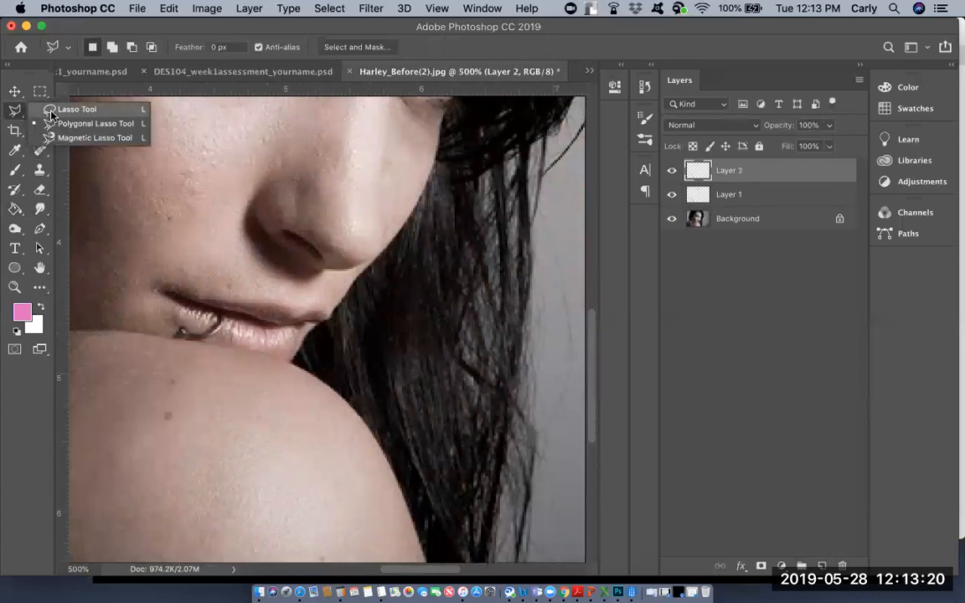
click(51, 111)
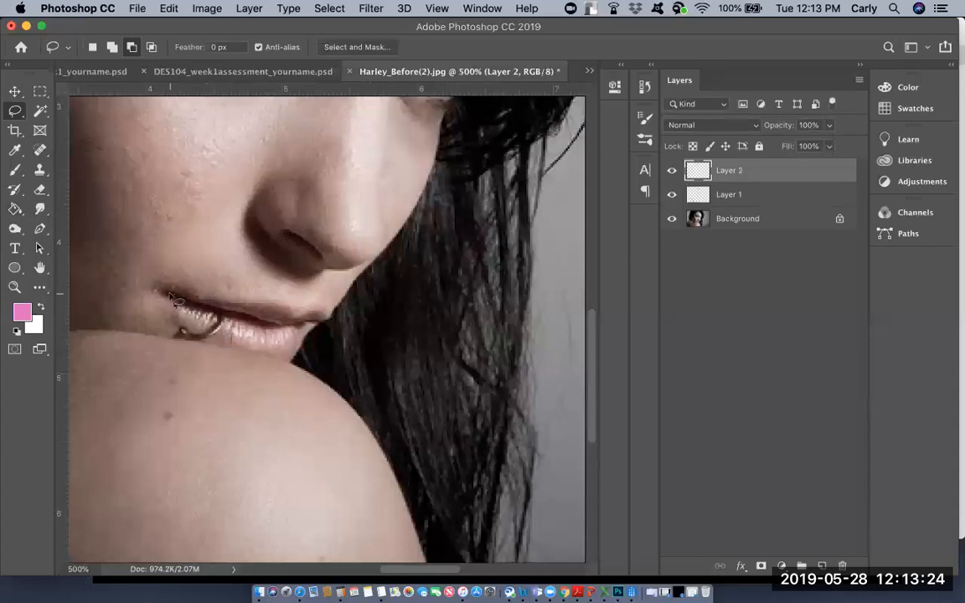
click(90, 47)
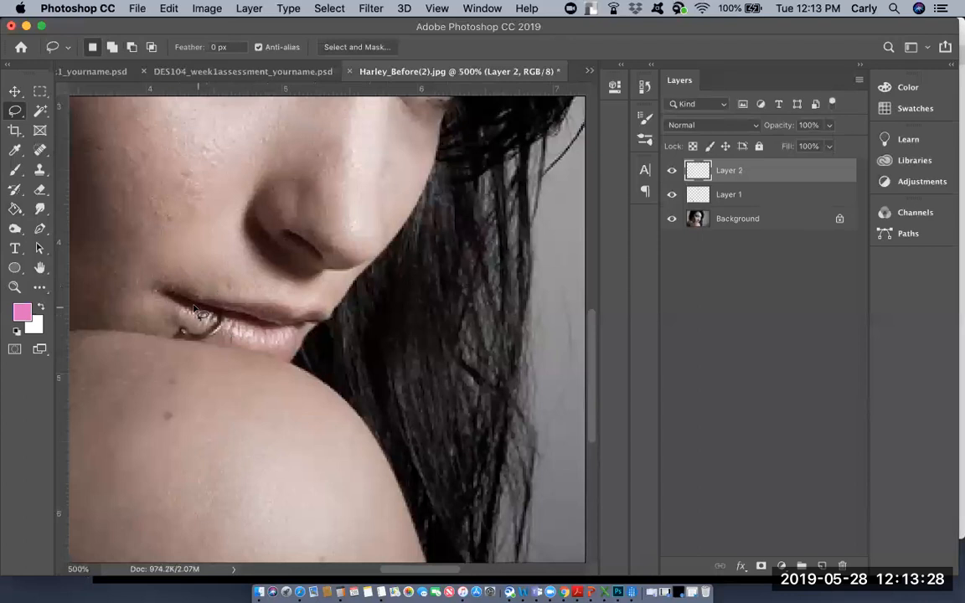
mouse_move(165, 292)
mouse_down()
mouse_move(323, 317)
mouse_move(285, 362)
mouse_move(224, 343)
mouse_move(170, 295)
mouse_up()
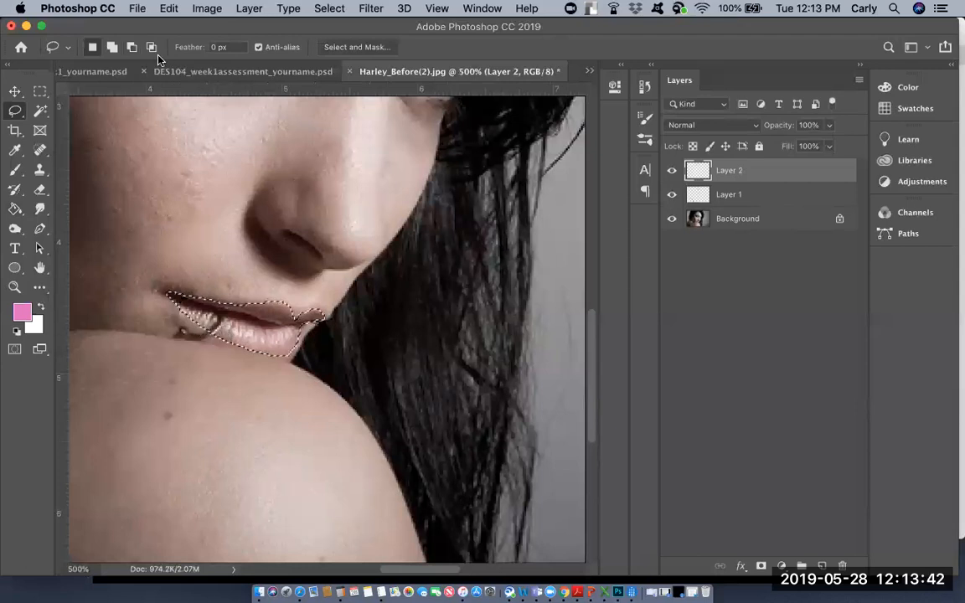
click(132, 48)
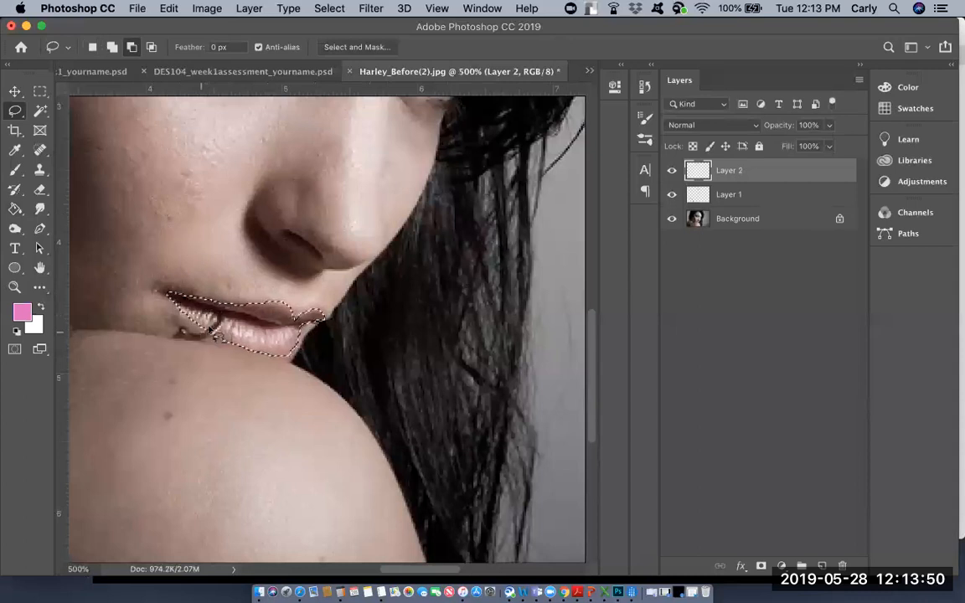
drag(213, 312, 210, 337)
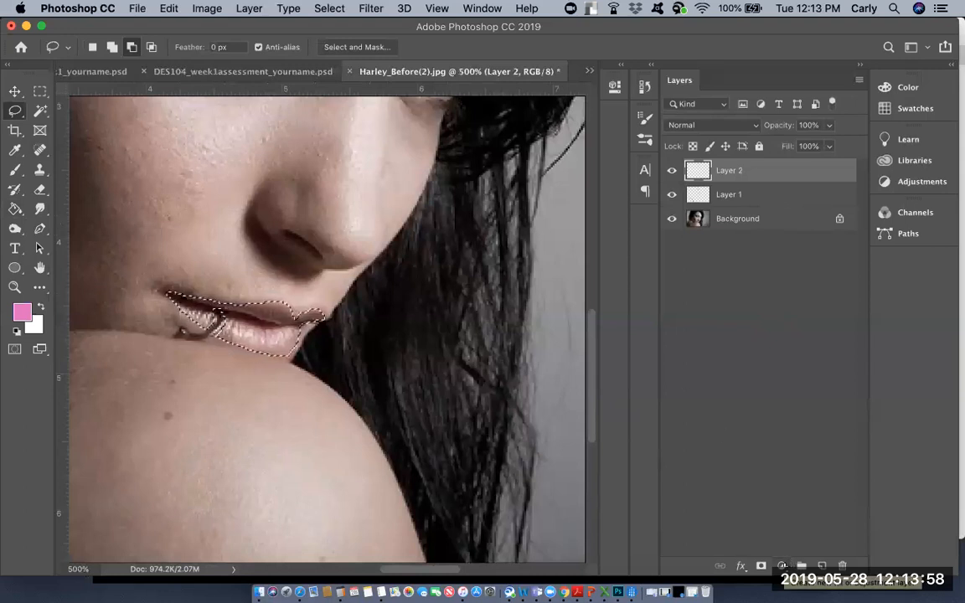
Step: Add a Curves adjustment layer for the selected lips and pull the RGB curve's midpoint down to darken them
click(782, 566)
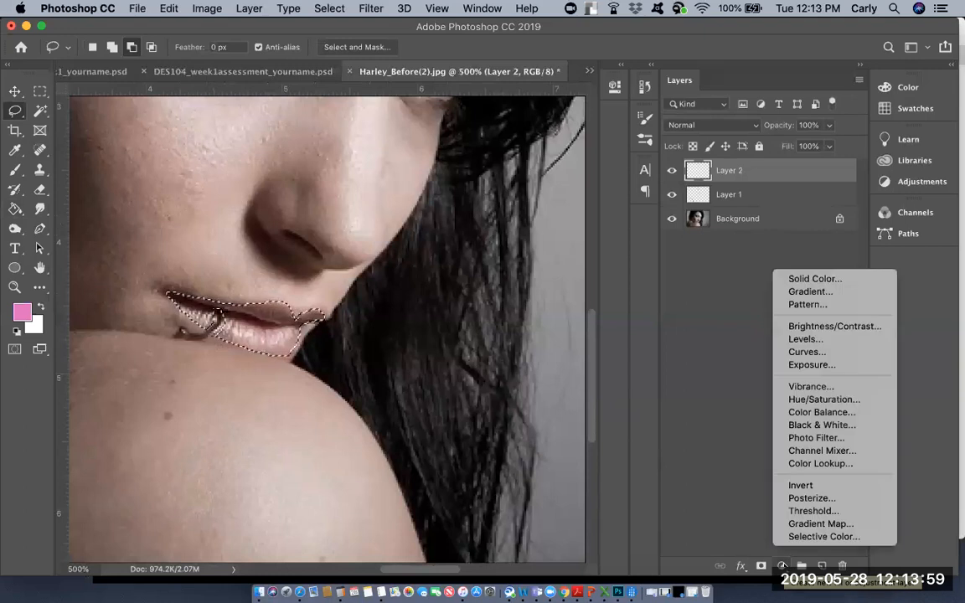
click(817, 353)
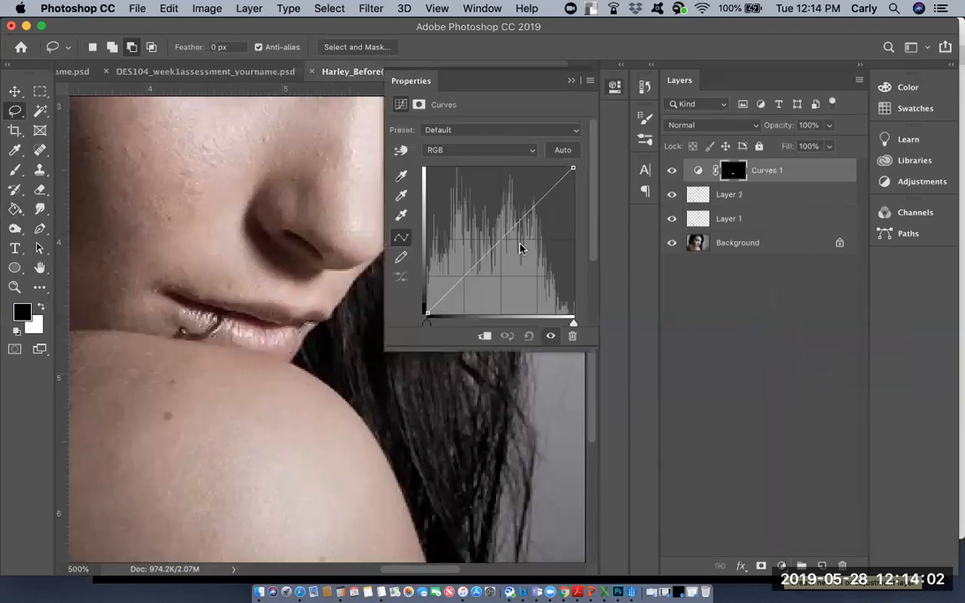
drag(496, 245, 509, 263)
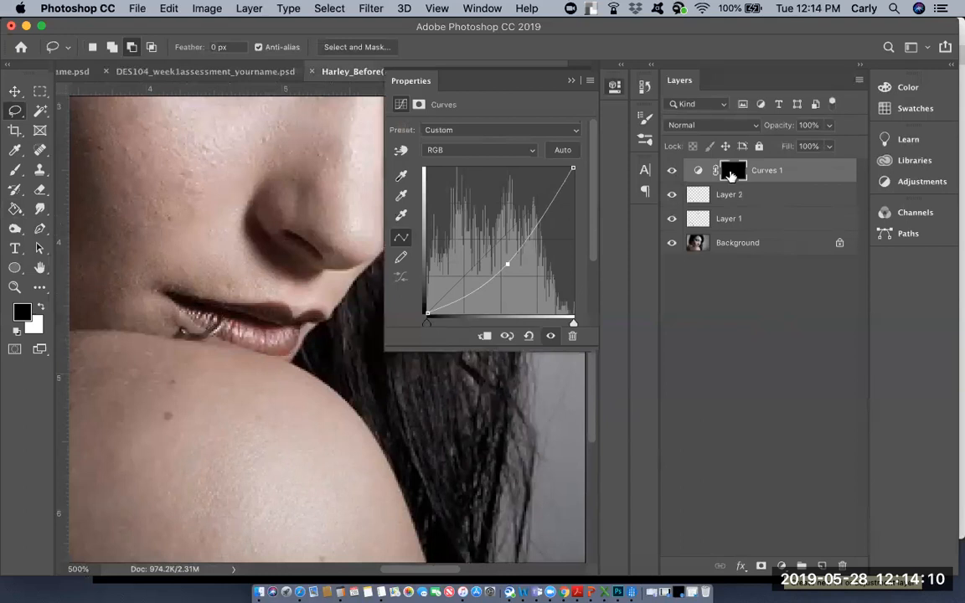
Step: Slightly feather the layer mask of the Curves 1 adjustment to soften the edges around the lips
click(732, 172)
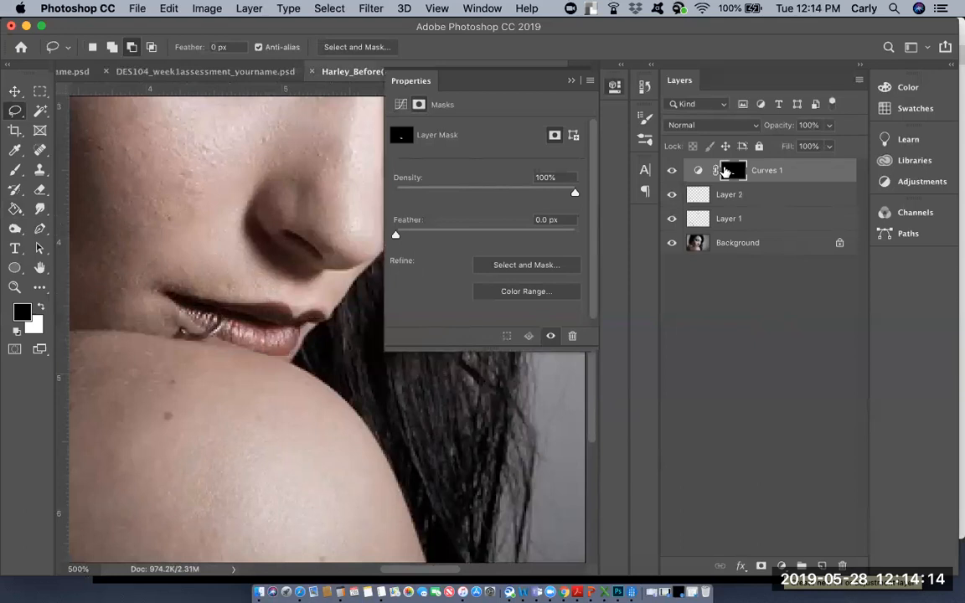
drag(395, 234, 405, 235)
click(398, 82)
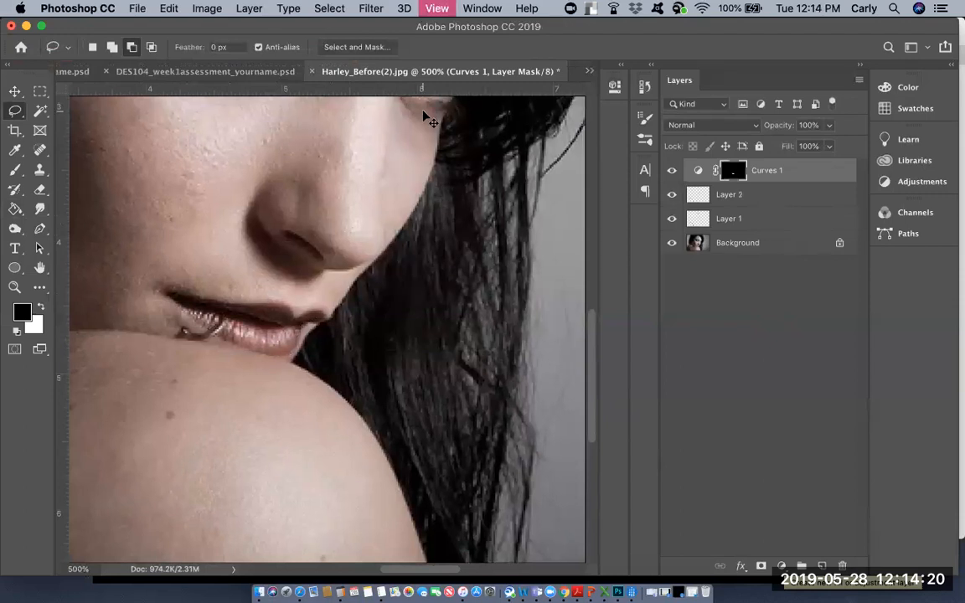
Step: Add an empty layer above the Curves adjustment and paint both irises pink with a 10 px soft brush
key(super+minus)
key(super+minus)
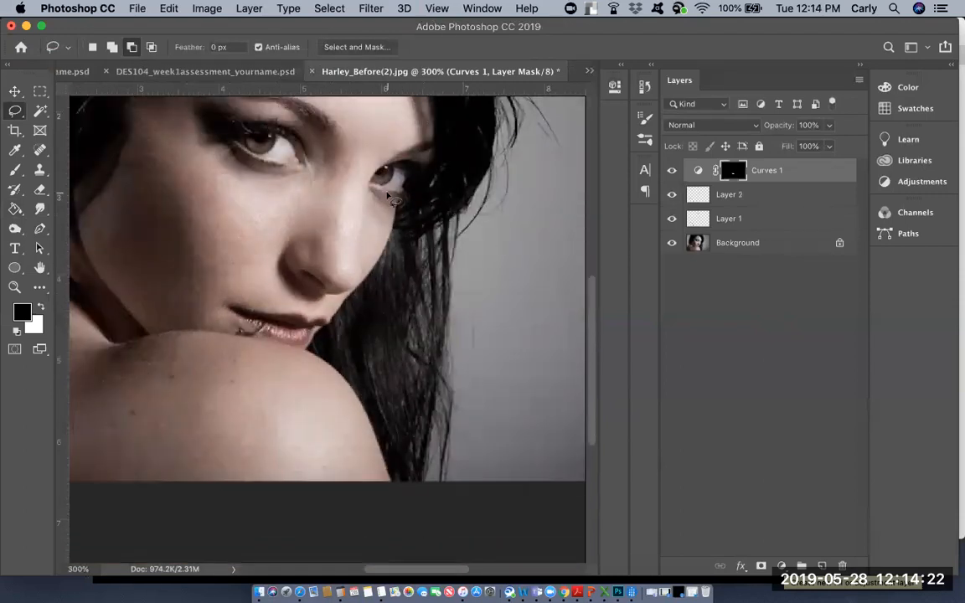
scroll(390, 198, up, 3)
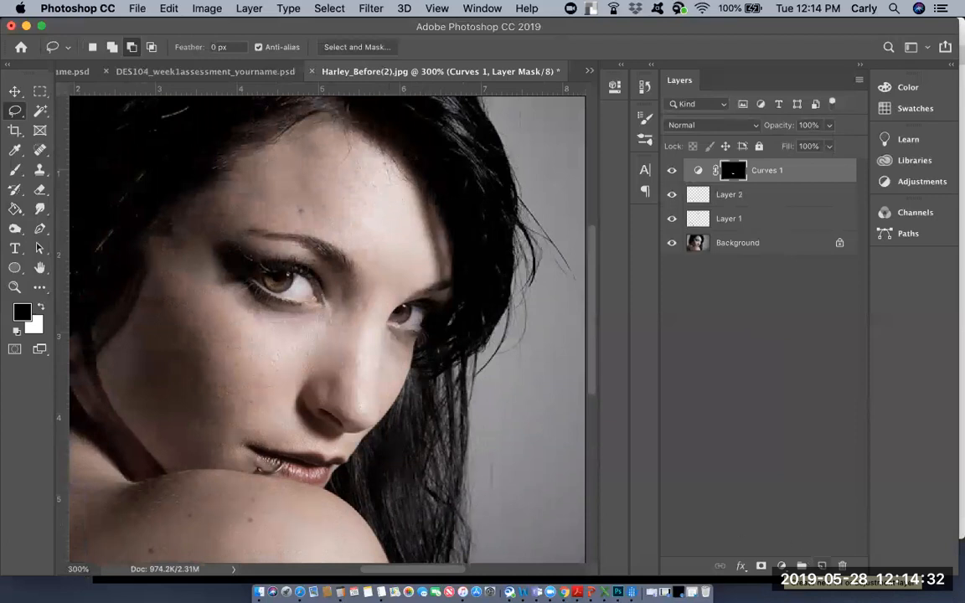
click(822, 568)
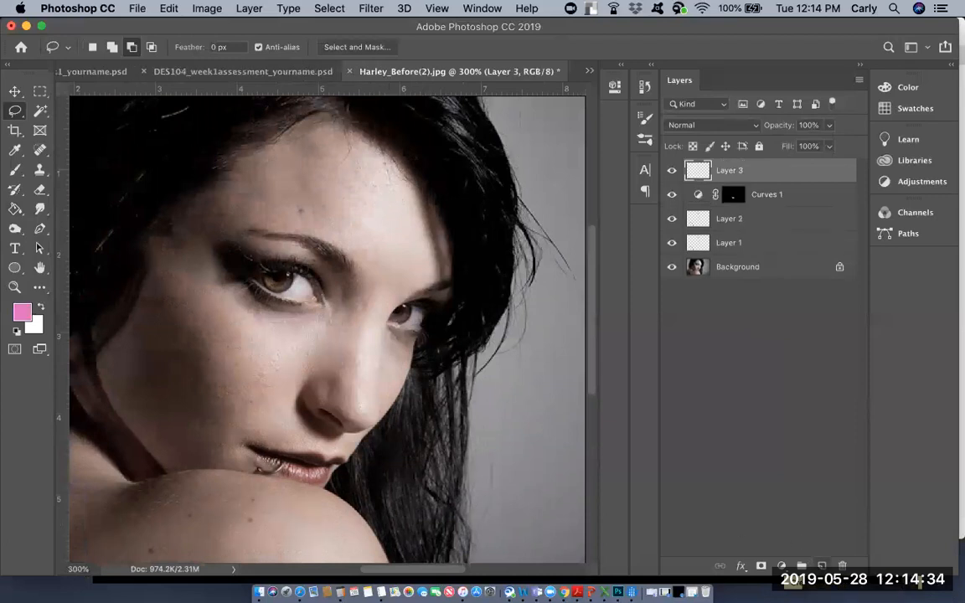
click(15, 169)
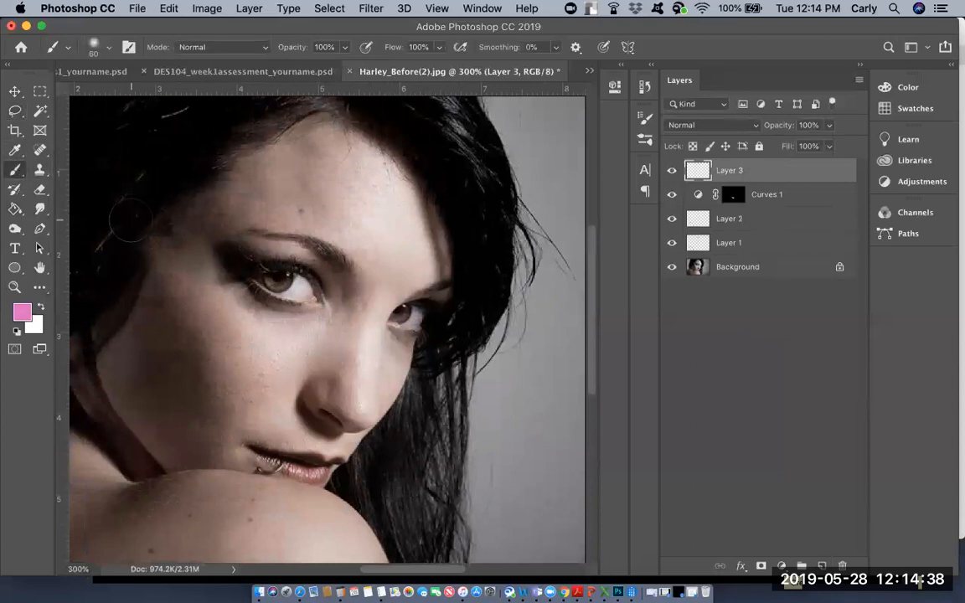
key(bracketleft)
key(bracketleft)
key(bracketleft)
key(bracketleft)
key(bracketleft)
key(bracketleft)
mouse_move(267, 277)
mouse_down()
mouse_move(275, 285)
mouse_move(289, 274)
mouse_up()
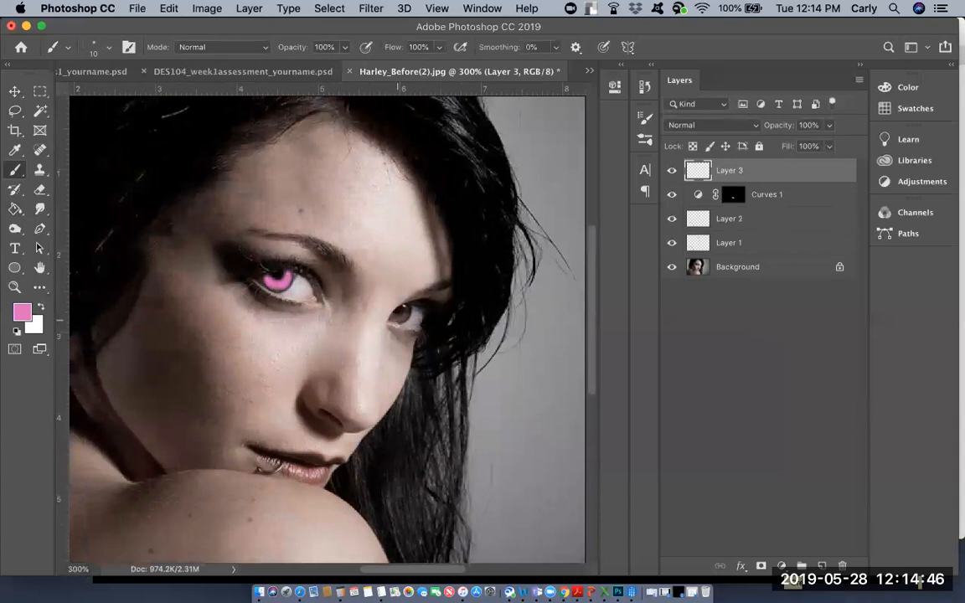
drag(394, 319, 397, 318)
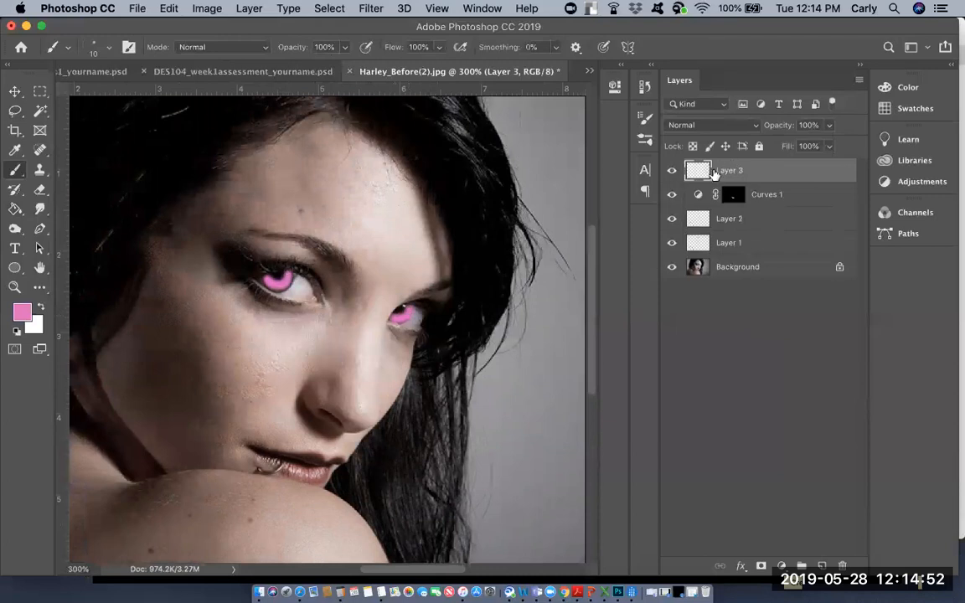
Step: Set the blend mode of the painted iris layer to Color and its opacity to 68%
click(710, 126)
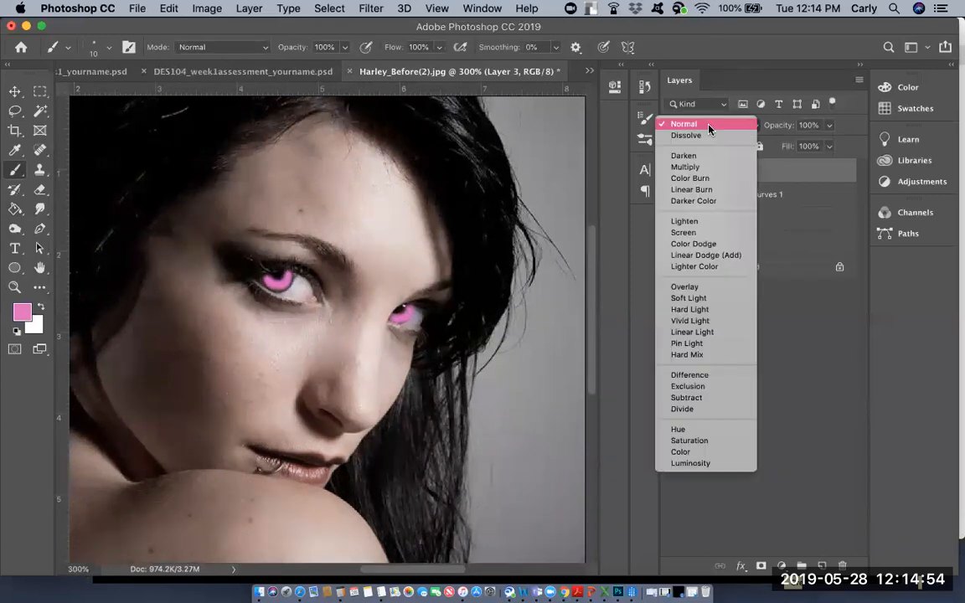
click(676, 452)
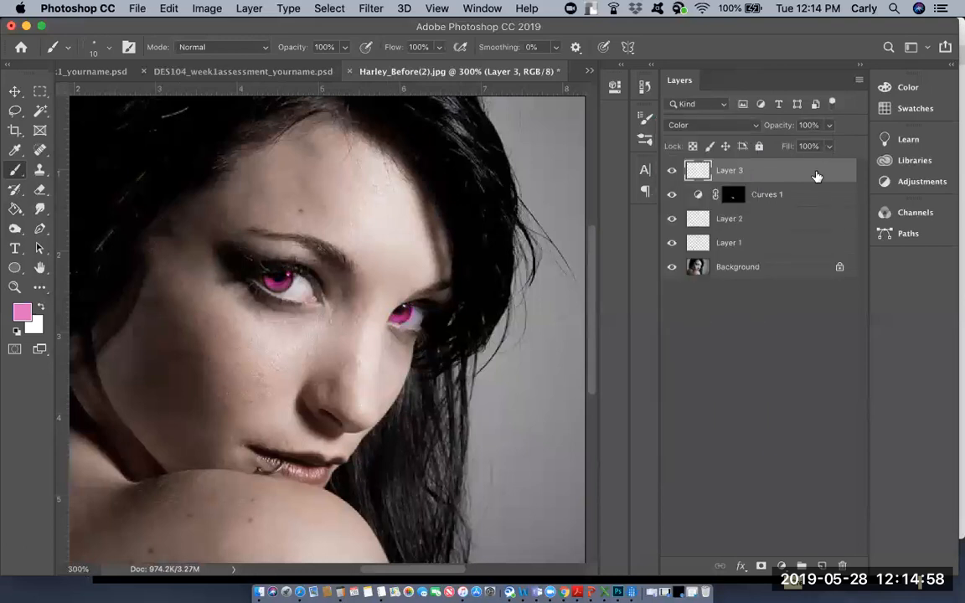
click(827, 126)
drag(818, 144, 811, 147)
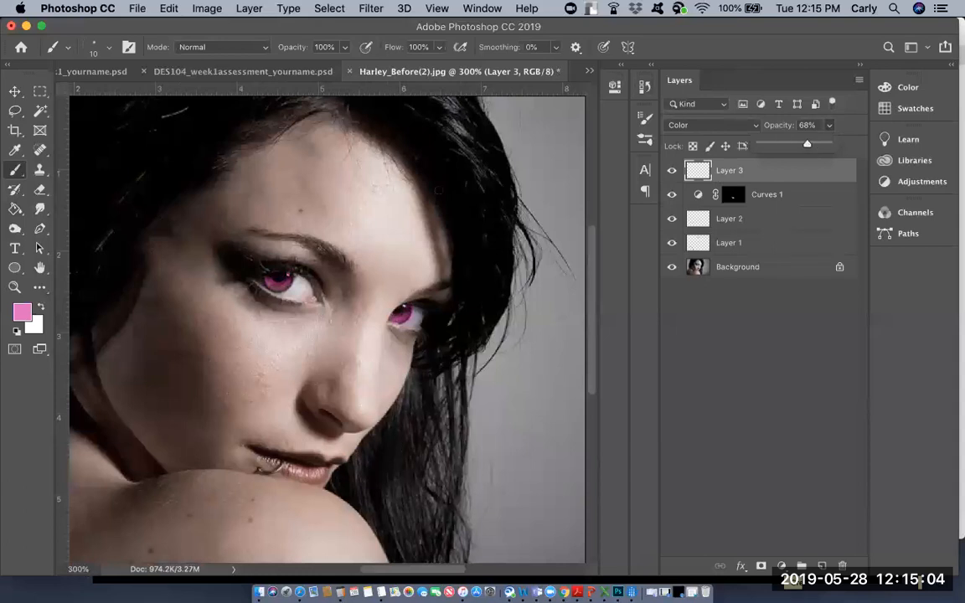
Step: Capture a screenshot of the workspace showing the whole retouched portrait together with its layer stack
key(super+minus)
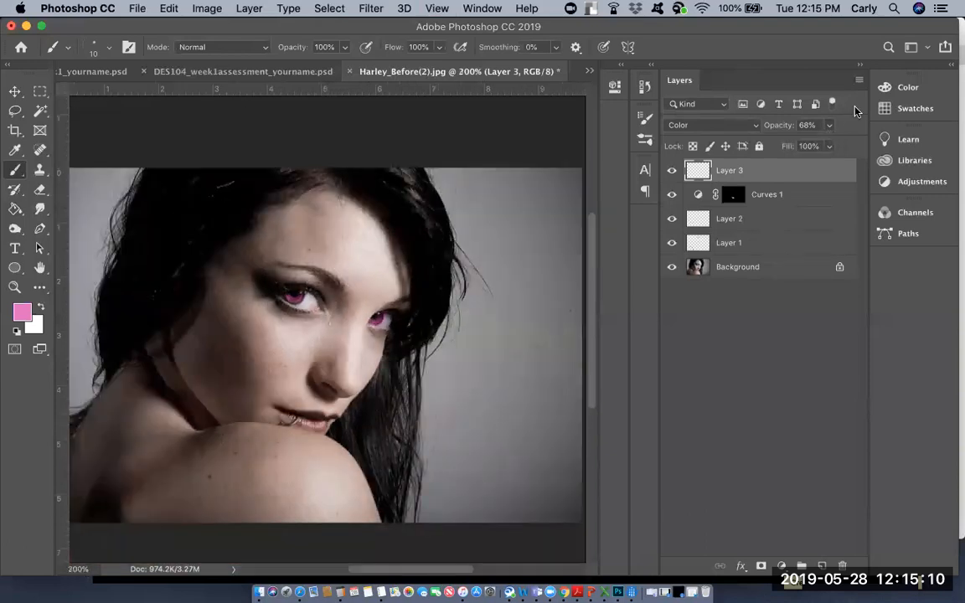
drag(28, 57, 907, 566)
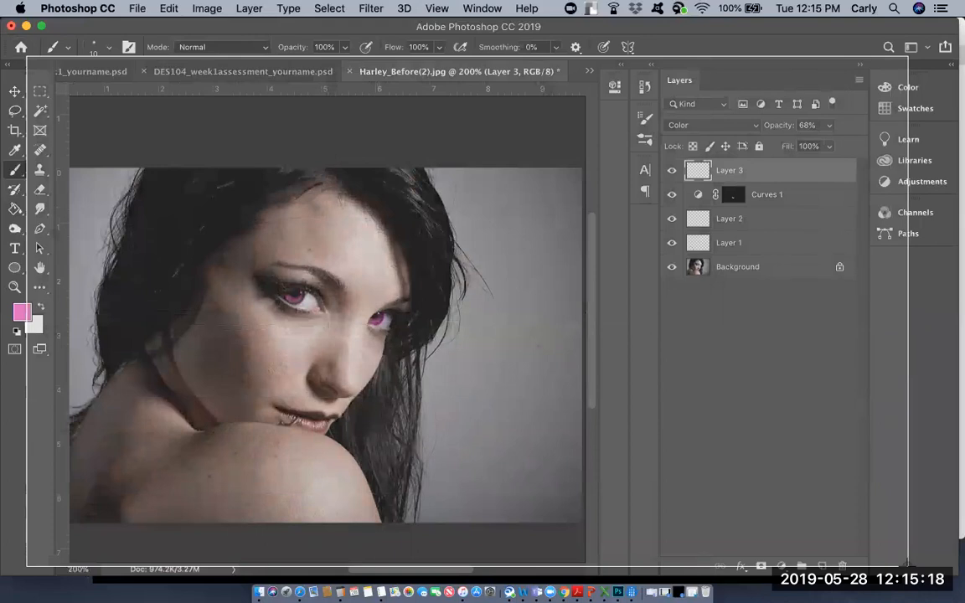
drag(907, 567, 907, 567)
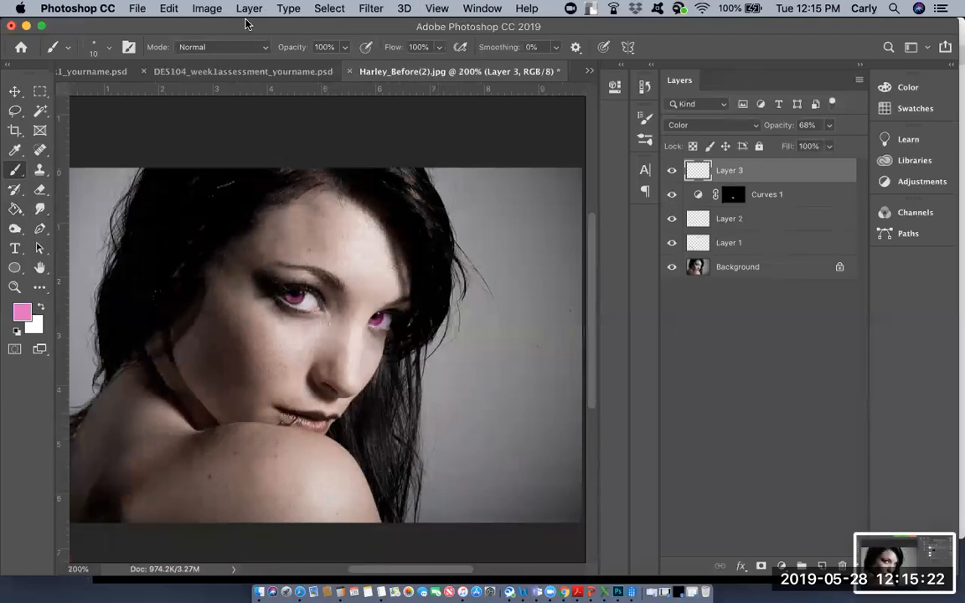
Step: Export the portrait with Save for Web as a JPEG named DES104_week2_assisgnmenta_yourname.jpg in the DES104_assignment folder
click(136, 8)
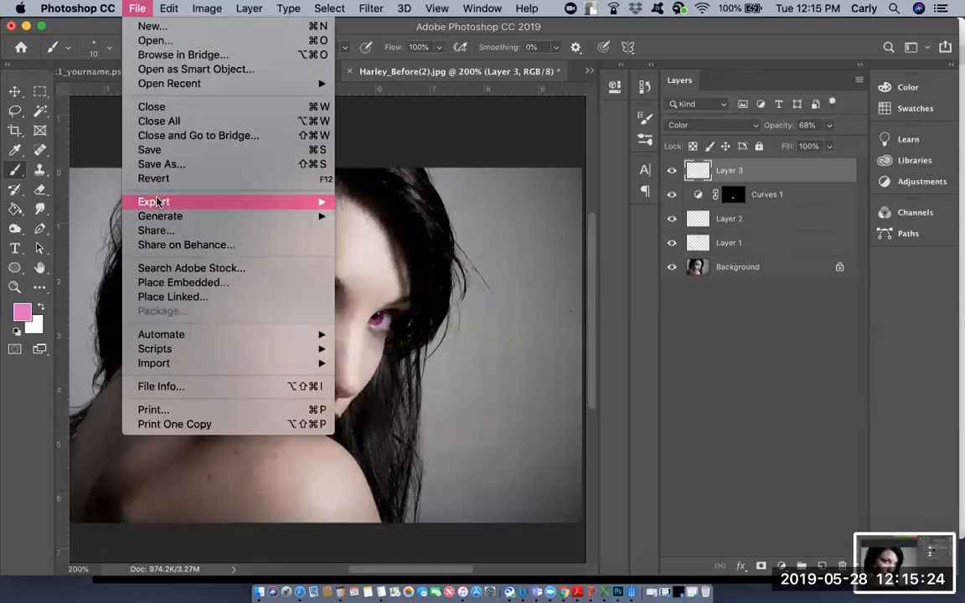
mouse_move(155, 202)
click(427, 265)
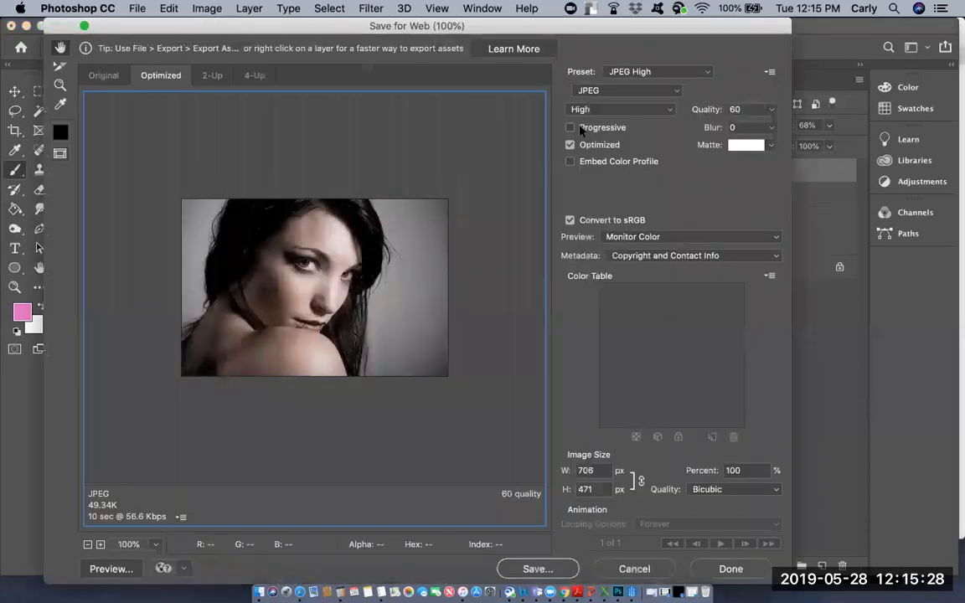
click(538, 570)
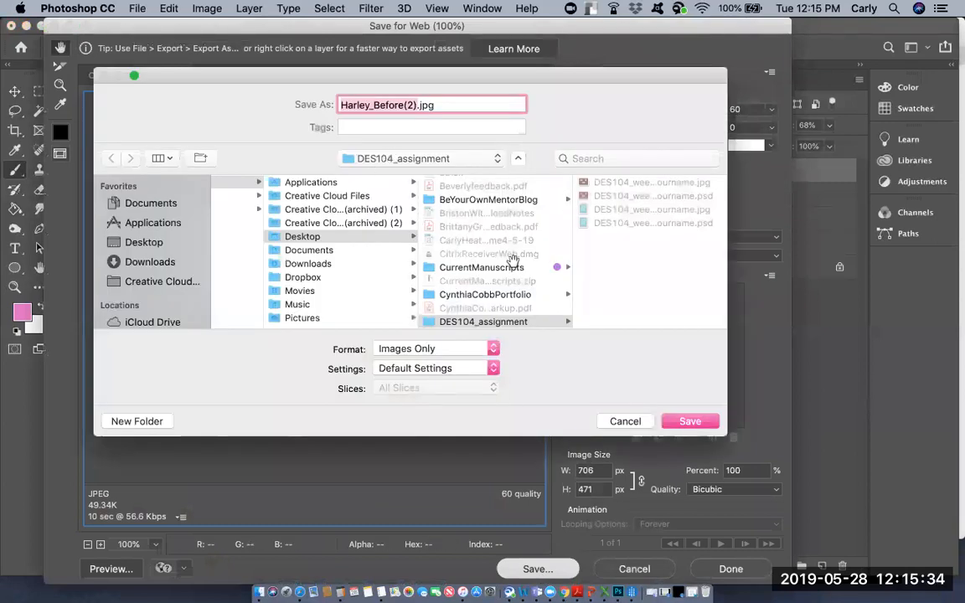
text(DES10)
text(4_week)
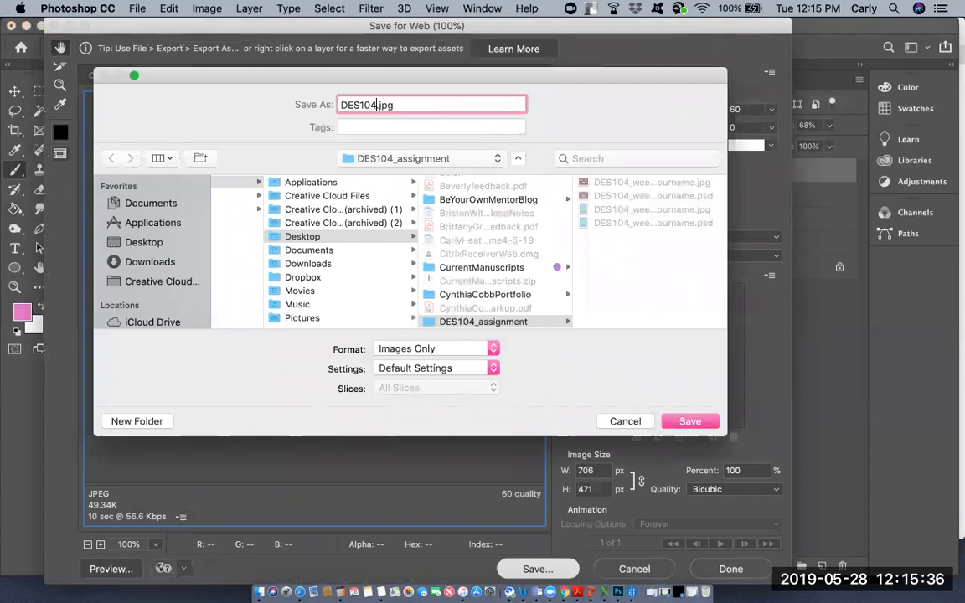
text(2_assesis)
key(BackSpace)
key(BackSpace)
key(BackSpace)
key(BackSpace)
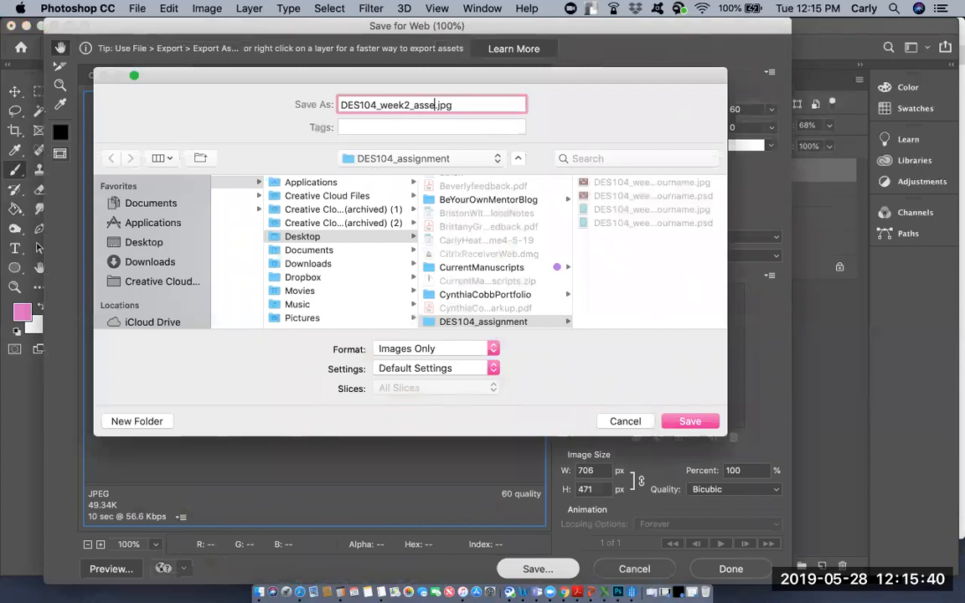
text(isn)
key(BackSpace)
text(gnmenta_yourname)
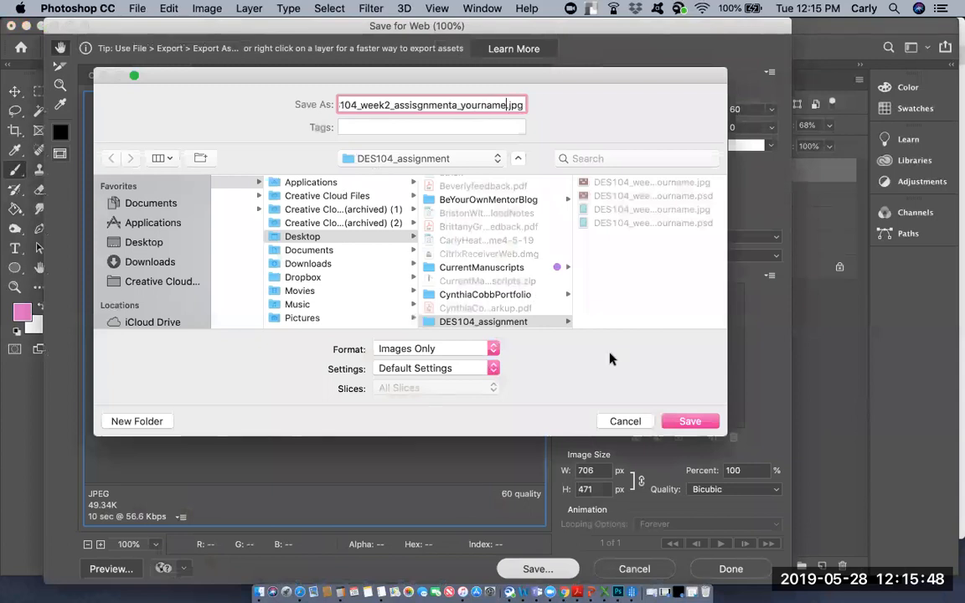
key(Return)
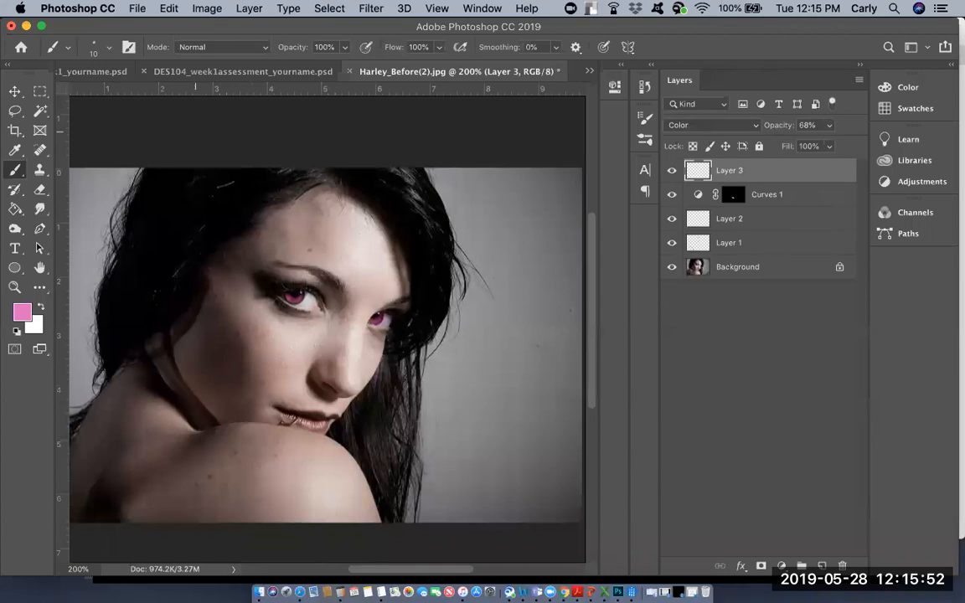
Step: Open Image02.jpg from the Downloads folder
click(135, 8)
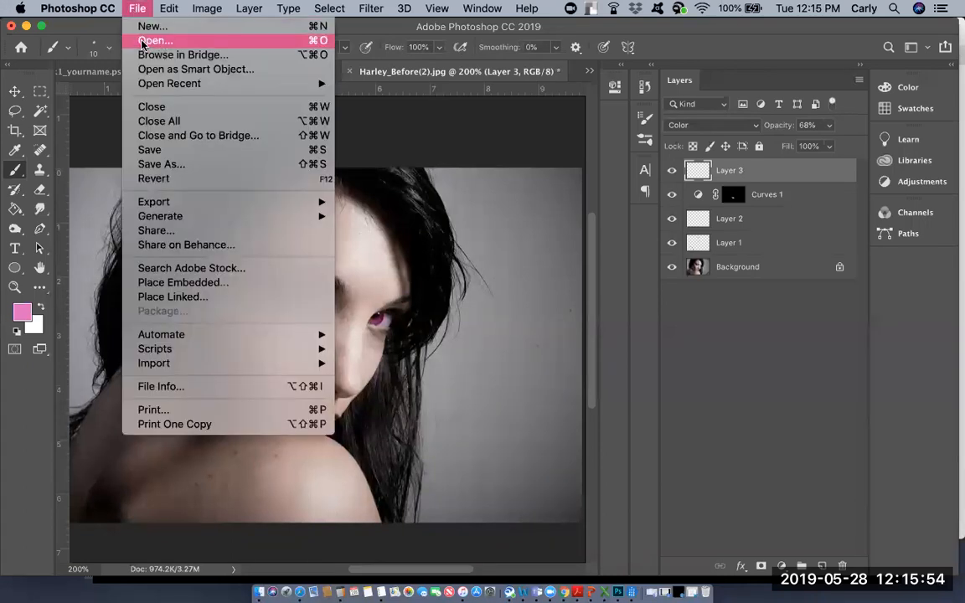
click(143, 42)
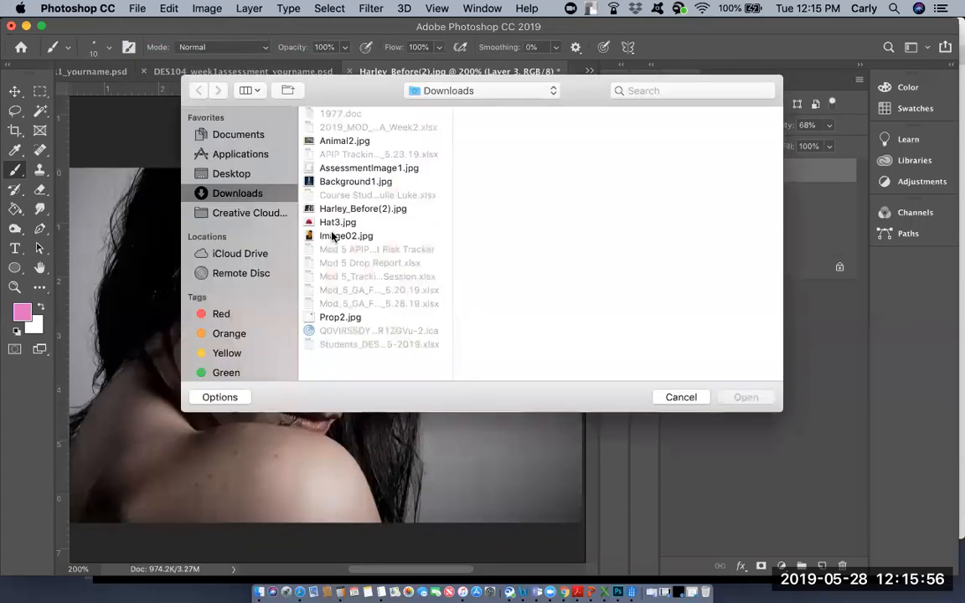
click(335, 236)
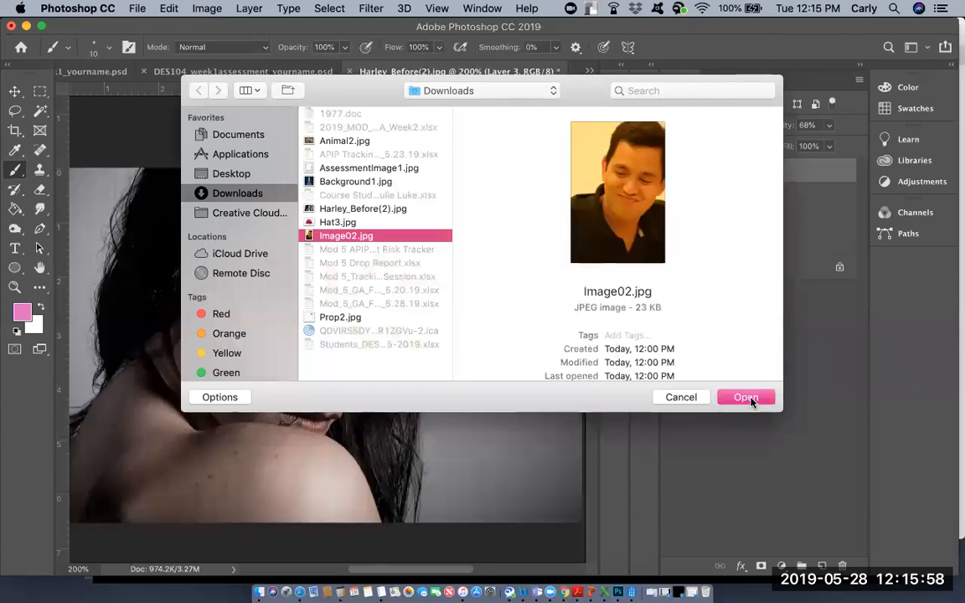
click(747, 398)
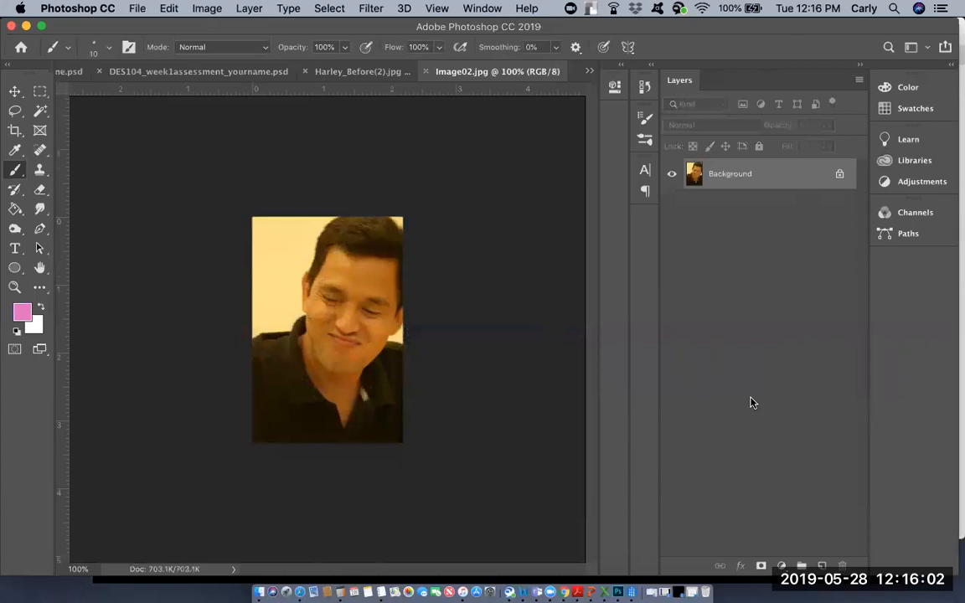
Step: Add a Color Balance adjustment layer and set its midtones to -55 on Cyan/Red and +100 on Yellow/Blue
click(782, 566)
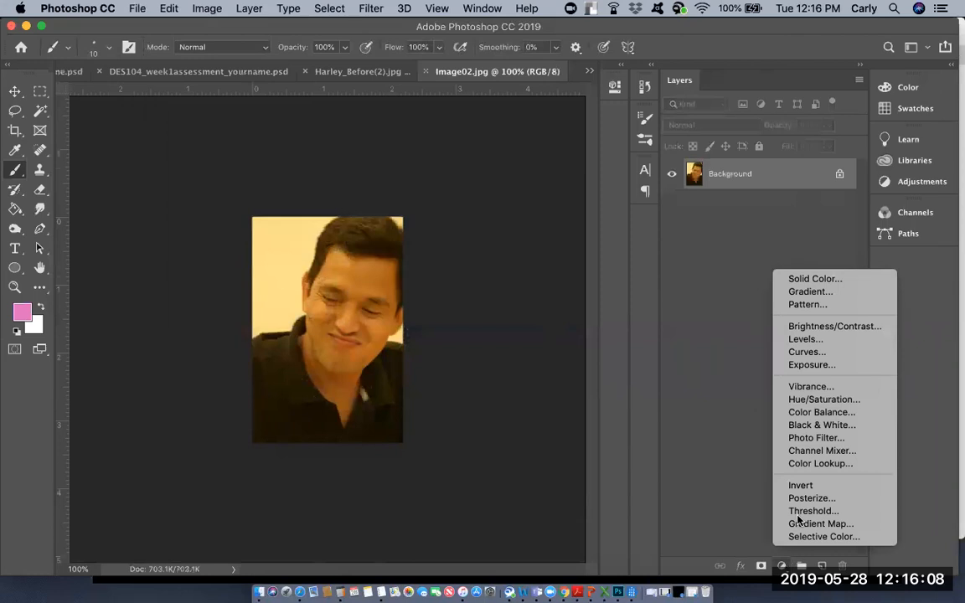
click(804, 412)
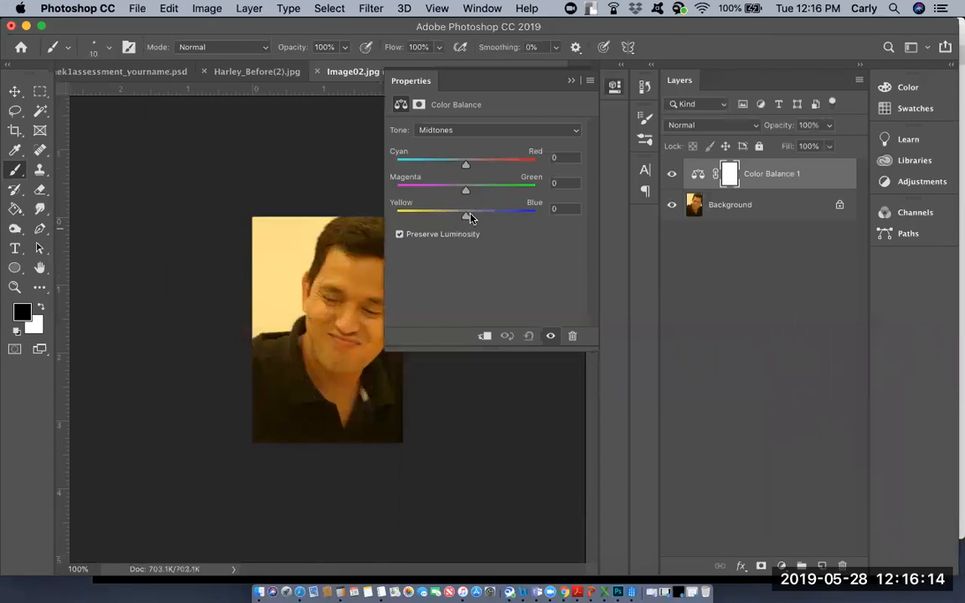
drag(467, 216, 536, 216)
drag(466, 164, 427, 165)
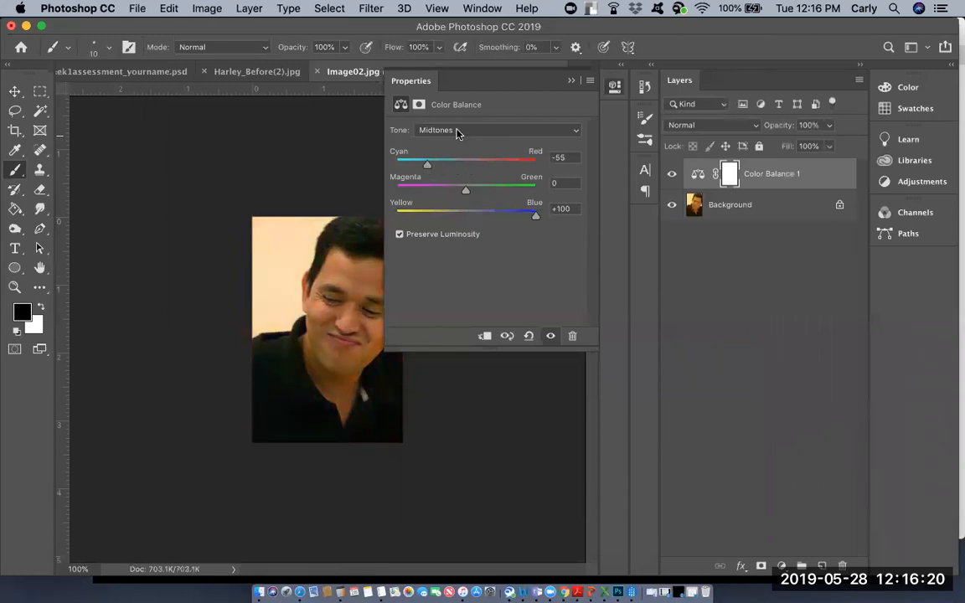
Step: Set the Color Balance highlights to -30 on Cyan/Red and +100 on Yellow/Blue
click(457, 132)
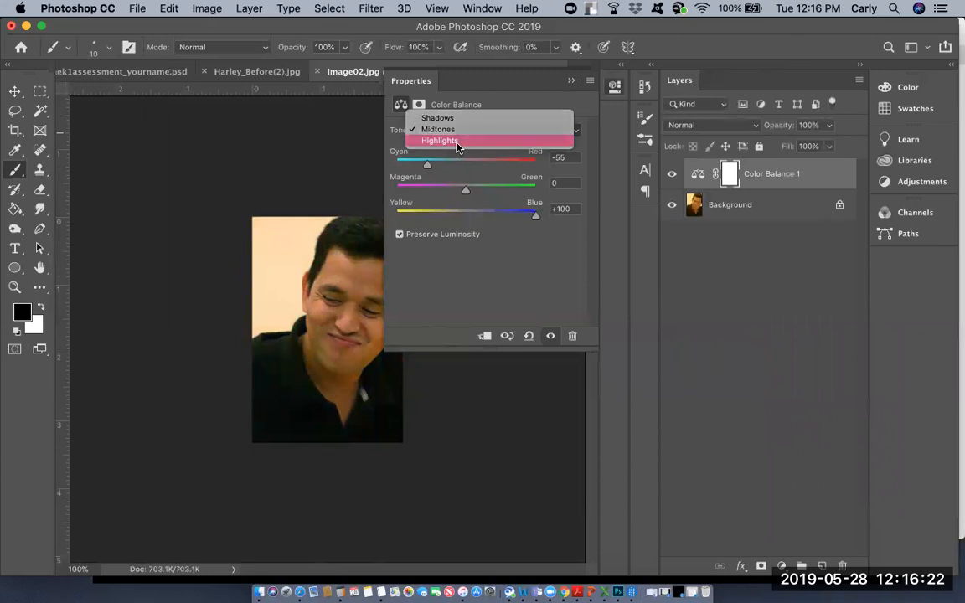
click(458, 142)
drag(467, 217, 576, 207)
drag(466, 164, 446, 167)
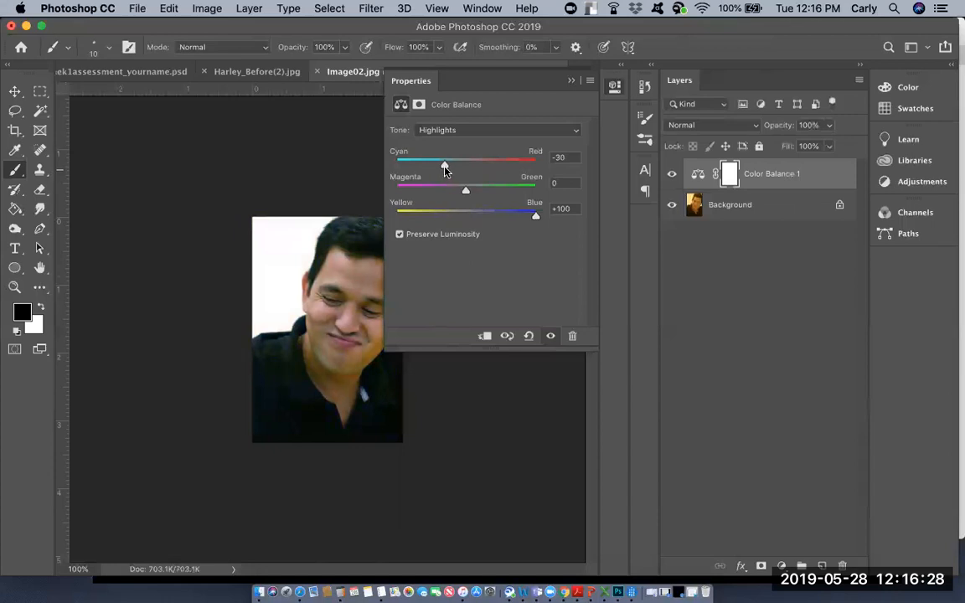
click(401, 87)
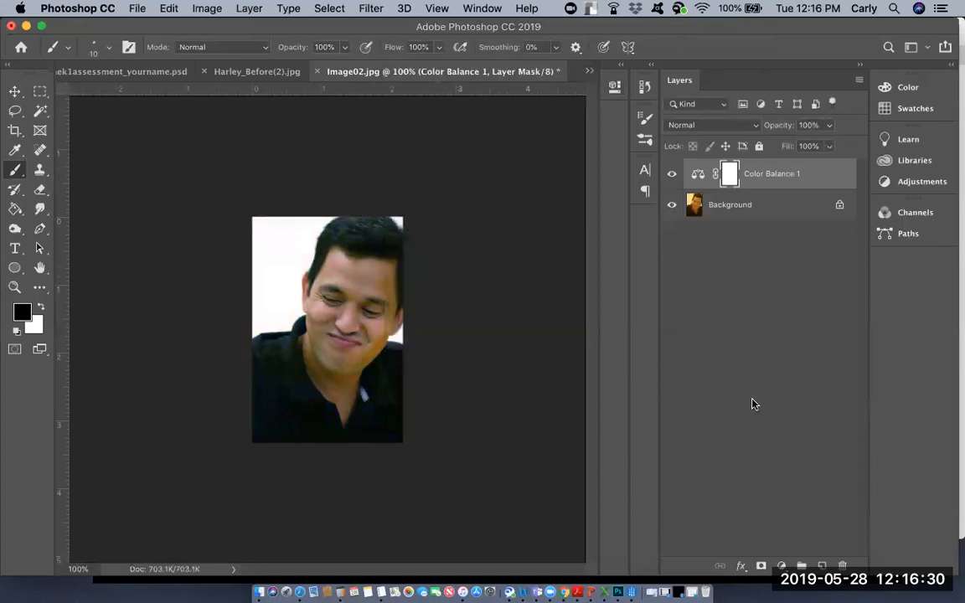
Step: Add an empty layer and cover the white strip on the shirt collar with dark fabric sampled beside it using the Clone Stamp
click(822, 566)
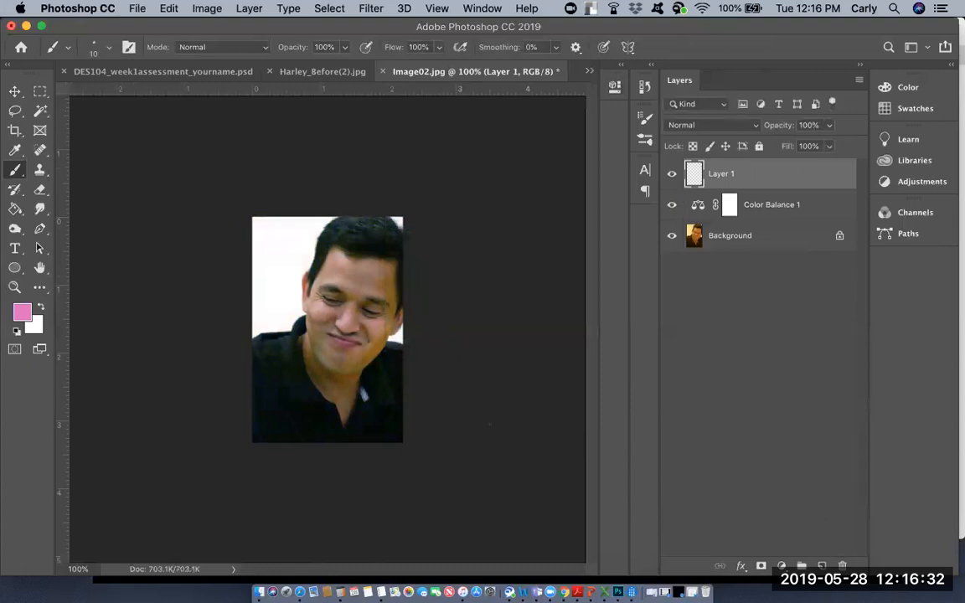
click(40, 171)
click(67, 170)
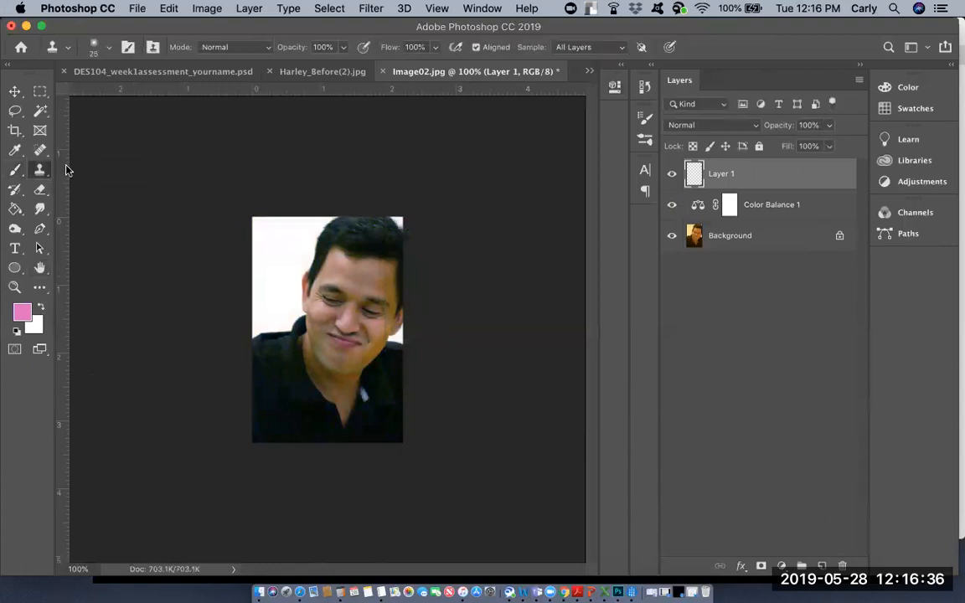
drag(727, 28, 755, 25)
key(super+equal)
key(super+equal)
key(super+equal)
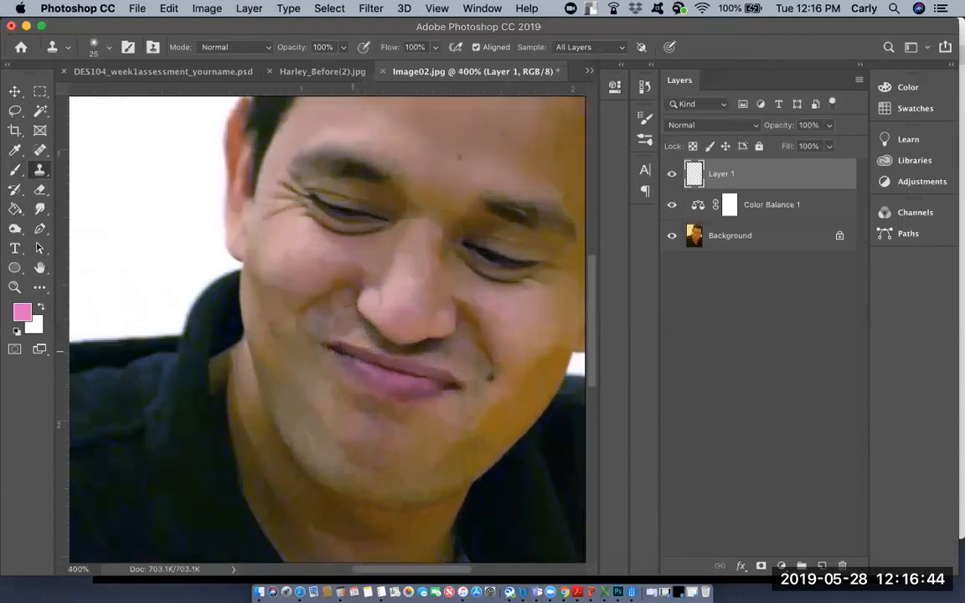
scroll(353, 353, right, 5)
scroll(334, 307, down, 8)
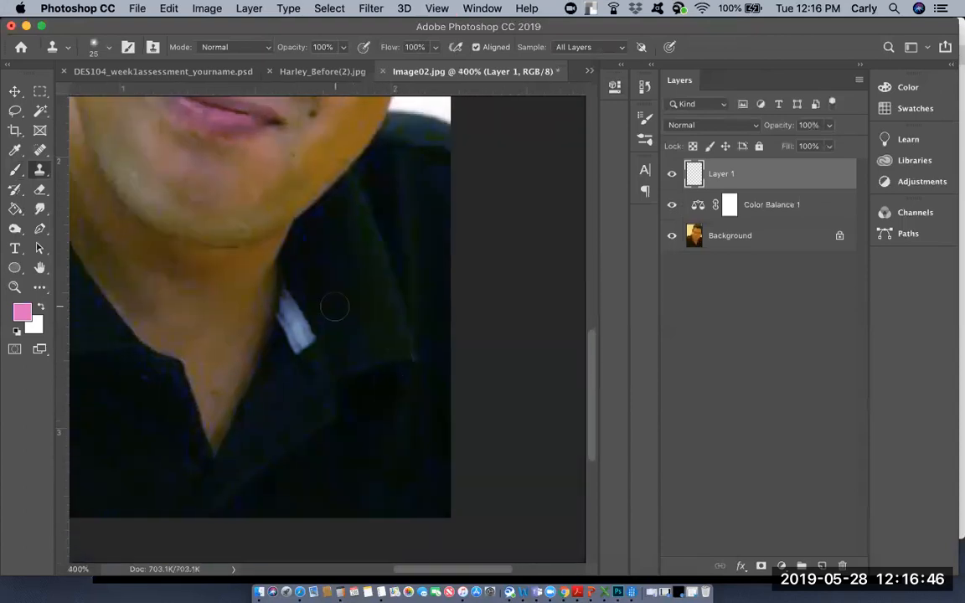
alt+click(331, 230)
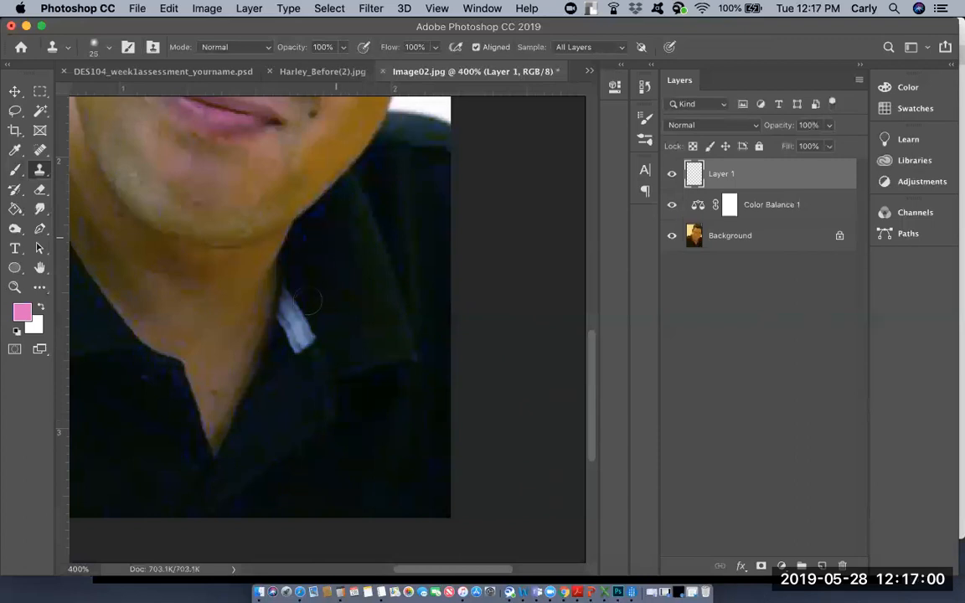
mouse_move(304, 297)
mouse_down()
mouse_move(284, 340)
mouse_move(302, 322)
mouse_move(294, 348)
mouse_move(308, 339)
mouse_move(297, 330)
mouse_move(299, 306)
mouse_move(289, 322)
mouse_move(295, 291)
mouse_up()
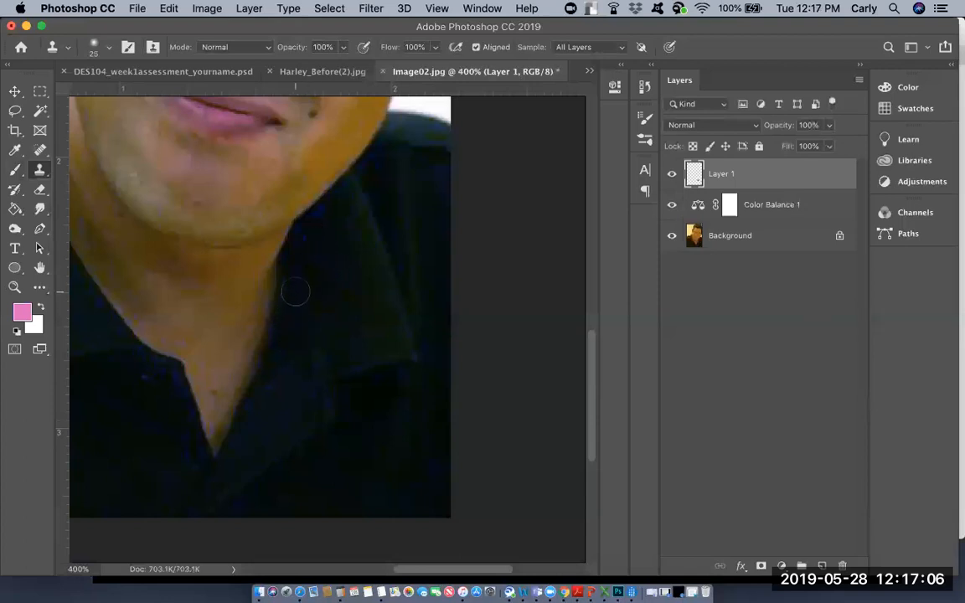
Step: Add a new empty layer above the clone layer and paint over the man's lips in pink with the size 10 Brush
scroll(327, 349, up, 10)
scroll(327, 349, left, 3)
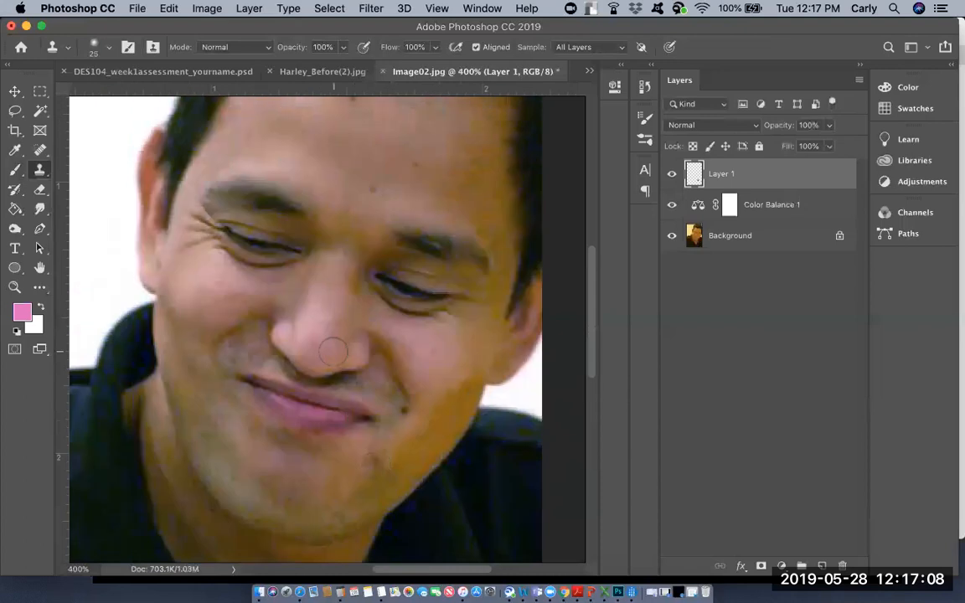
scroll(329, 349, up, 5)
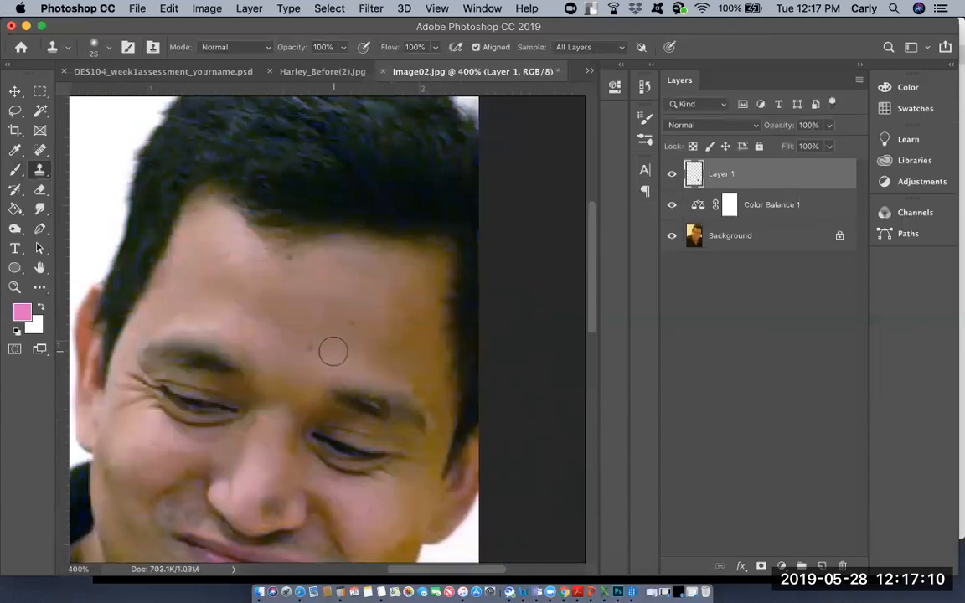
scroll(329, 349, right, 2)
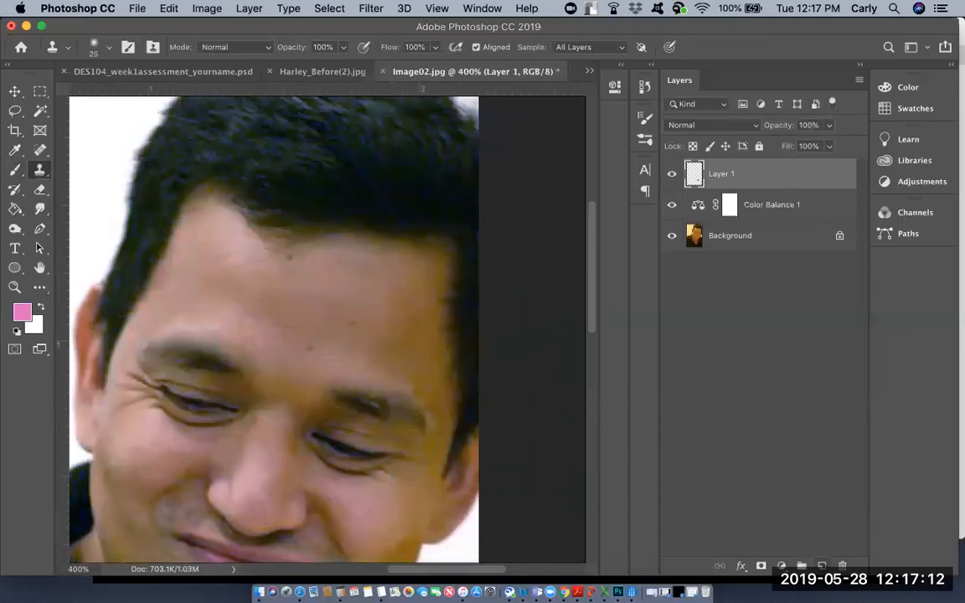
click(822, 567)
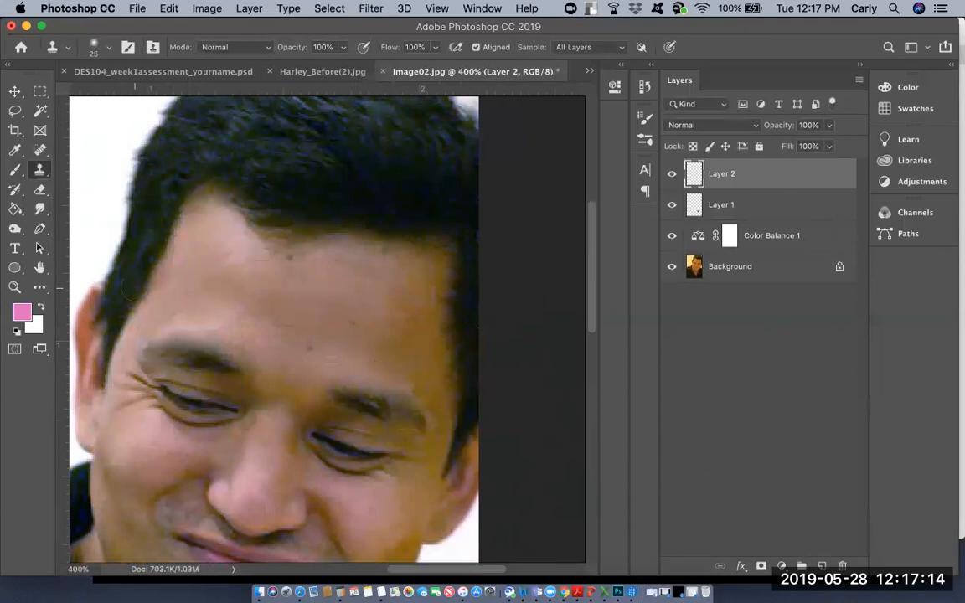
scroll(134, 326, down, 3)
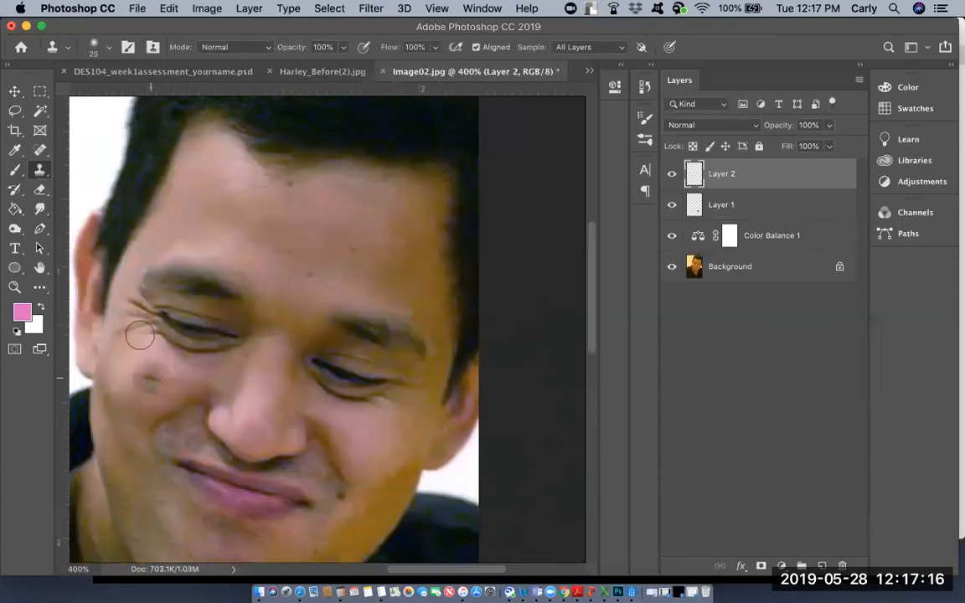
click(17, 172)
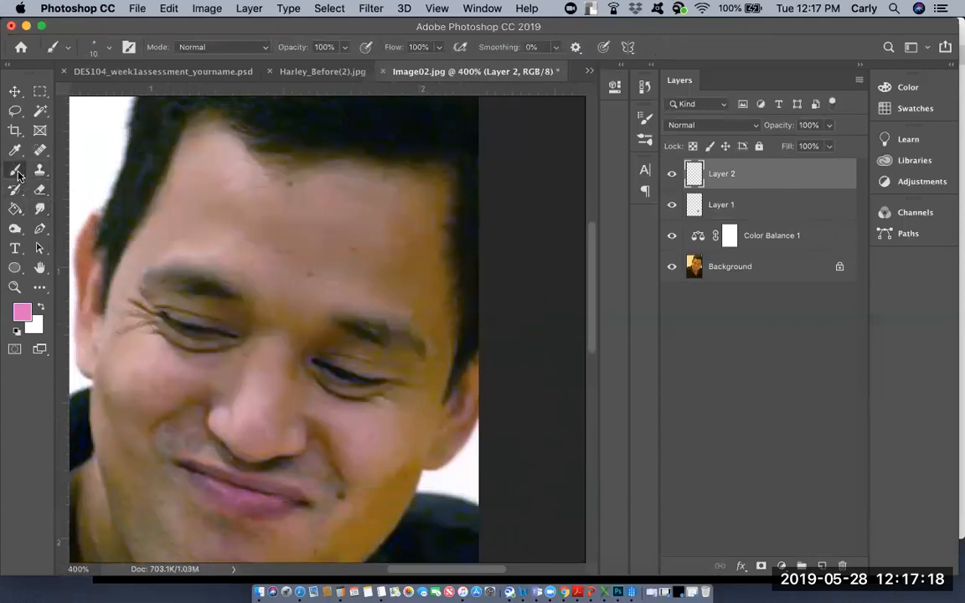
mouse_move(237, 481)
mouse_down()
mouse_move(190, 466)
mouse_move(216, 507)
mouse_move(262, 516)
mouse_move(297, 501)
mouse_move(209, 473)
mouse_move(223, 496)
mouse_move(203, 469)
mouse_move(207, 492)
mouse_move(266, 507)
mouse_move(270, 499)
mouse_move(239, 493)
mouse_up()
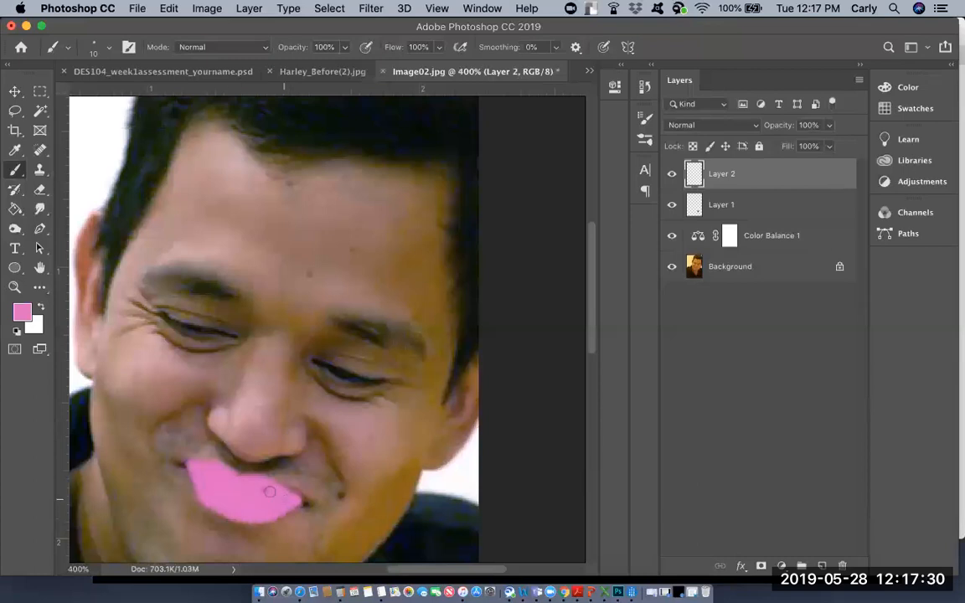
Step: Set the pink lip layer's blending mode to Color and its opacity to 52%
click(711, 126)
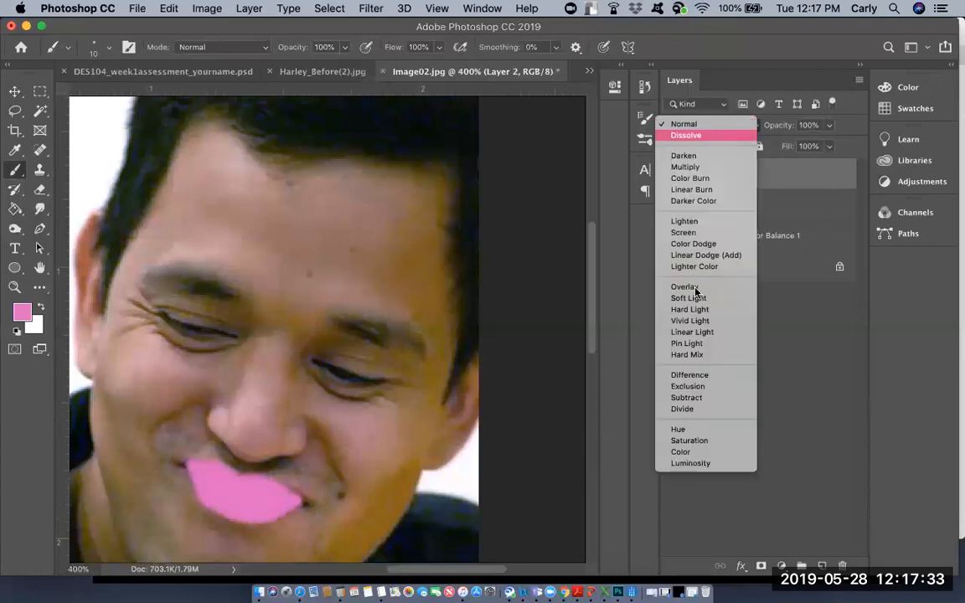
click(683, 452)
click(828, 126)
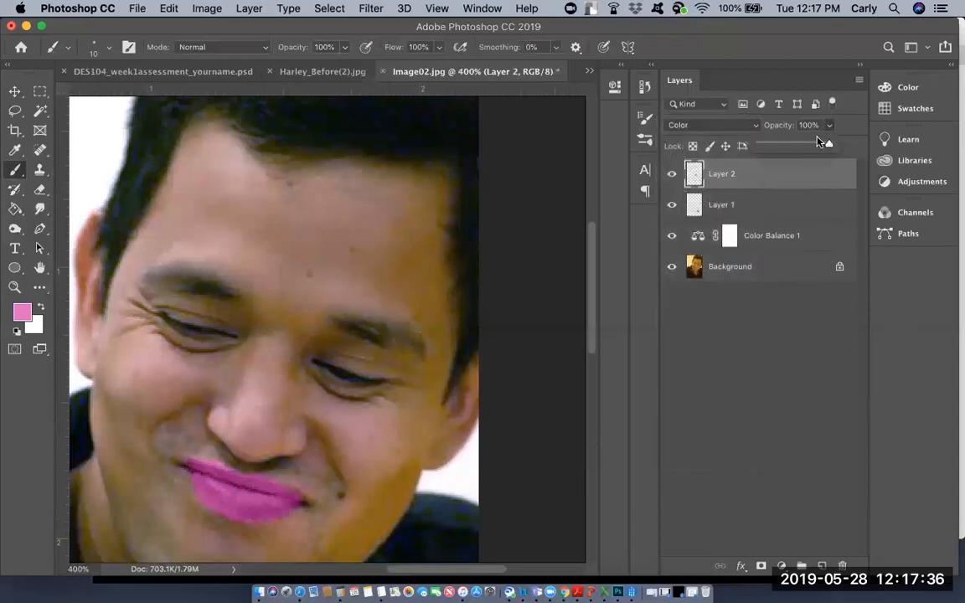
click(797, 145)
Step: Take a screenshot of the workspace showing the whole portrait and all its layers
key(super+minus)
key(super+minus)
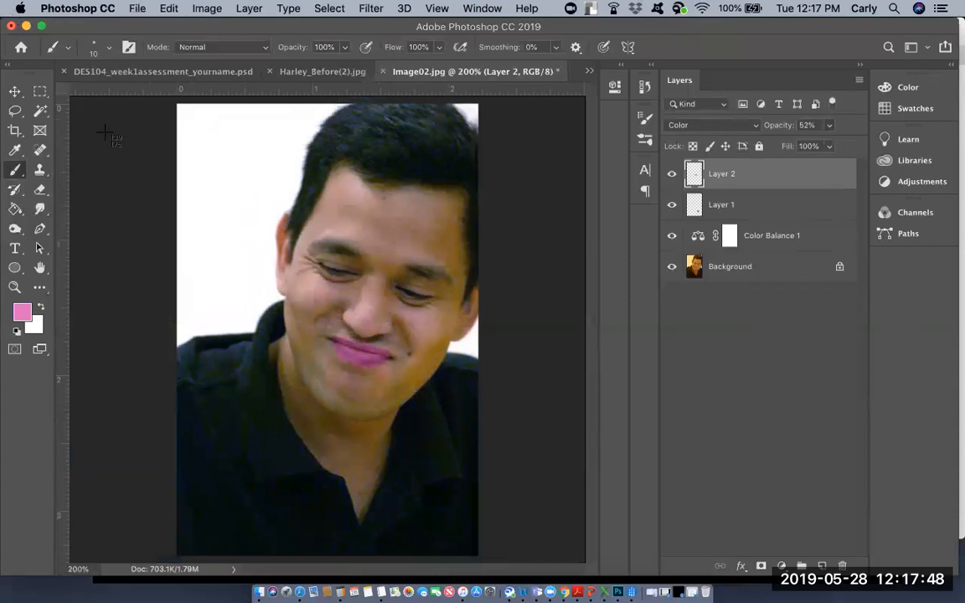
mouse_move(79, 73)
mouse_down()
mouse_move(618, 251)
mouse_move(858, 356)
mouse_move(888, 574)
mouse_up()
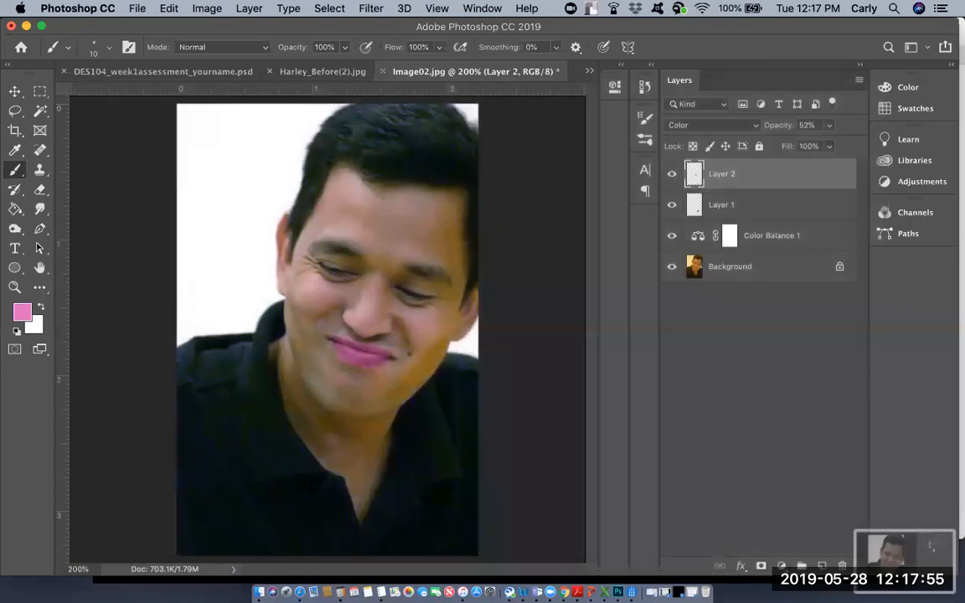
Step: Export the portrait with Save for Web as a JPEG High named DES104_week2assignmentb_yourname.jpg in the DES104_assignment folder
click(136, 8)
mouse_move(176, 202)
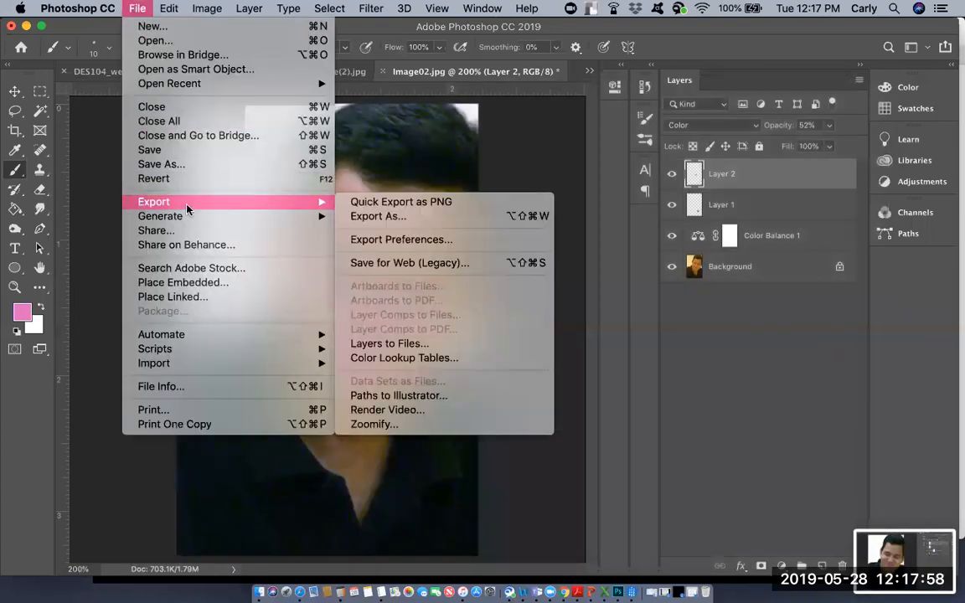
click(392, 266)
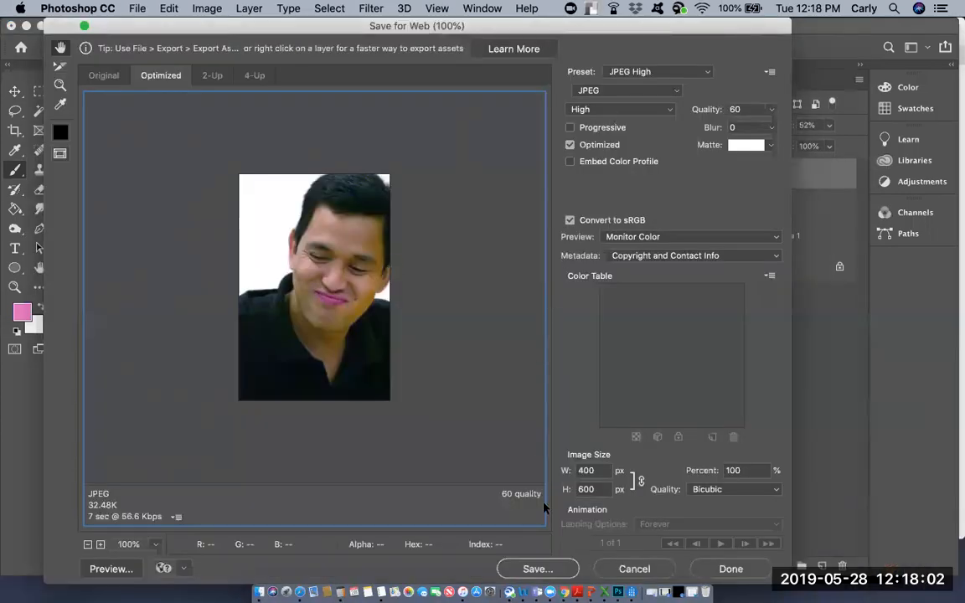
click(551, 570)
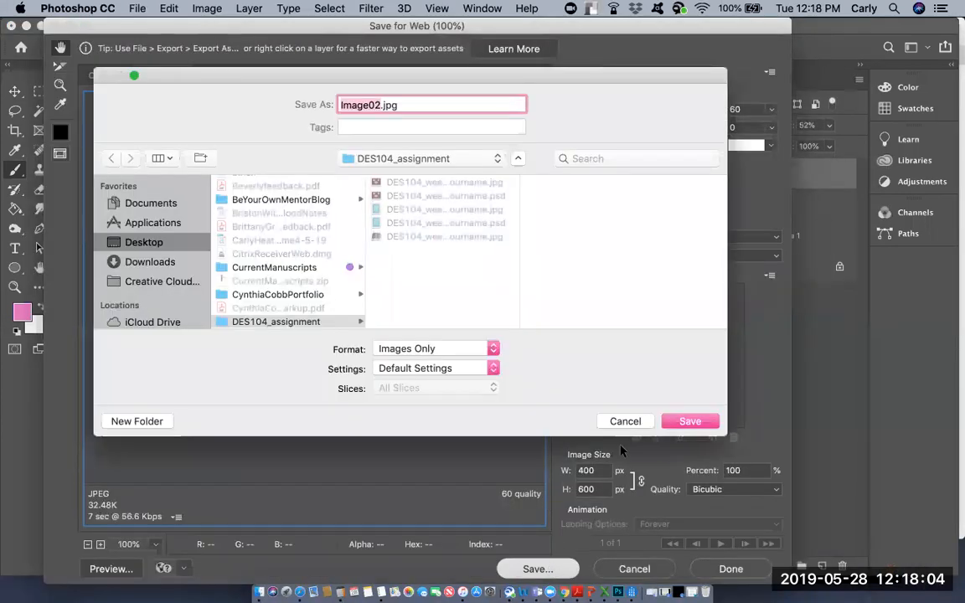
text(DES104)
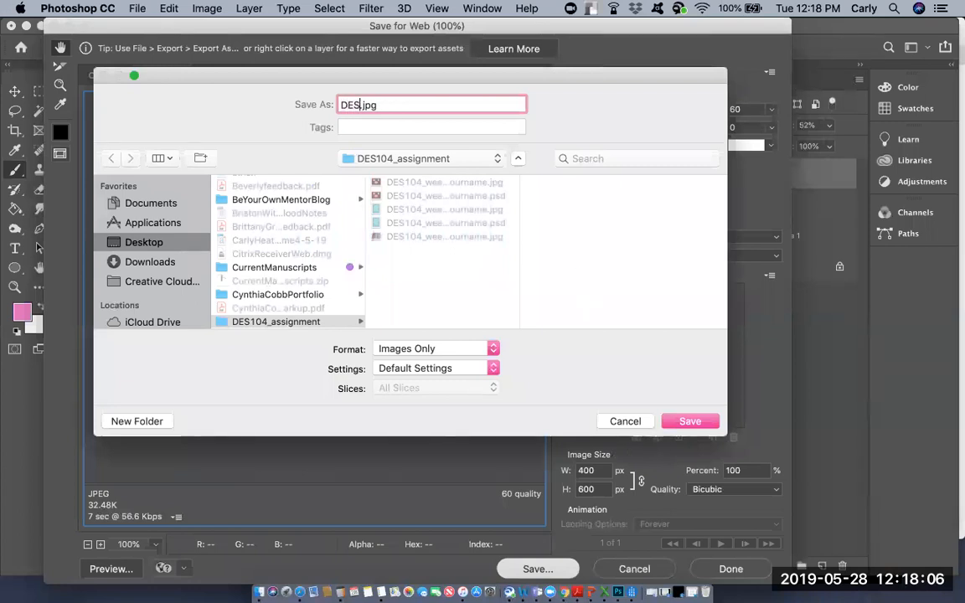
text(_week)
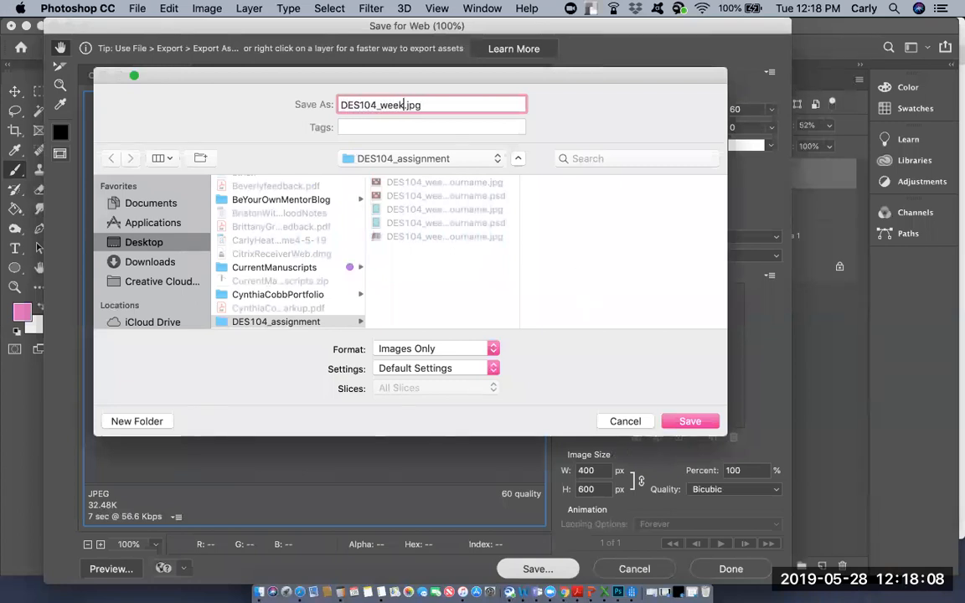
text(2assignment)
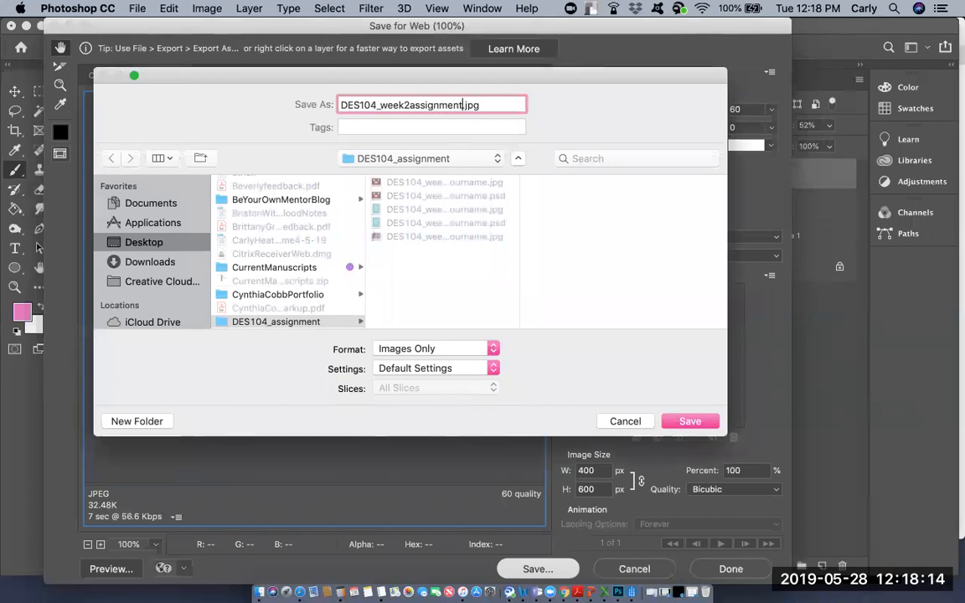
text(b_yourname)
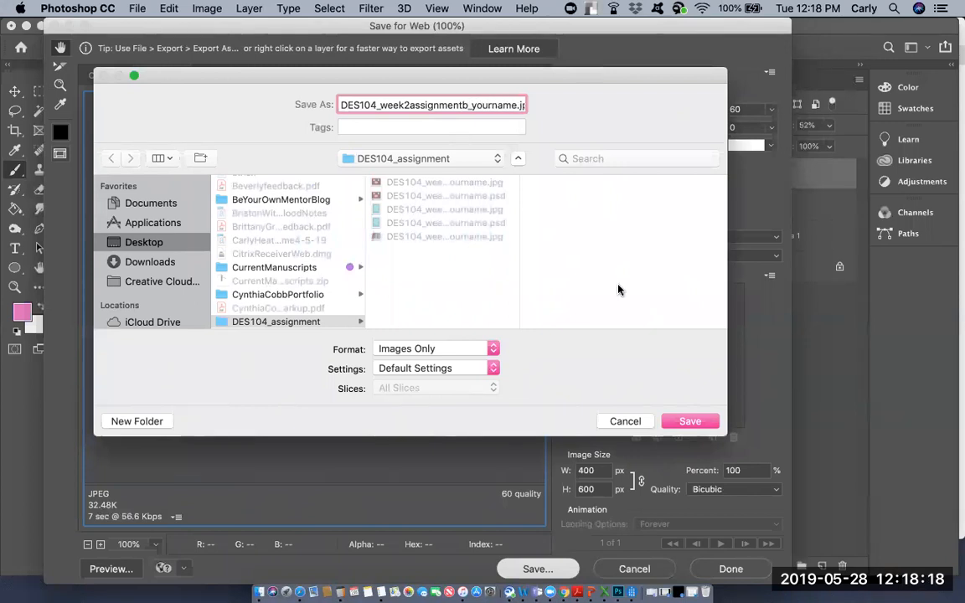
click(704, 423)
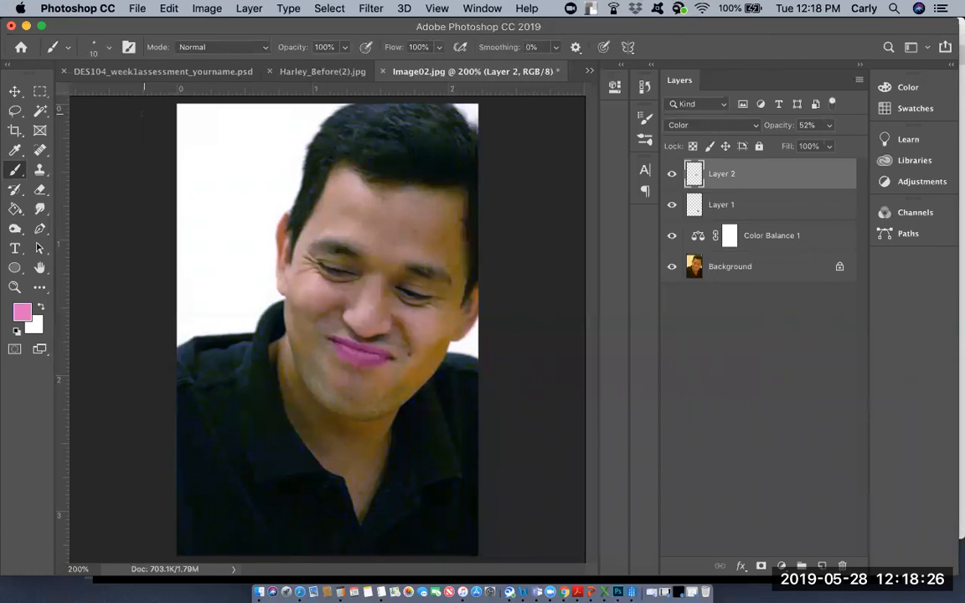
click(136, 9)
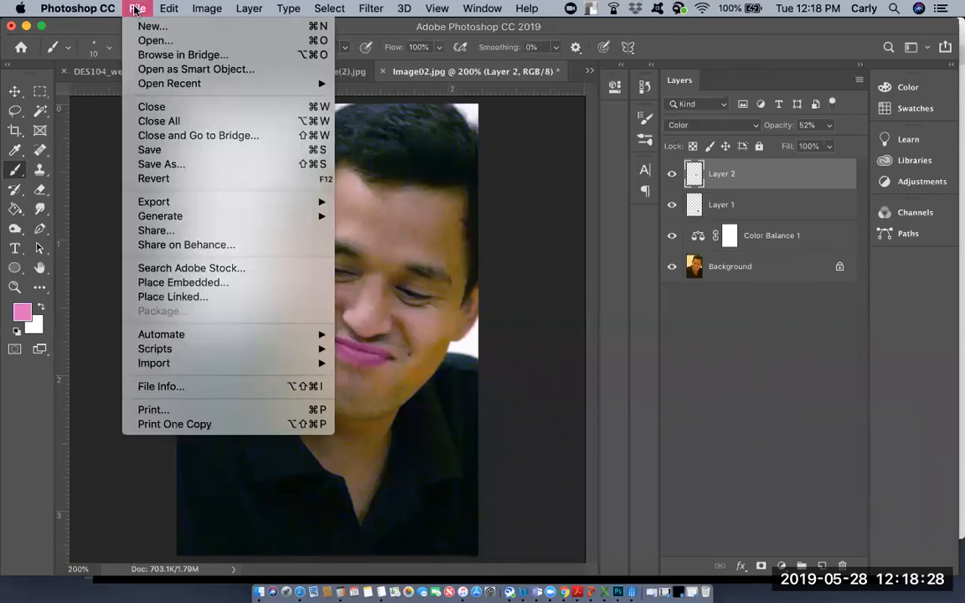
click(147, 41)
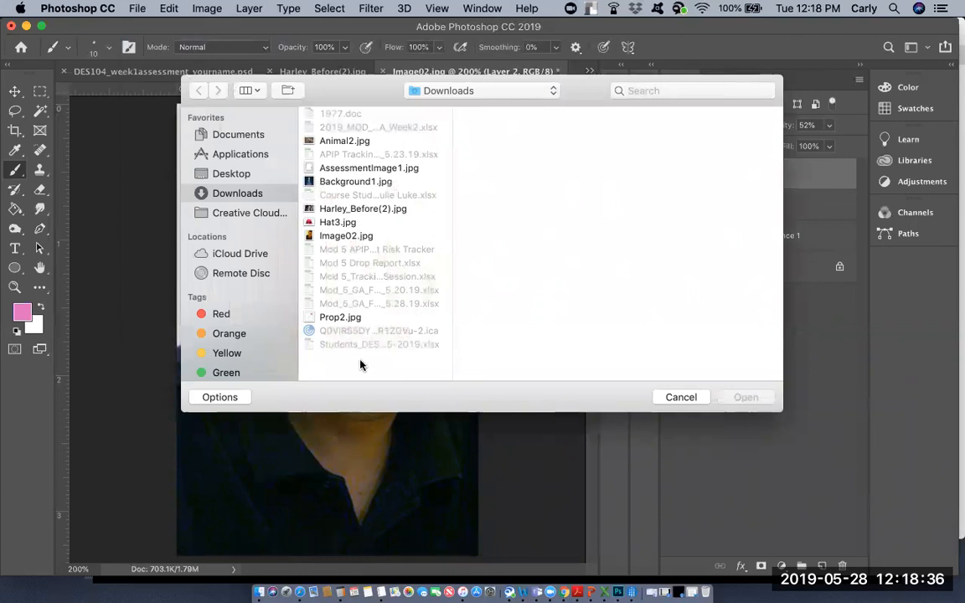
click(688, 401)
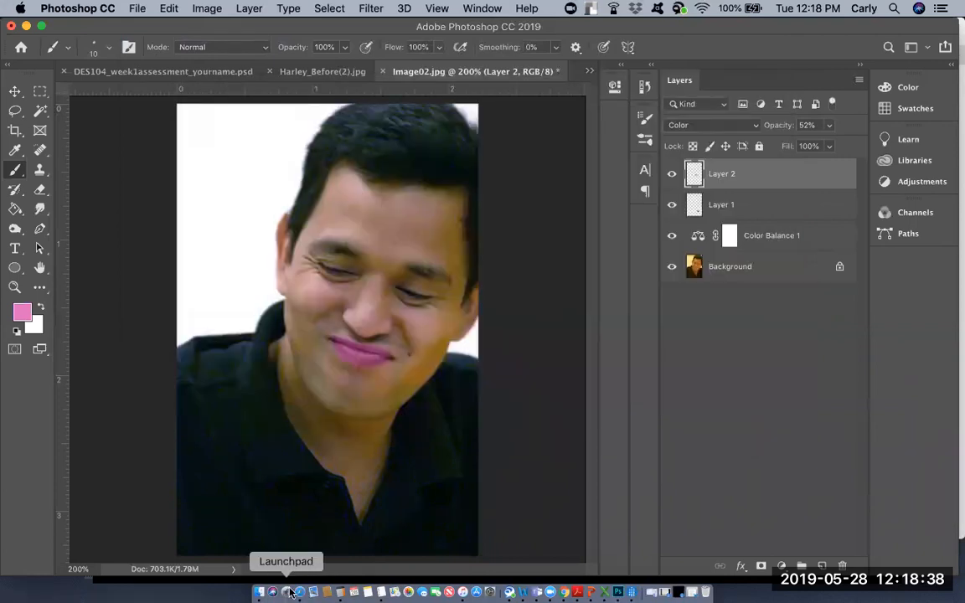
Step: Switch to Safari, go to the Week 2 Assessment - Black and White Pop page and download its assignment image
click(300, 592)
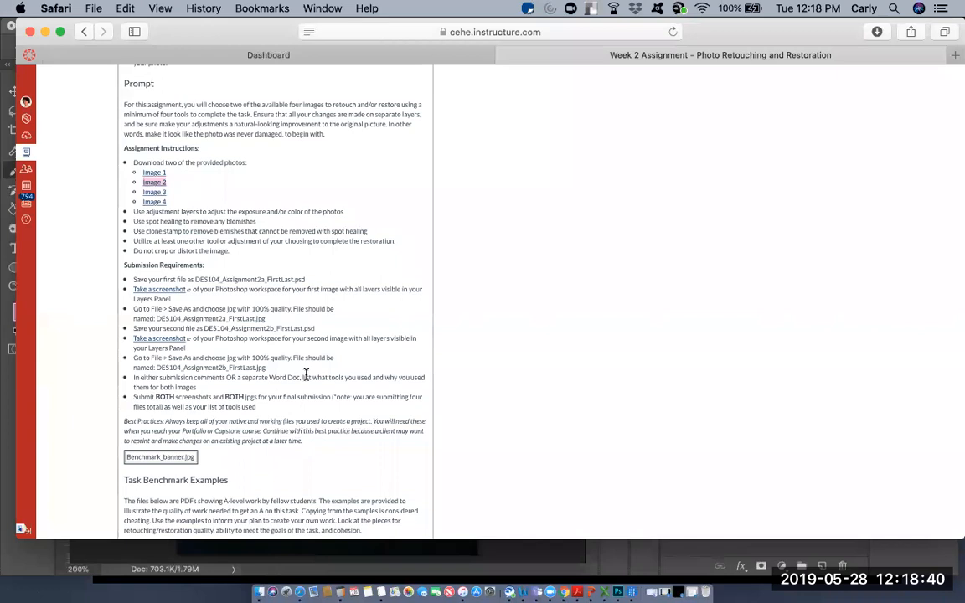
scroll(309, 375, down, 10)
scroll(308, 380, down, 10)
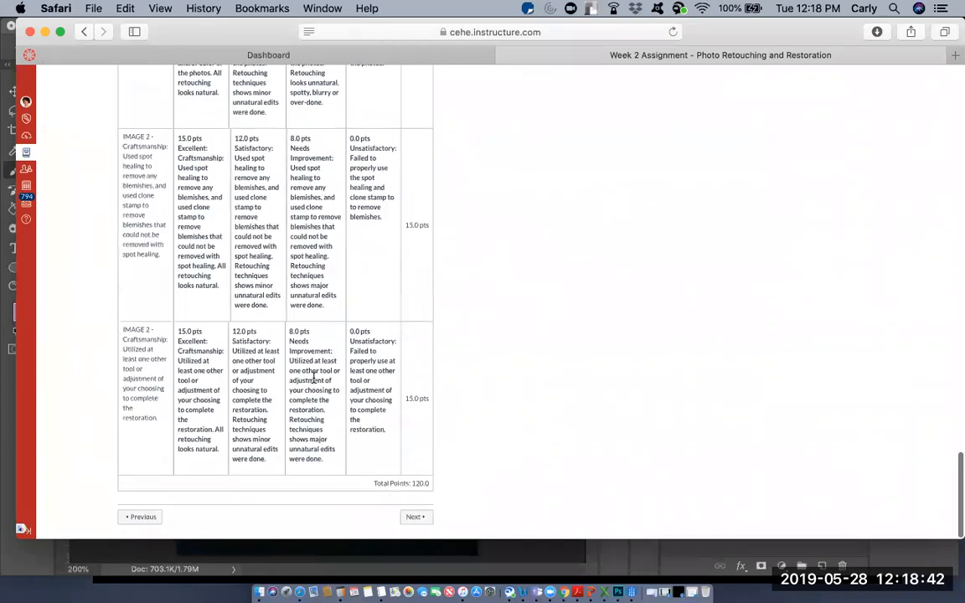
click(422, 522)
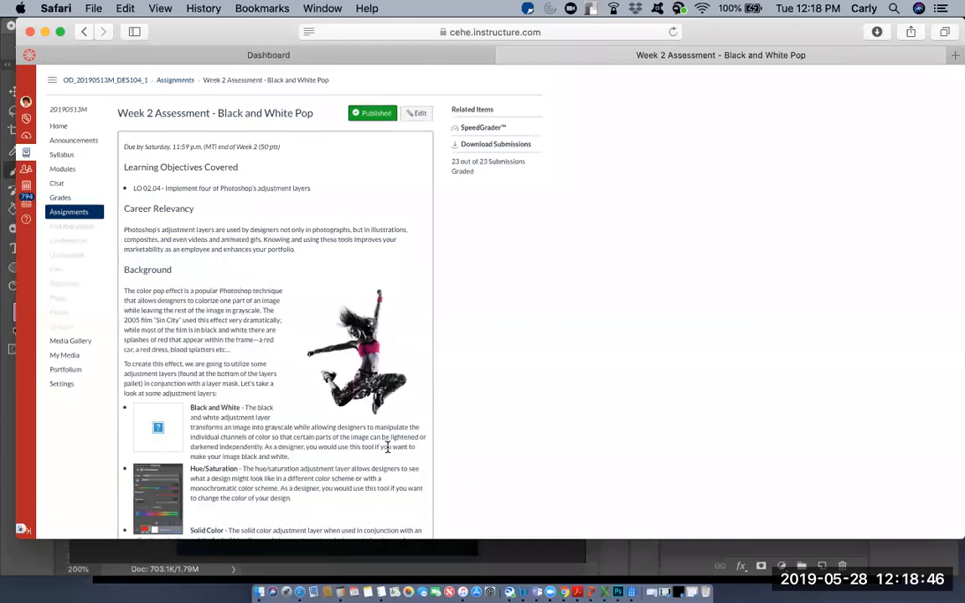
scroll(387, 446, down, 10)
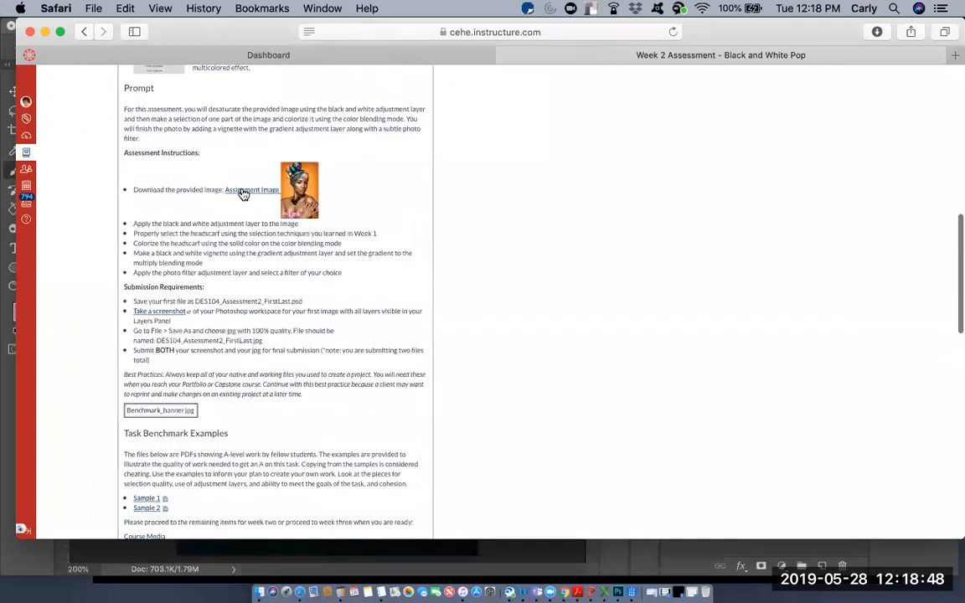
click(244, 191)
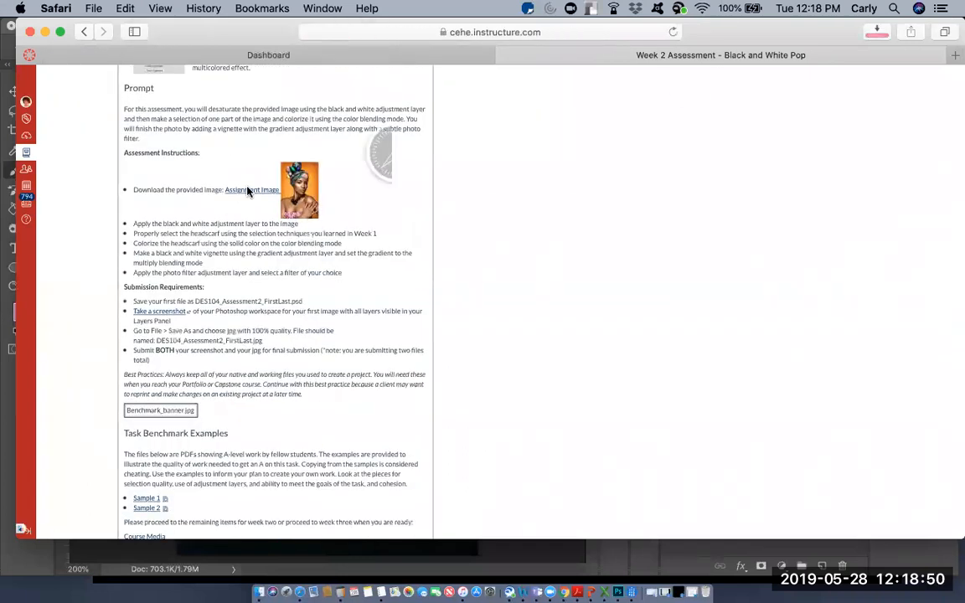
Step: Return to Photoshop and open Week2Assessementb.jpg from the Downloads folder
click(474, 562)
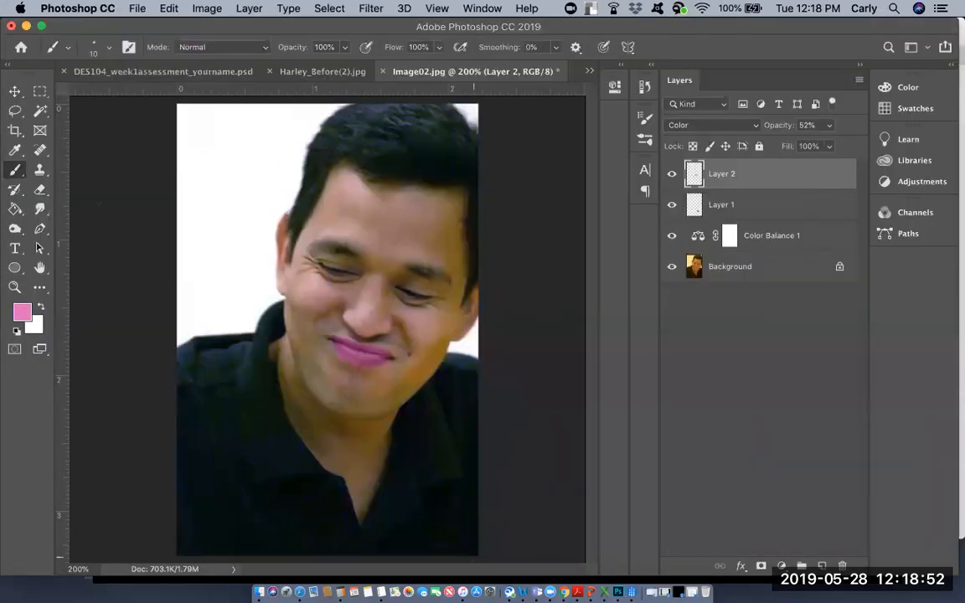
click(136, 9)
click(152, 42)
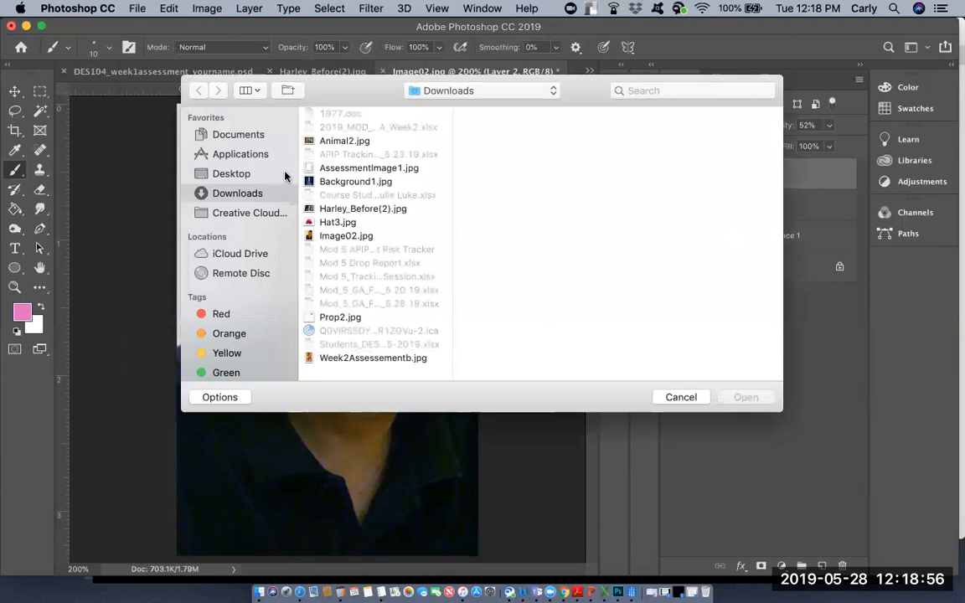
click(359, 360)
click(749, 402)
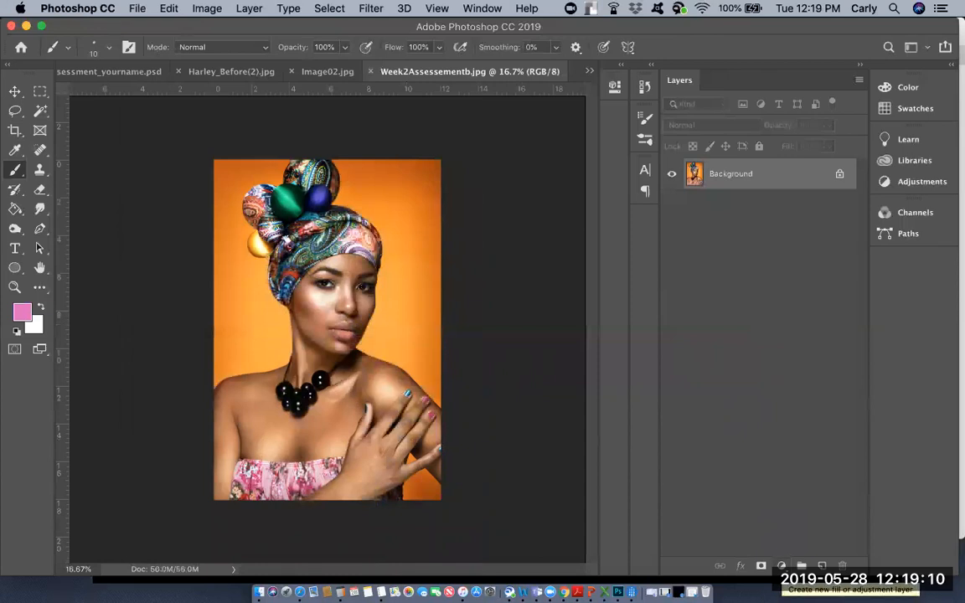
Step: Add a Black & White adjustment layer over the headscarf photo and lower its Reds value to 12
click(780, 566)
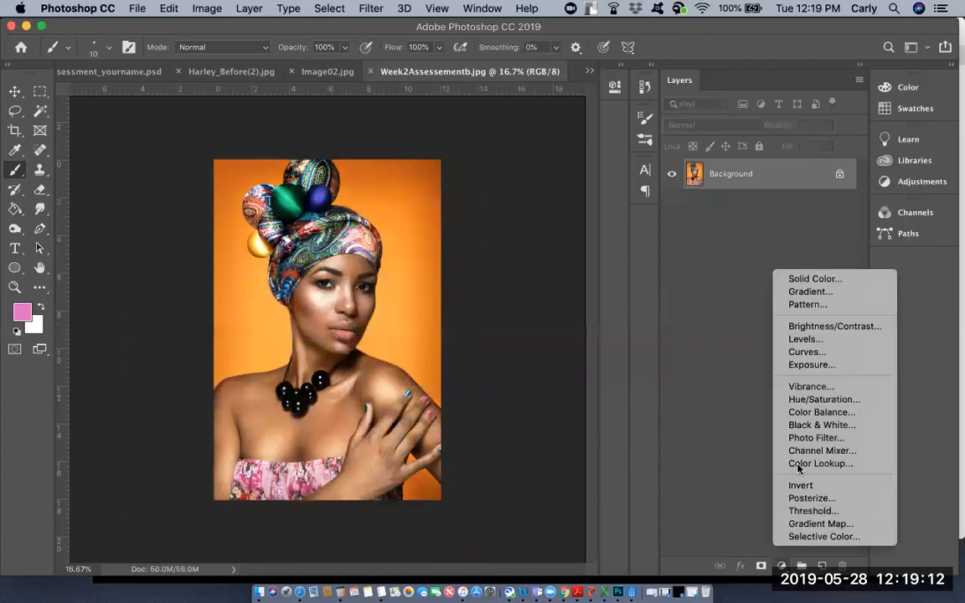
click(806, 426)
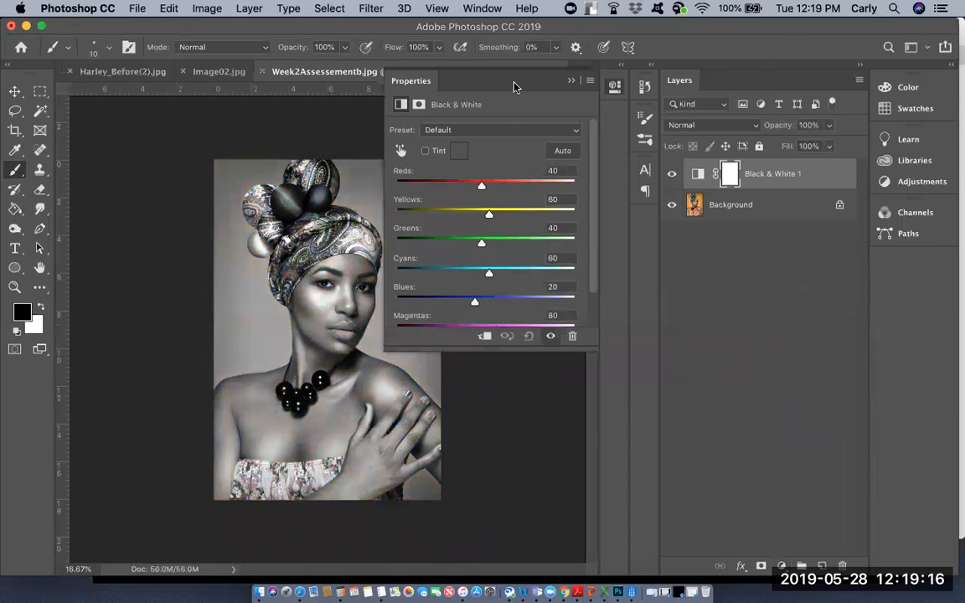
drag(484, 185, 471, 185)
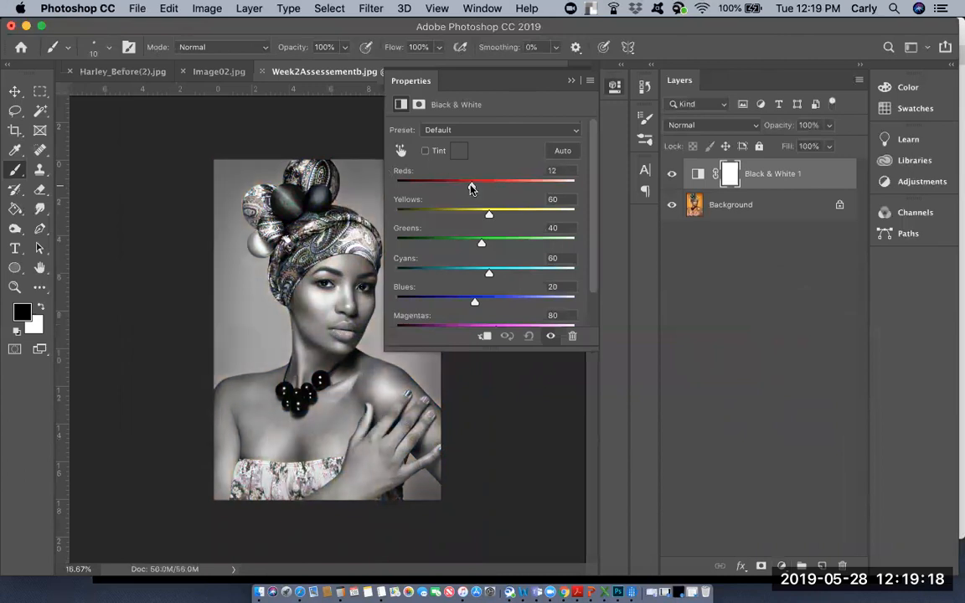
click(421, 84)
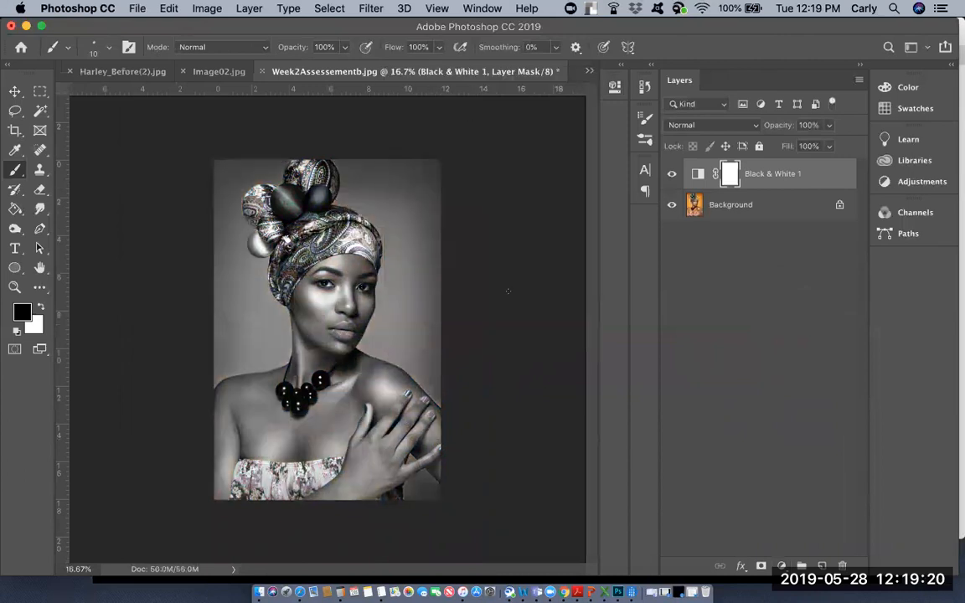
Step: Select the headscarf on the Background layer with the Quick Selection tool at brush size 400
click(736, 210)
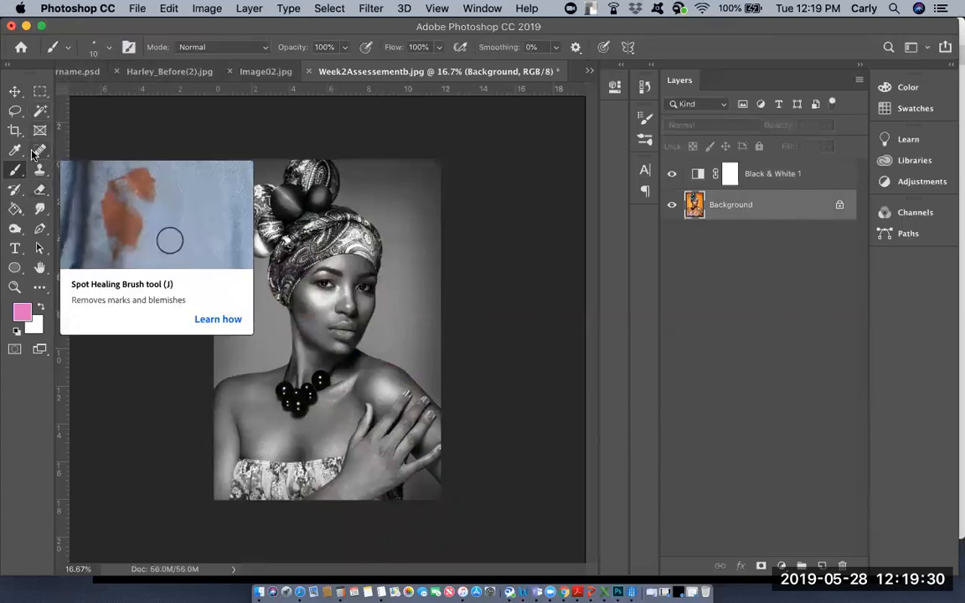
click(40, 112)
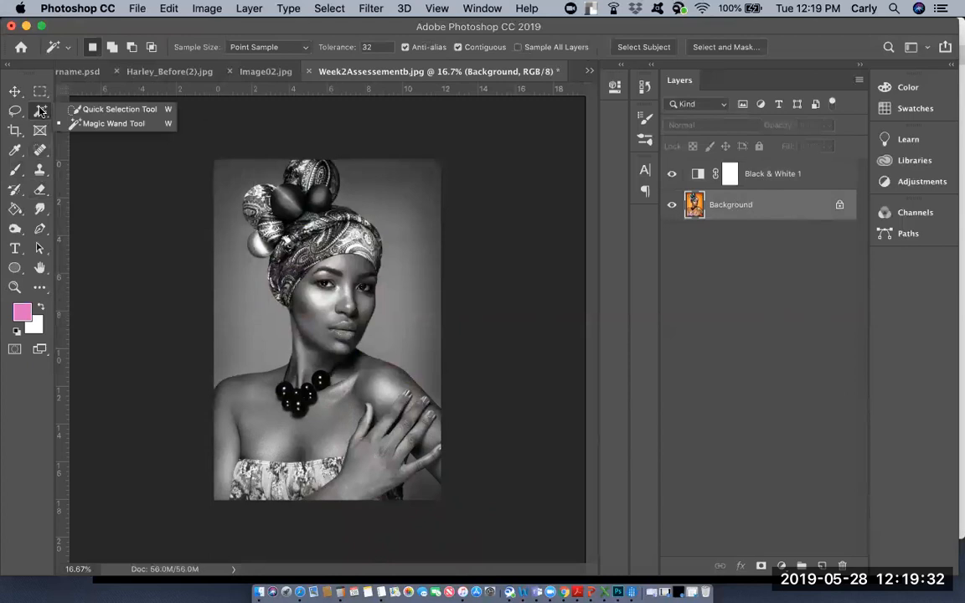
click(83, 112)
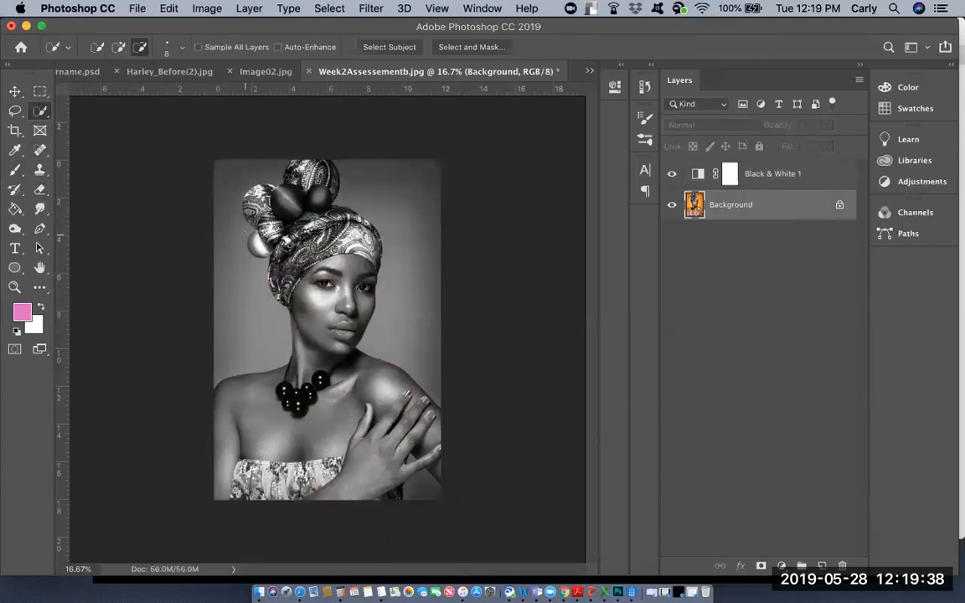
key(bracketright)
key(bracketright)
key(bracketright)
key(bracketright)
key(bracketright)
key(bracketright)
key(bracketright)
key(bracketright)
key(bracketright)
key(bracketright)
key(bracketright)
key(bracketright)
key(bracketright)
key(bracketright)
key(bracketright)
key(bracketright)
key(bracketright)
mouse_move(309, 214)
mouse_down()
mouse_move(256, 197)
mouse_move(269, 210)
mouse_up()
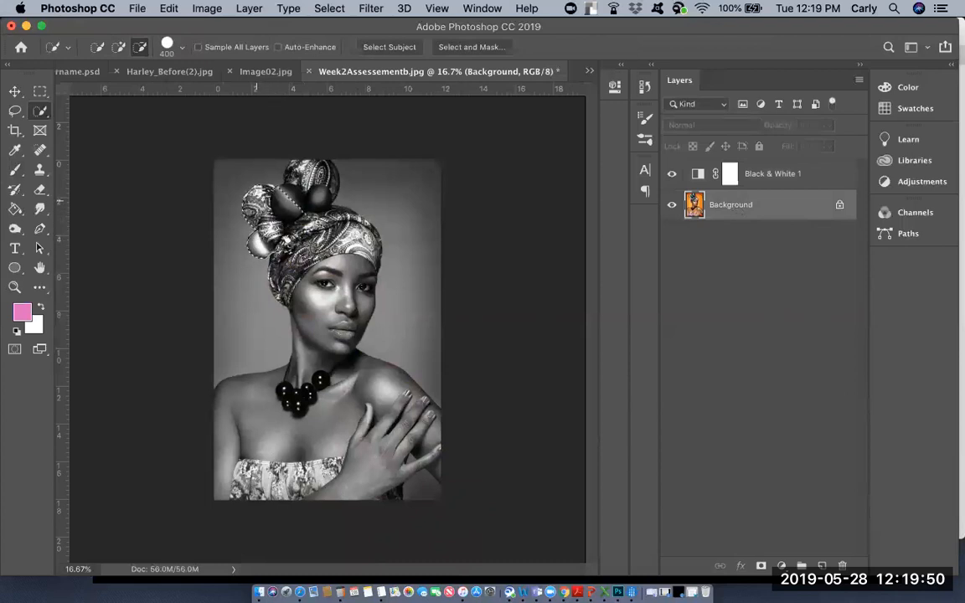
drag(285, 174, 317, 177)
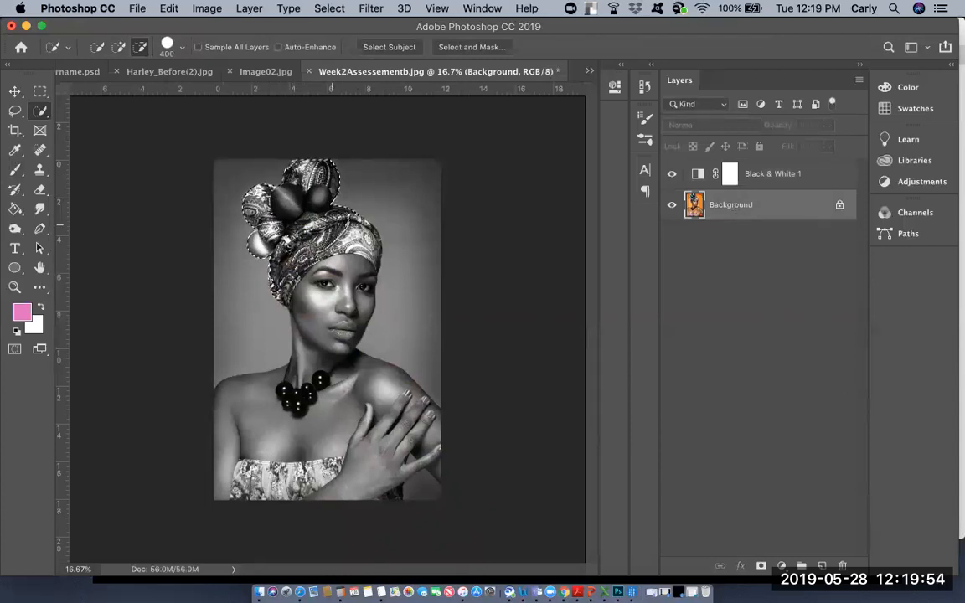
Step: Refine the headscarf selection at brush size 250, adding the missing fabric along the forehead and subtracting any spill onto the face
key(bracketleft)
key(bracketleft)
key(bracketleft)
key(bracketleft)
key(bracketleft)
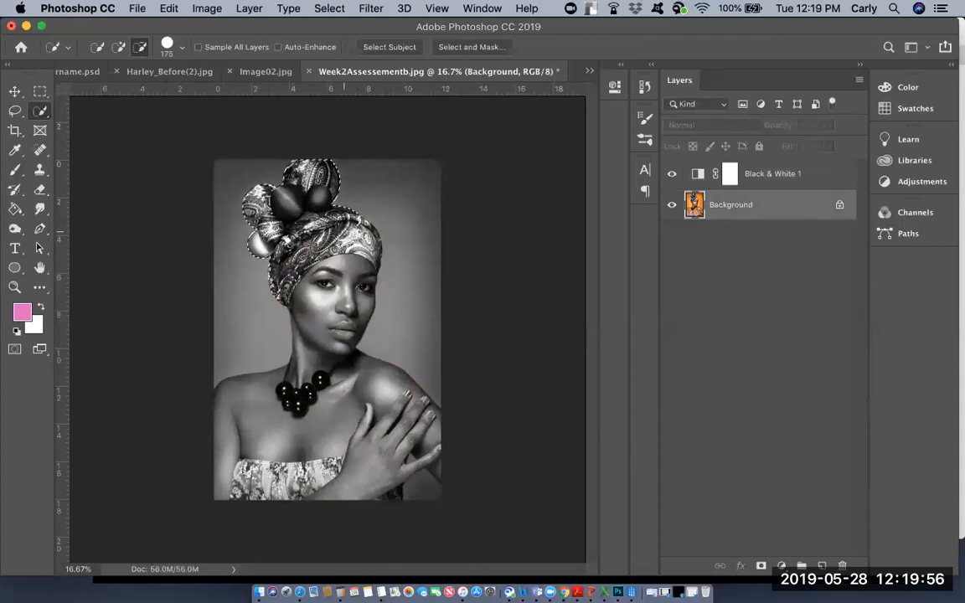
key(bracketright)
key(bracketright)
key(bracketright)
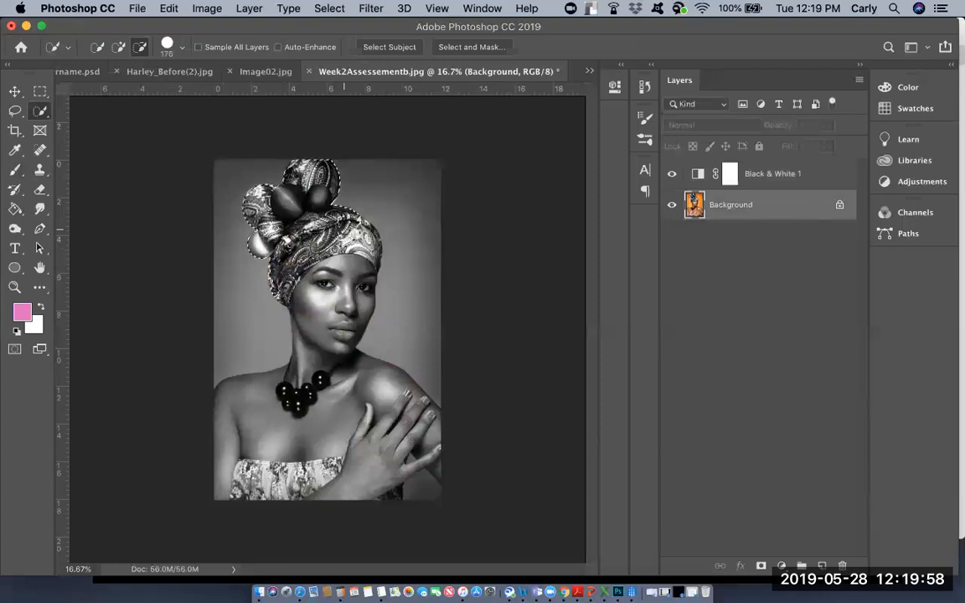
click(118, 47)
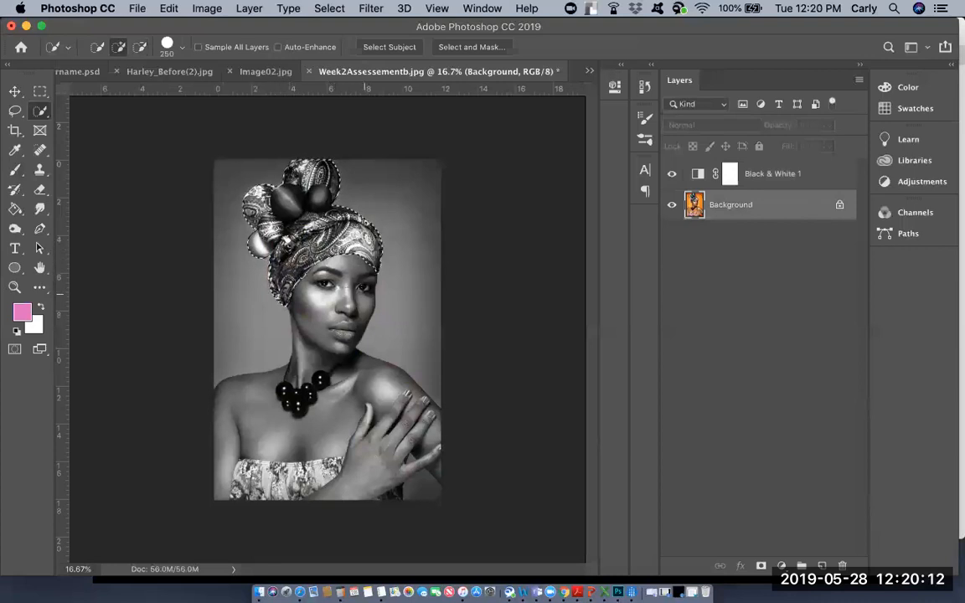
click(139, 47)
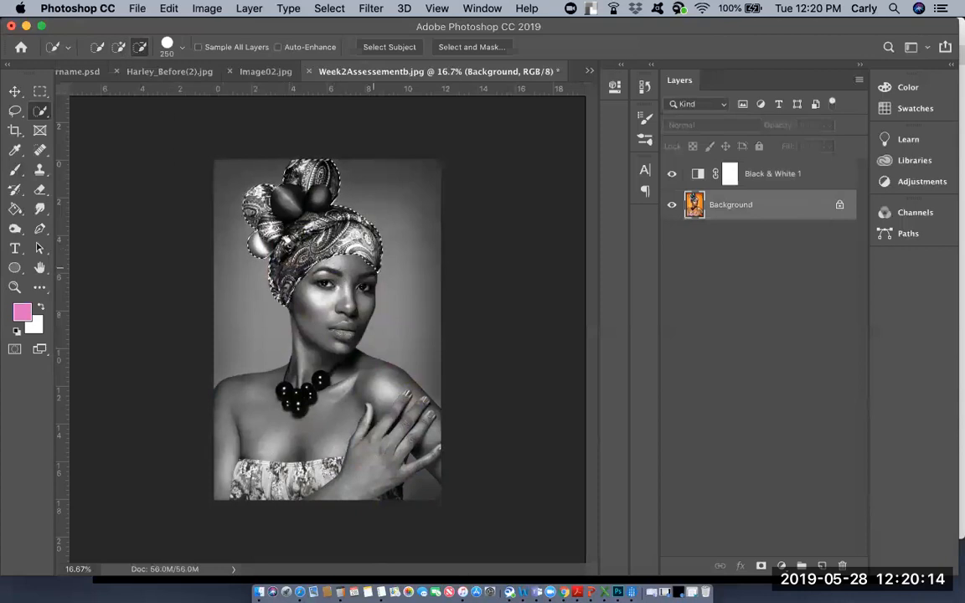
drag(352, 289, 345, 303)
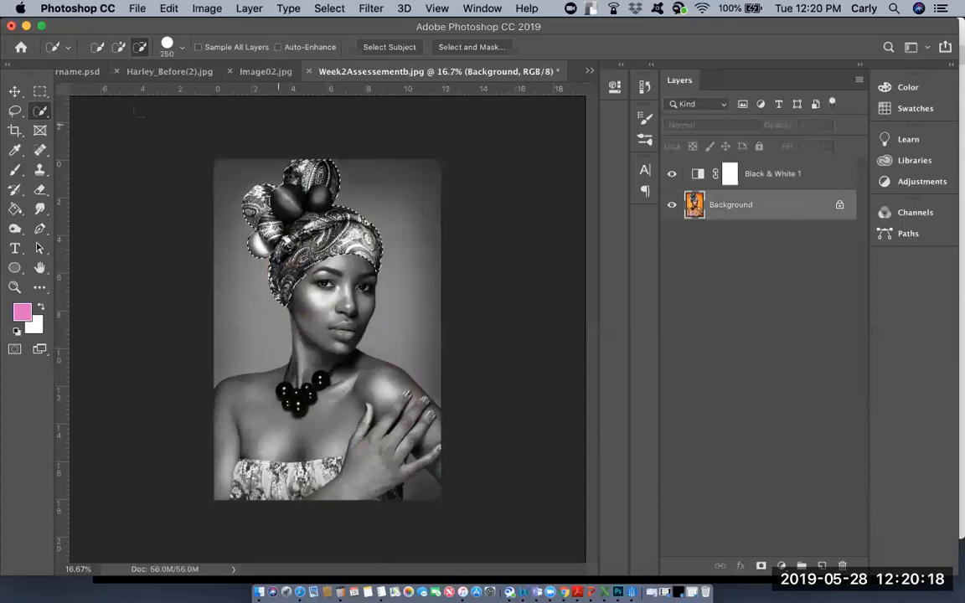
click(119, 48)
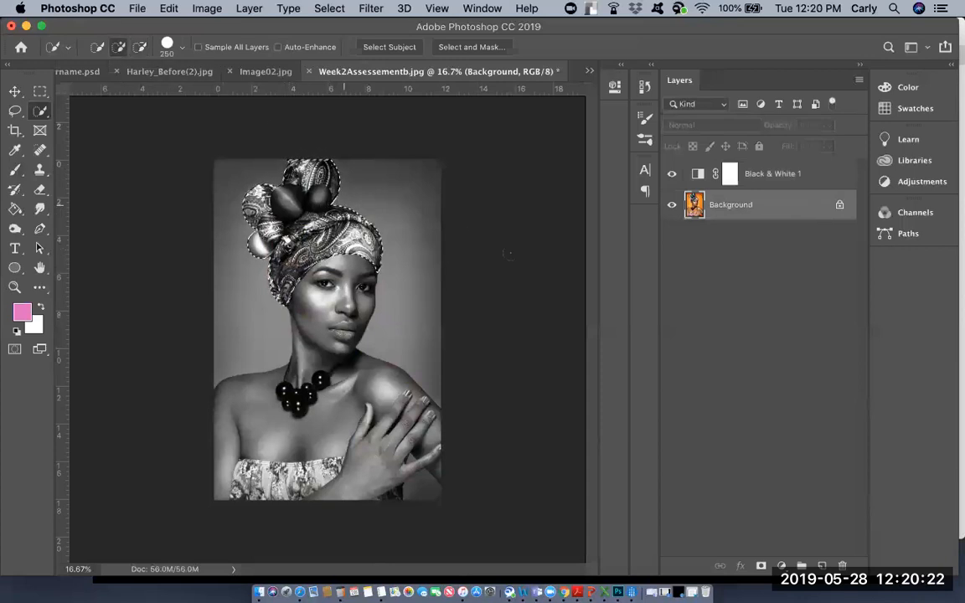
Step: Add a pink #e369c8 Solid Color fill above the Black & White layer for the selected headscarf and set its blending mode to Color
click(798, 182)
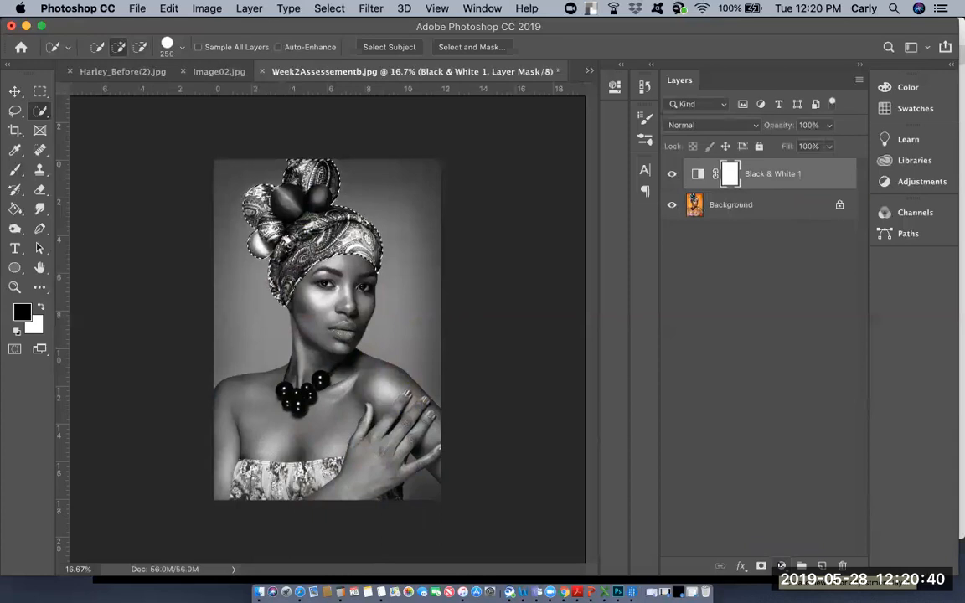
click(781, 566)
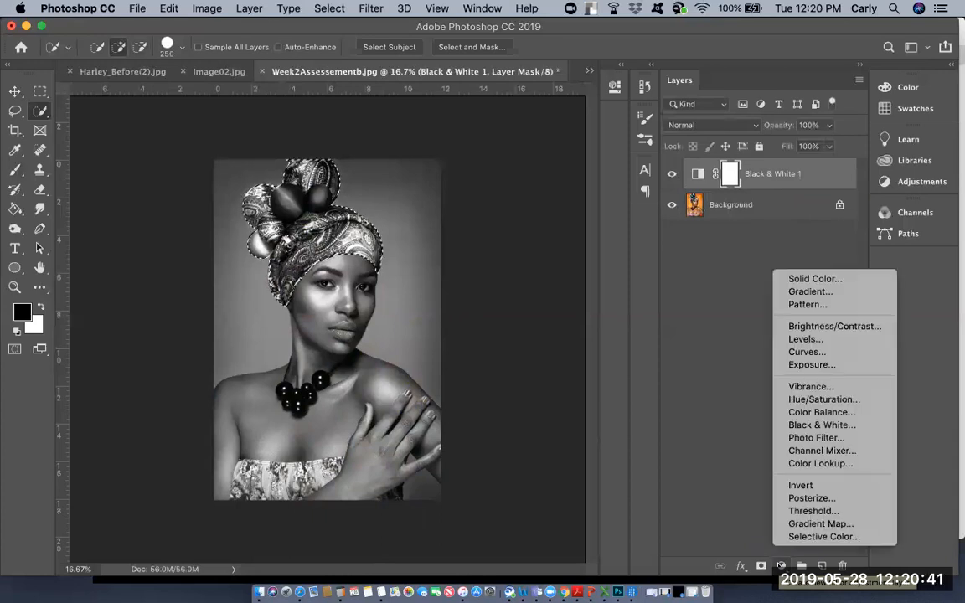
click(849, 278)
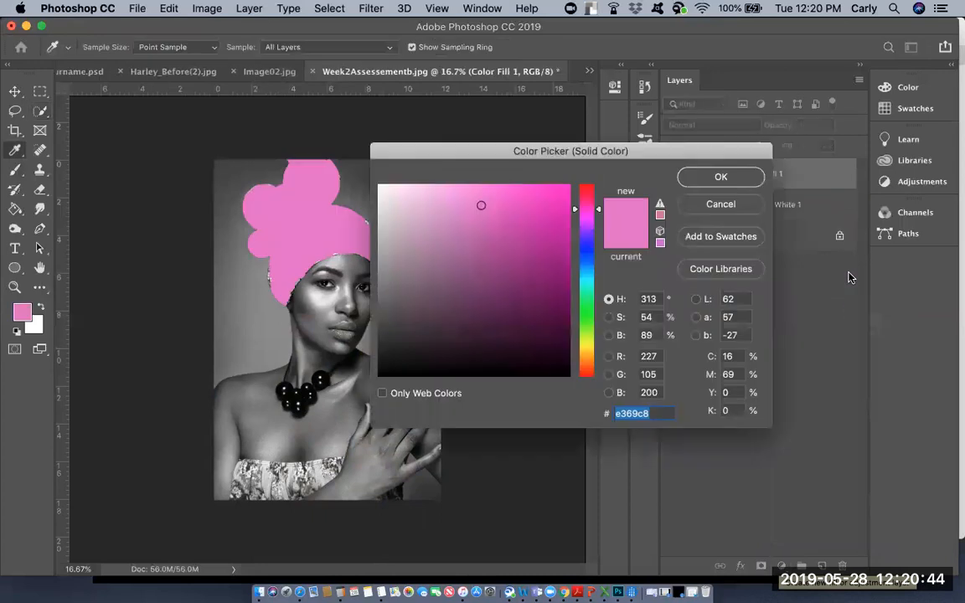
click(723, 178)
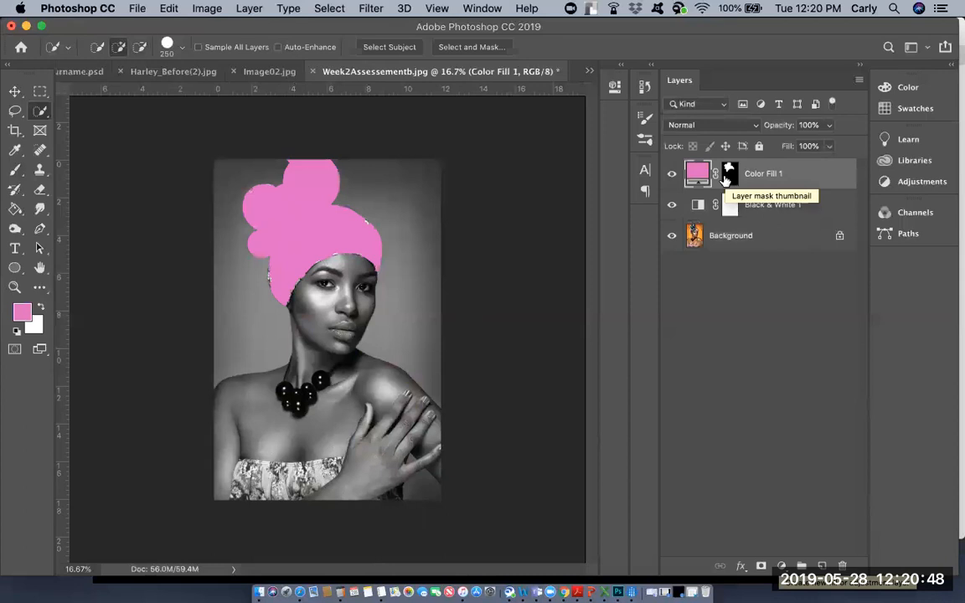
click(700, 128)
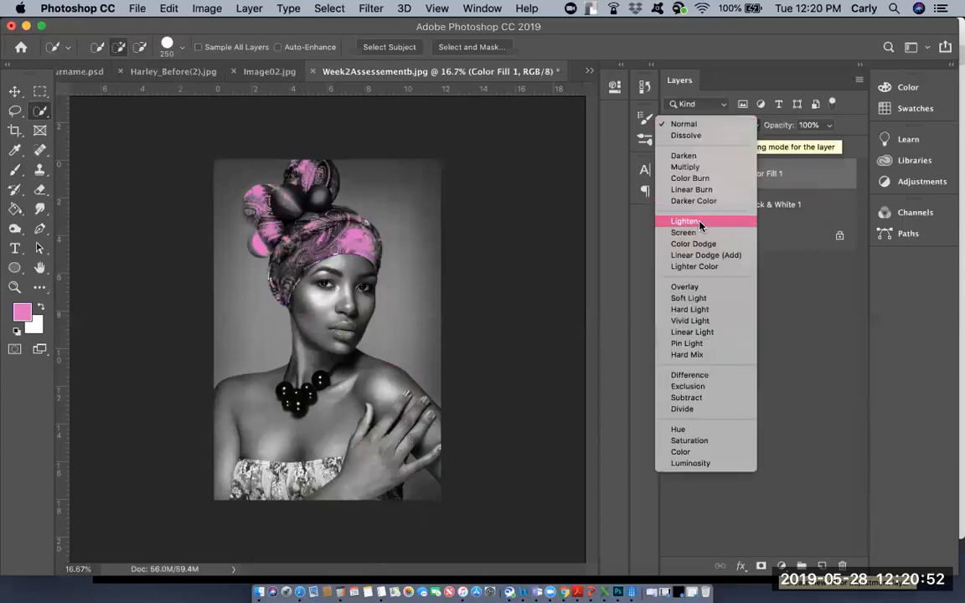
click(680, 452)
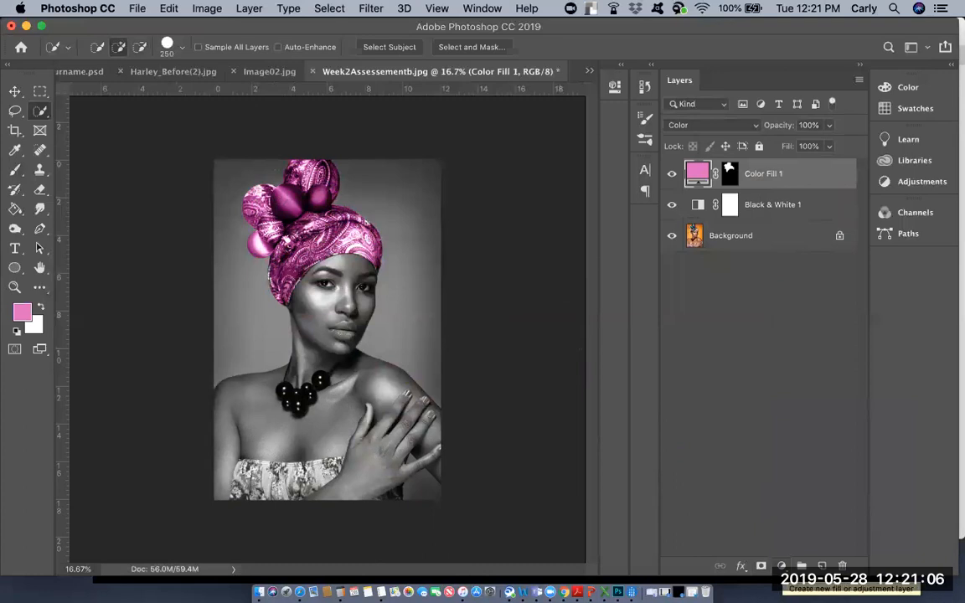
Step: Add a Gradient fill layer above the pink color fill using the Black, White preset
click(781, 567)
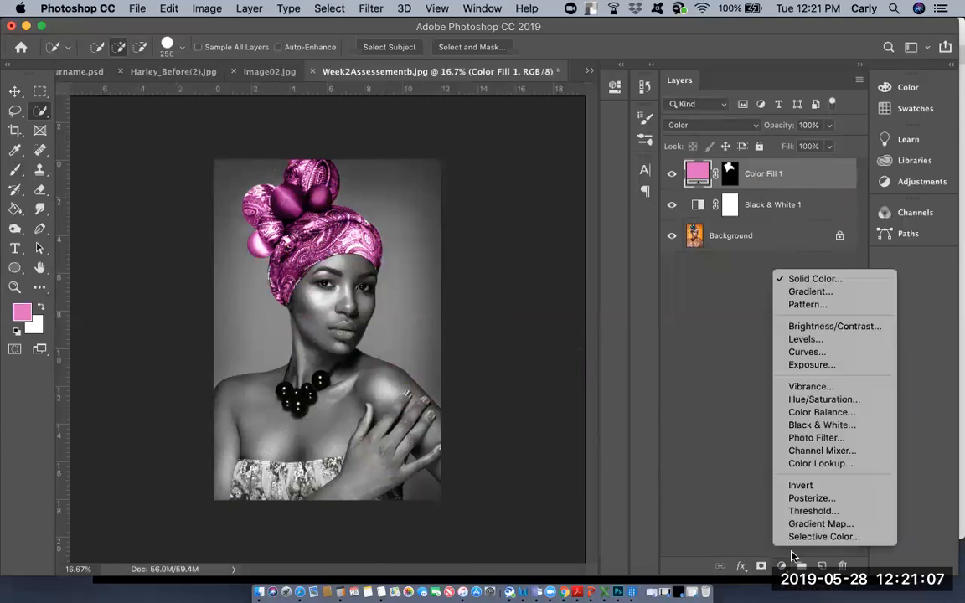
click(849, 293)
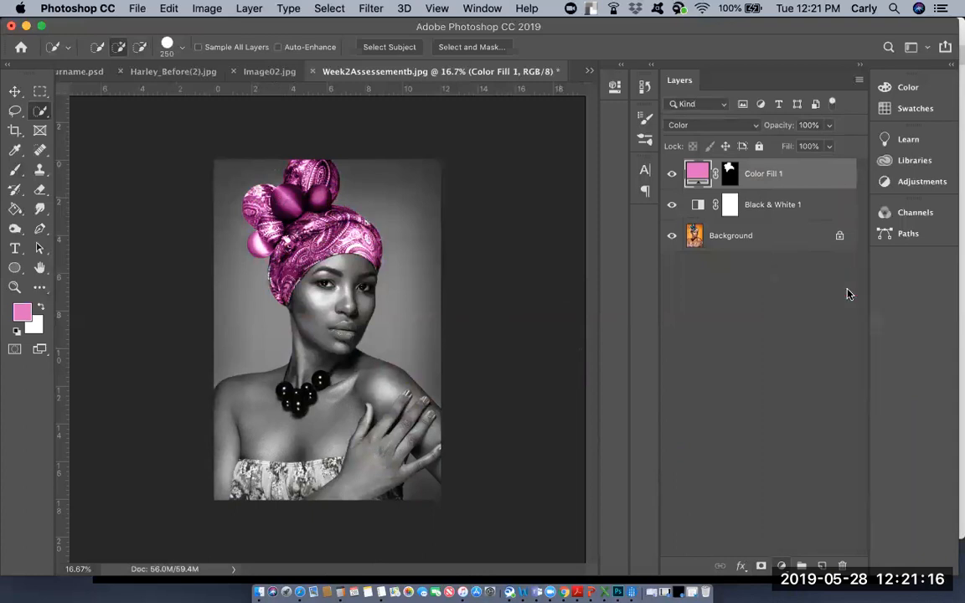
click(470, 216)
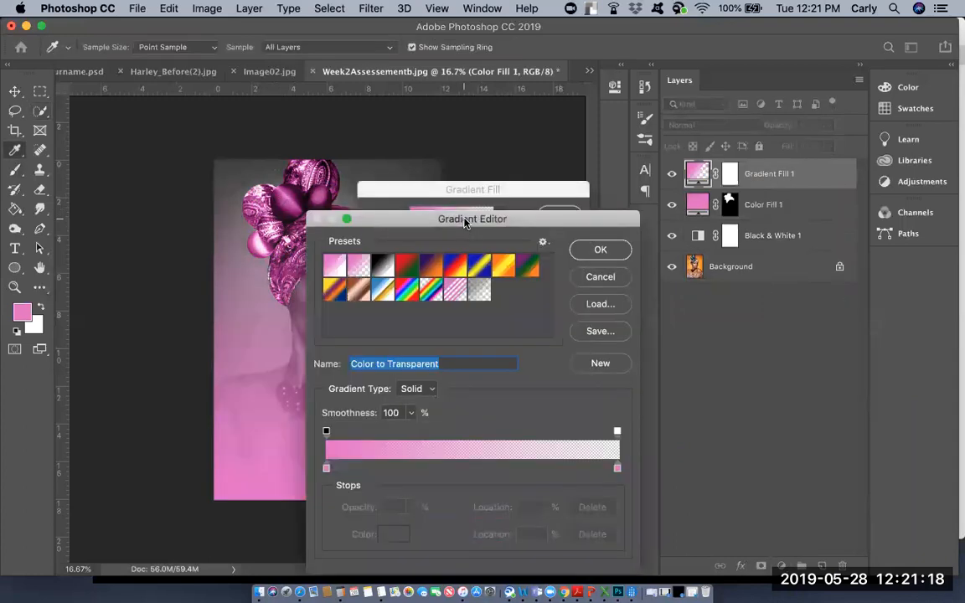
click(385, 265)
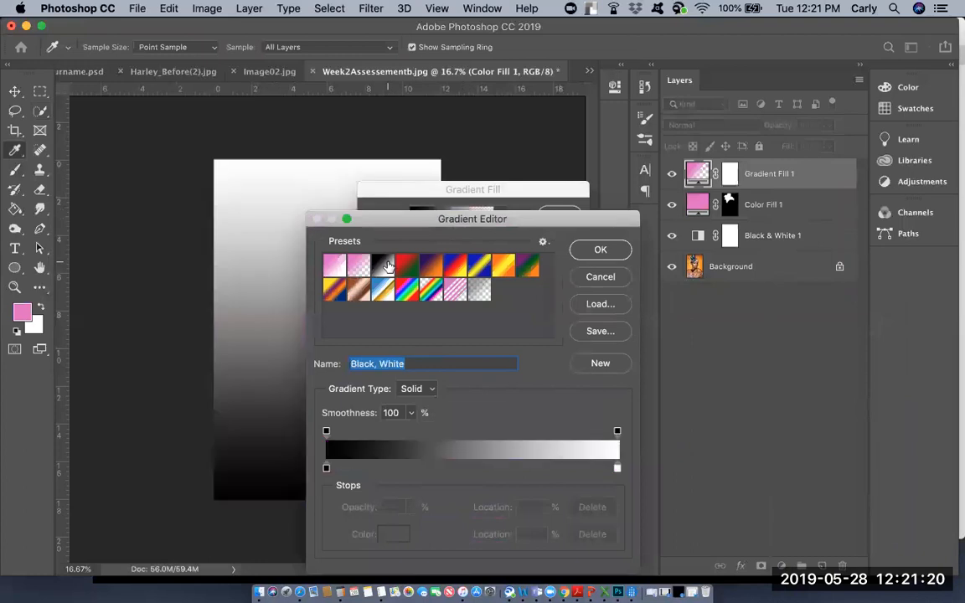
click(600, 251)
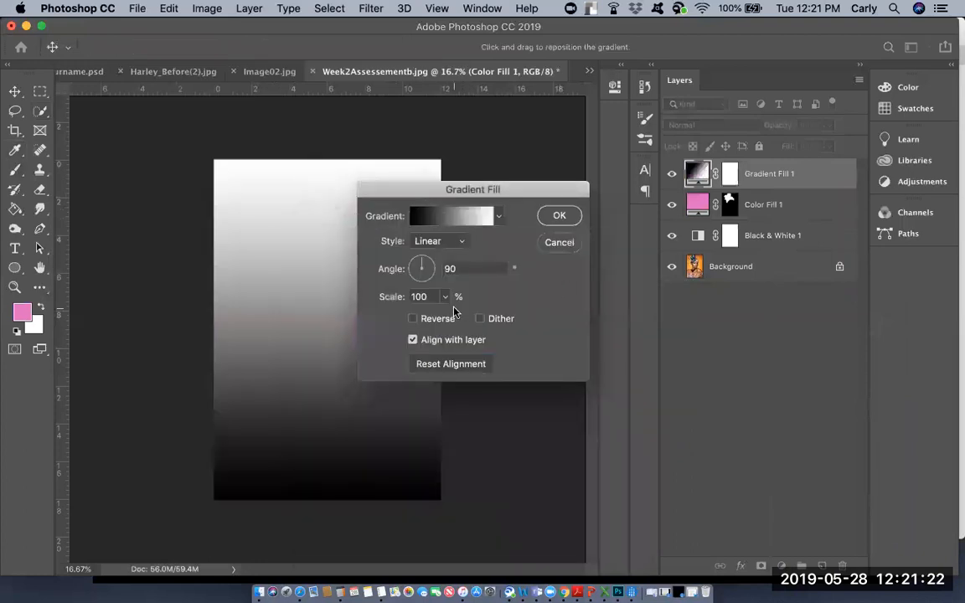
Step: Make the gradient fill radial and reversed at 133% scale, and set its layer's blending mode to Multiply
click(419, 243)
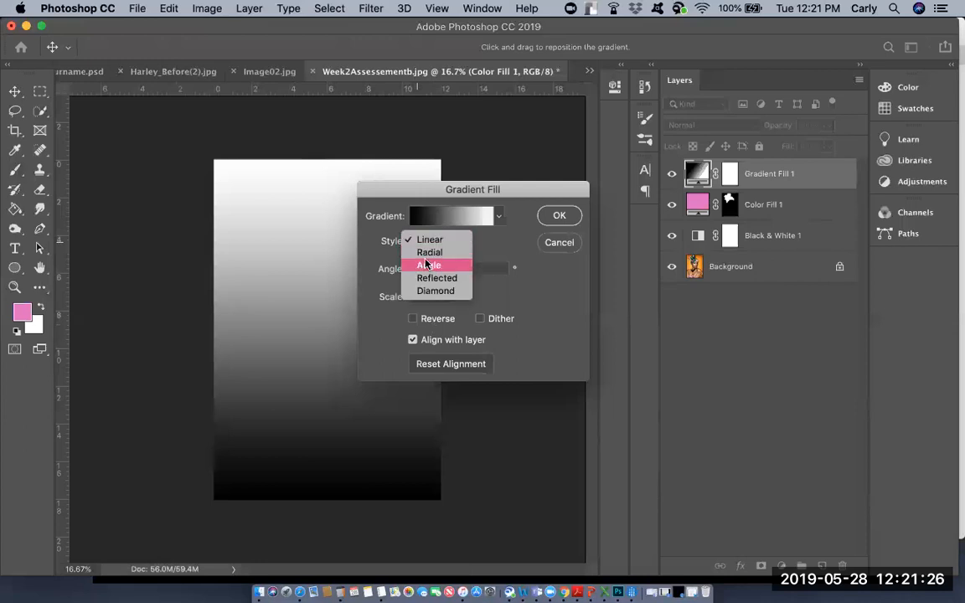
click(428, 253)
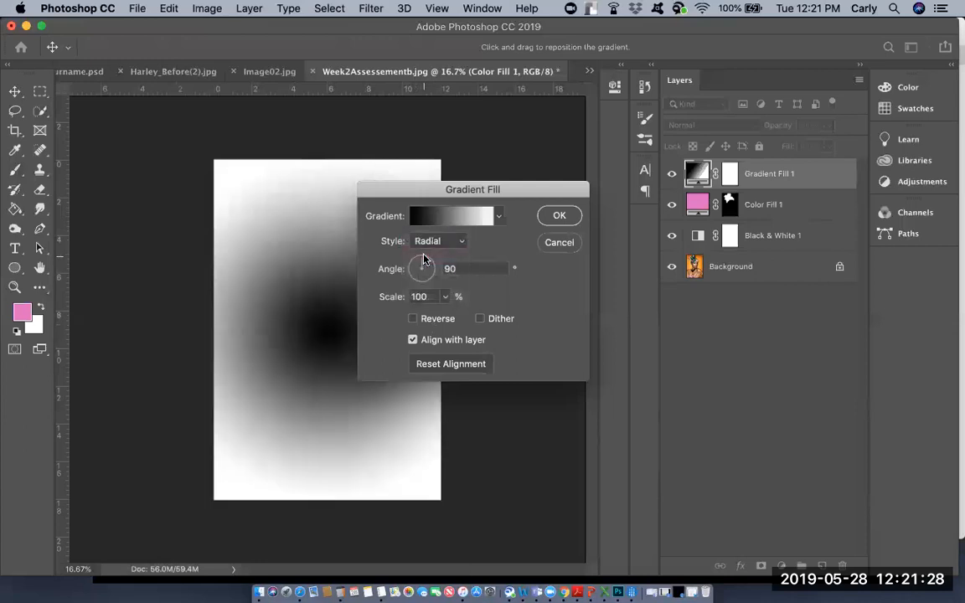
click(413, 320)
click(445, 297)
click(449, 316)
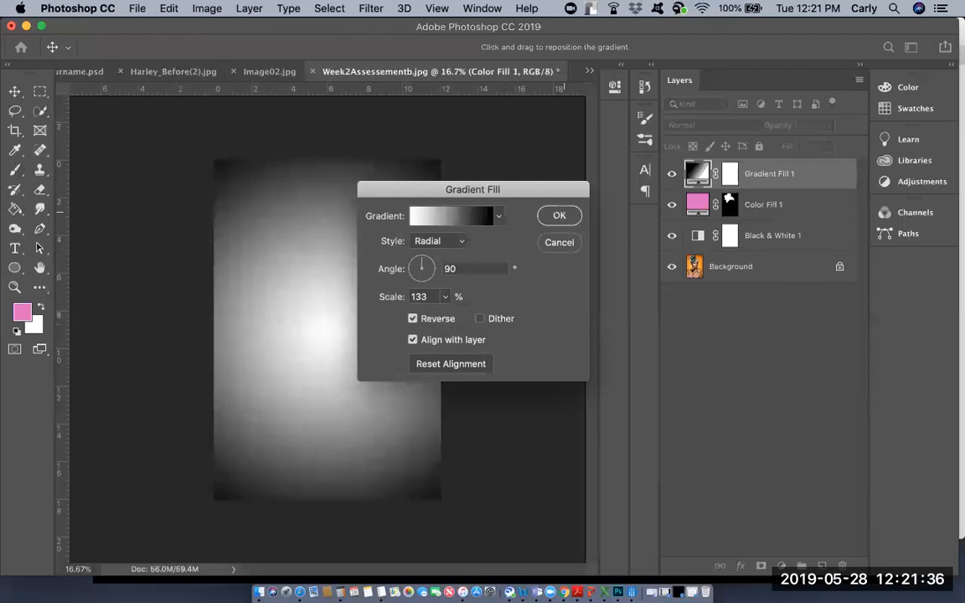
click(561, 215)
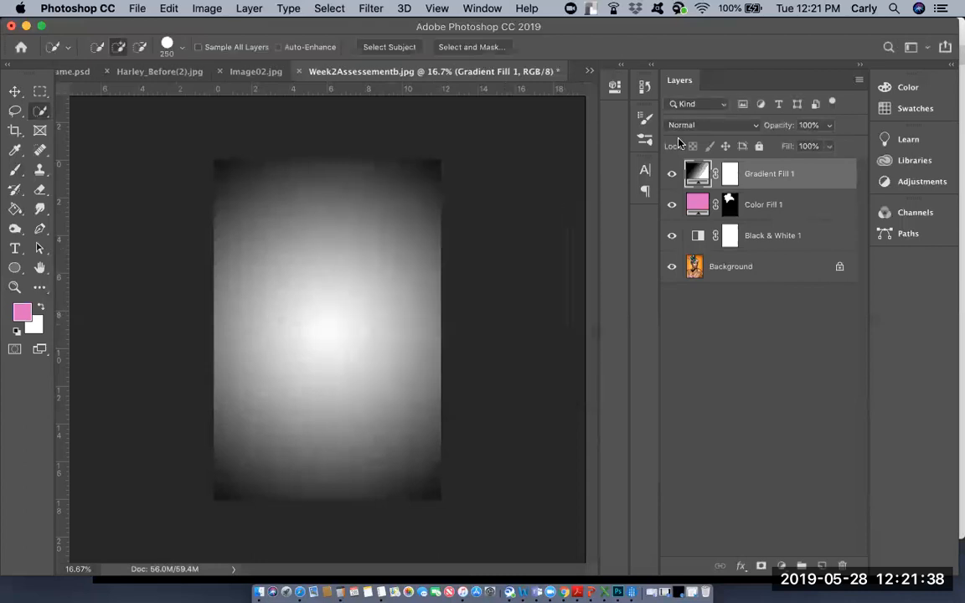
click(691, 125)
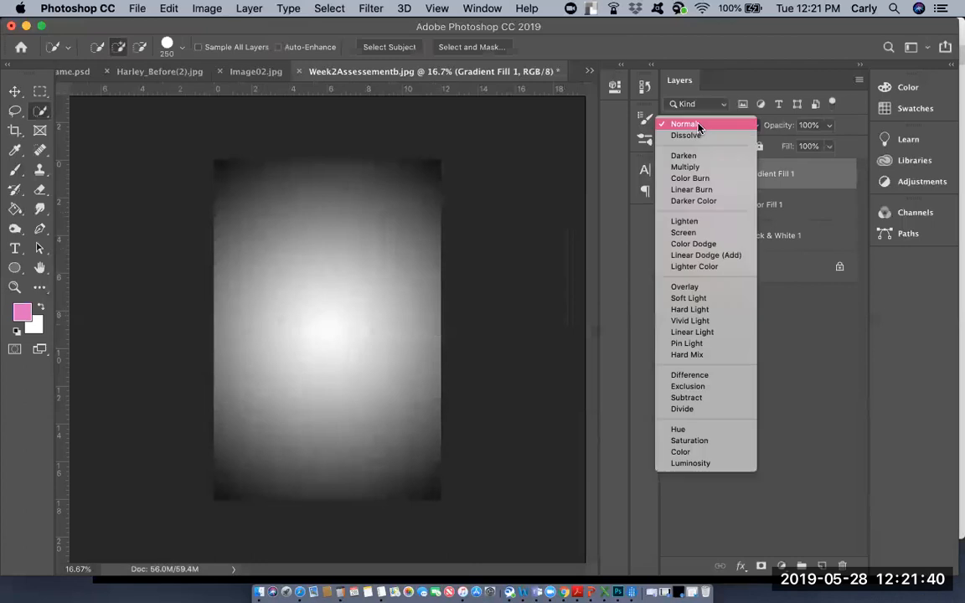
click(697, 169)
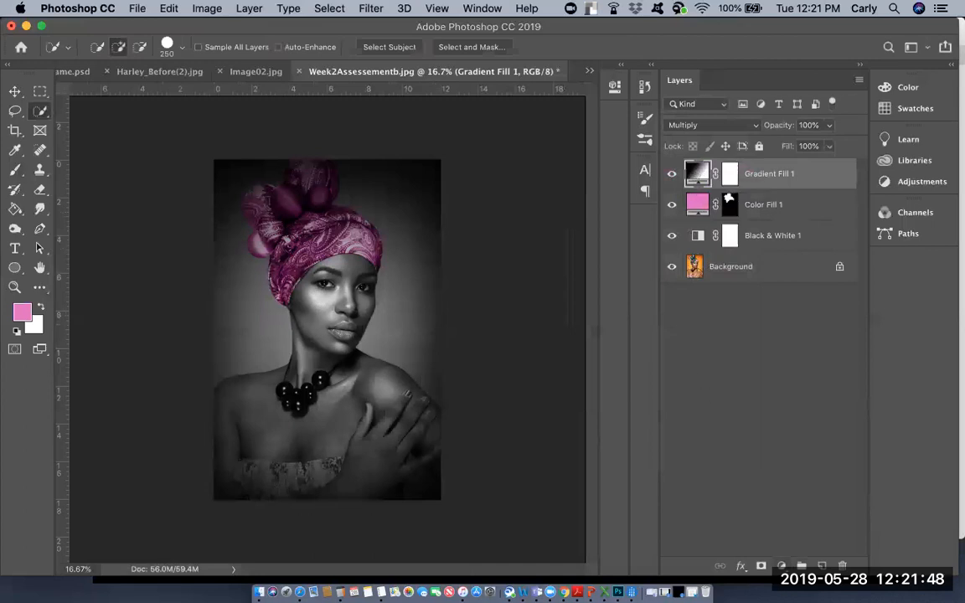
Step: Add a Photo Filter adjustment layer on top with Warming Filter (85) at 69% density
click(782, 567)
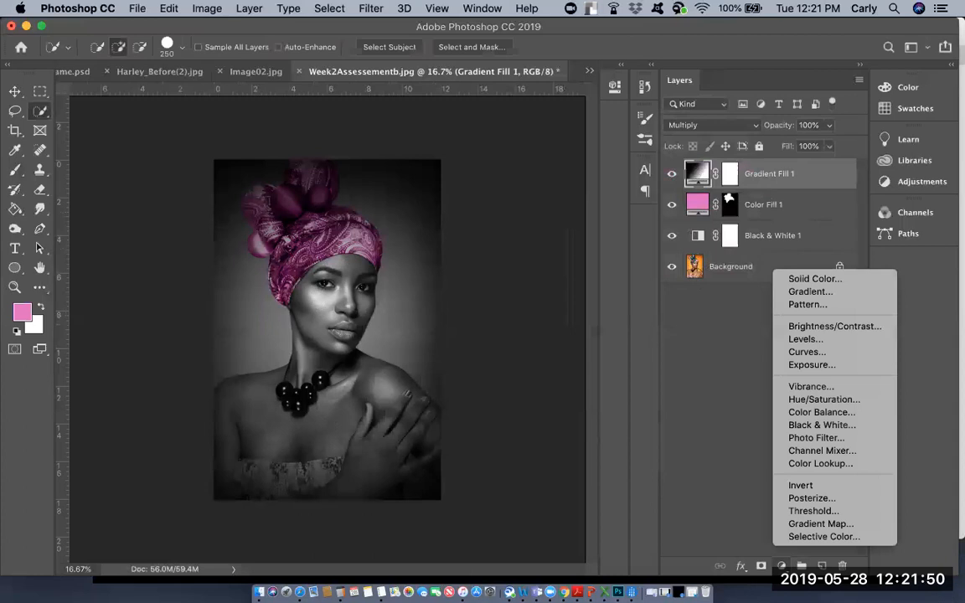
click(804, 441)
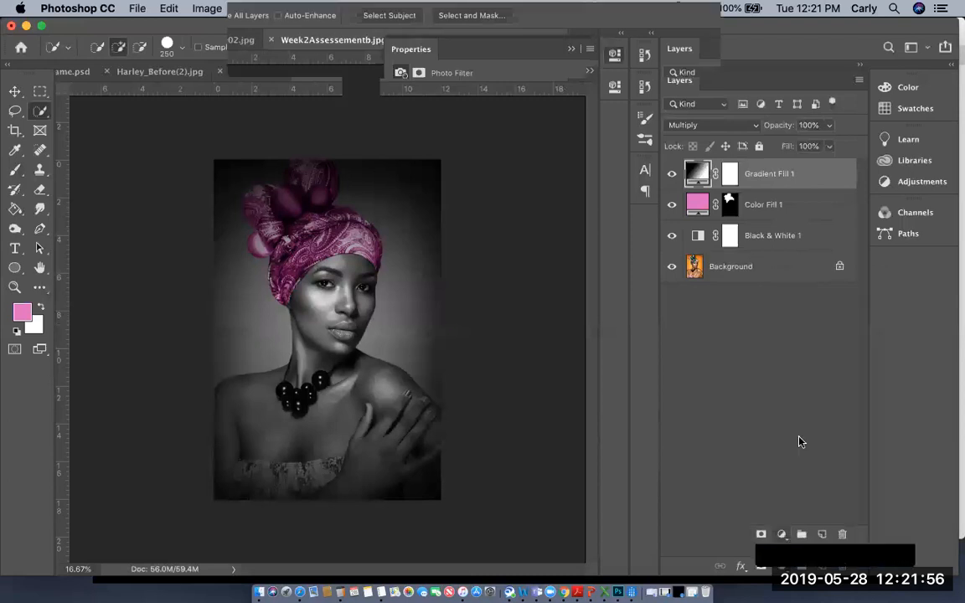
drag(439, 193, 455, 193)
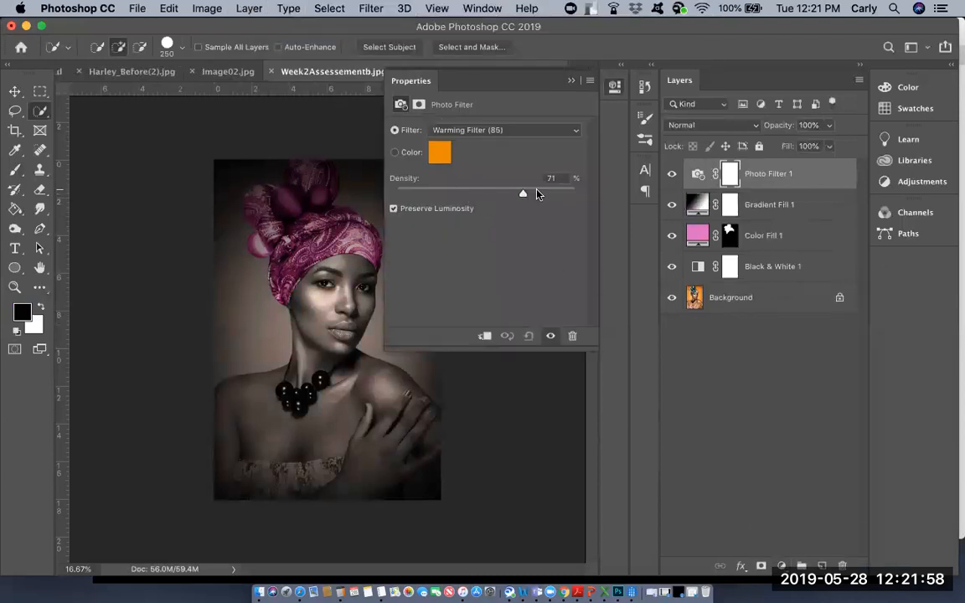
drag(524, 193, 518, 194)
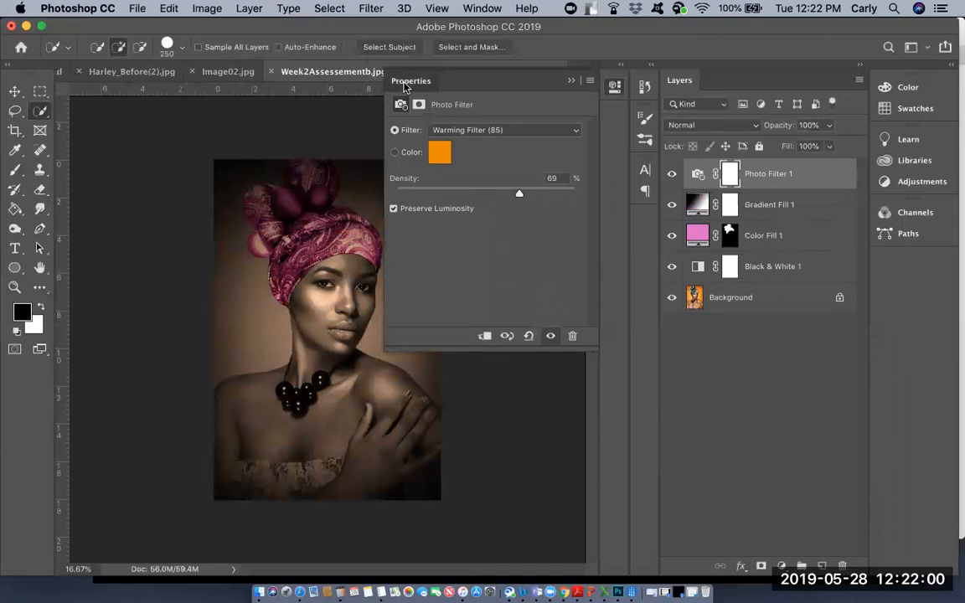
double_click(404, 81)
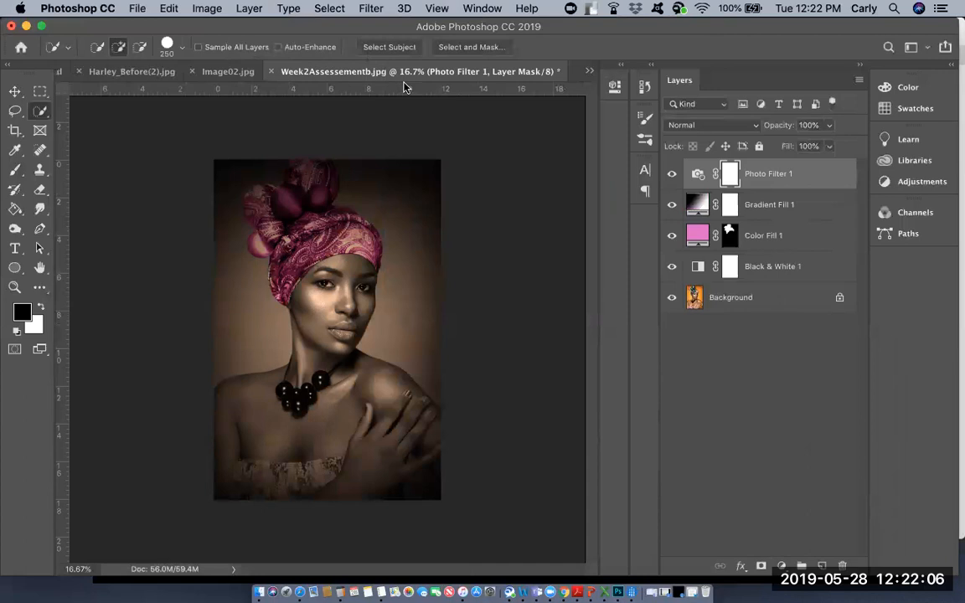
Step: Take a screenshot of the artwork and its Layers panel, and export the image for web as JPEG High named DES104_week2assessment_yourname.jpg in DES104_assignment
drag(87, 84, 930, 560)
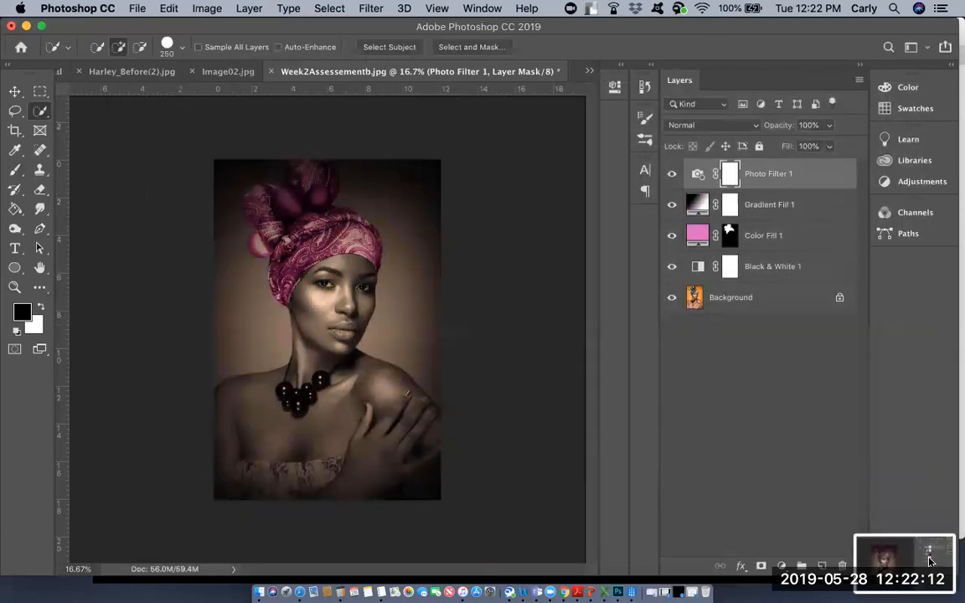
click(137, 8)
mouse_move(185, 206)
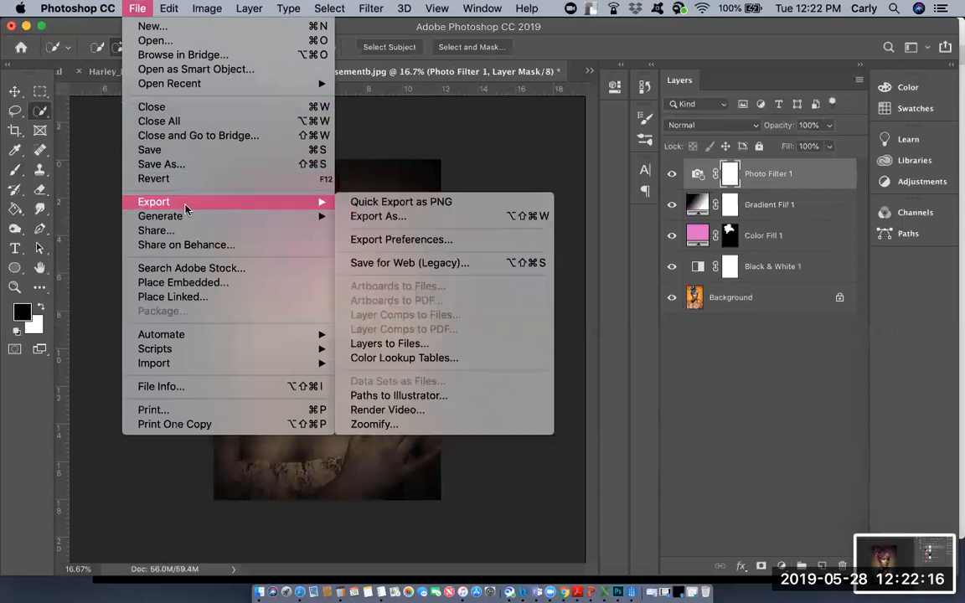
click(384, 263)
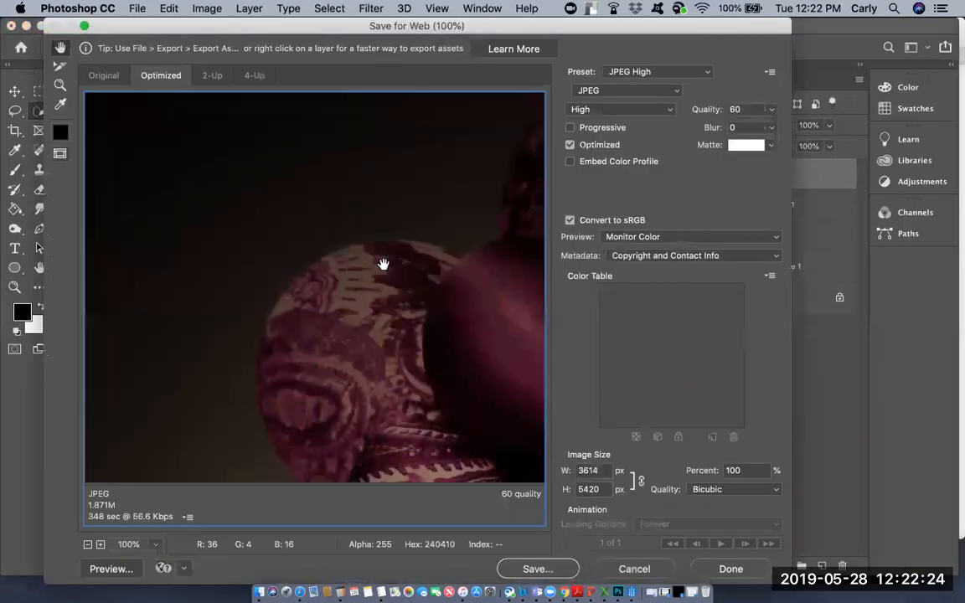
click(544, 570)
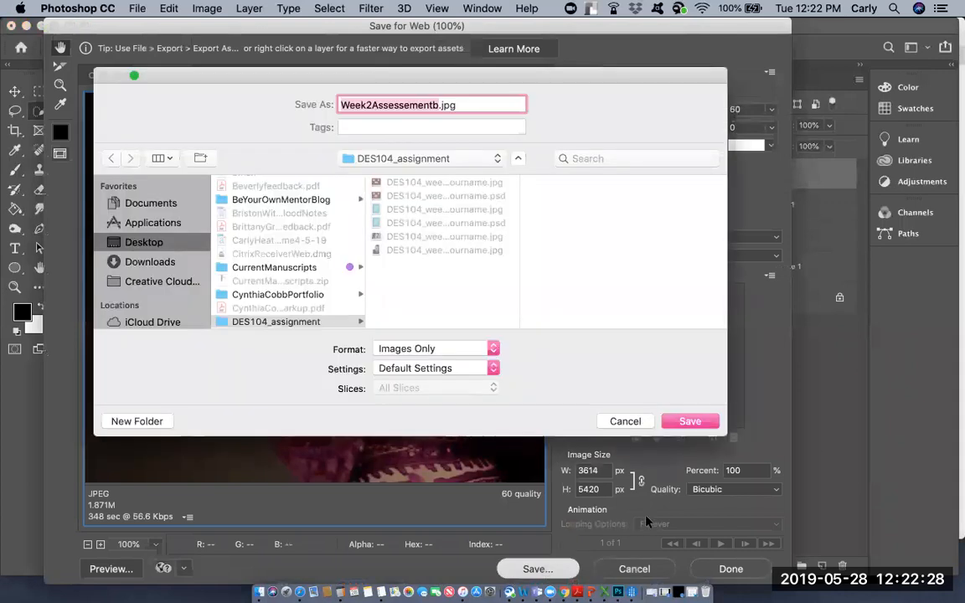
text(DES1)
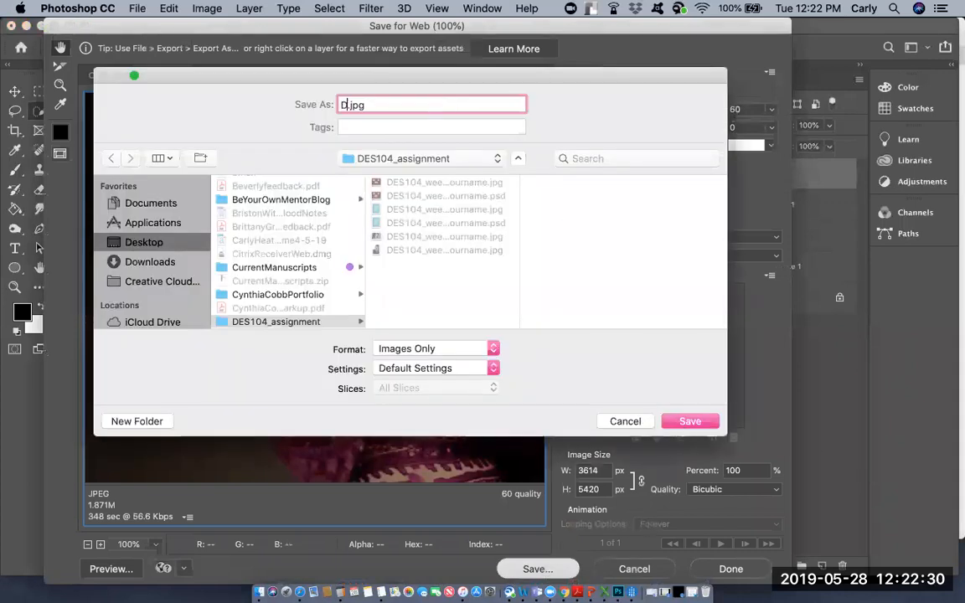
text(04_week)
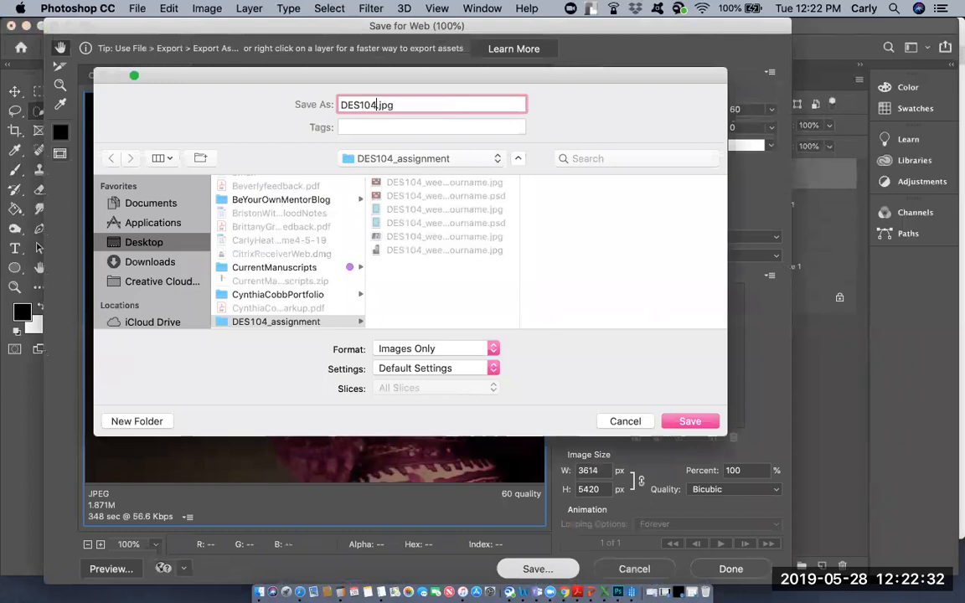
text(2assessment_yourname)
click(694, 423)
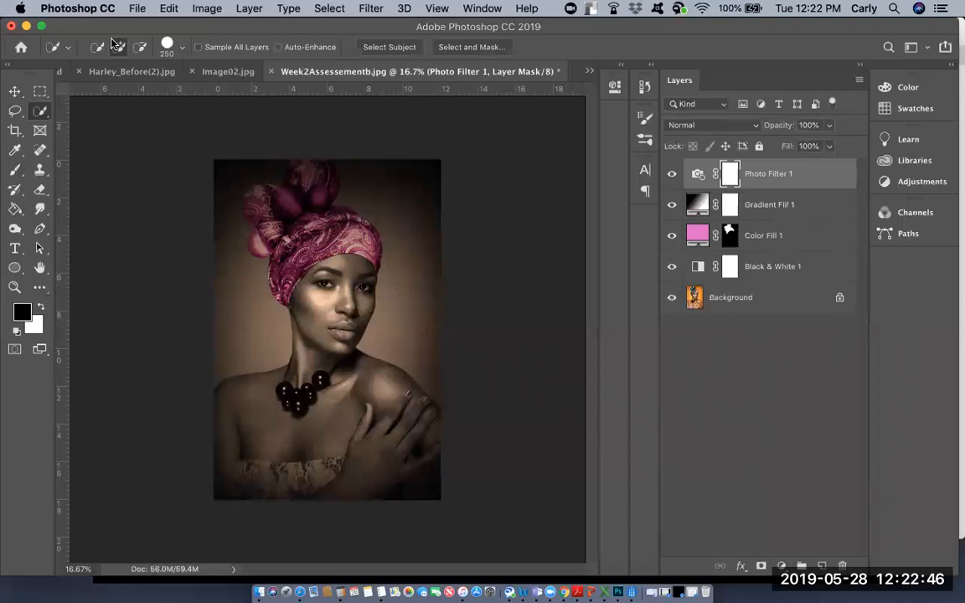
Step: Create a new 7 x 5 inch landscape document at 72 pixels/inch in RGB Color with a white background
click(137, 9)
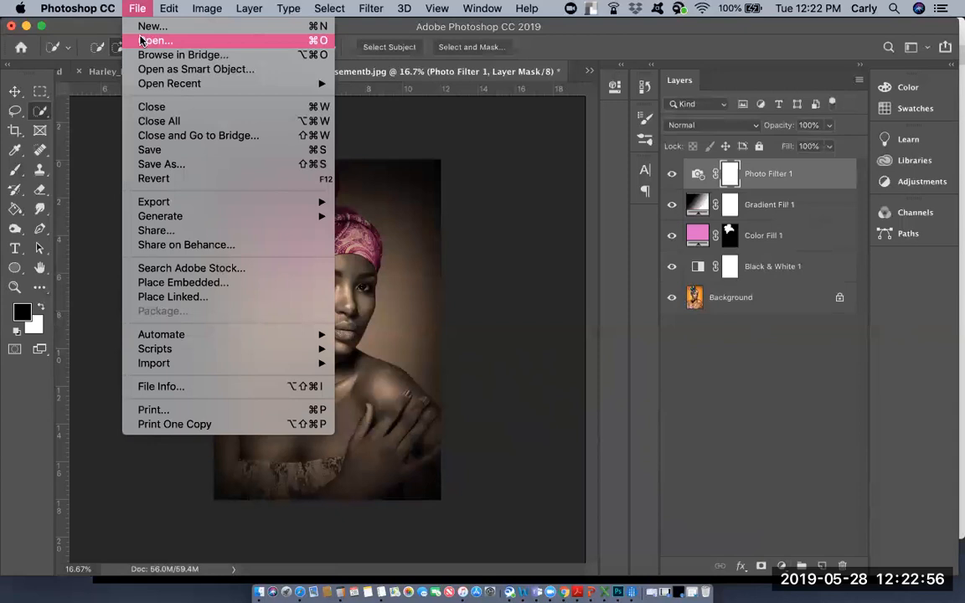
click(141, 31)
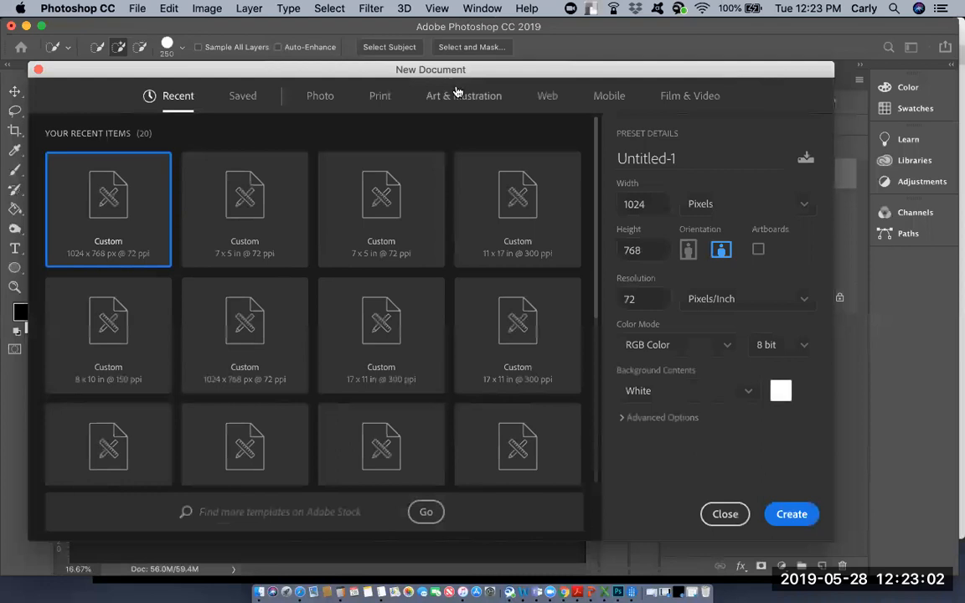
click(751, 206)
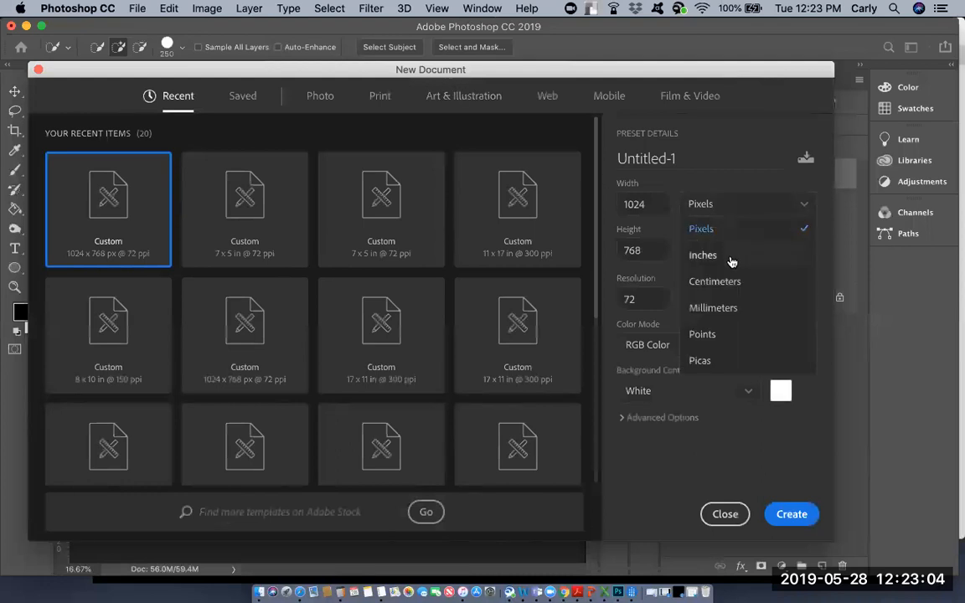
click(728, 256)
double_click(657, 202)
text(7)
double_click(654, 248)
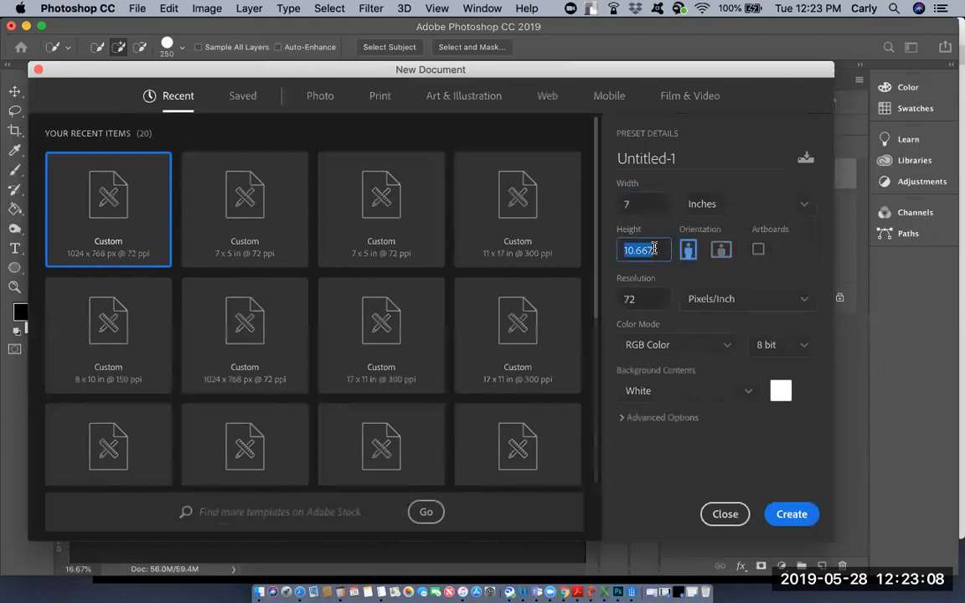
click(793, 512)
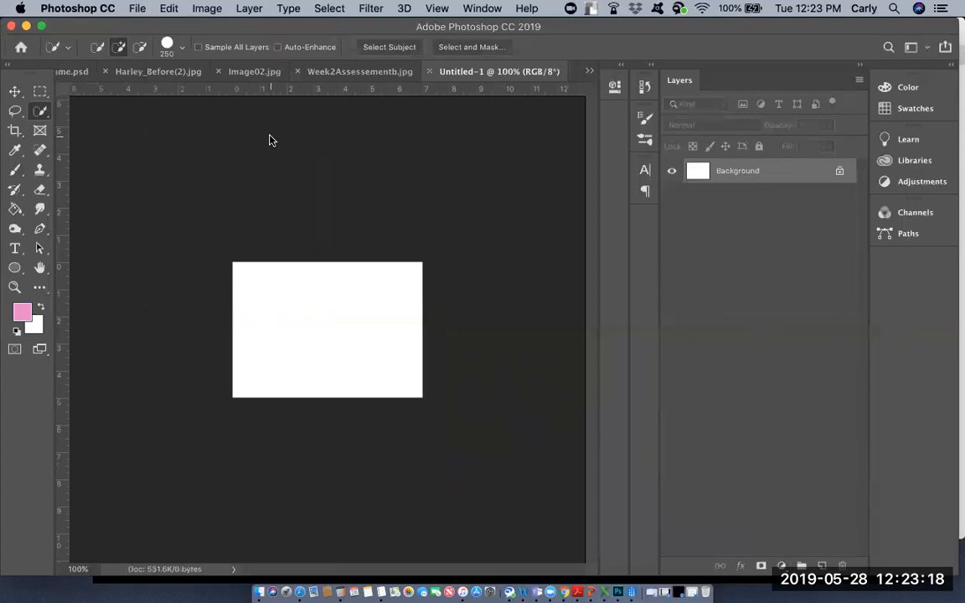
Step: Place Background1.jpg embedded, scale it to about 74% and position it so it covers the canvas with the spotlight circle near the lower edge
click(132, 10)
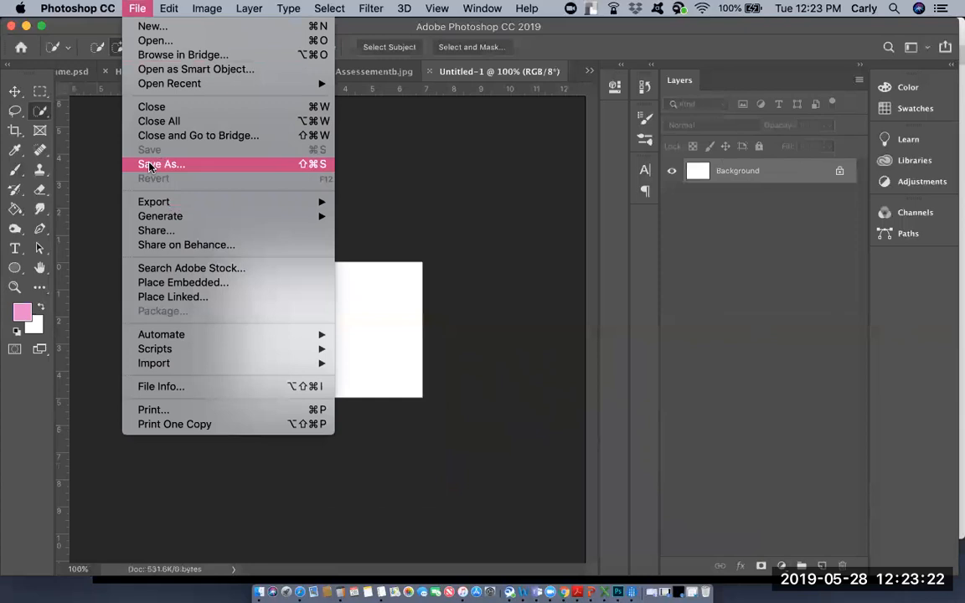
click(175, 285)
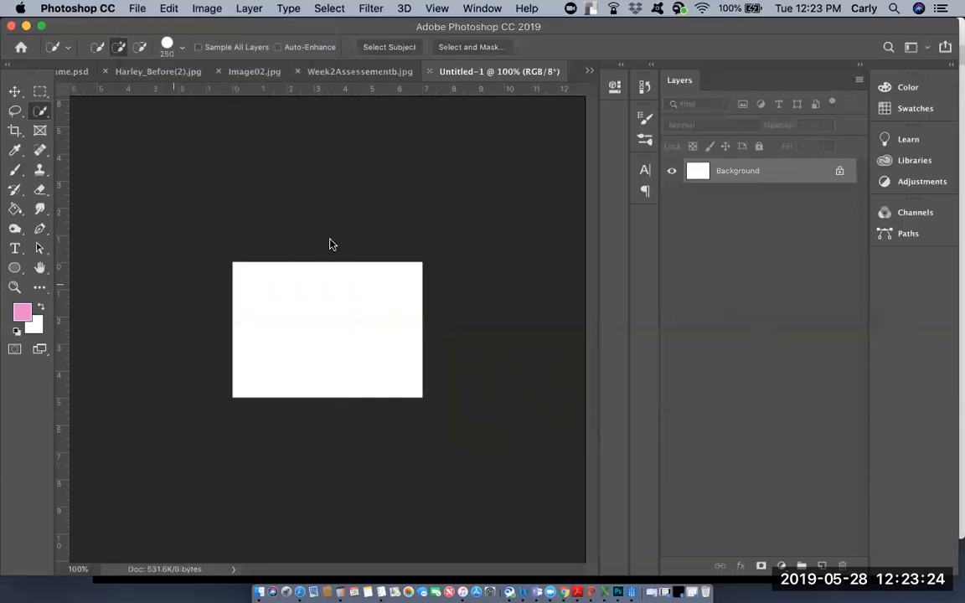
click(329, 183)
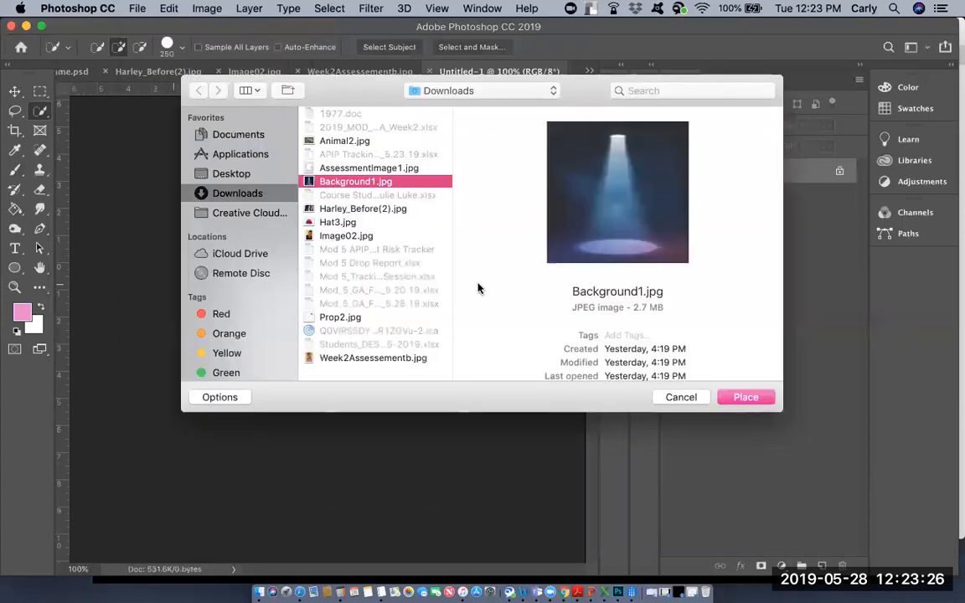
click(746, 397)
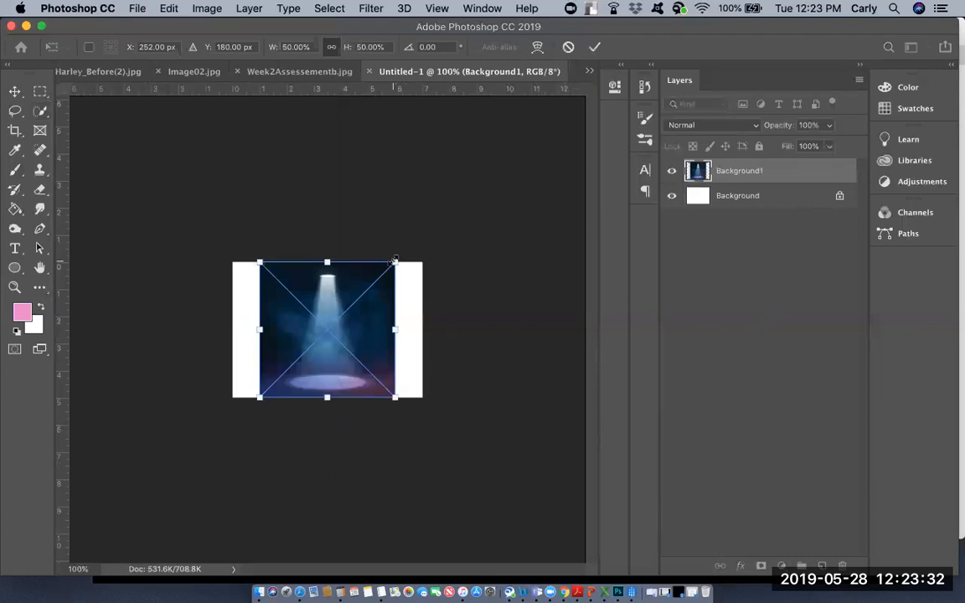
drag(394, 261, 428, 229)
drag(260, 400, 219, 428)
drag(302, 403, 300, 382)
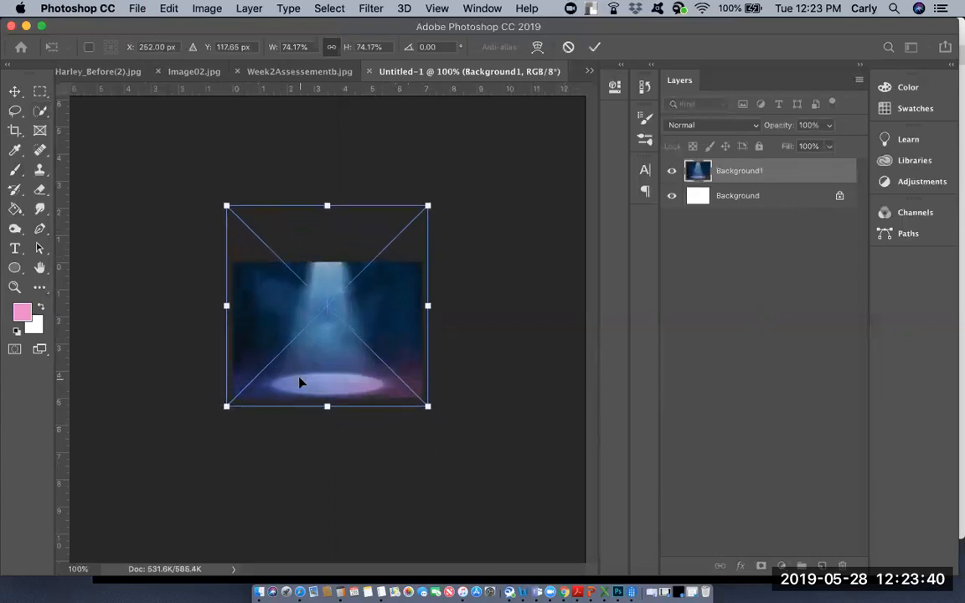
key(Return)
key(w)
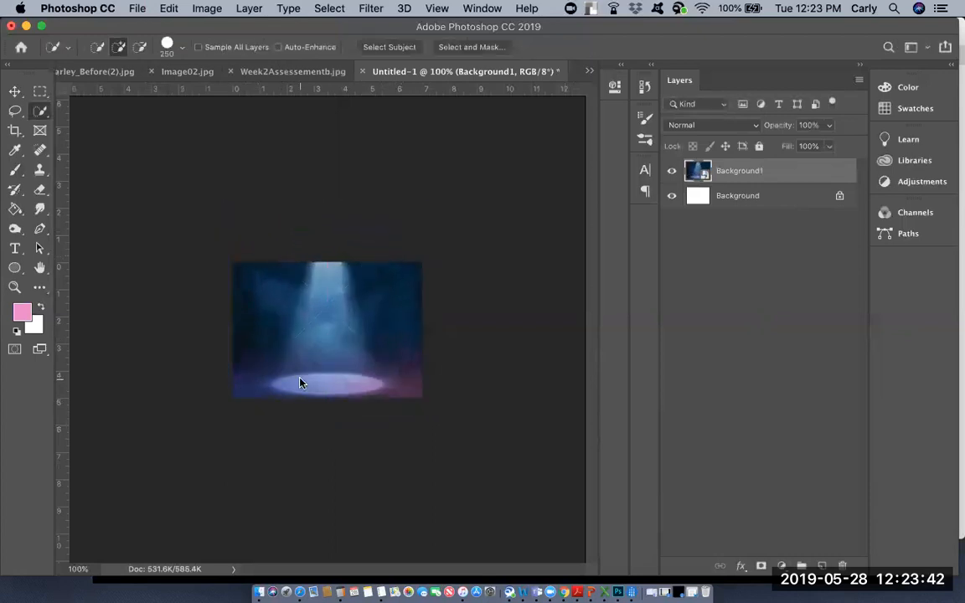
Step: Place Animal2.jpg embedded above the spotlight background, scaled to about 26% with the capybara positioned over the light circle
click(136, 8)
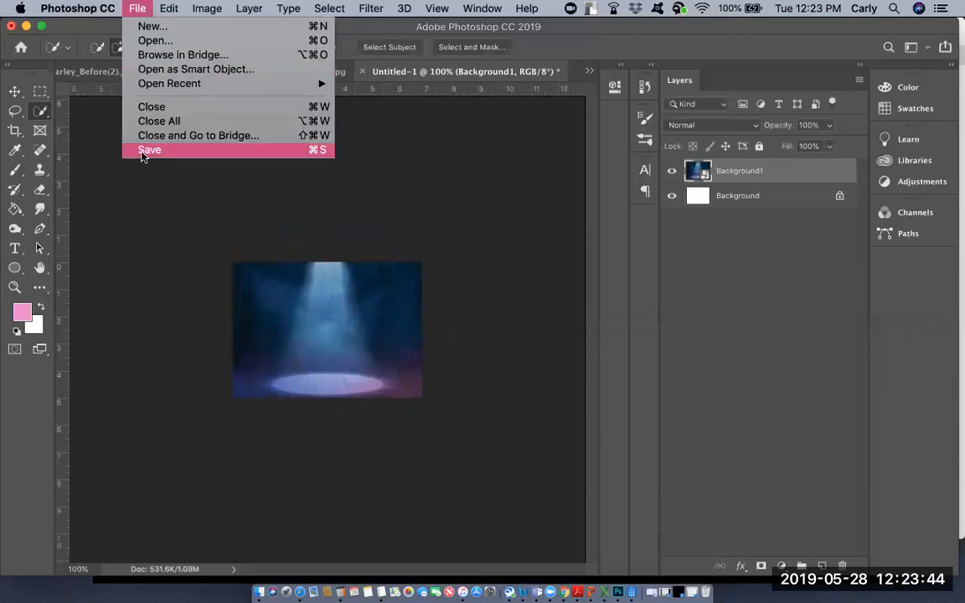
click(144, 283)
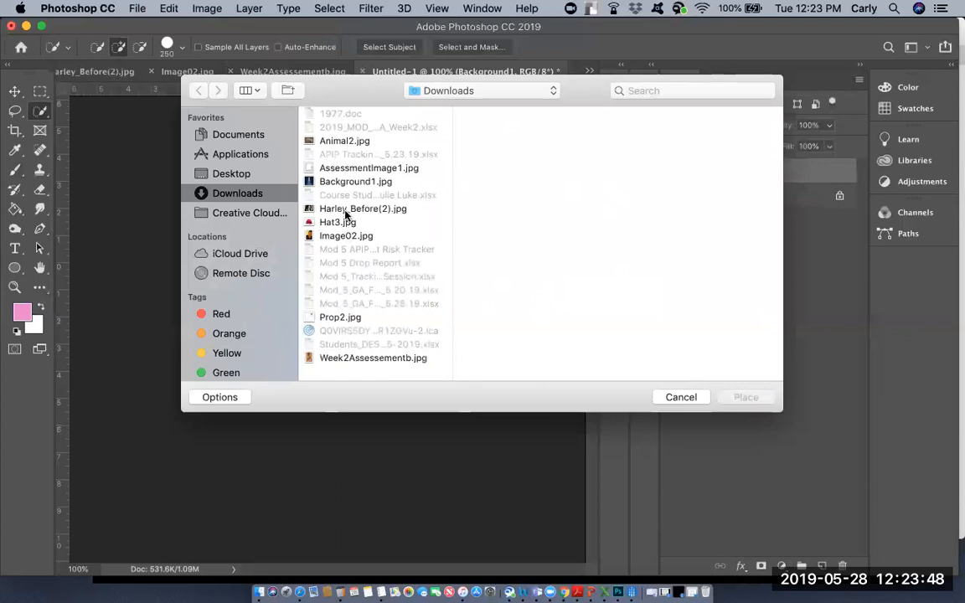
click(339, 141)
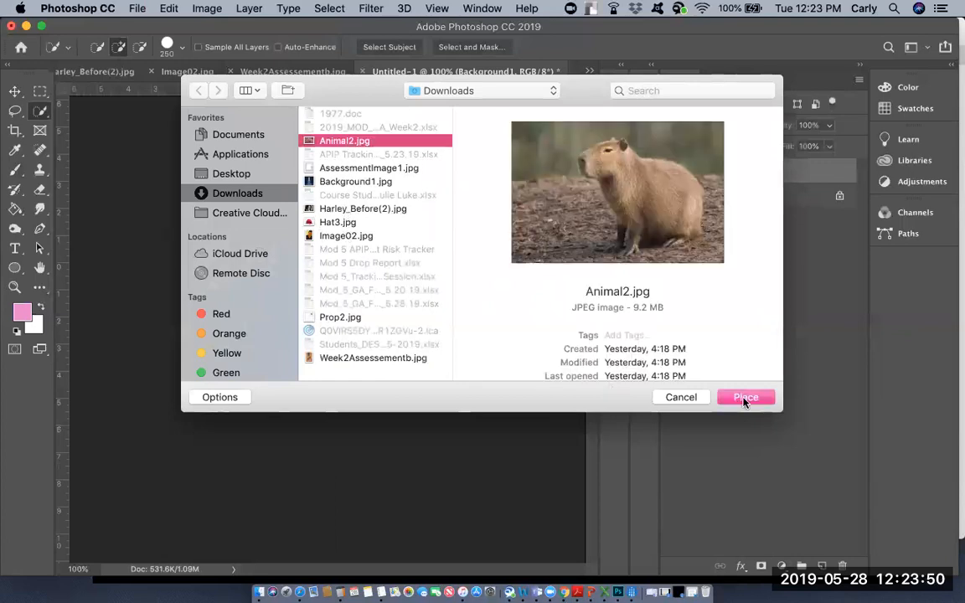
click(745, 398)
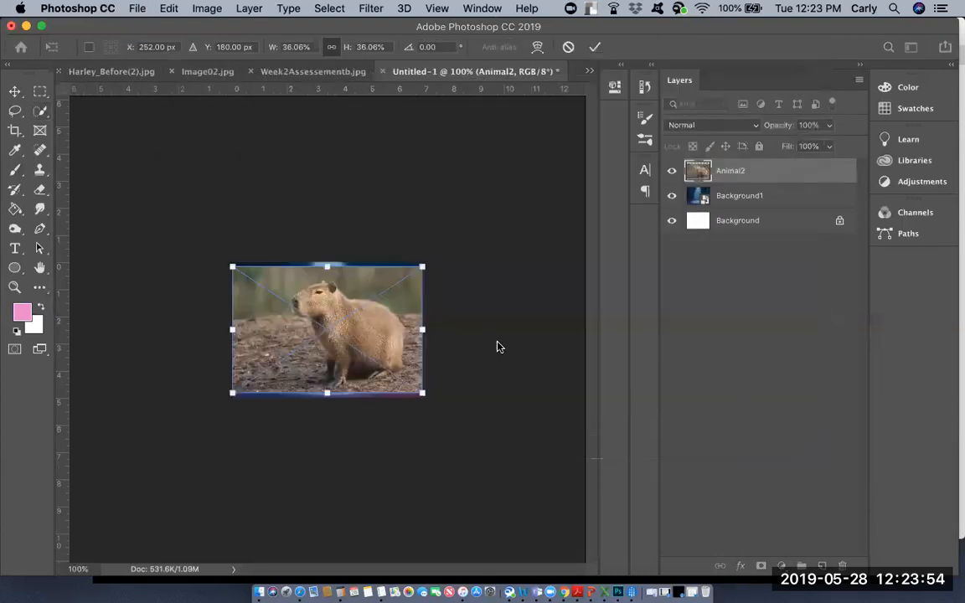
drag(423, 267, 370, 300)
mouse_move(336, 339)
mouse_down()
mouse_move(361, 331)
mouse_move(351, 337)
mouse_up()
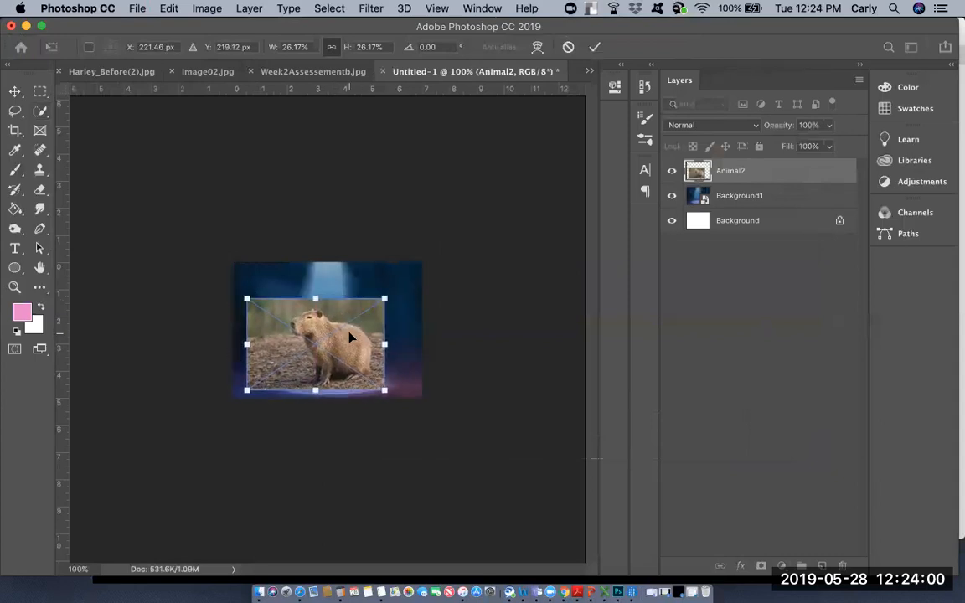
key(Return)
key(w)
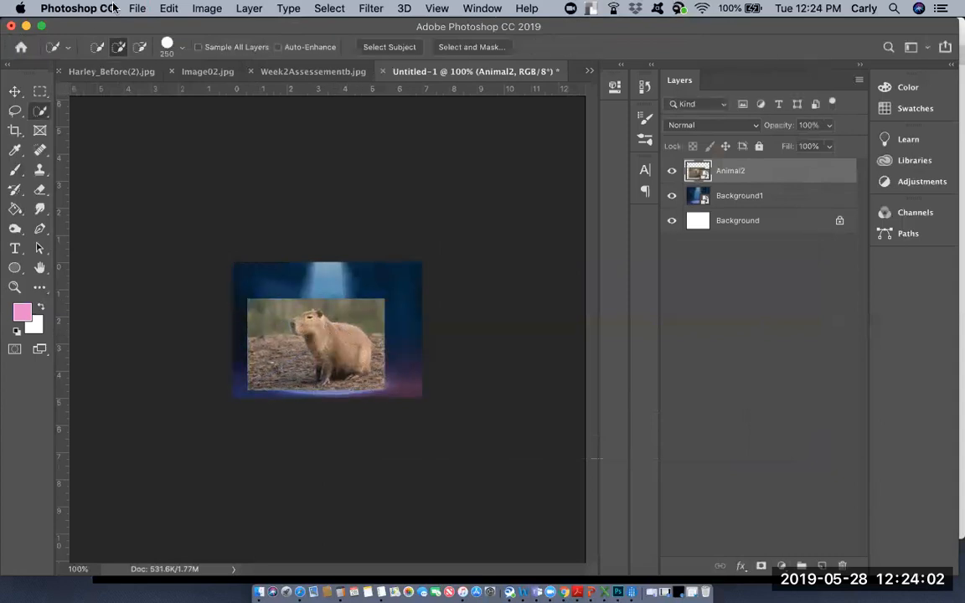
Step: Place Hat3.jpg embedded above the capybara, scale it to about 26% and position the hat over the animal's head
click(134, 9)
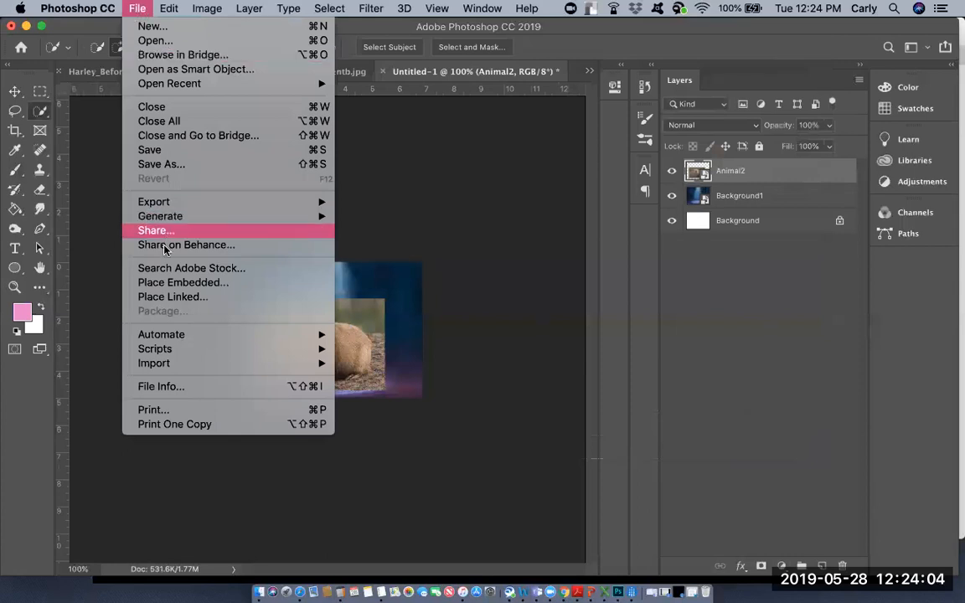
click(170, 282)
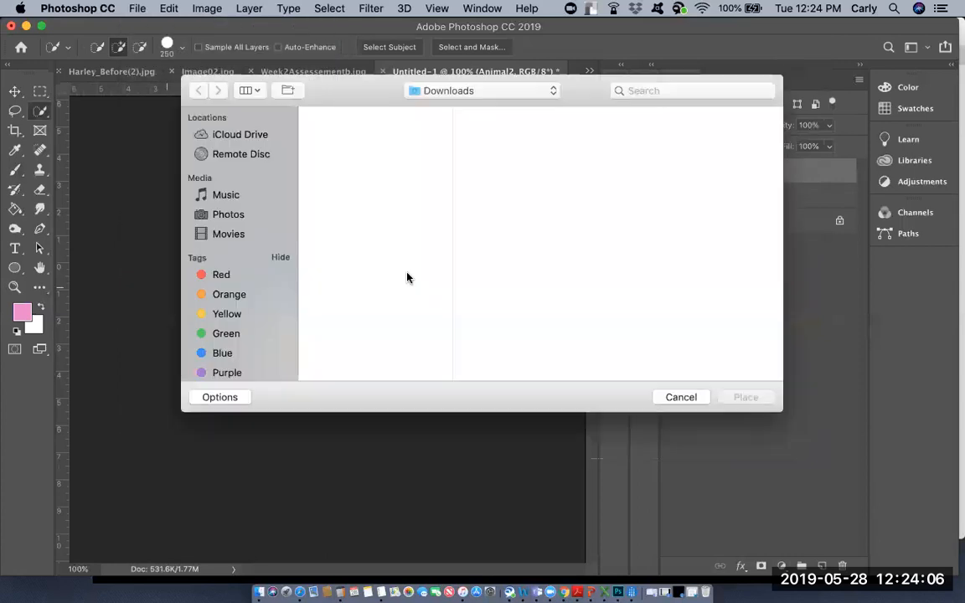
click(344, 222)
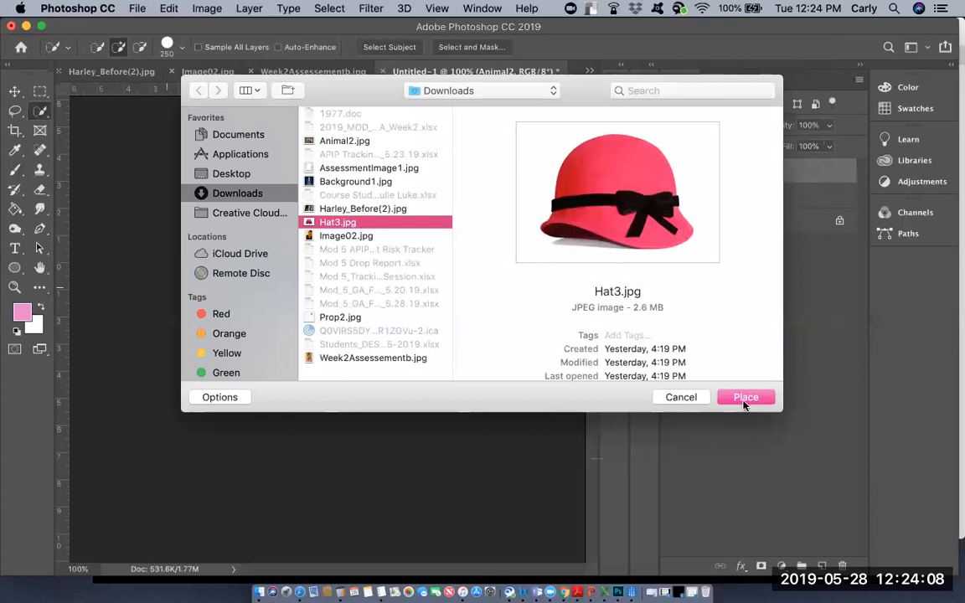
click(745, 397)
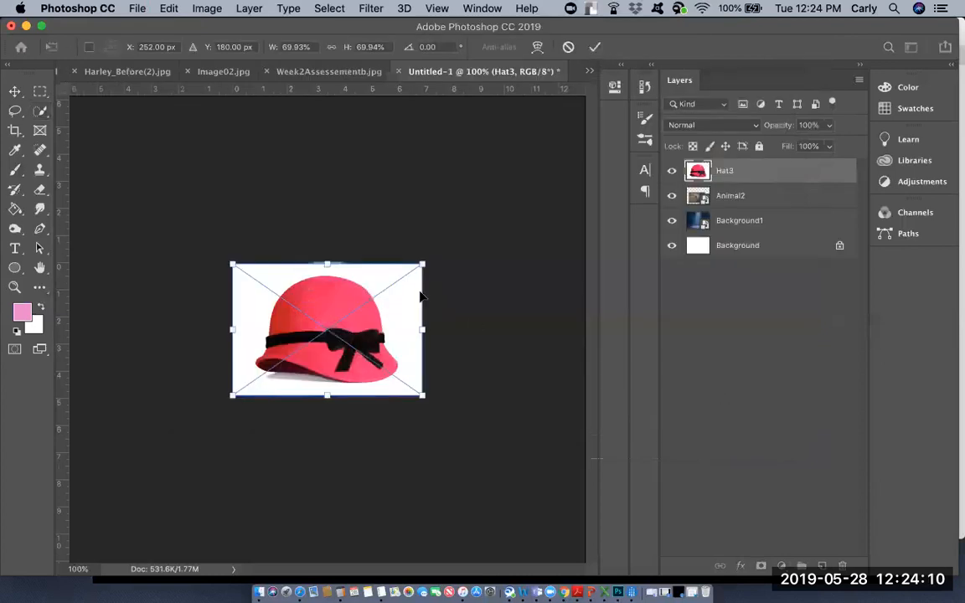
drag(421, 266, 323, 328)
drag(299, 363, 335, 304)
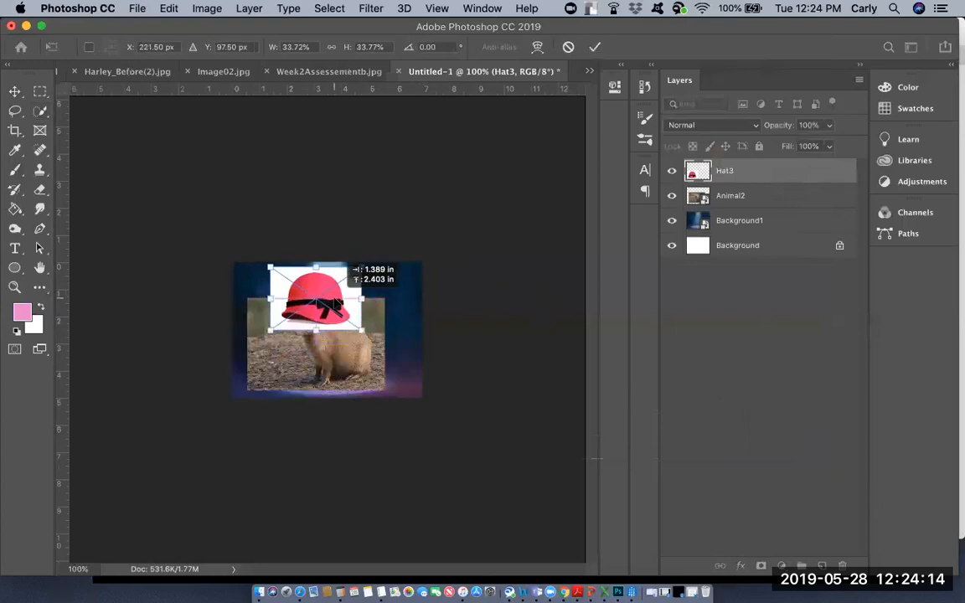
drag(270, 331, 338, 312)
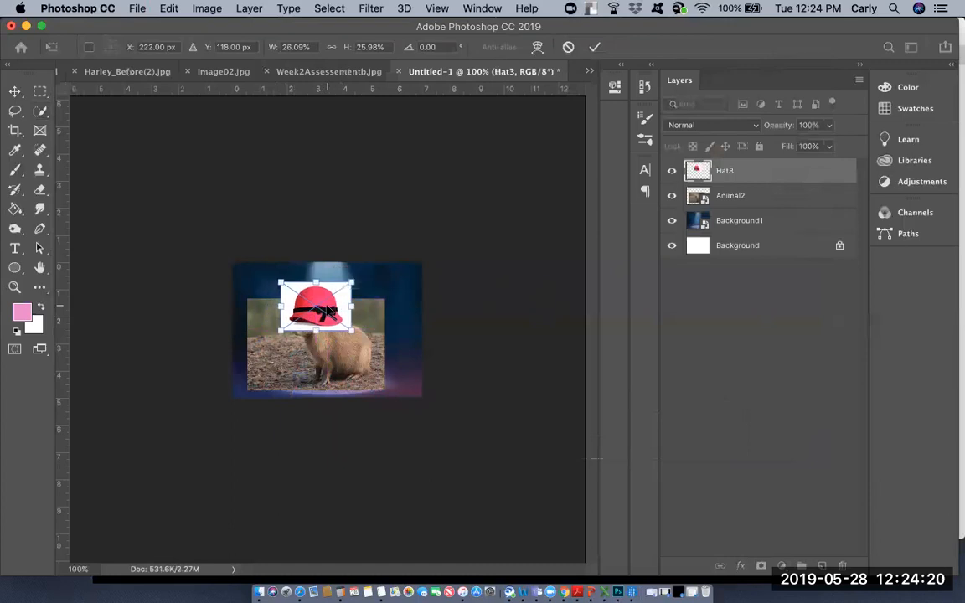
key(Return)
key(w)
Step: Place Prop2.jpg, the star wand image, embedded on top of the hat layer
click(139, 9)
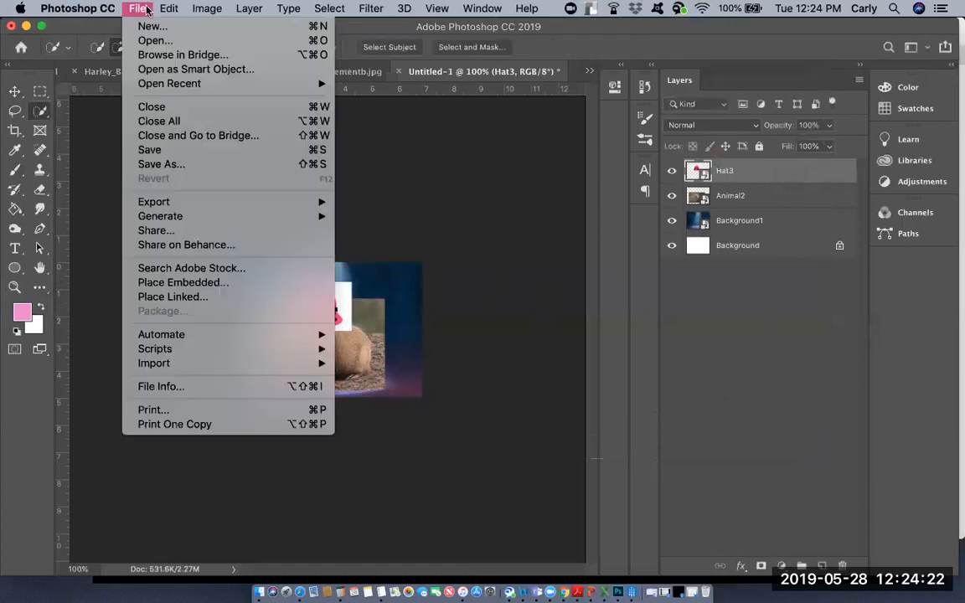
click(124, 289)
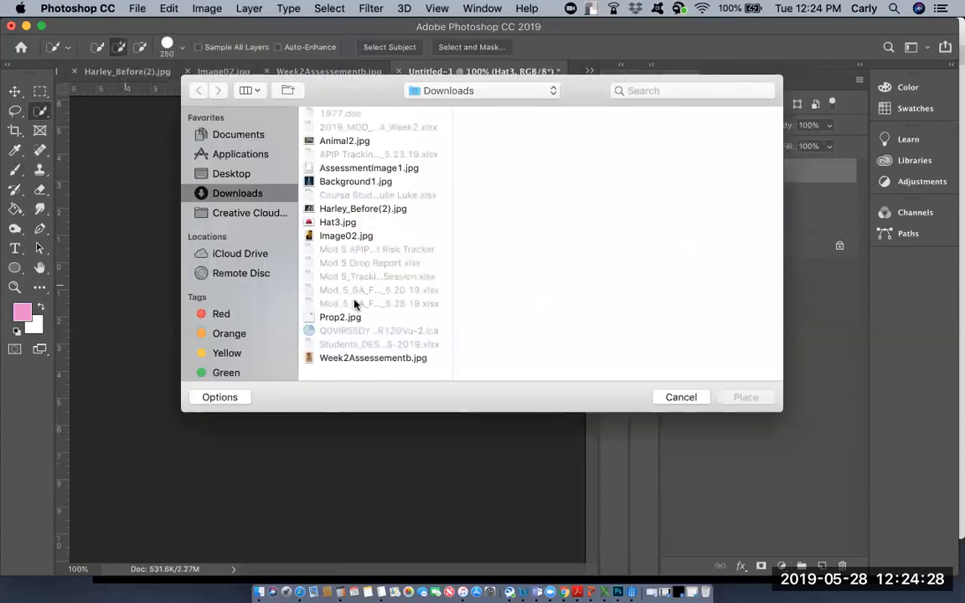
click(327, 318)
click(748, 398)
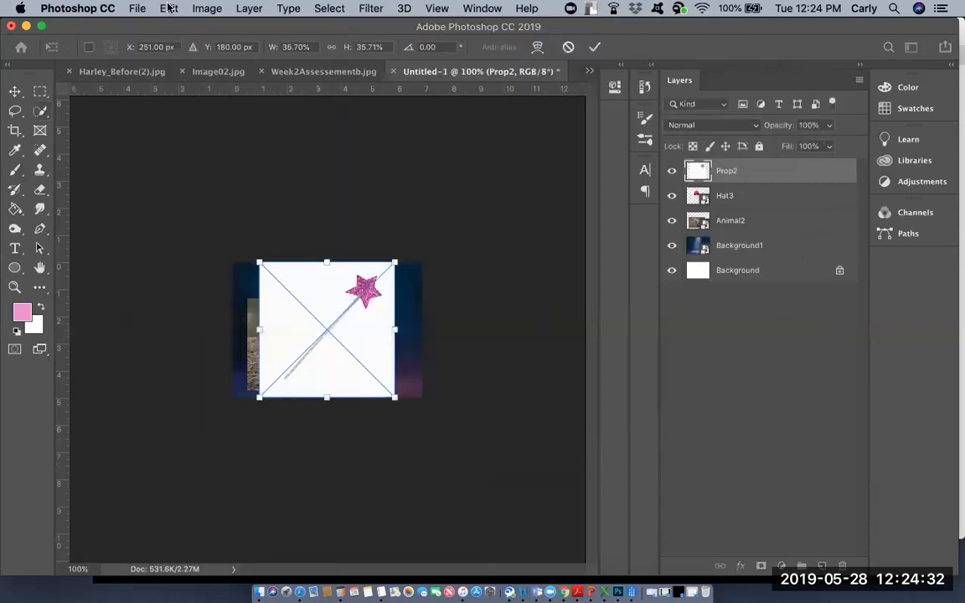
Step: Flip the Prop2 wand image horizontally, scale it to about 17% and place it beside the capybara's front, below the hat
click(206, 9)
click(171, 9)
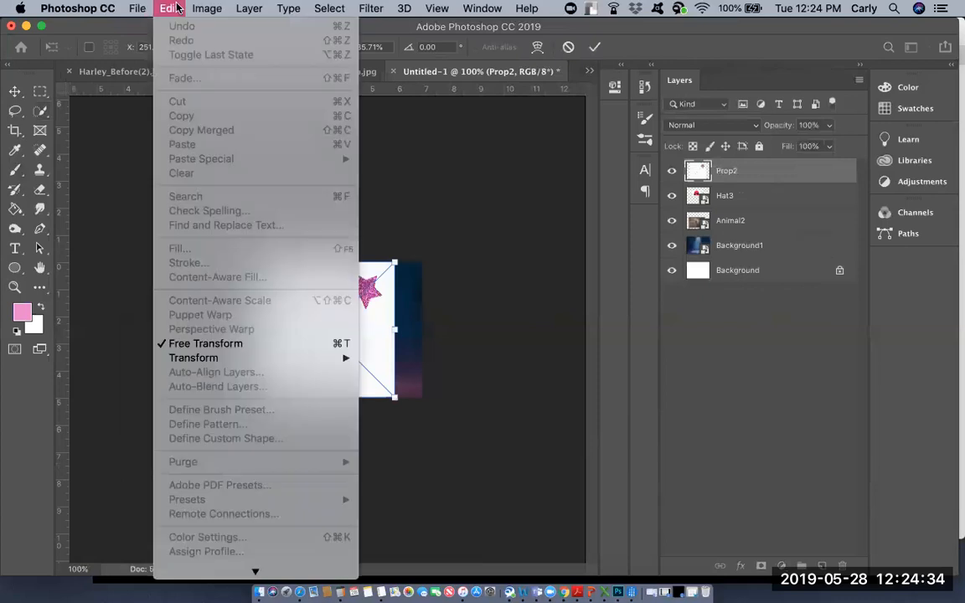
mouse_move(220, 361)
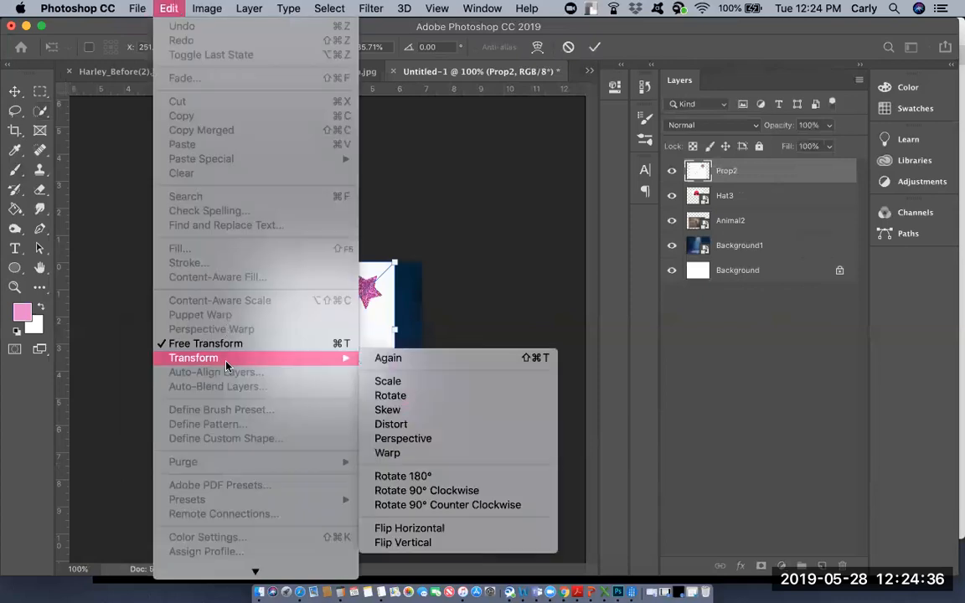
click(471, 528)
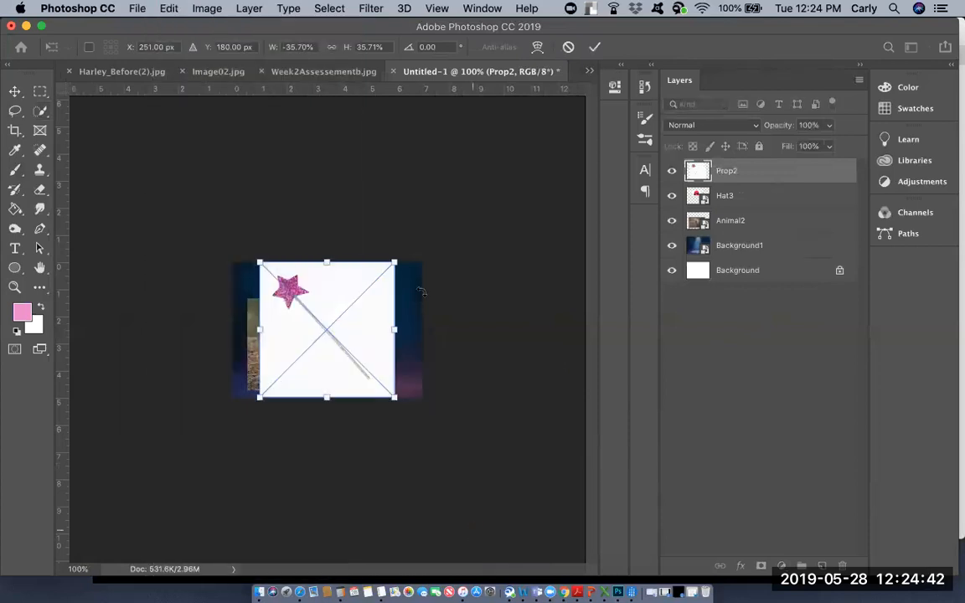
mouse_move(394, 262)
mouse_down()
mouse_move(318, 329)
mouse_move(309, 341)
mouse_move(327, 329)
mouse_move(306, 353)
mouse_move(295, 346)
mouse_up()
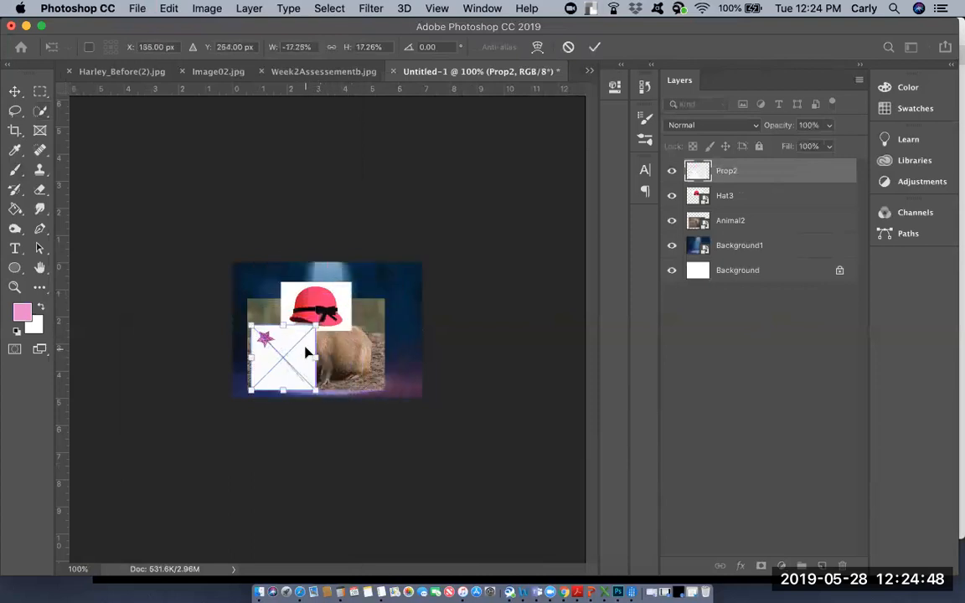
key(Return)
Step: Outline the star and stick of the wand with the Polygonal Lasso and mask the Prop2 layer to that selection
key(w)
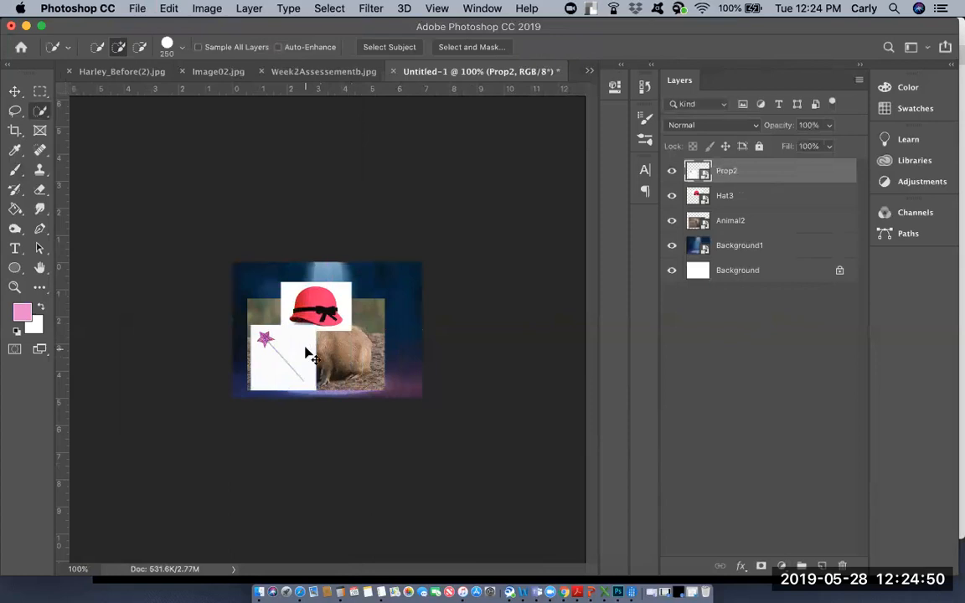
key(super+equal)
key(super+equal)
key(super+equal)
key(super+equal)
key(super+equal)
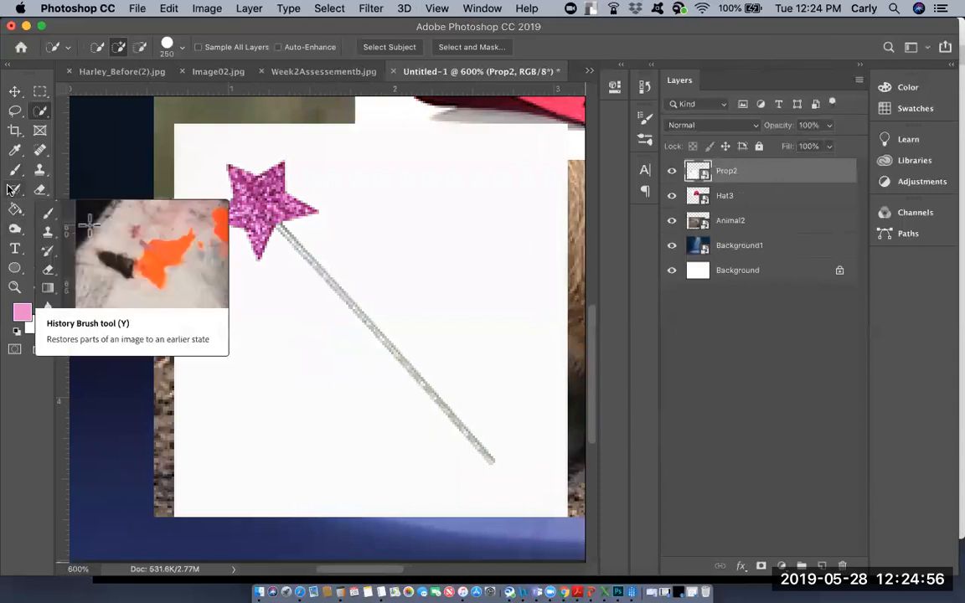
click(37, 111)
click(14, 113)
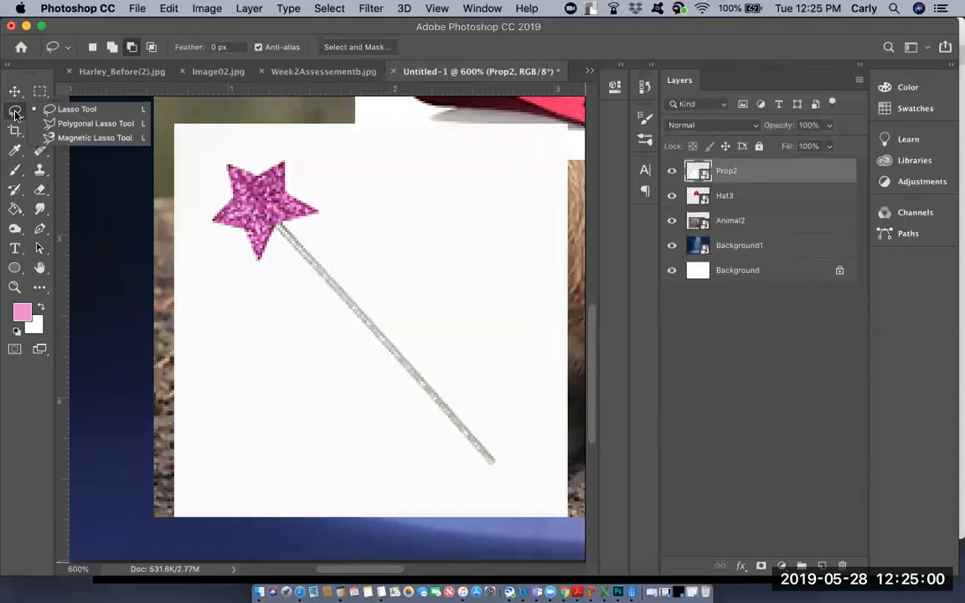
click(61, 124)
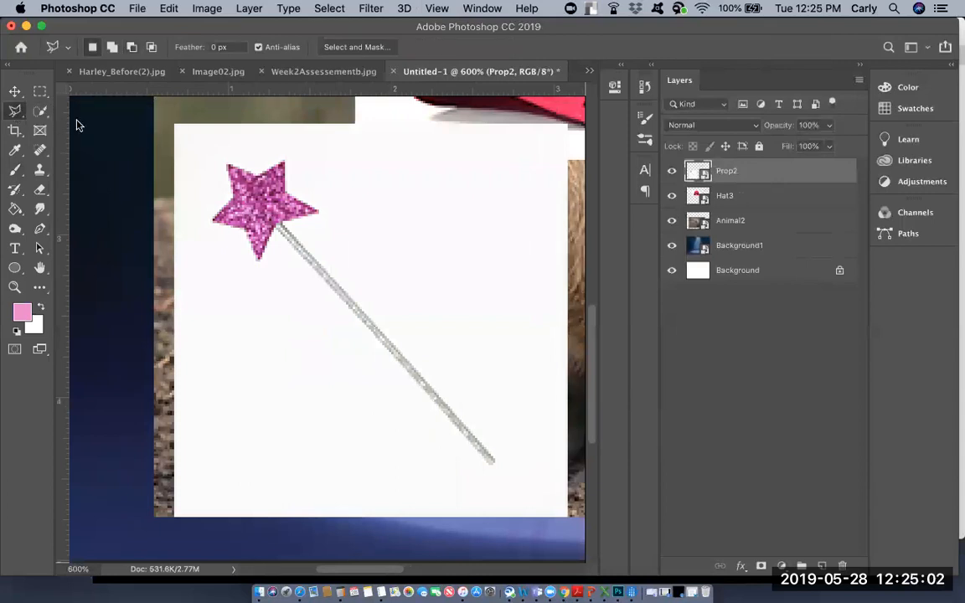
click(493, 462)
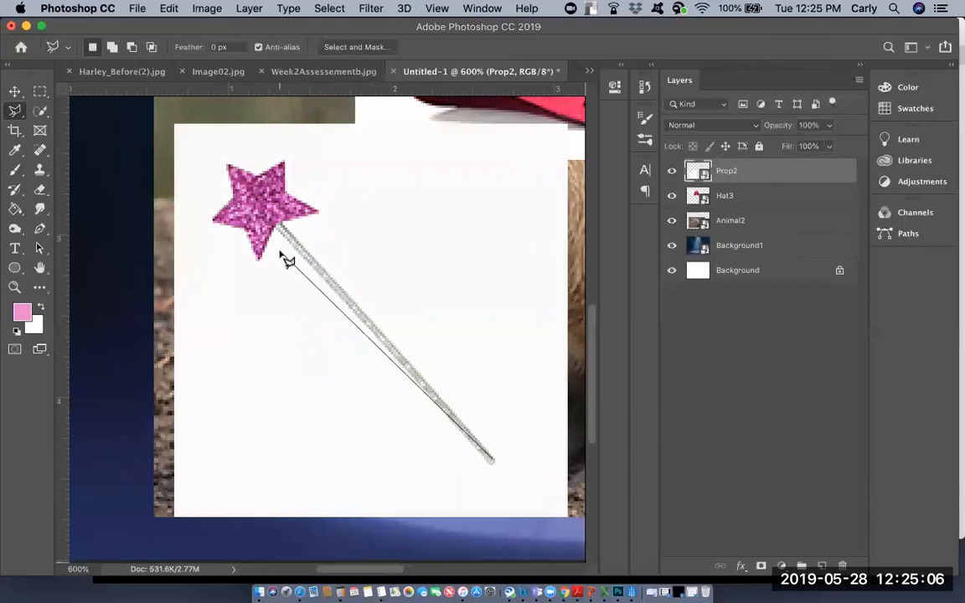
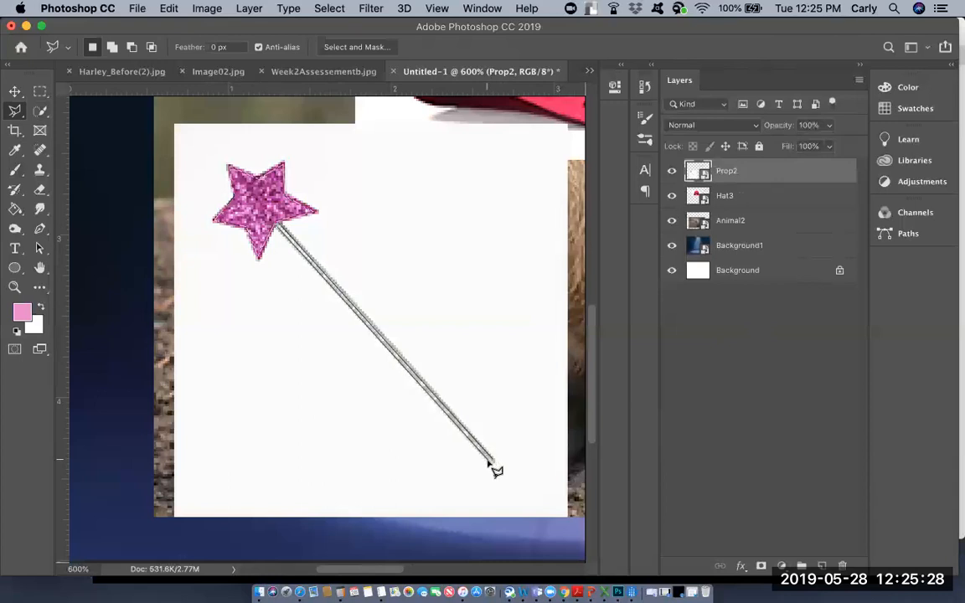
double_click(499, 466)
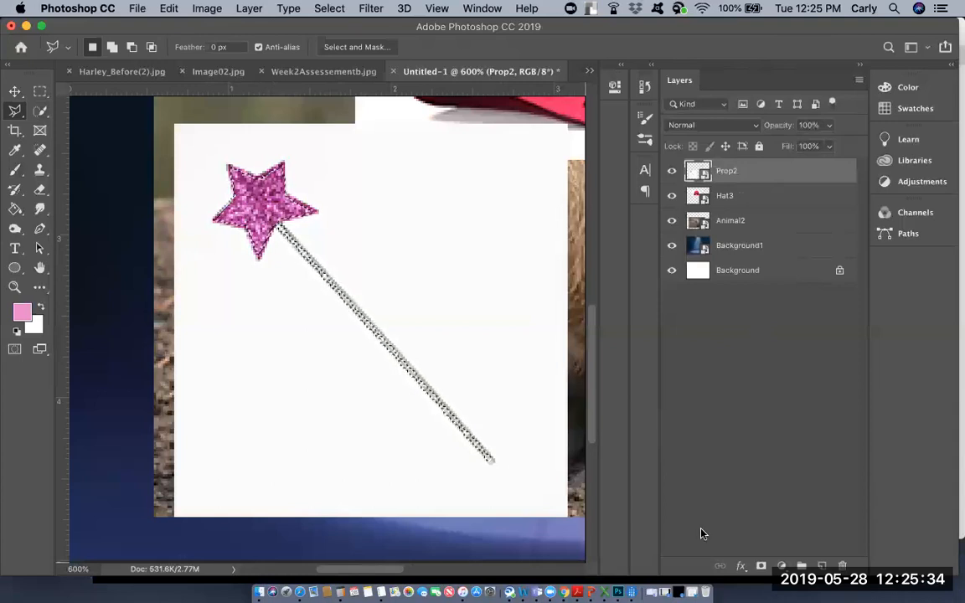
click(763, 567)
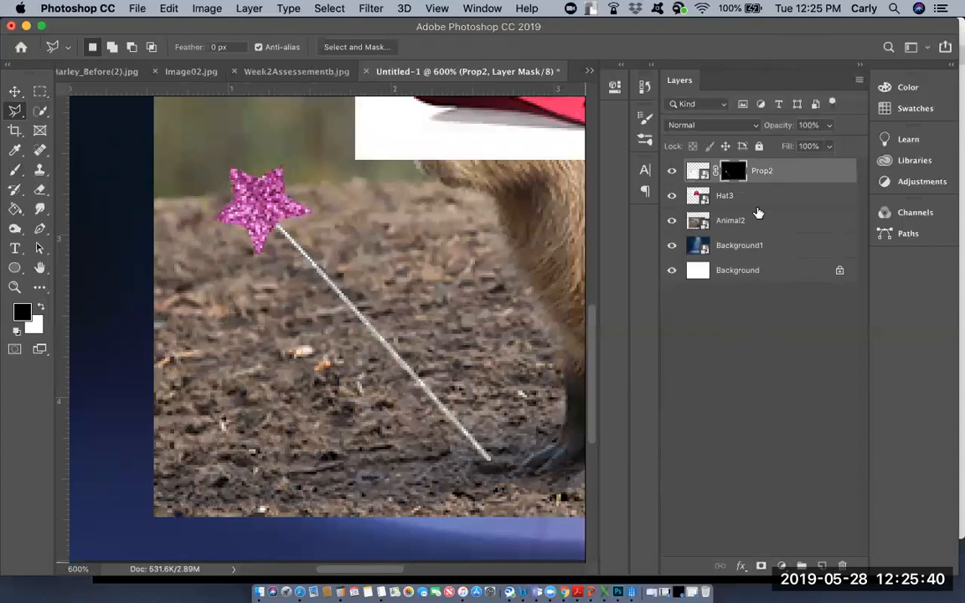
Step: Select the pink hat on the Hat3 layer with the Quick Selection tool and mask out its white background
click(687, 195)
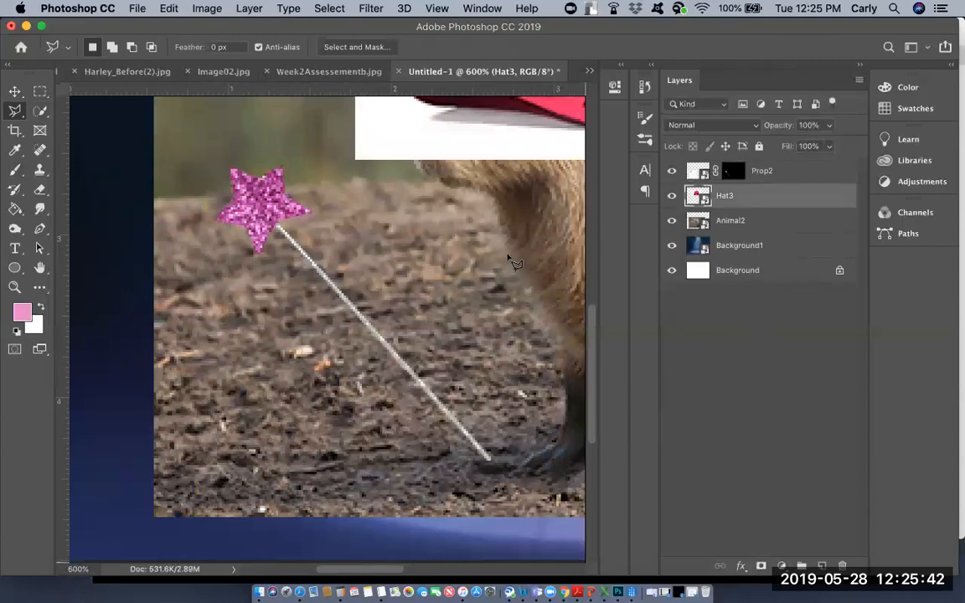
scroll(510, 259, up, 5)
scroll(510, 259, right, 5)
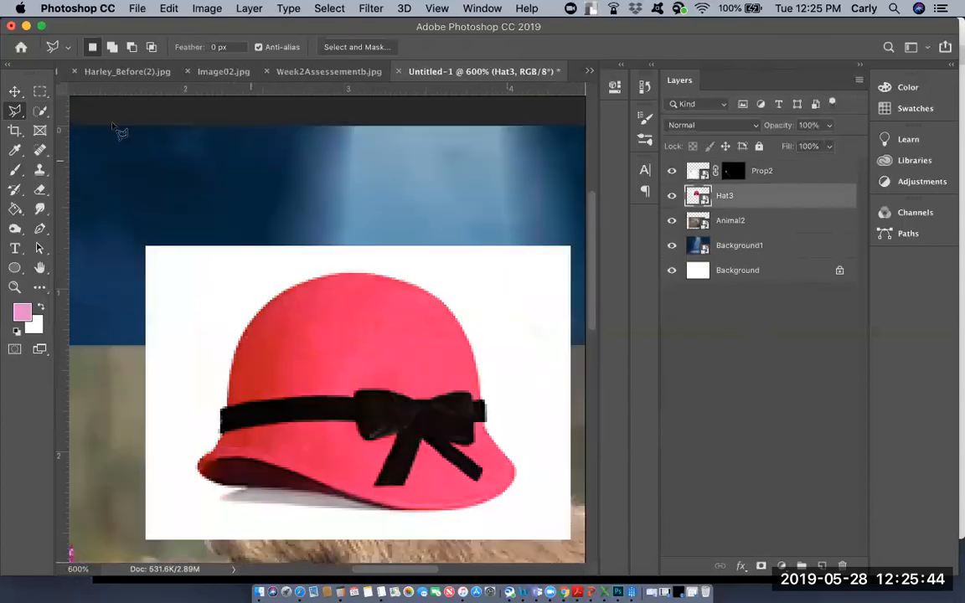
click(42, 111)
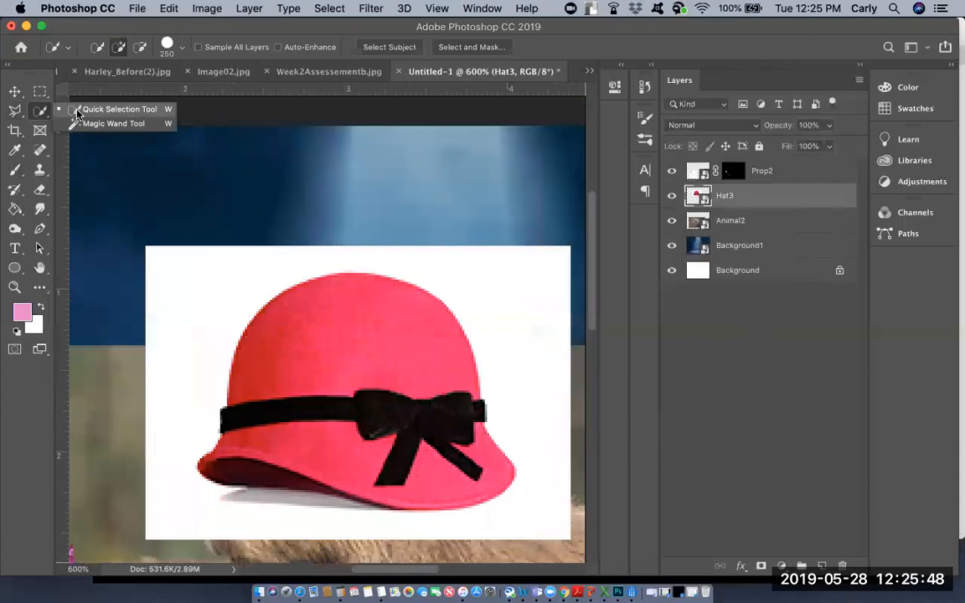
click(76, 113)
key(bracketleft)
key(bracketleft)
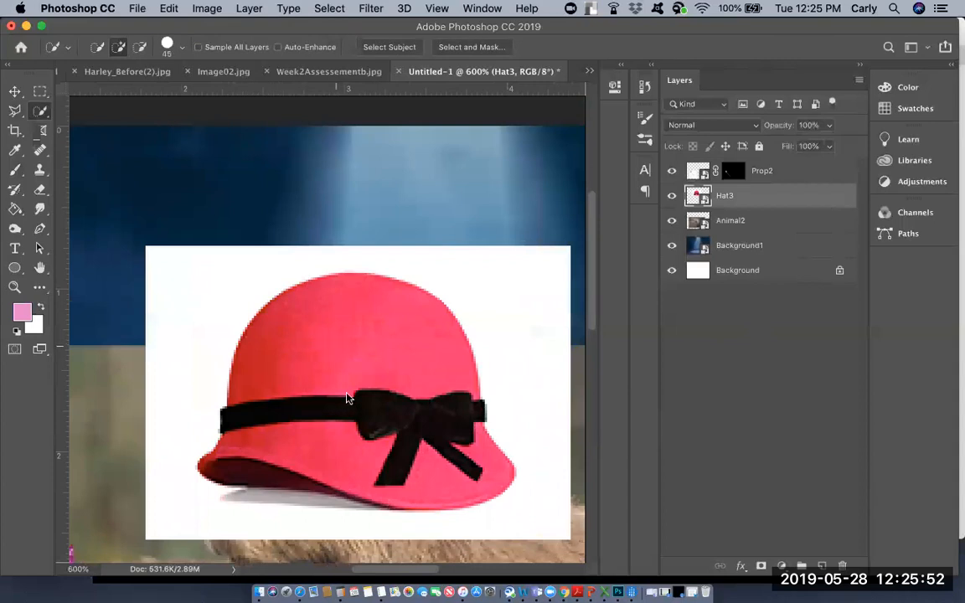
click(333, 404)
drag(377, 435, 398, 448)
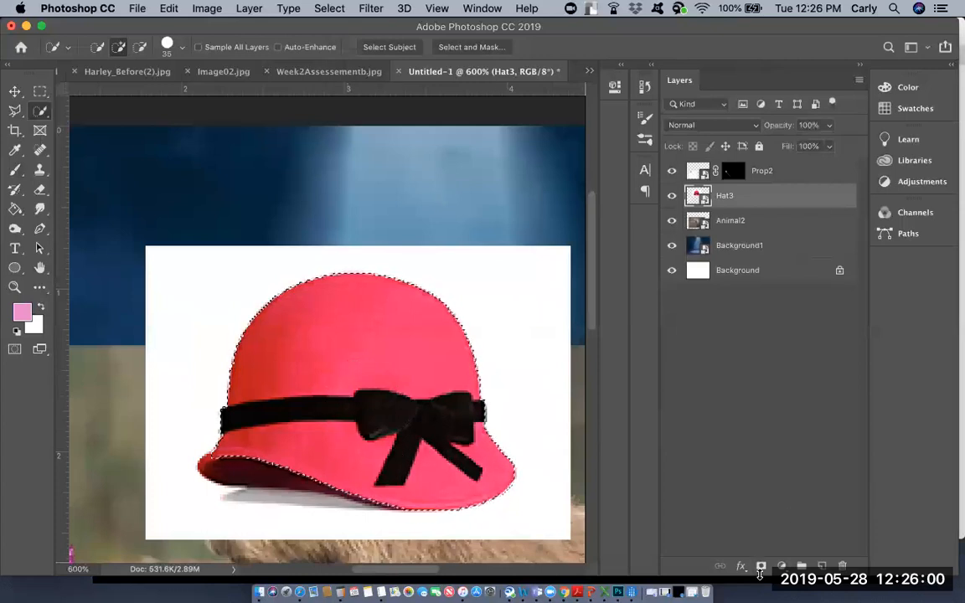
click(760, 569)
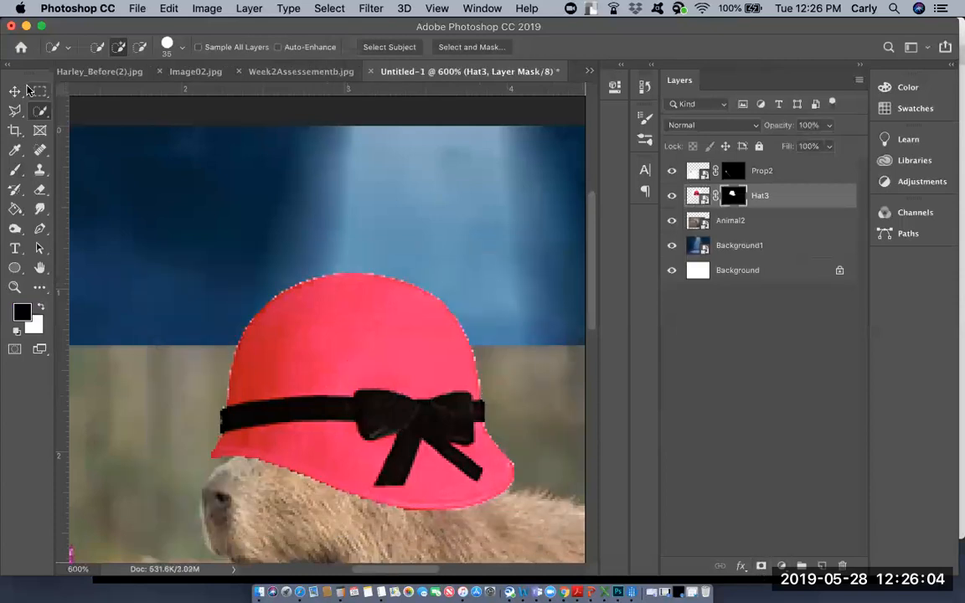
Step: Shift the masked hat slightly toward the capybara's ear and rotate it clockwise by about 3 degrees
key(v)
drag(302, 302, 319, 309)
drag(178, 248, 165, 215)
drag(263, 335, 267, 339)
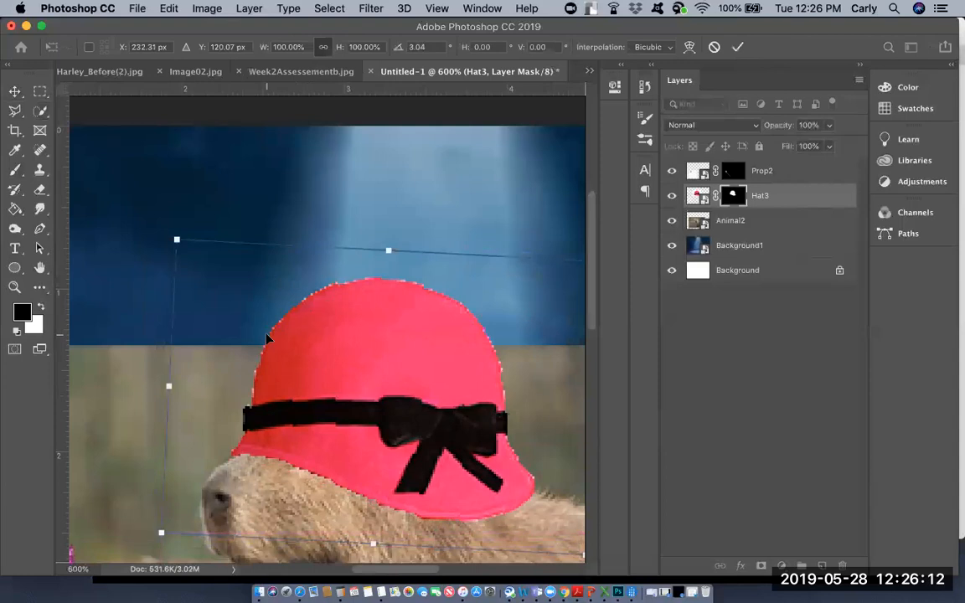
key(Return)
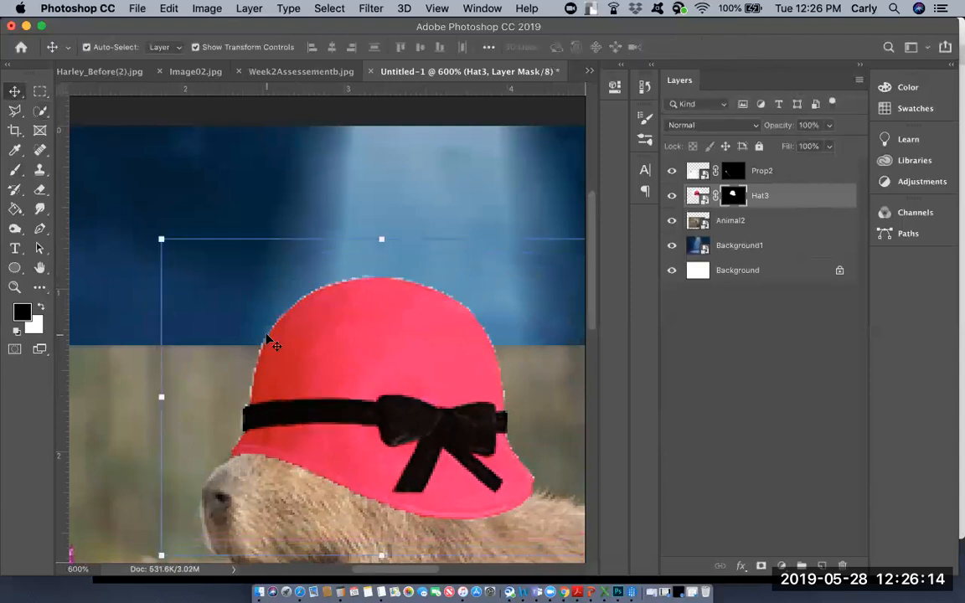
Step: Hide the Hat3 and Prop2 layers and make the Animal2 layer active
key(super+minus)
key(super+minus)
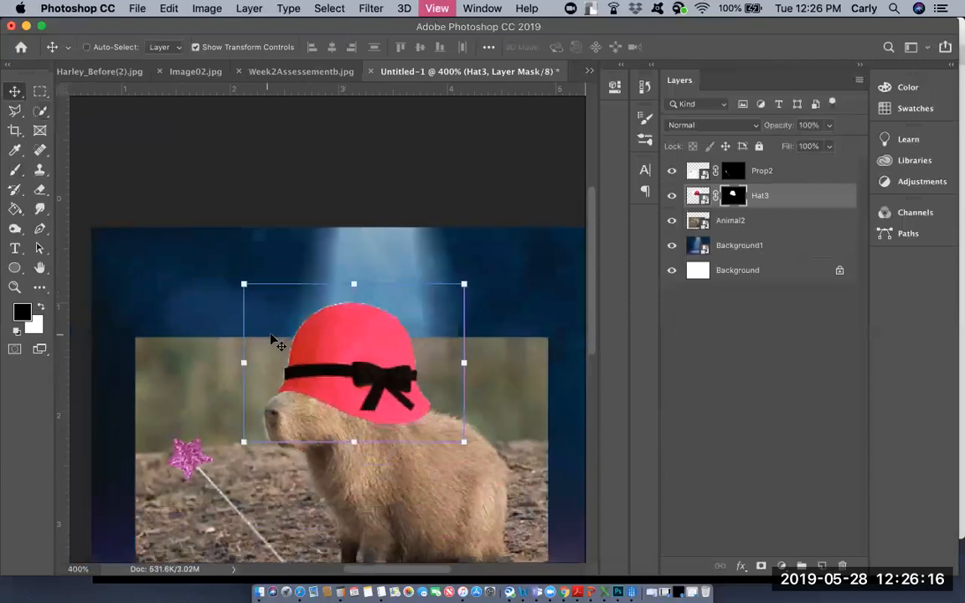
key(super+minus)
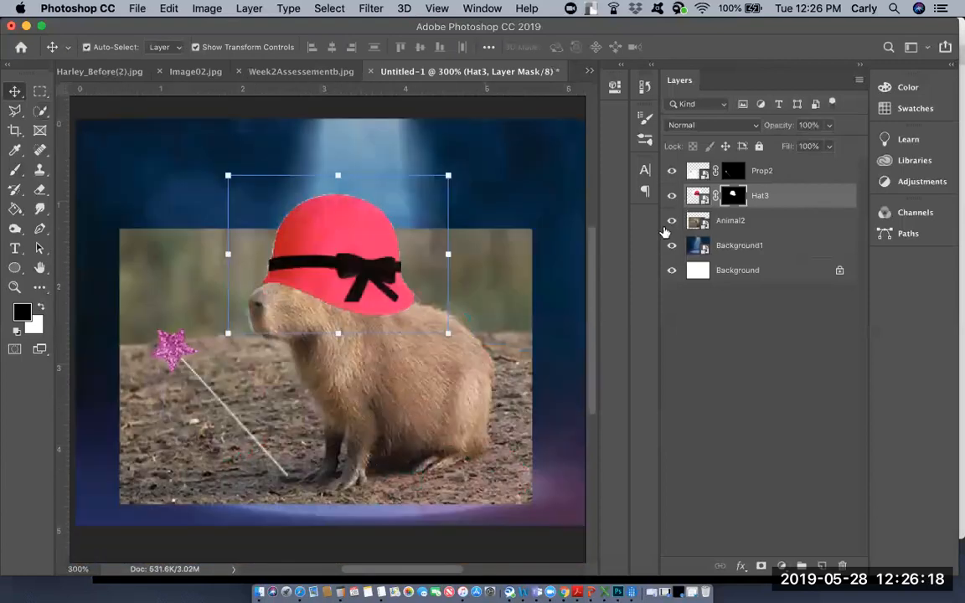
click(671, 196)
click(671, 170)
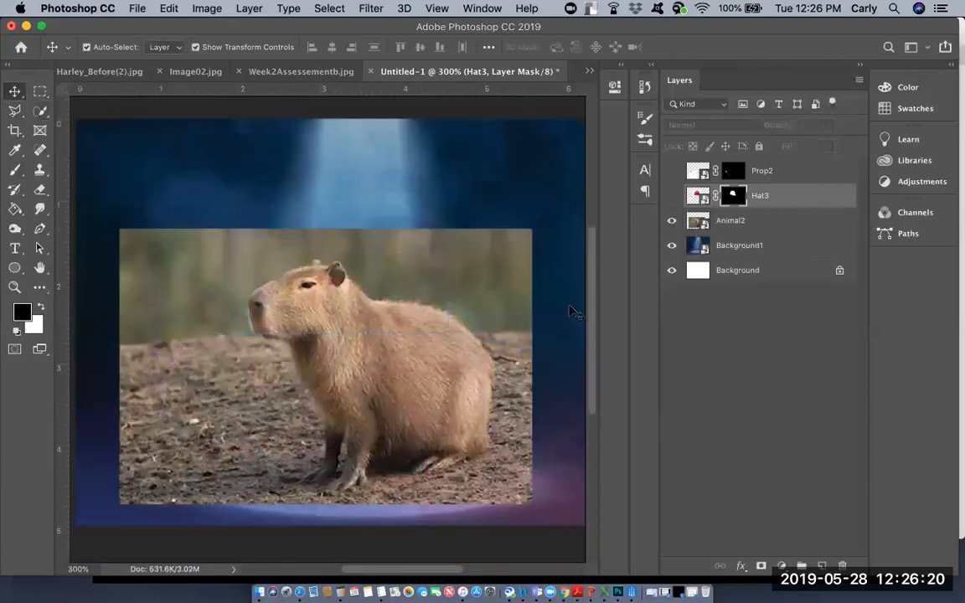
click(742, 227)
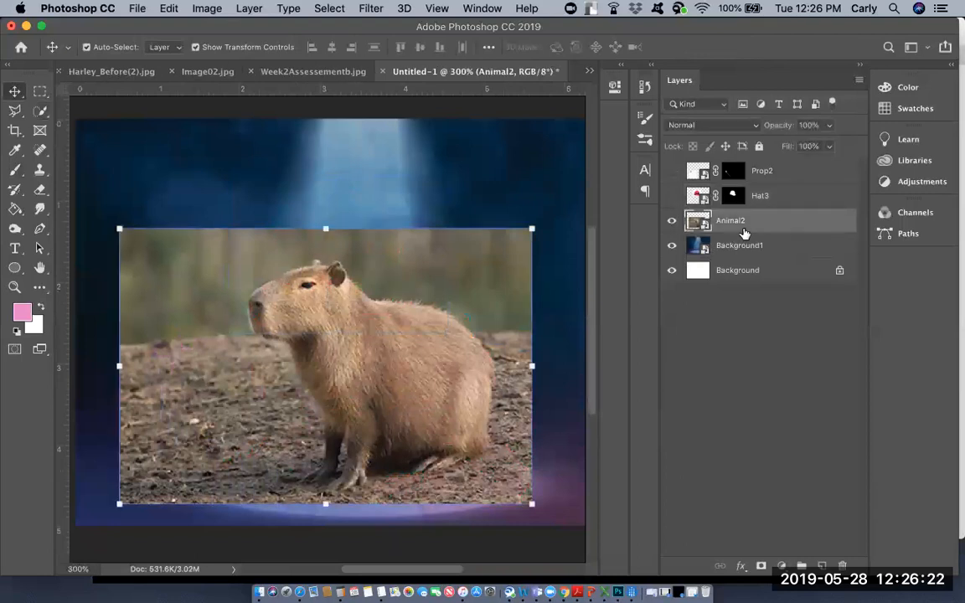
Step: Choose the Brush tool and set its hardness to 100%
key(super+plus)
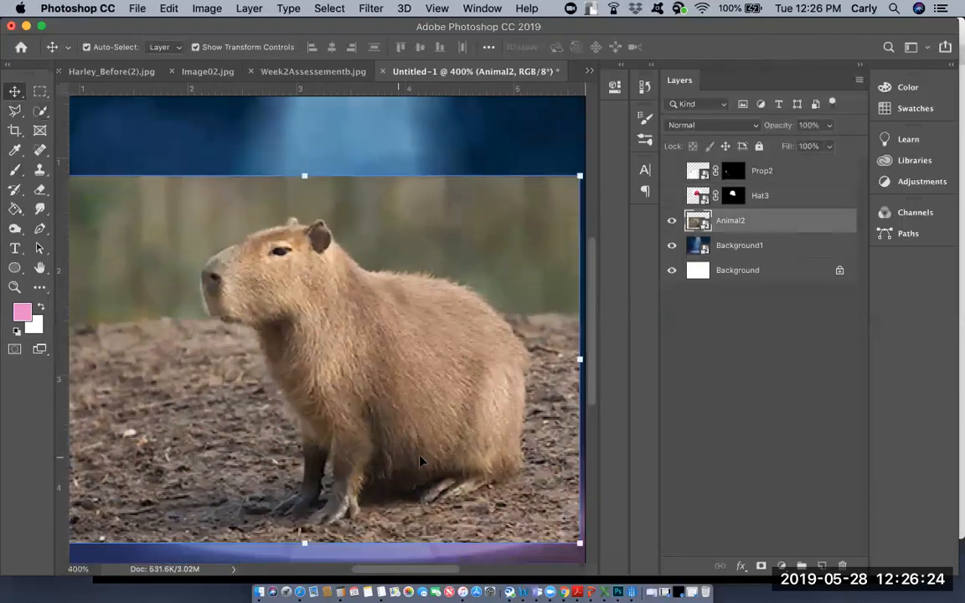
key(super+plus)
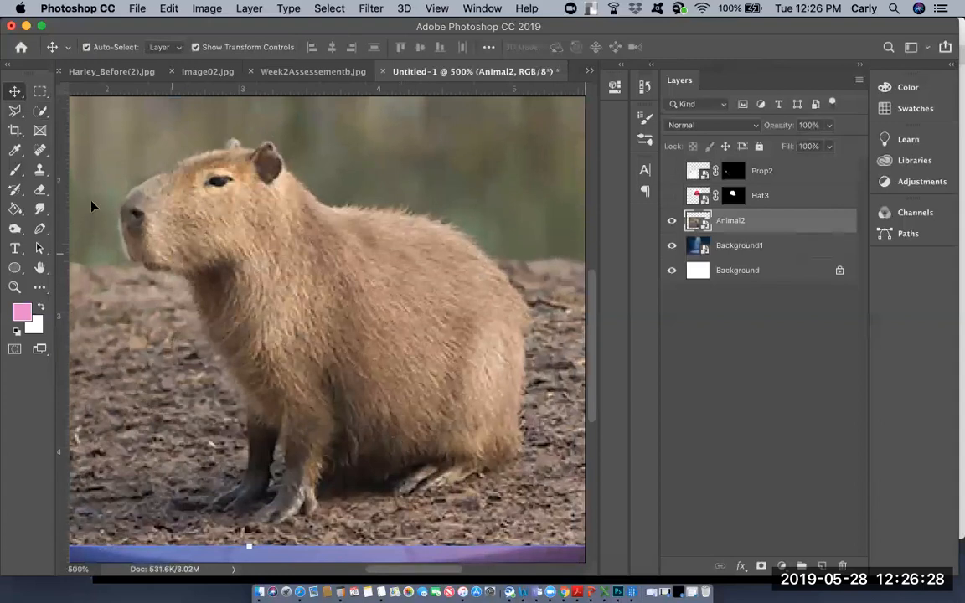
click(16, 171)
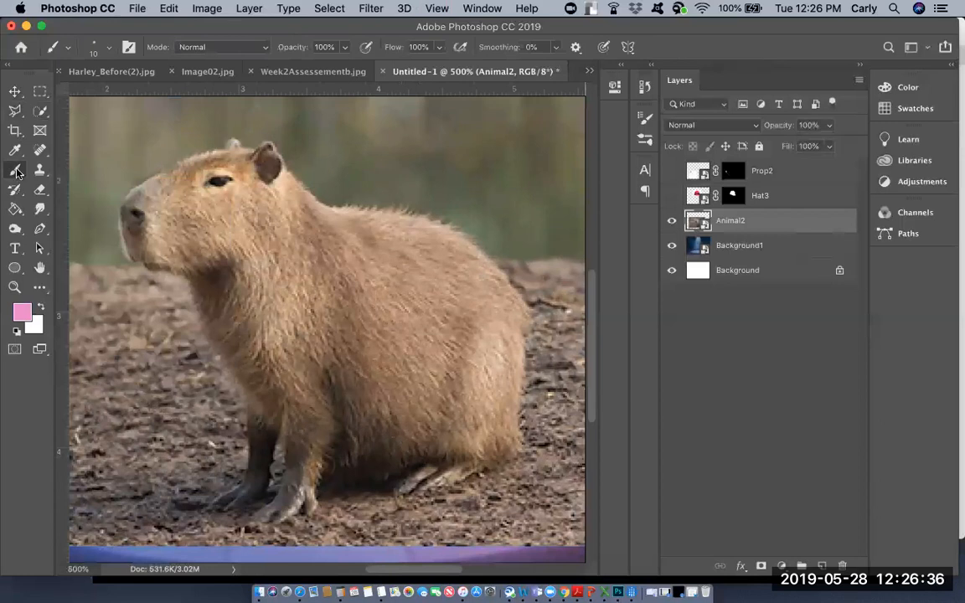
click(109, 49)
drag(117, 126, 213, 119)
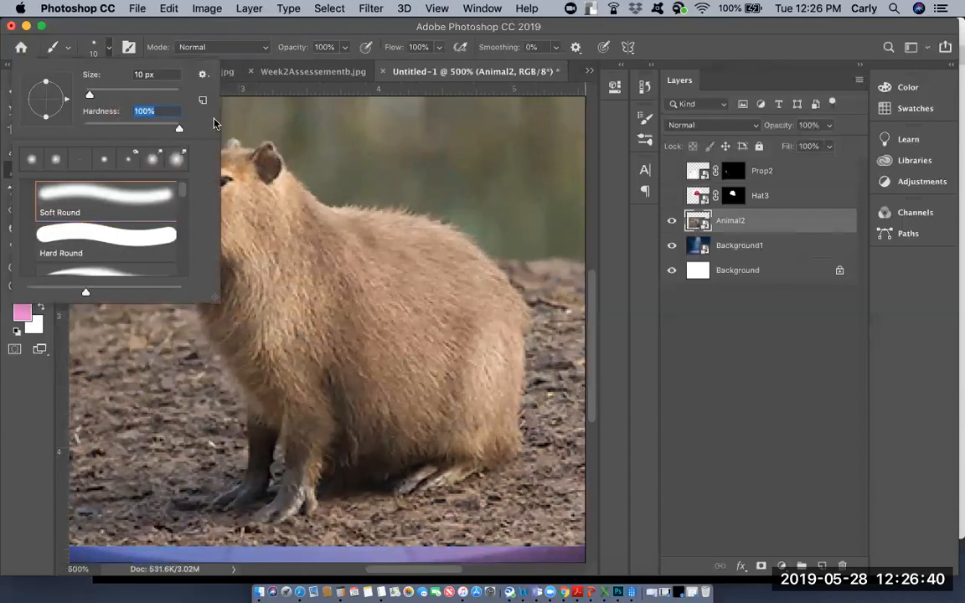
click(175, 30)
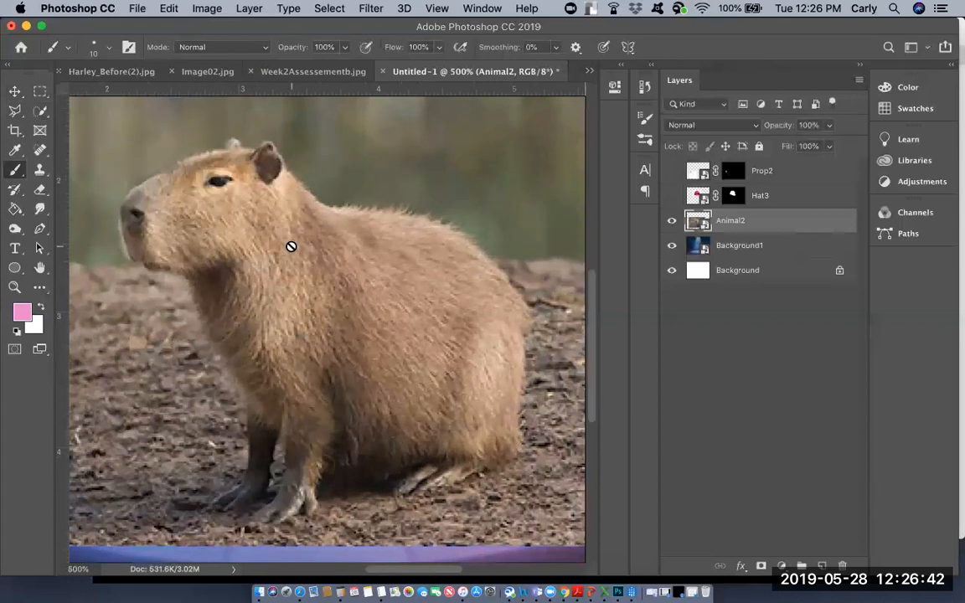
Step: Enter Quick Mask mode with default colors and paint over the capybara's head and body with a 20 px black brush
key(d)
key(q)
key(bracketright)
key(bracketright)
key(bracketright)
key(bracketright)
key(bracketright)
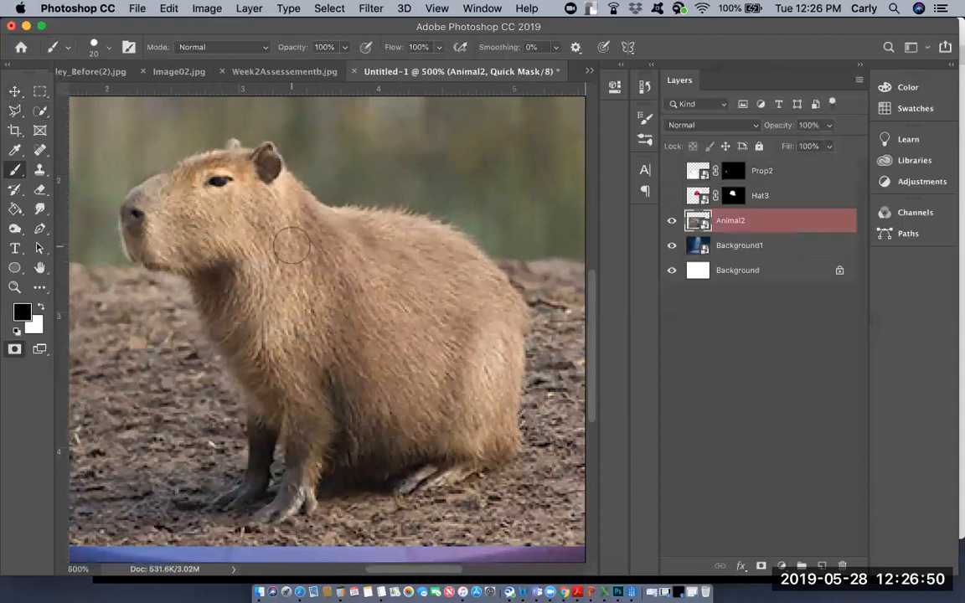
mouse_move(292, 243)
mouse_down()
mouse_move(248, 295)
mouse_move(208, 228)
mouse_move(154, 225)
mouse_move(198, 193)
mouse_move(255, 187)
mouse_move(295, 248)
mouse_move(274, 208)
mouse_move(333, 253)
mouse_move(360, 243)
mouse_move(427, 259)
mouse_move(477, 310)
mouse_move(484, 420)
mouse_move(378, 439)
mouse_move(322, 407)
mouse_move(296, 368)
mouse_move(303, 397)
mouse_move(271, 362)
mouse_move(228, 276)
mouse_move(258, 353)
mouse_move(287, 389)
mouse_move(332, 390)
mouse_move(325, 344)
mouse_move(338, 313)
mouse_move(381, 284)
mouse_move(315, 351)
mouse_move(360, 384)
mouse_move(360, 416)
mouse_move(426, 383)
mouse_move(434, 362)
mouse_move(402, 315)
mouse_move(435, 351)
mouse_move(437, 388)
mouse_move(362, 374)
mouse_move(190, 222)
mouse_move(143, 212)
mouse_move(161, 235)
mouse_move(177, 222)
mouse_move(221, 259)
mouse_move(155, 205)
mouse_up()
Step: Reduce the brush to 8 px and paint the quick mask over the small far ear and the far front leg
key(bracketleft)
key(bracketleft)
key(bracketleft)
key(bracketleft)
key(bracketleft)
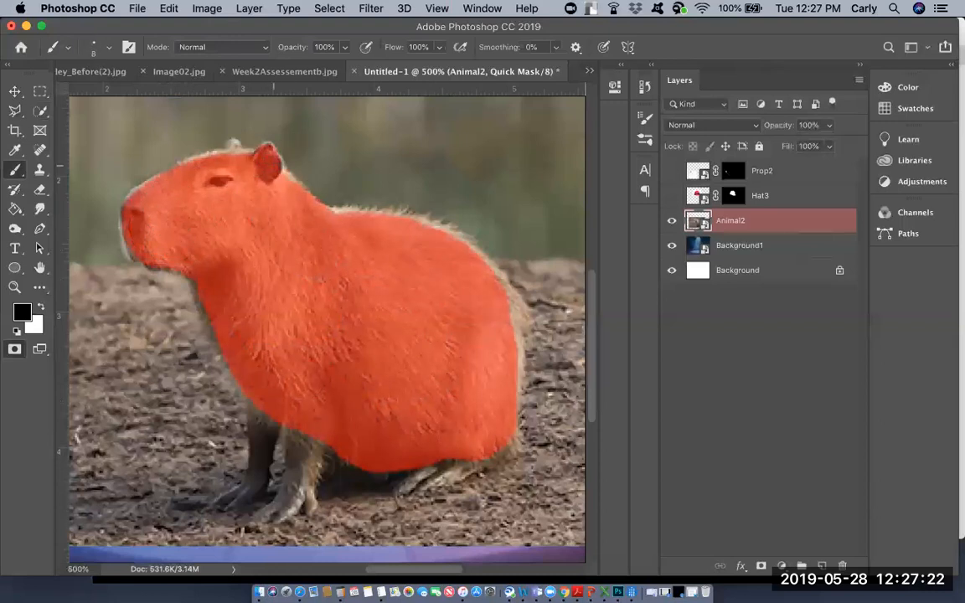
drag(235, 151, 233, 153)
mouse_move(251, 401)
mouse_down()
mouse_move(255, 484)
mouse_move(253, 457)
mouse_move(266, 437)
mouse_move(242, 390)
mouse_move(263, 410)
mouse_up()
Step: Clean up the quick mask beside the far front leg with white, then restore black as the painting color
key(x)
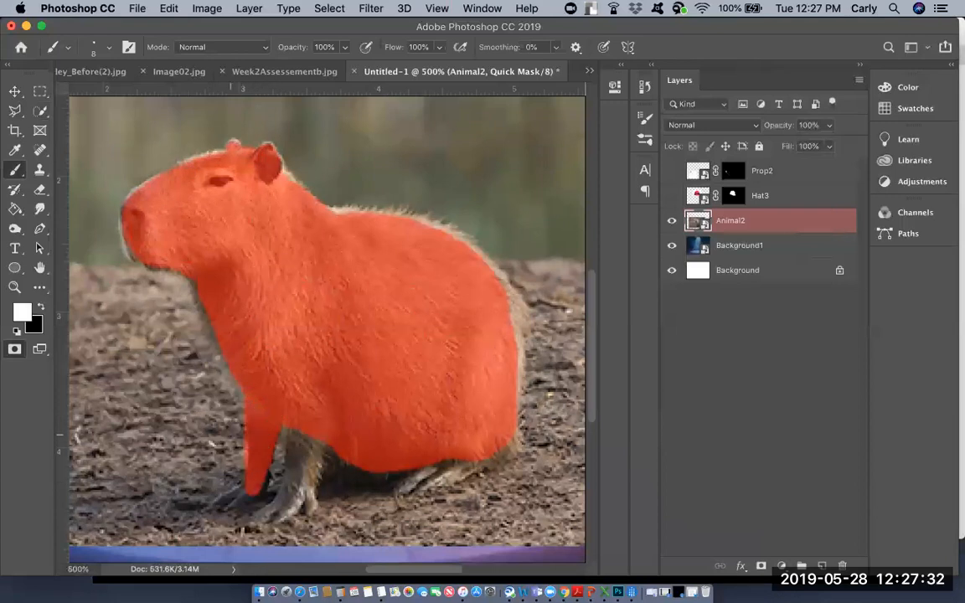
drag(238, 446, 239, 475)
key(x)
key(bracketleft)
key(bracketleft)
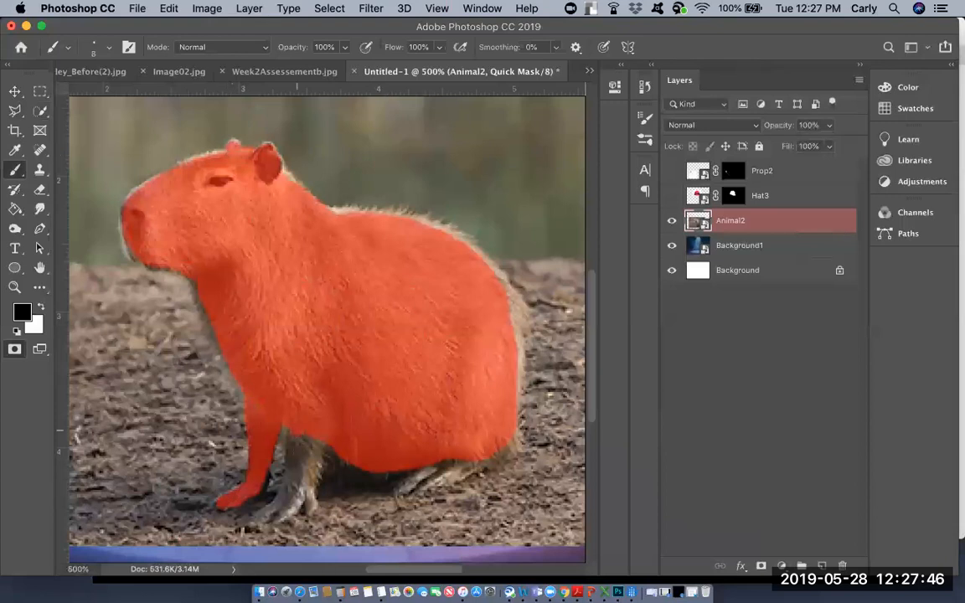
Step: Paint the quick mask over the capybara's near front leg and paw, the hind foot and the lower rump
drag(297, 432, 300, 455)
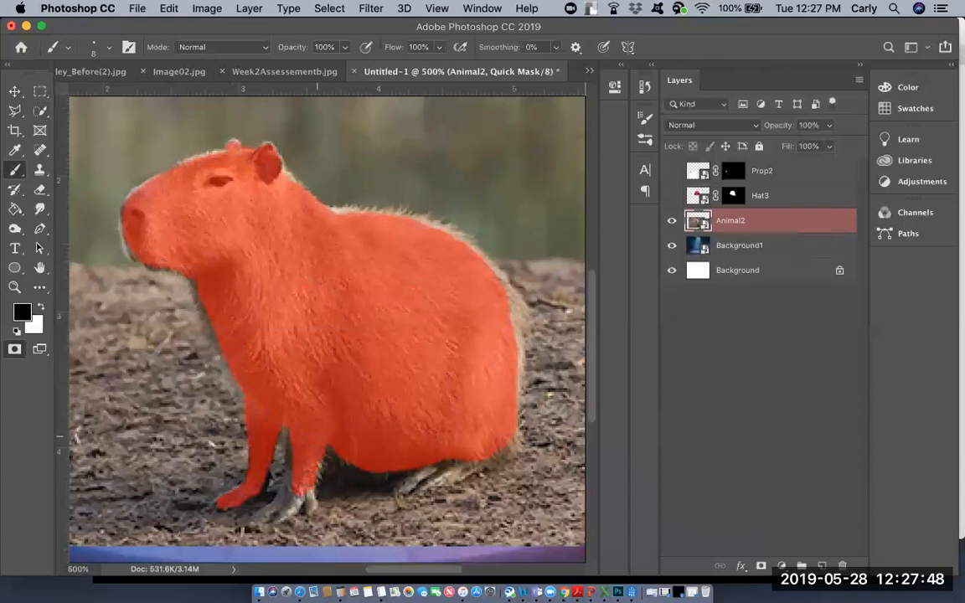
drag(260, 392, 258, 453)
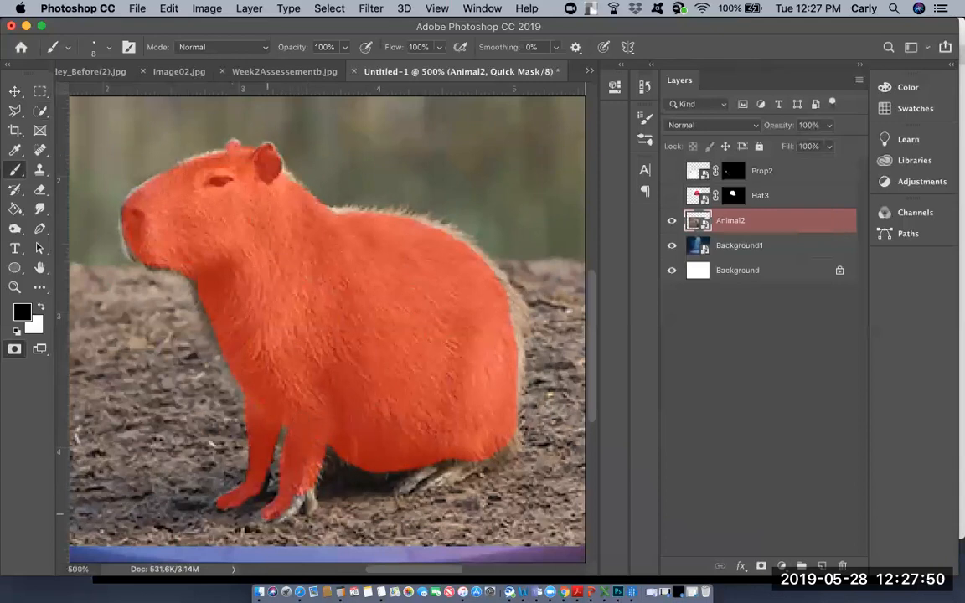
drag(292, 504, 285, 511)
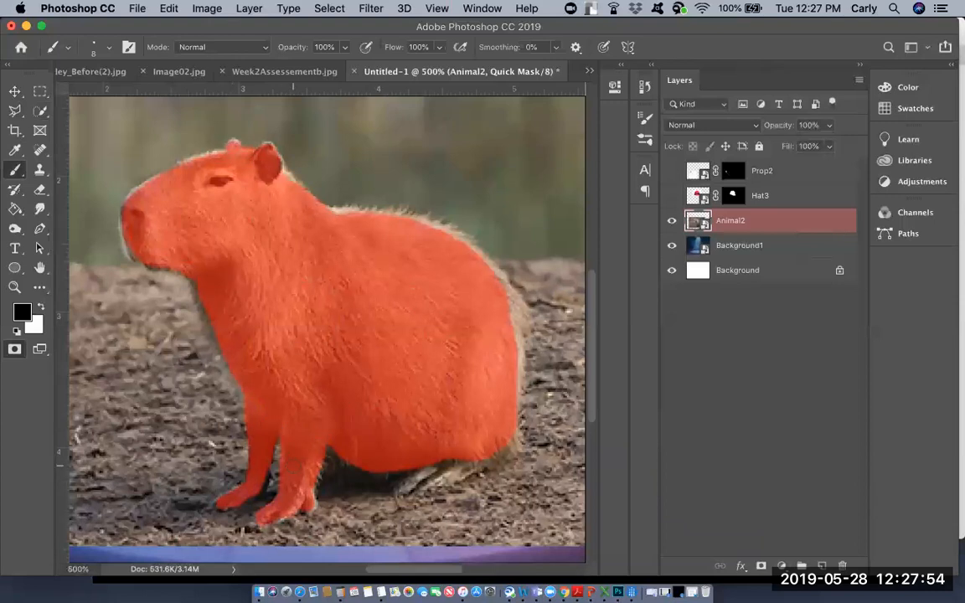
mouse_move(333, 455)
mouse_down()
mouse_move(382, 471)
mouse_move(440, 468)
mouse_move(410, 486)
mouse_move(506, 430)
mouse_up()
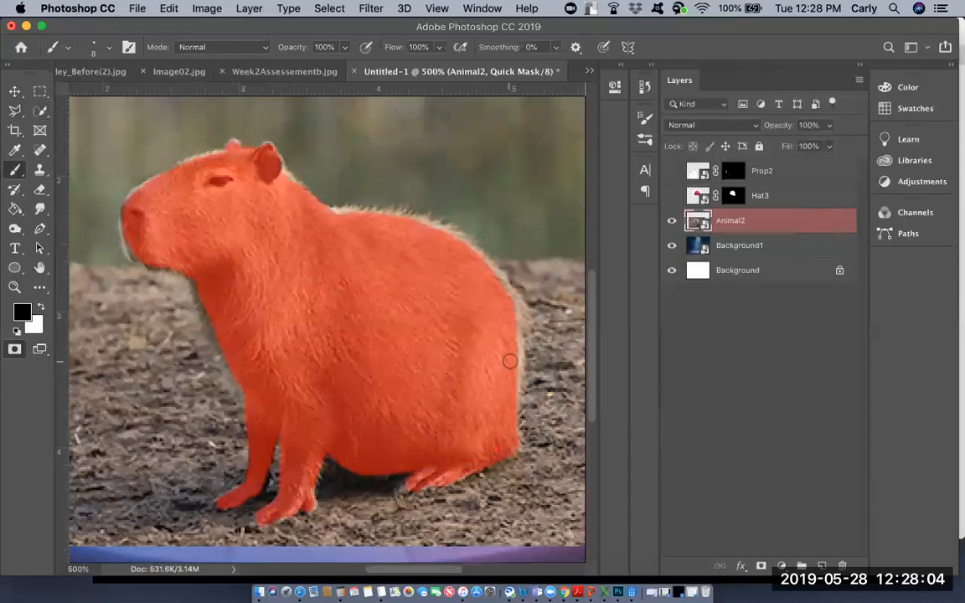
Step: Turn the quick mask into a selection, invert it to the capybara, and add it as the Animal2 layer mask
key(q)
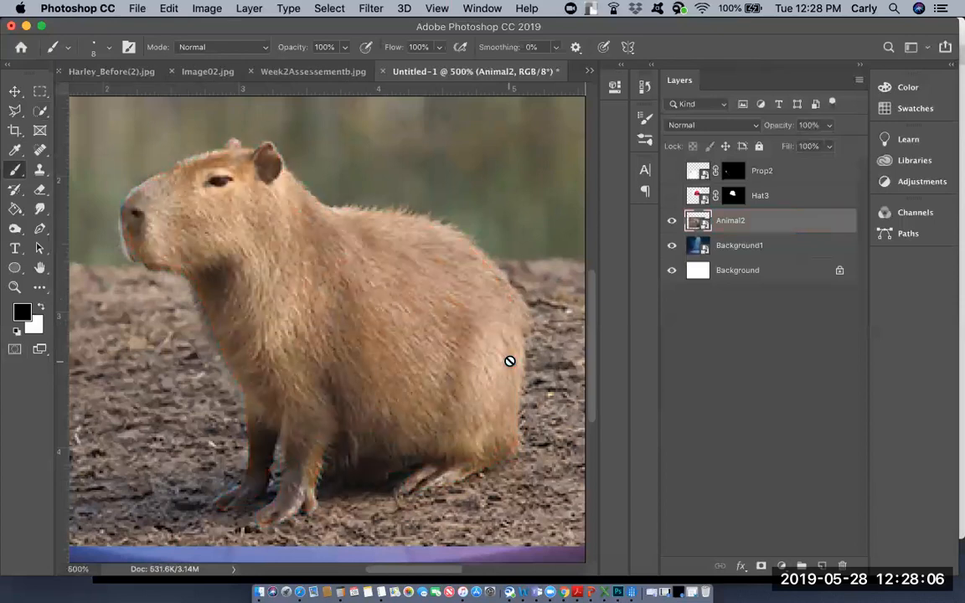
key(super+minus)
key(super+minus)
key(super+minus)
key(super+minus)
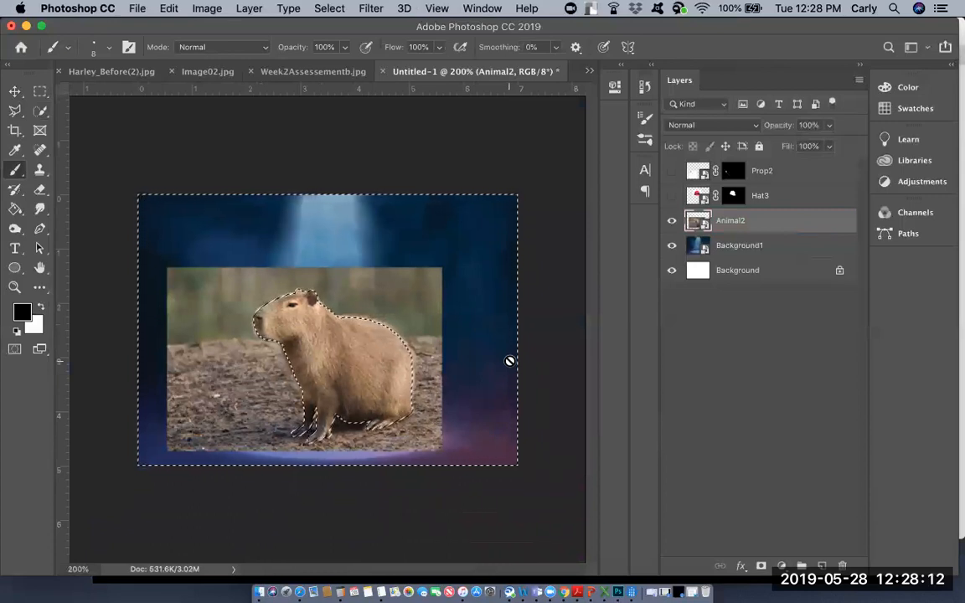
key(super+shift+i)
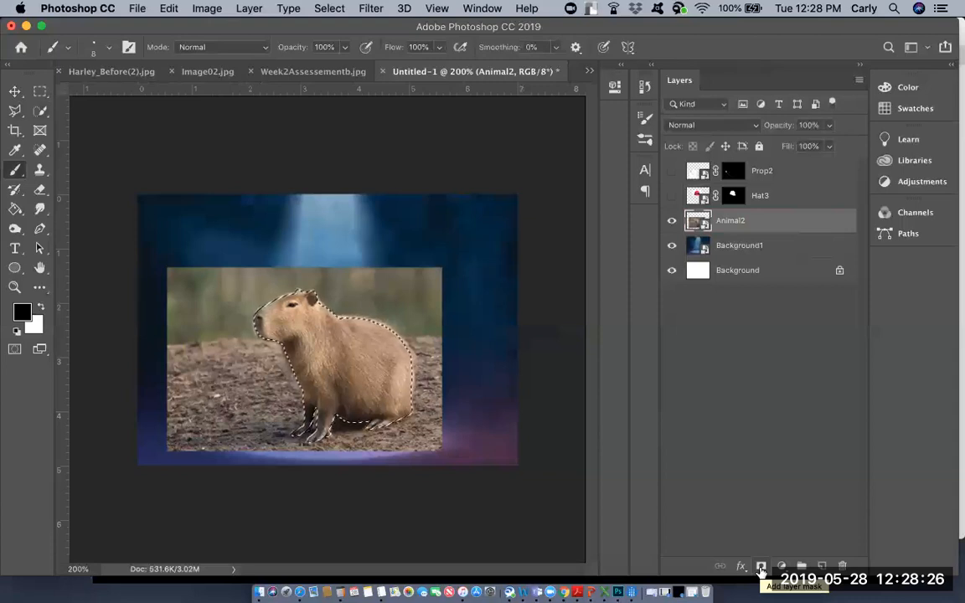
click(761, 568)
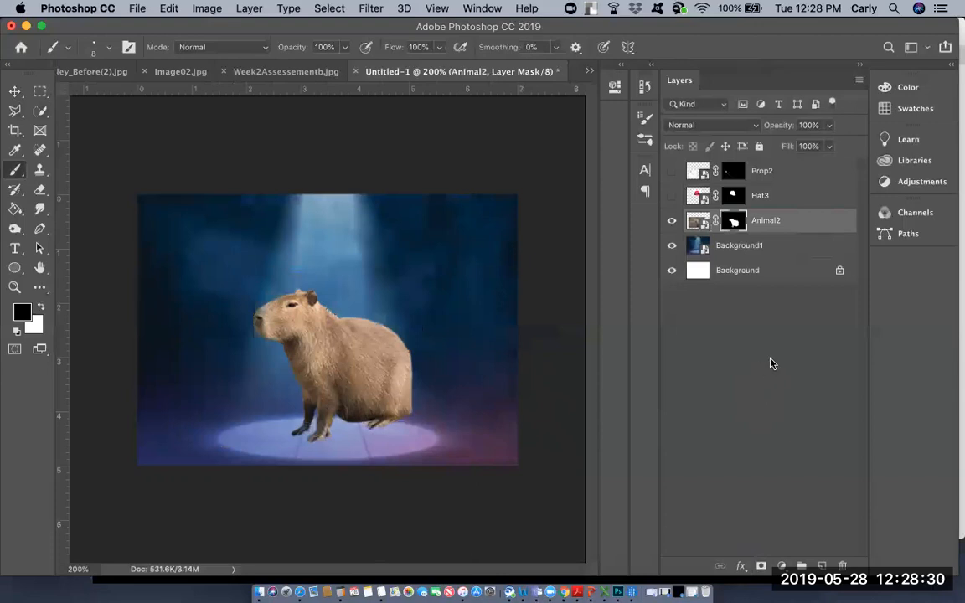
Step: Rotate the masked capybara clockwise by about 7 degrees so it sits on the spotlight circle
key(super+t)
drag(463, 263, 473, 282)
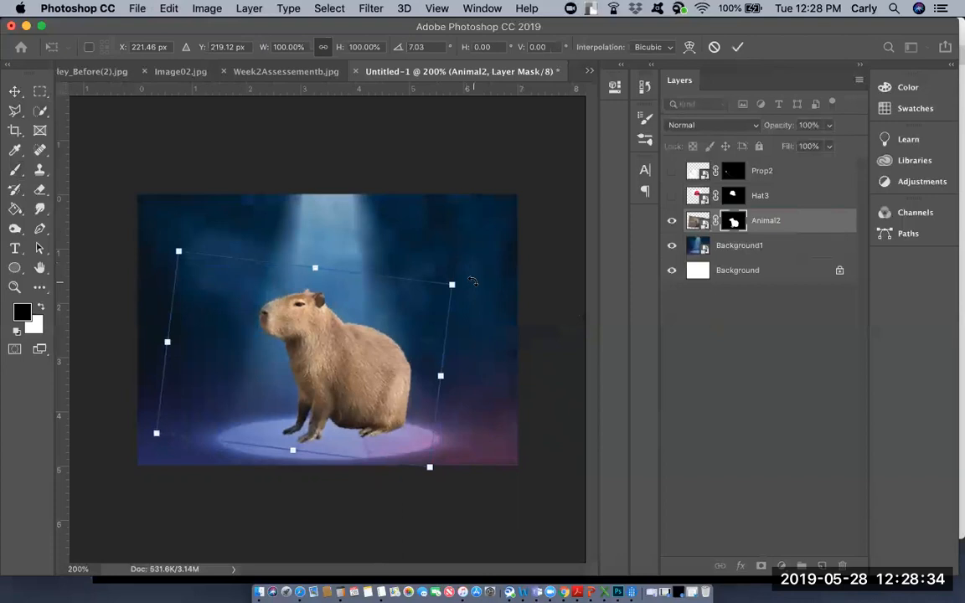
key(Return)
key(b)
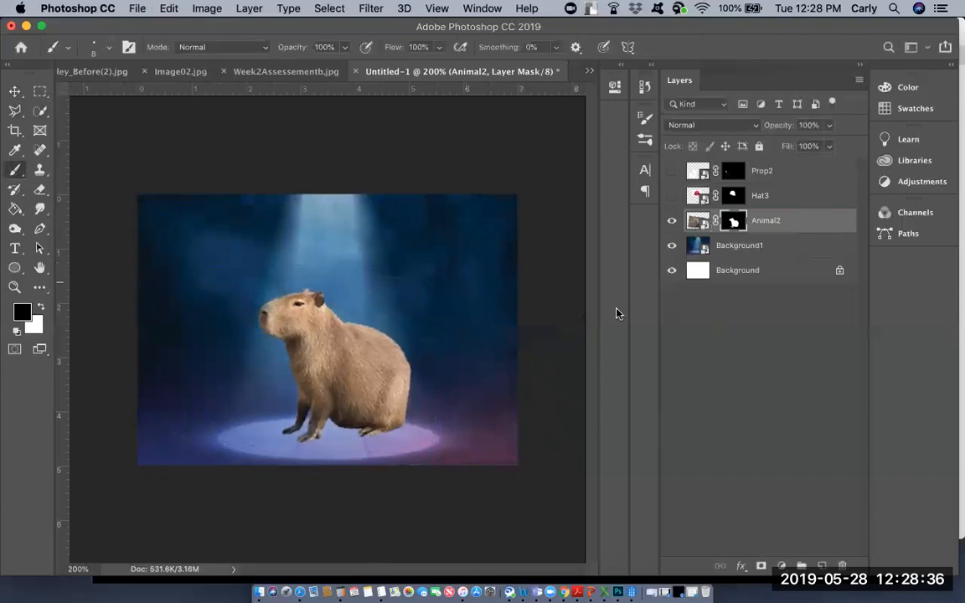
Step: Add a new empty layer directly above Background1 and lower the brush hardness to its minimum
click(795, 246)
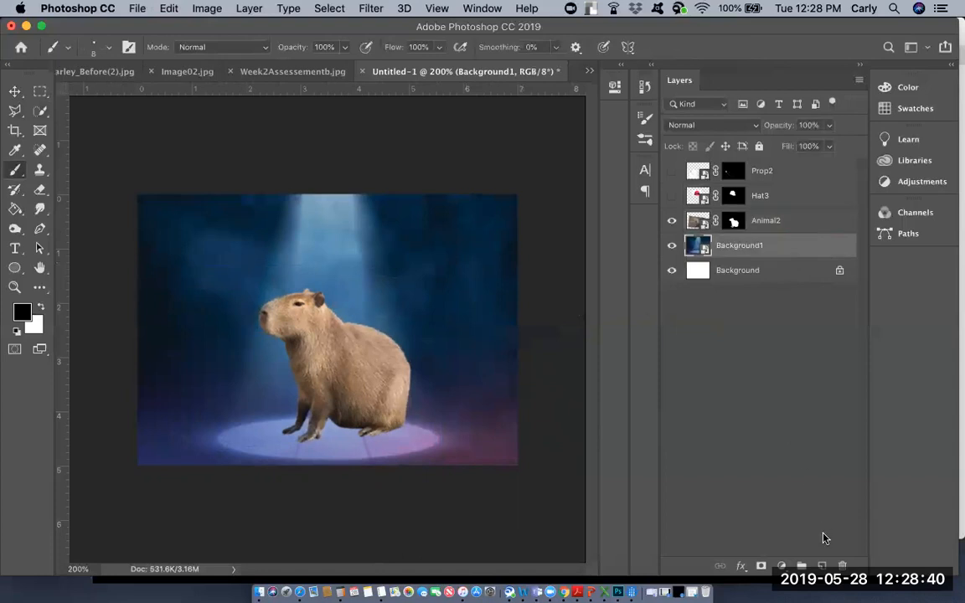
key(super+alt+shift+n)
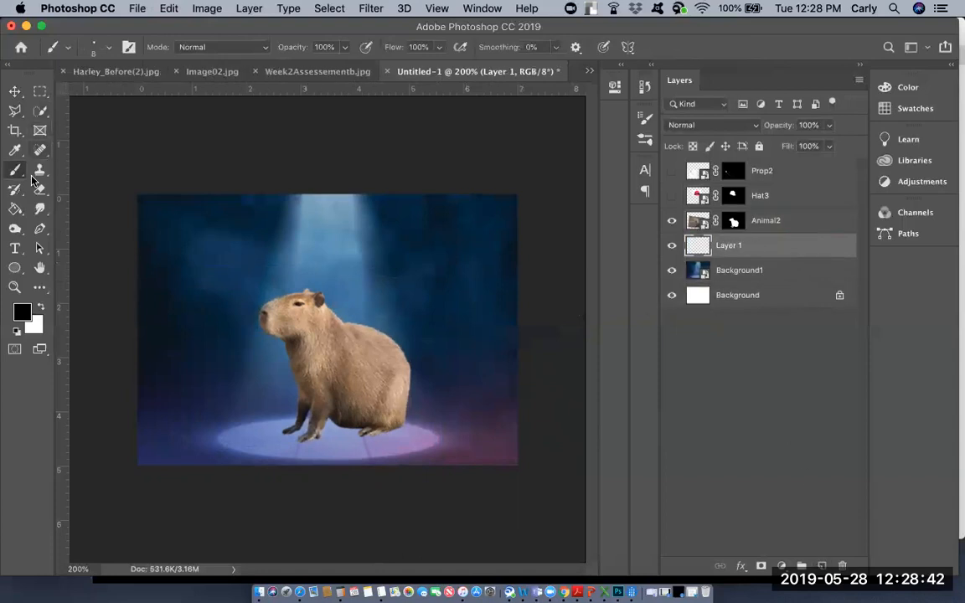
click(102, 47)
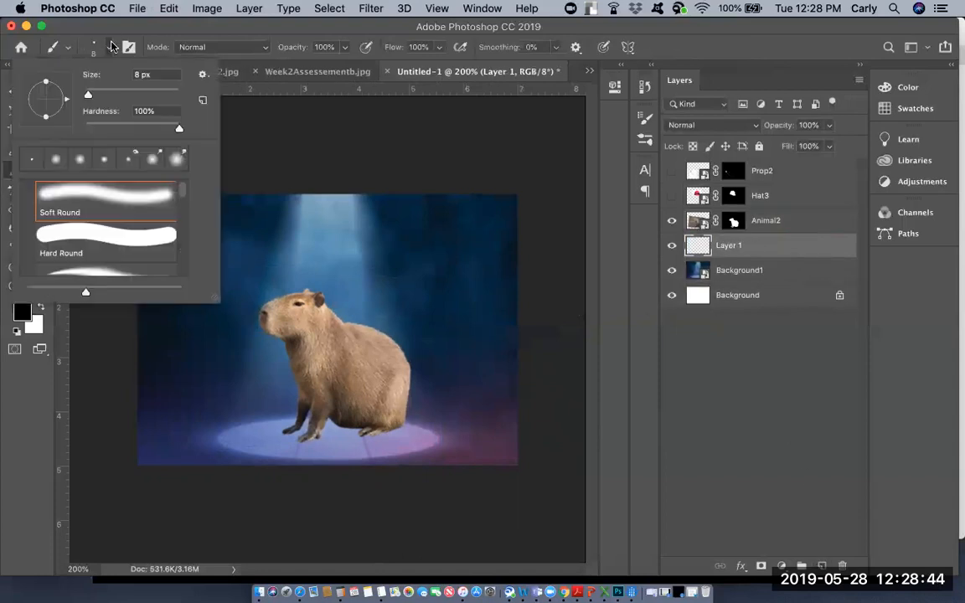
drag(116, 126, 71, 130)
click(111, 51)
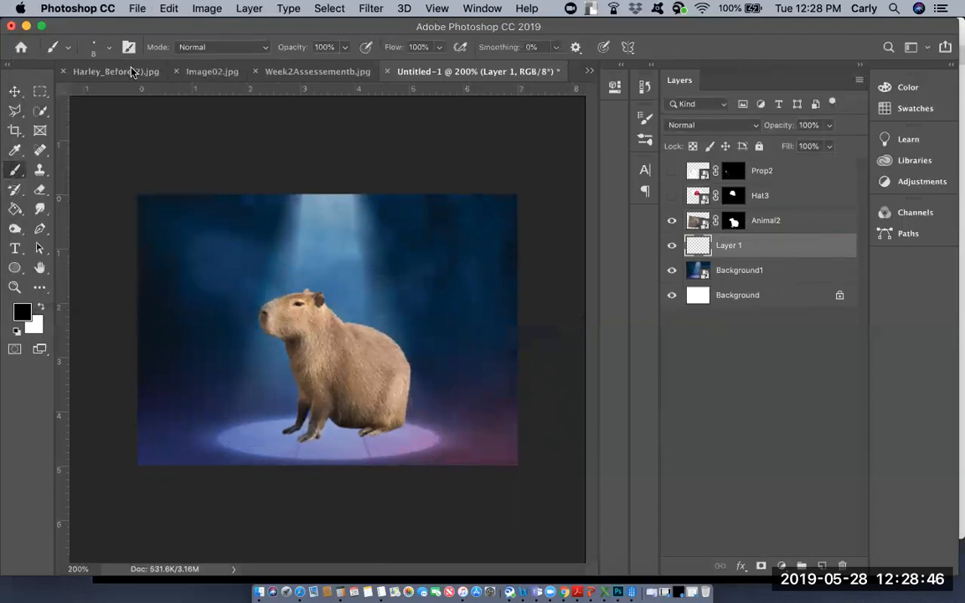
Step: Enlarge the soft brush to 80 and paint a horizontal black stroke on Layer 1 above the capybara's head
key(bracketright)
key(bracketright)
key(bracketright)
key(bracketright)
key(bracketright)
key(bracketright)
click(275, 270)
drag(273, 270, 353, 269)
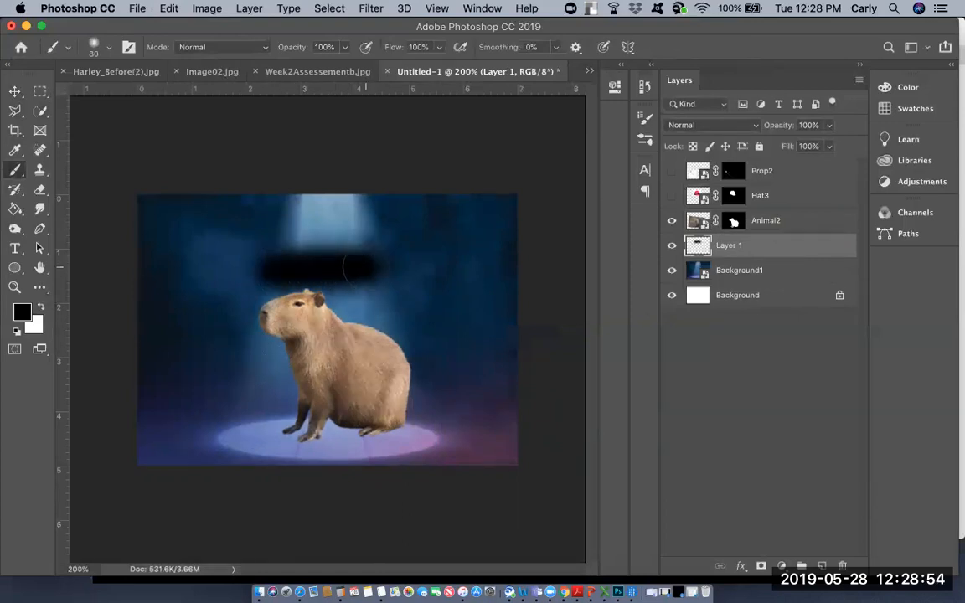
Step: Show the Hat3 and Prop2 layers and move the black stroke down beneath the capybara's feet
click(672, 194)
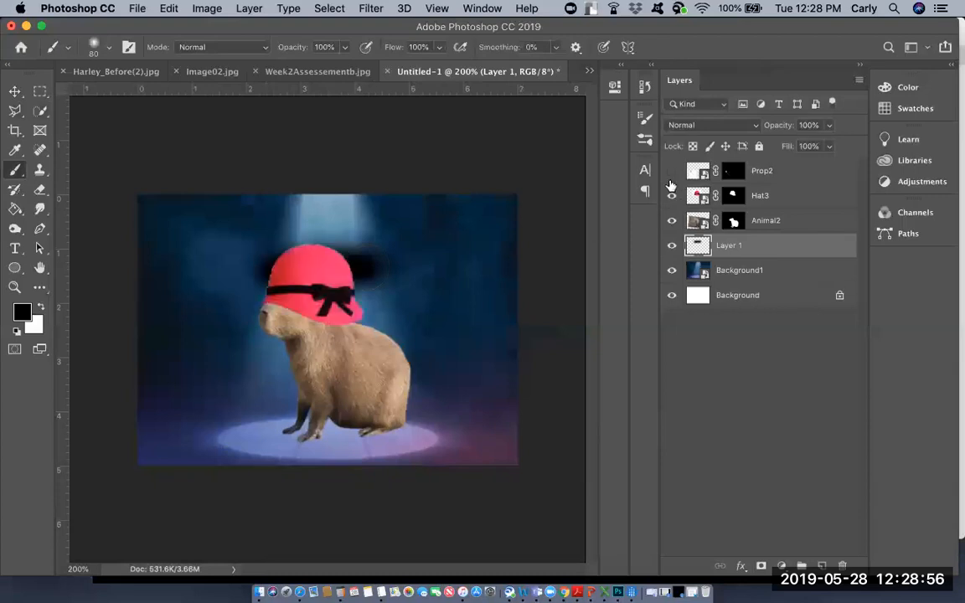
click(671, 170)
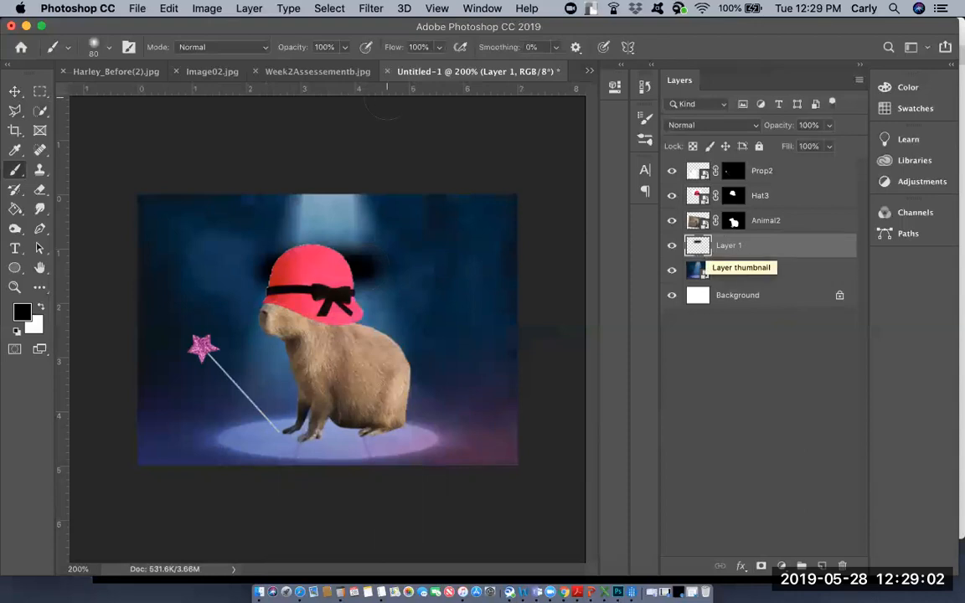
click(17, 93)
drag(367, 253, 390, 419)
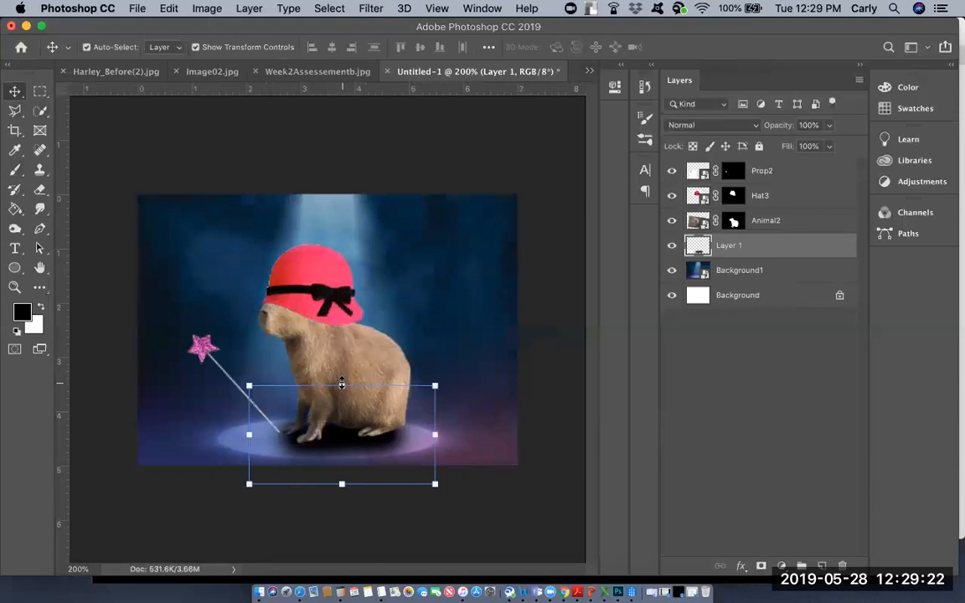
Step: Squash the black stroke vertically into a thin ground shadow under the capybara's feet
click(342, 384)
drag(342, 384, 343, 409)
drag(345, 465, 342, 419)
key(Return)
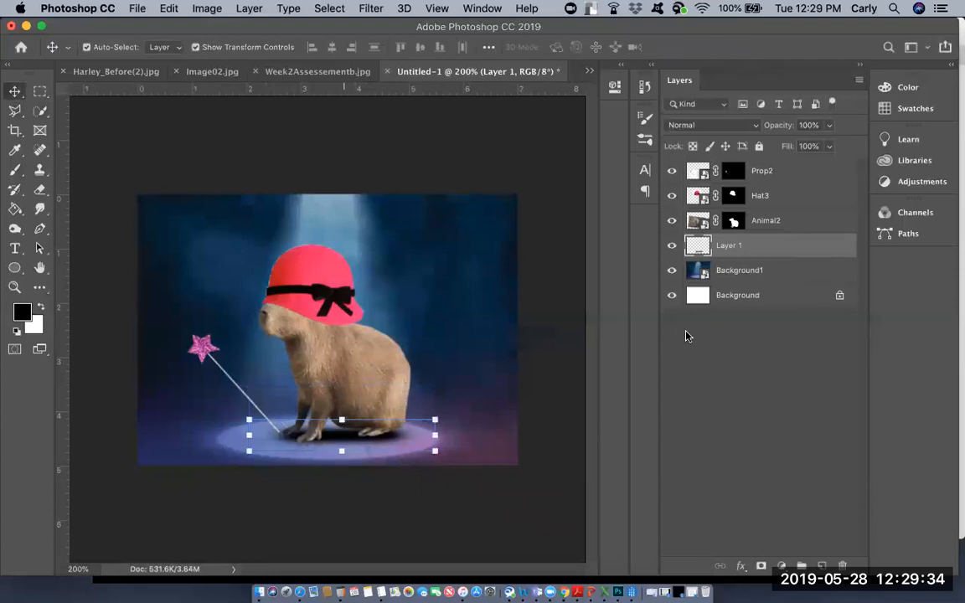
Step: Add a new empty layer directly above Animal2 and clip it to the capybara
click(813, 226)
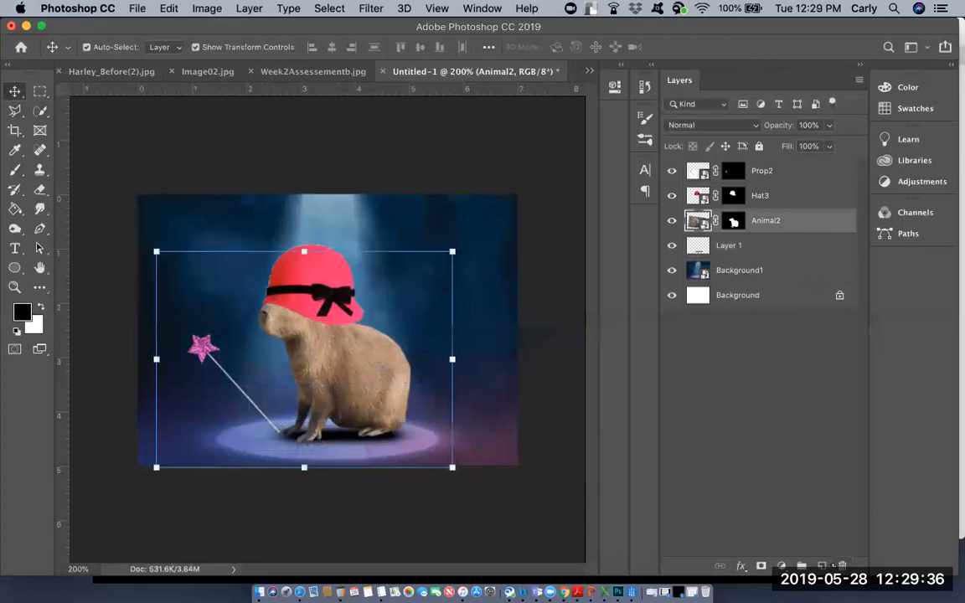
key(super+shift+alt+n)
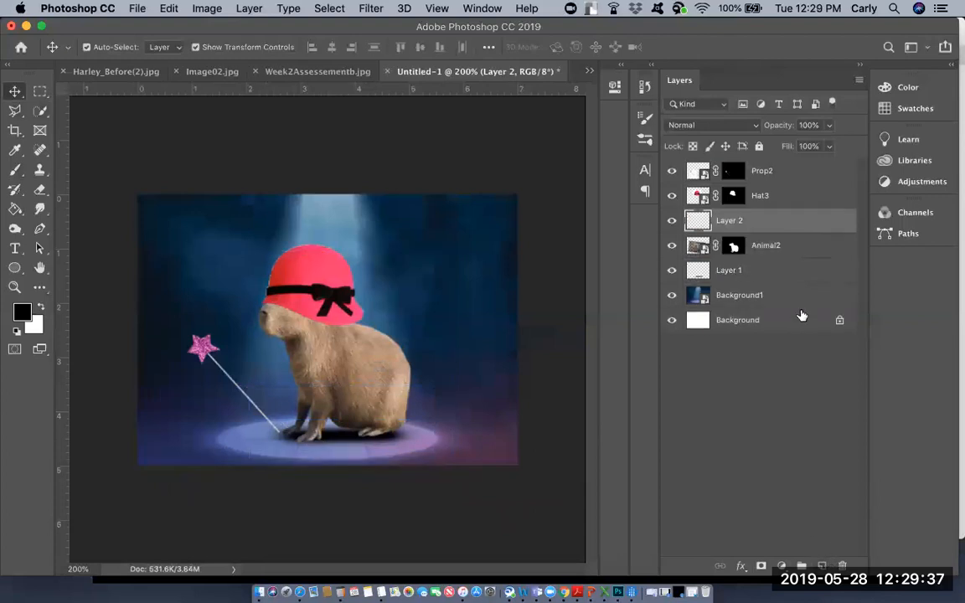
alt+click(791, 227)
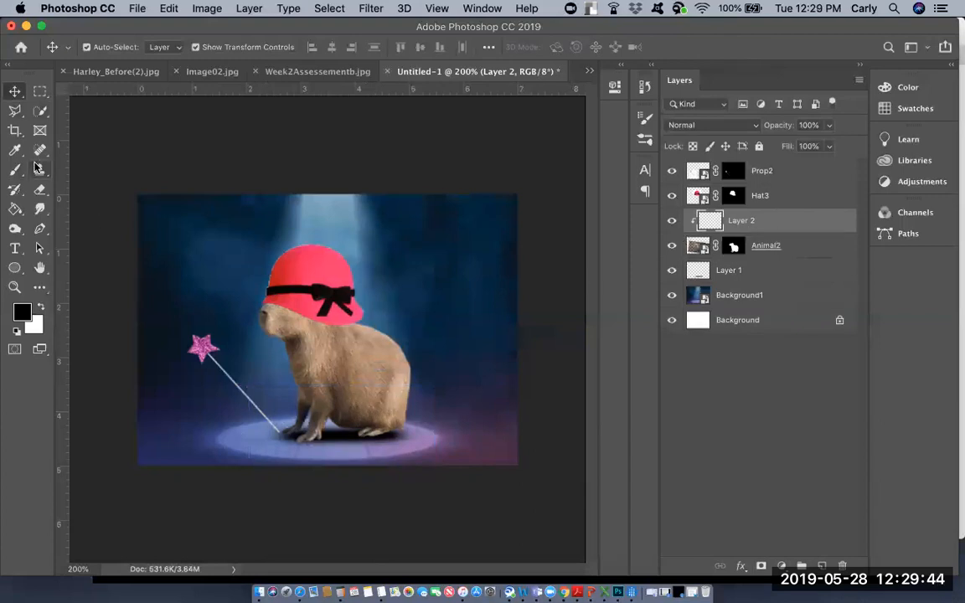
Step: Paint soft black shading with a size 150 brush under the hat and over the capybara's legs and lower body
click(14, 170)
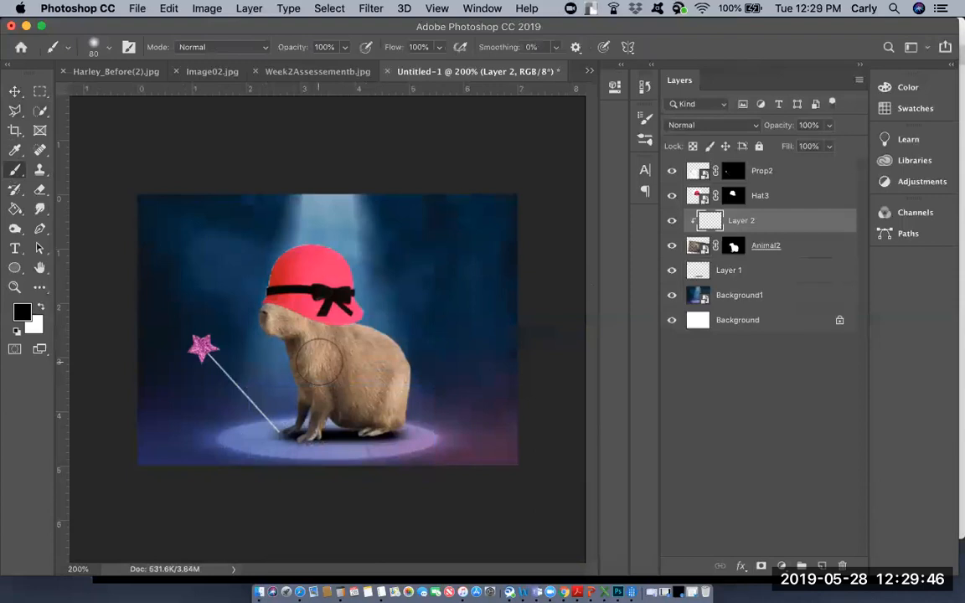
key(bracketright)
key(bracketright)
key(bracketright)
key(bracketright)
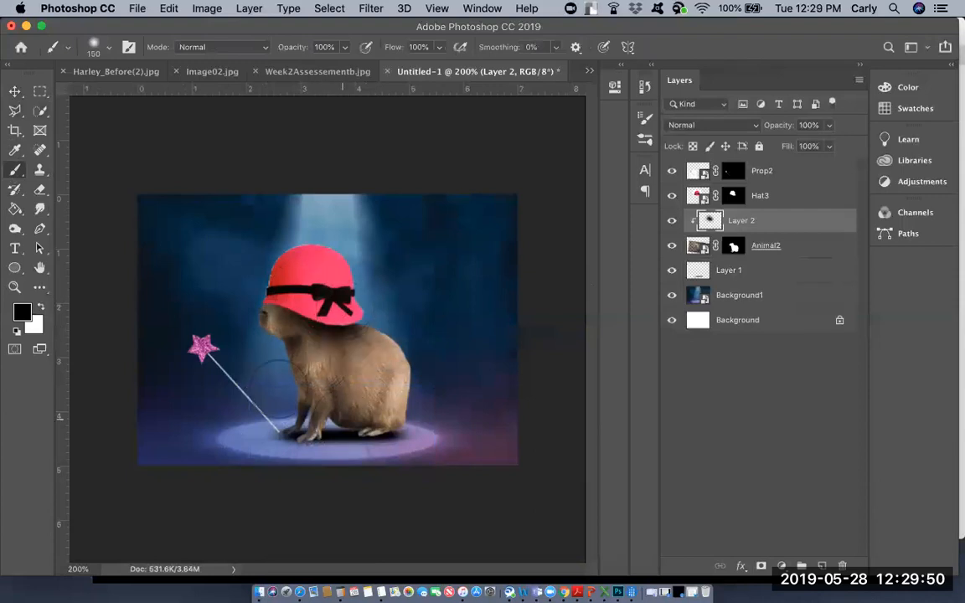
mouse_move(325, 441)
mouse_down()
mouse_move(365, 441)
mouse_move(422, 425)
mouse_up()
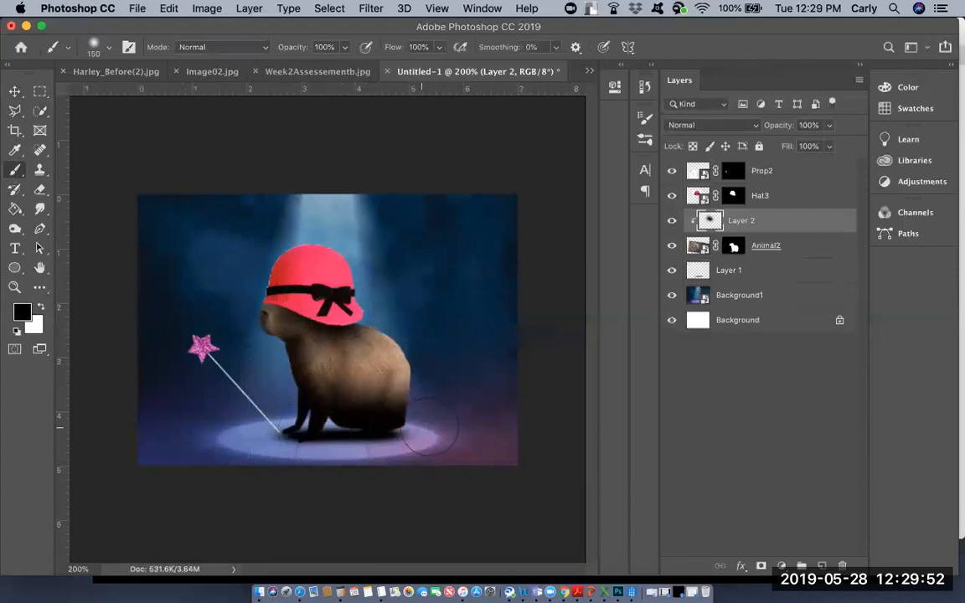
Step: Set the opacity of Layer 2 to 83% and of the ground shadow on Layer 1 to 85%
click(829, 125)
drag(821, 145, 818, 147)
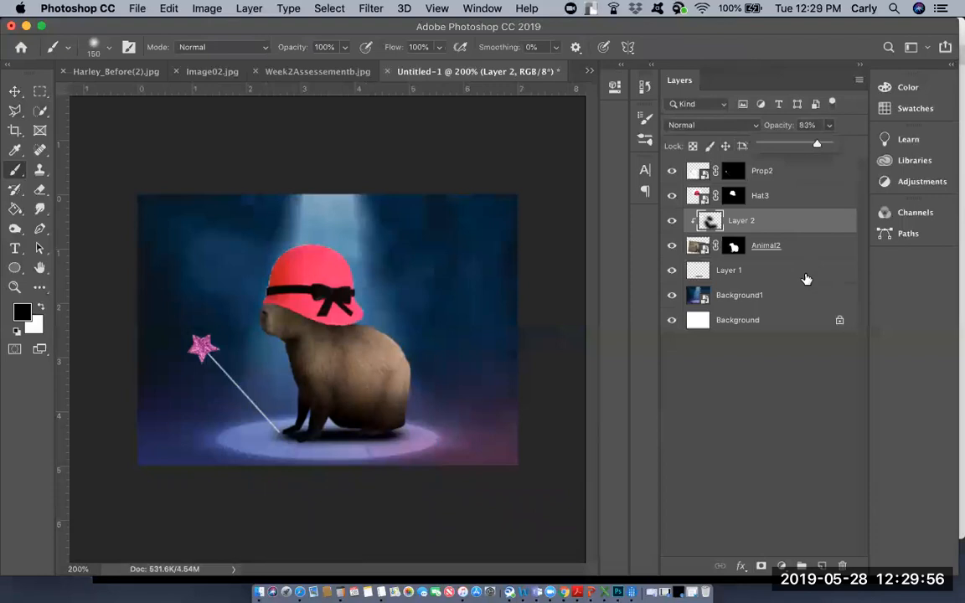
click(727, 266)
mouse_move(829, 125)
mouse_down()
mouse_move(812, 145)
mouse_move(825, 146)
mouse_up()
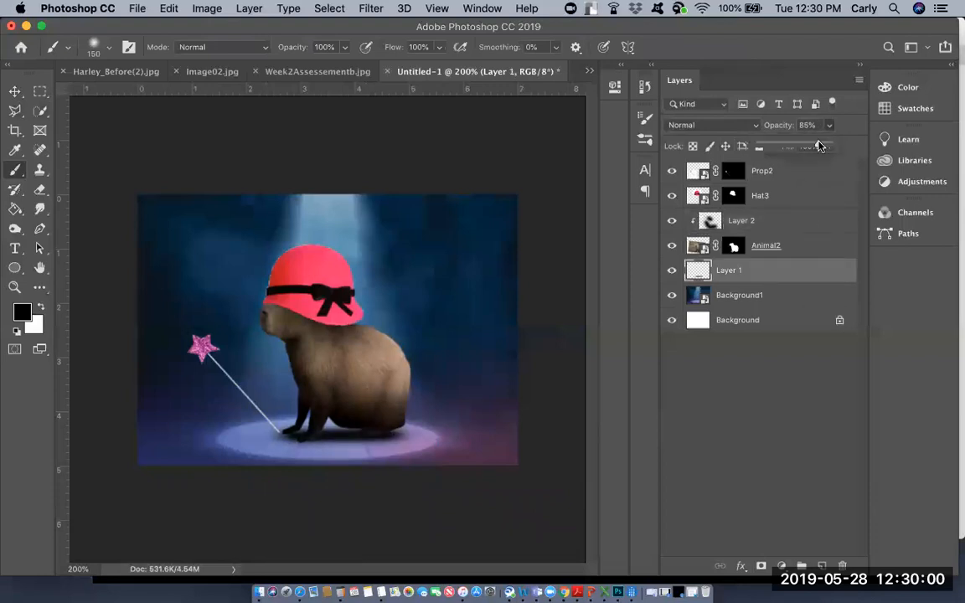
Step: Add a new empty layer directly above Hat3 and clip it to the hat
click(777, 200)
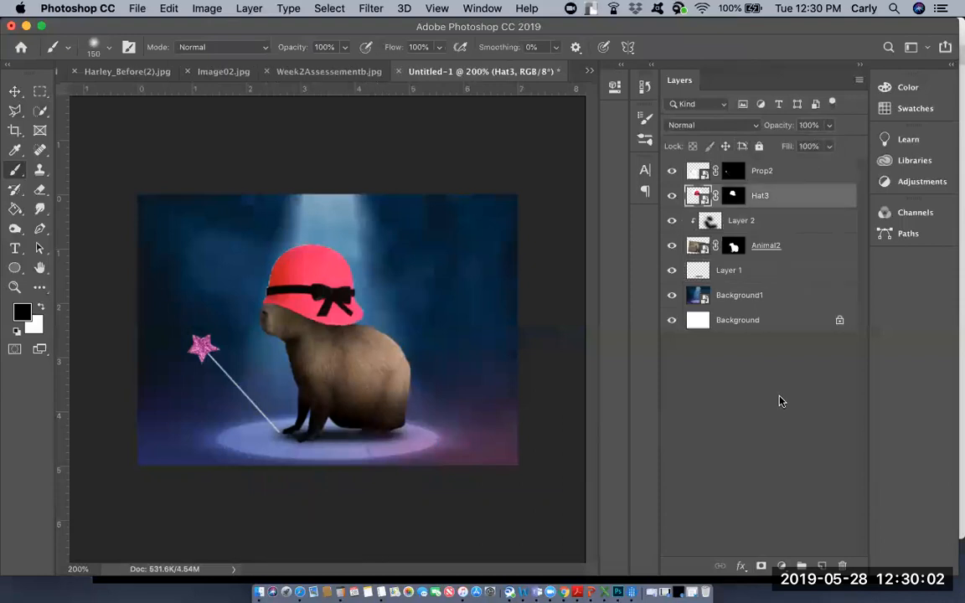
click(822, 566)
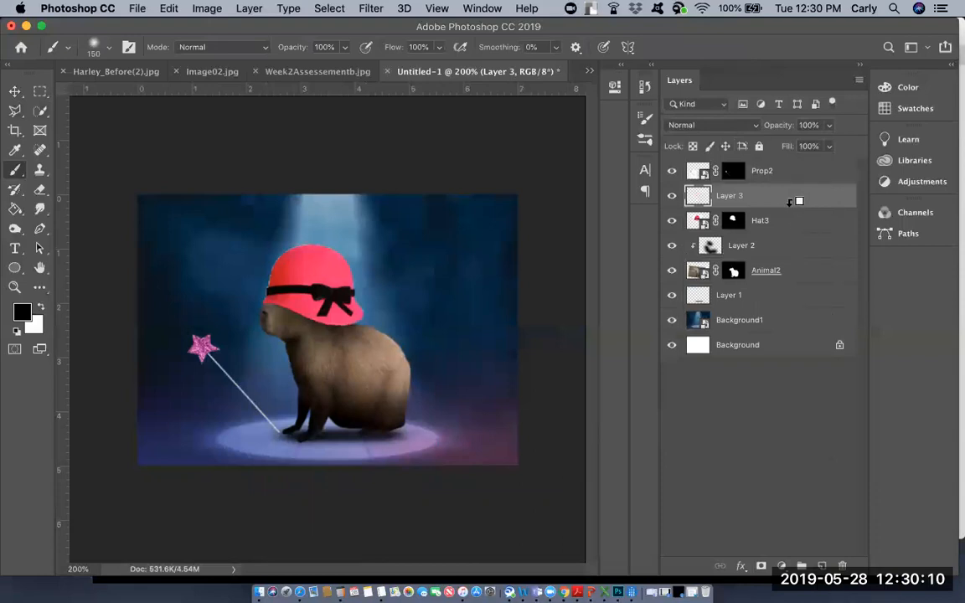
alt+click(788, 203)
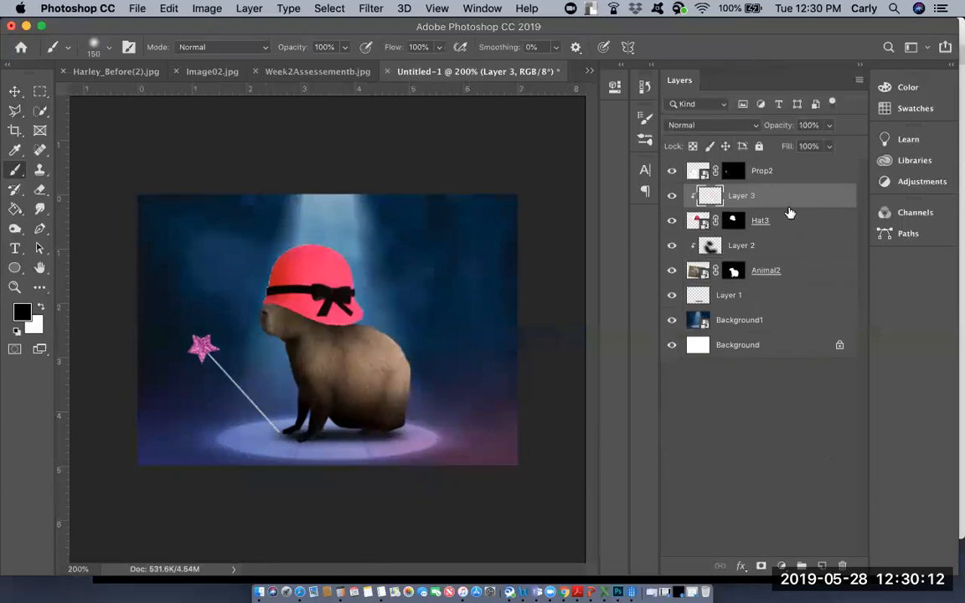
Step: Paint soft black shading across the hat's band and lower part, and set the shading layer's opacity to 76%
mouse_move(252, 266)
mouse_down()
mouse_move(331, 268)
mouse_move(411, 297)
mouse_up()
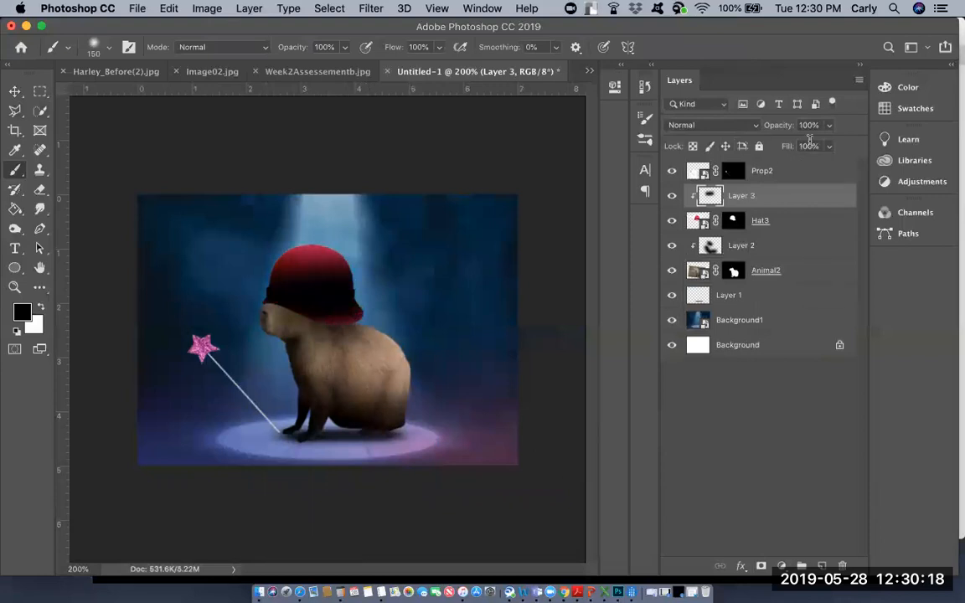
click(833, 126)
drag(833, 144, 813, 144)
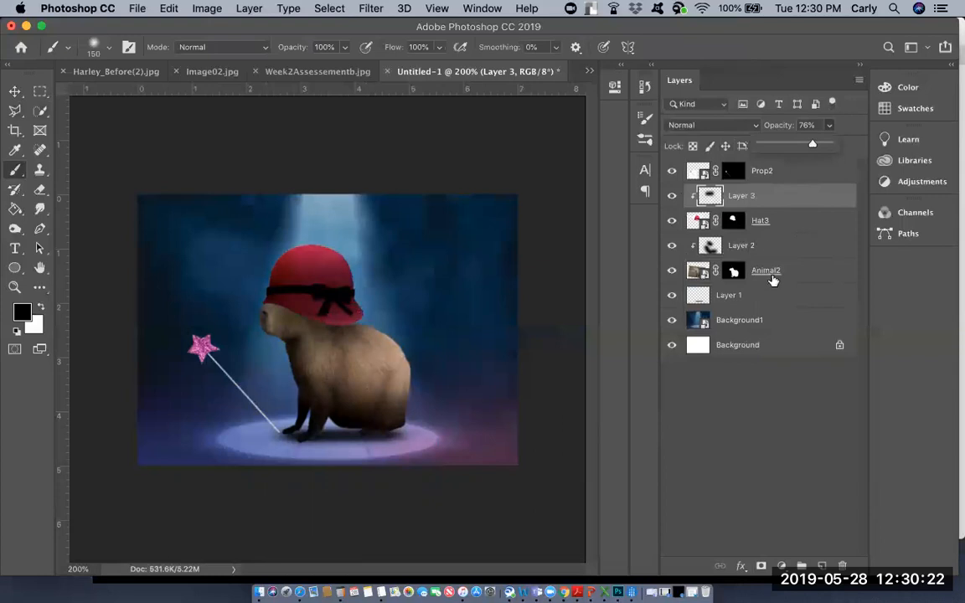
Step: Add a new layer clipped to Prop2 and paint soft black shading over the wand's star and stick
click(772, 175)
click(774, 176)
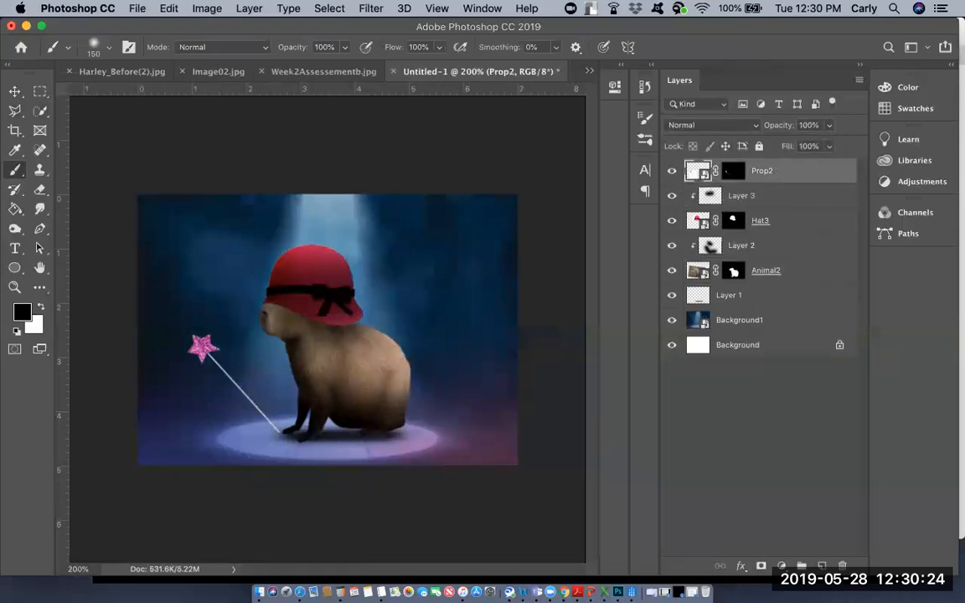
click(822, 566)
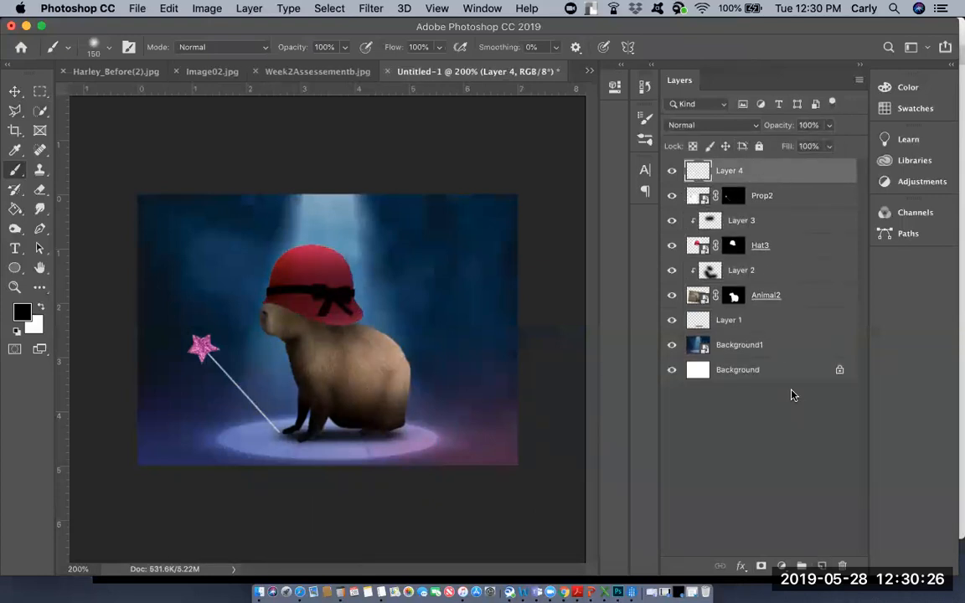
alt+click(780, 184)
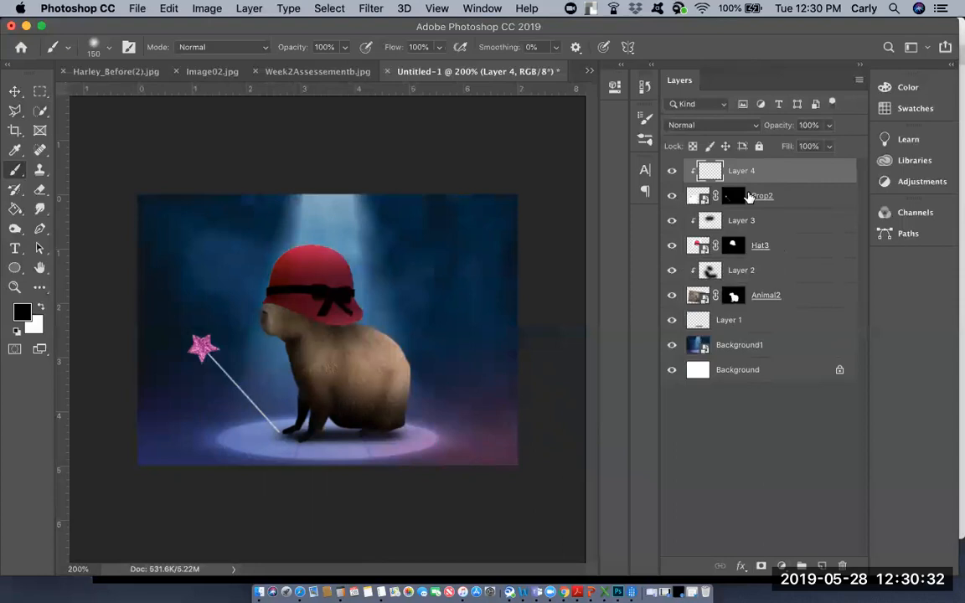
click(205, 344)
click(259, 409)
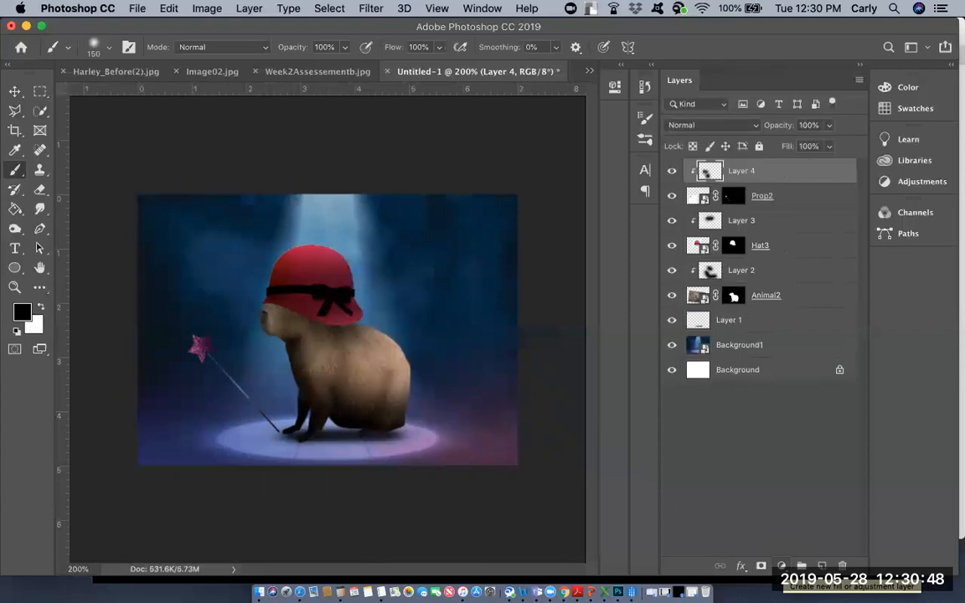
Step: Add a Gradient Fill layer at the top of the stack using the black-to-white preset
click(782, 566)
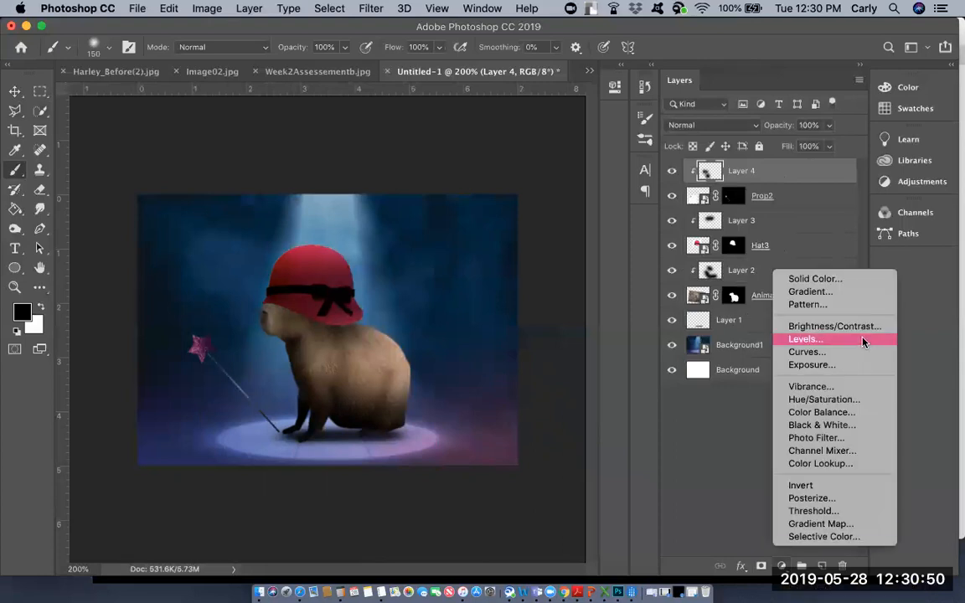
click(867, 293)
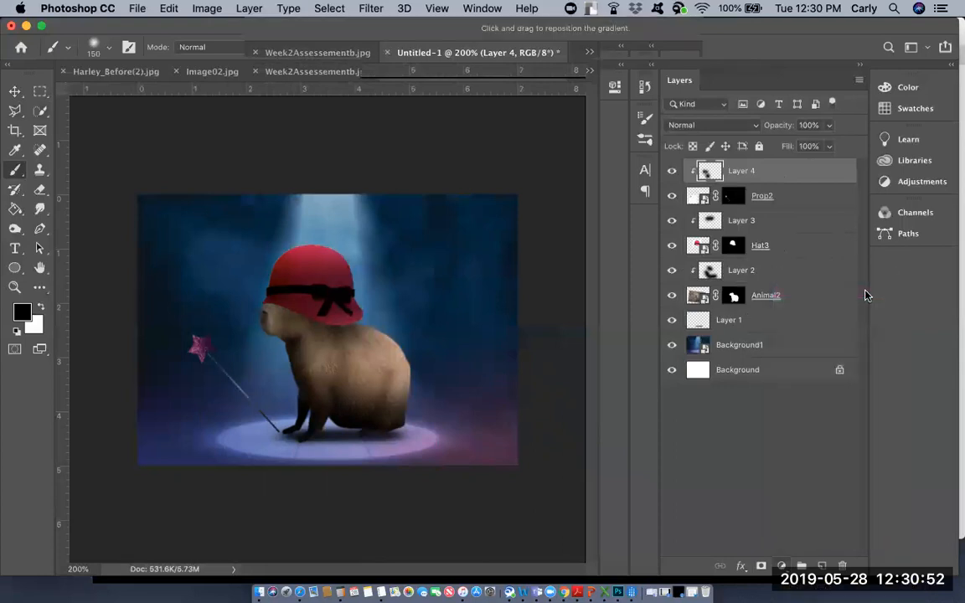
click(463, 215)
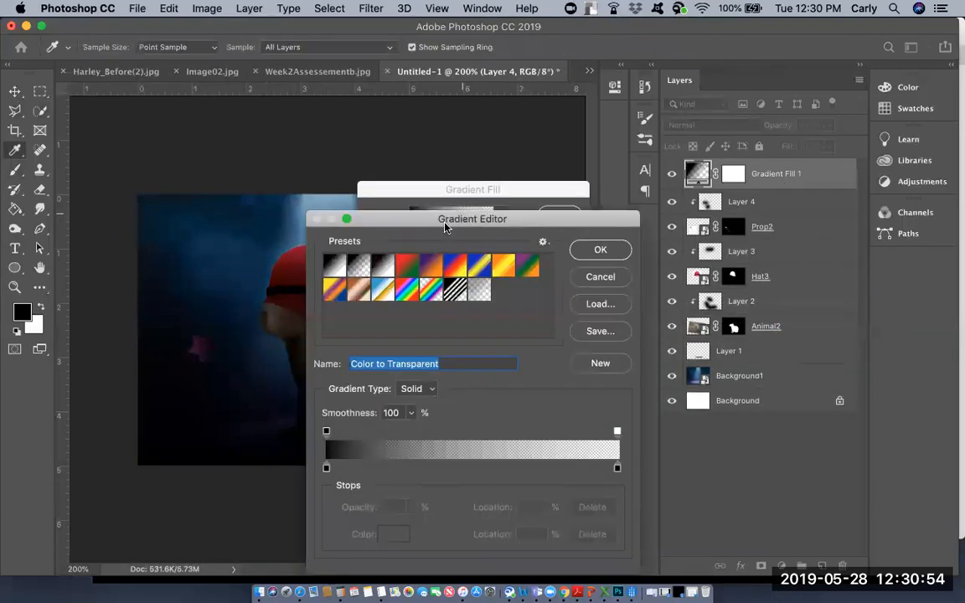
click(334, 267)
click(599, 250)
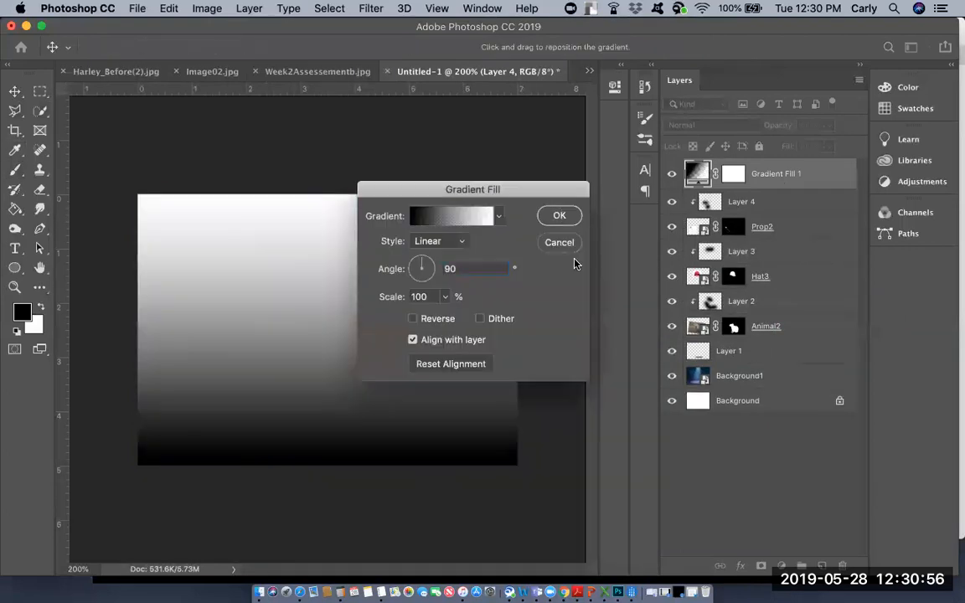
Step: Make the gradient radial and reversed at 166% scale, and set the fill layer's blend mode to Multiply
click(419, 242)
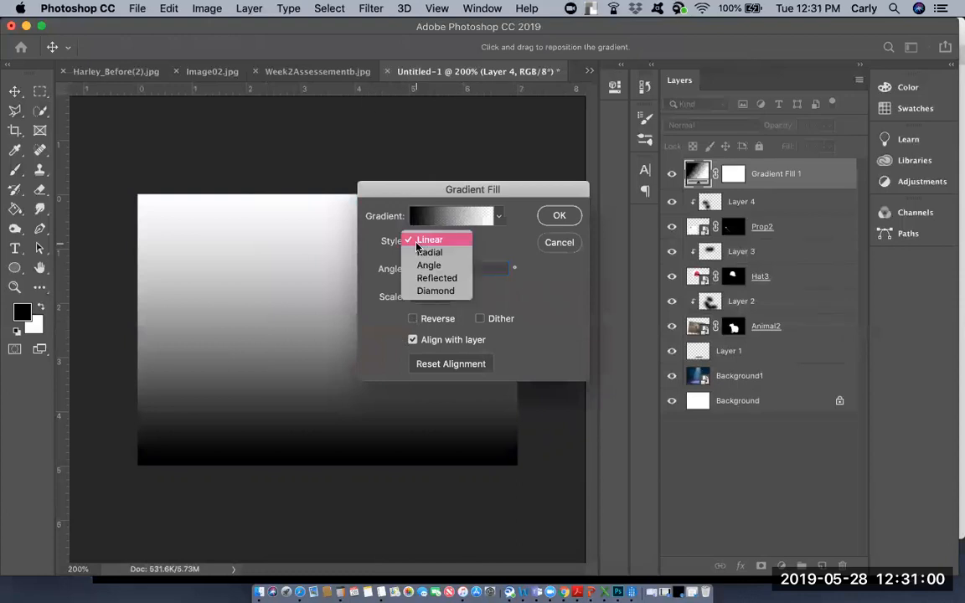
click(429, 252)
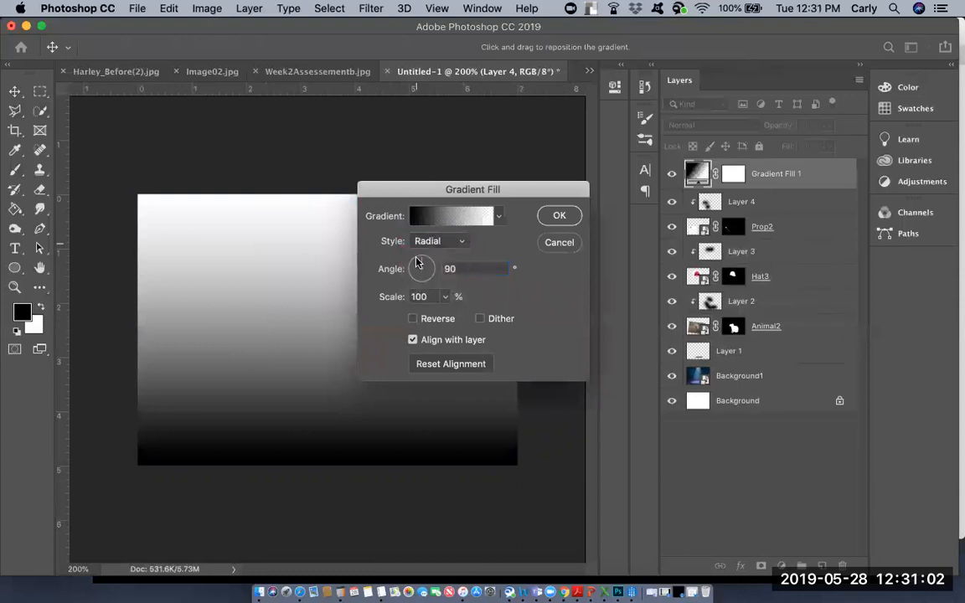
click(412, 318)
click(445, 297)
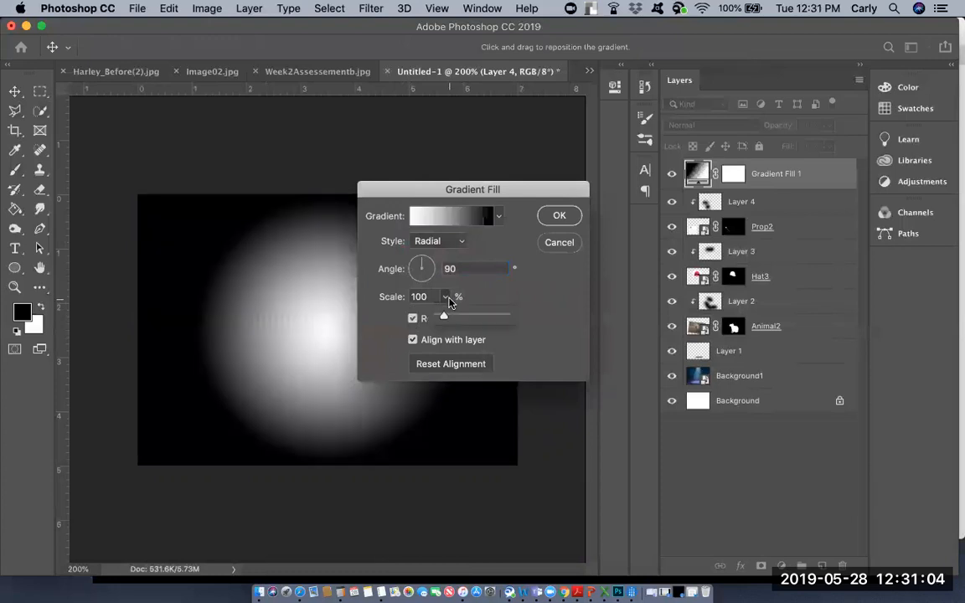
drag(442, 319, 447, 318)
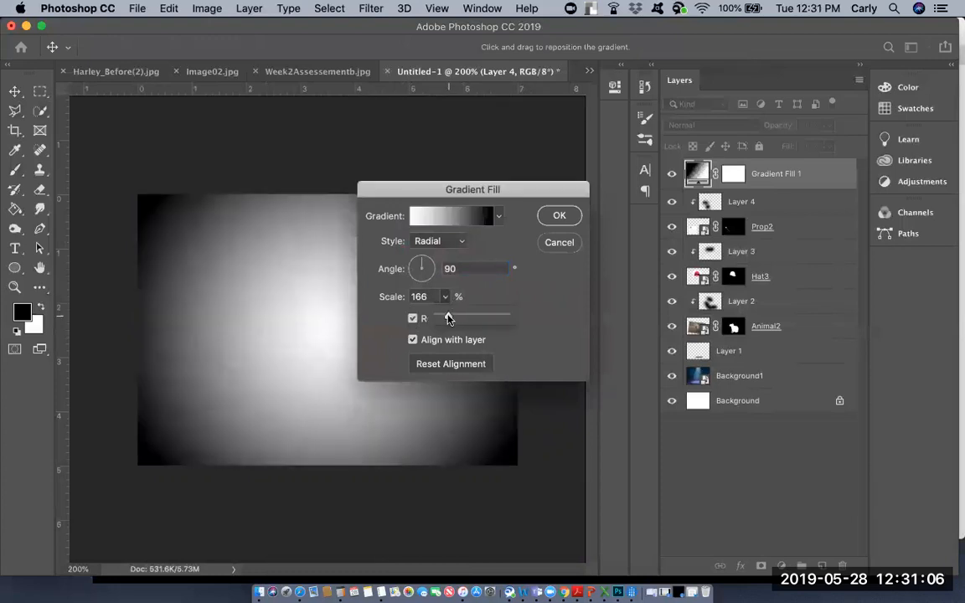
click(560, 214)
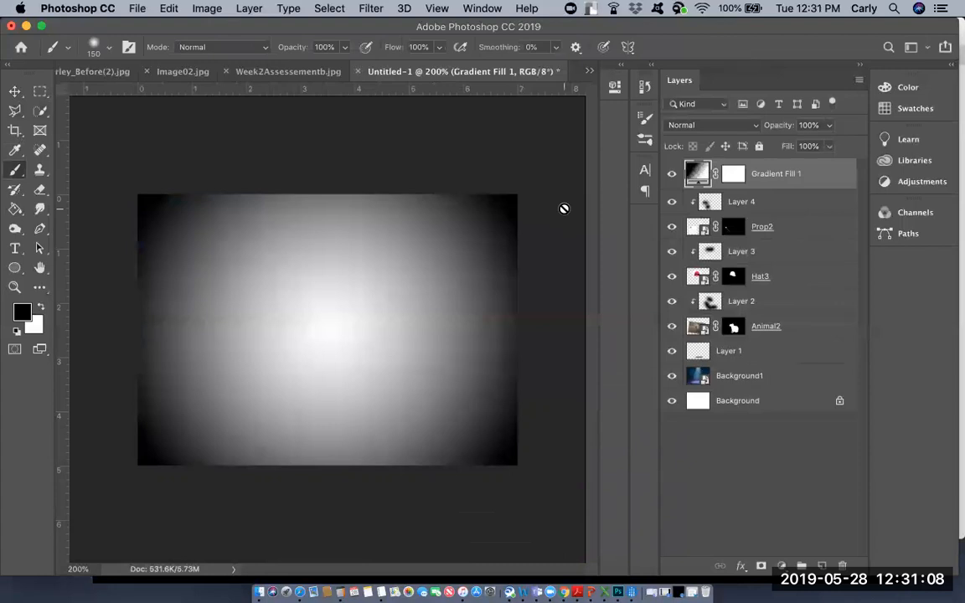
click(705, 126)
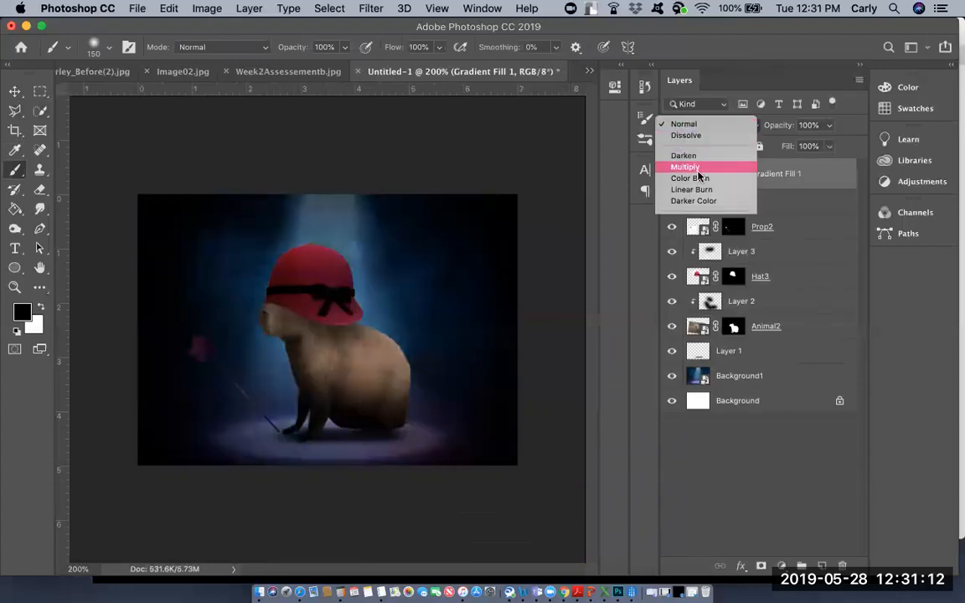
click(700, 166)
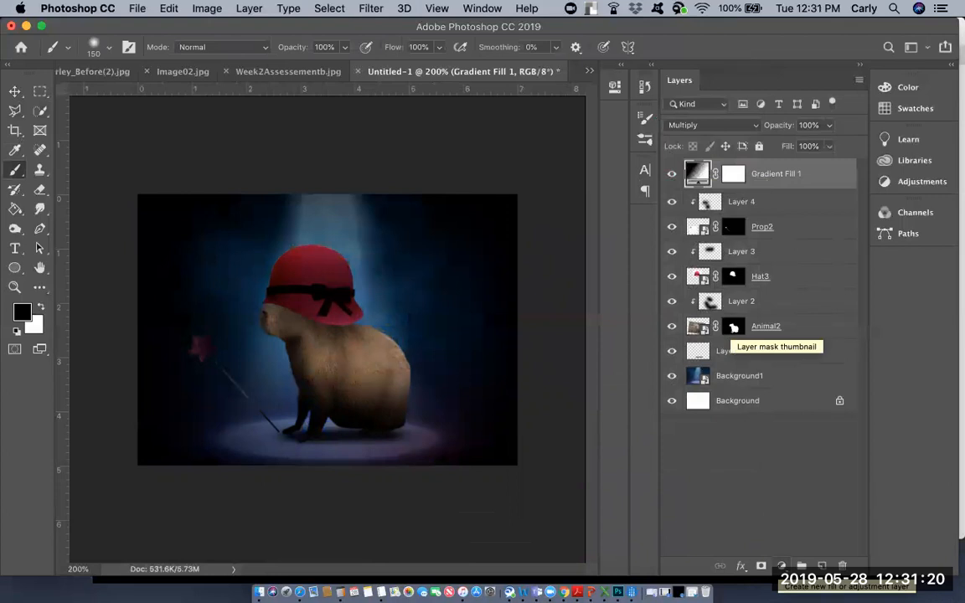
Step: Add a Photo Filter adjustment layer above Gradient Fill 1
click(781, 567)
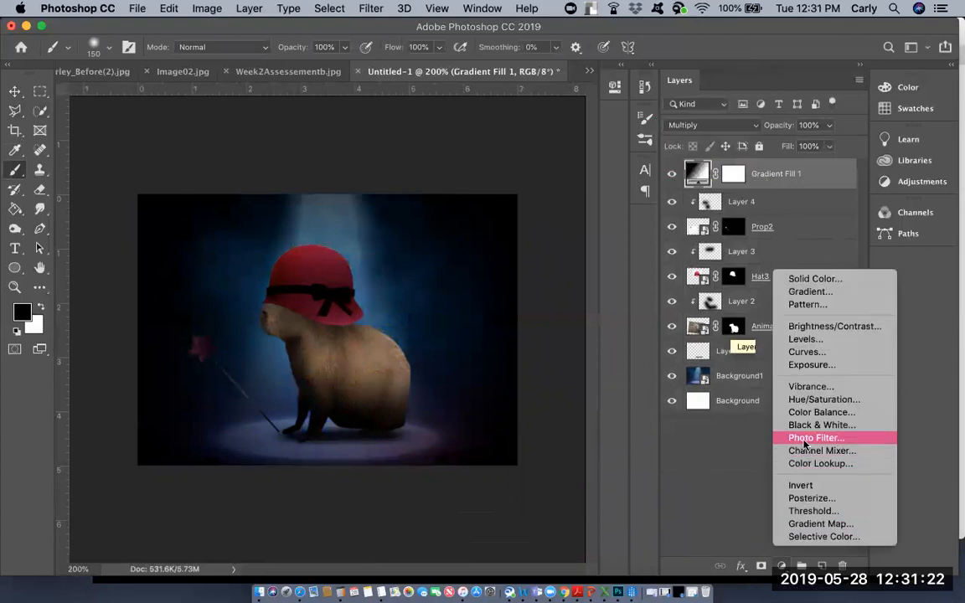
click(804, 442)
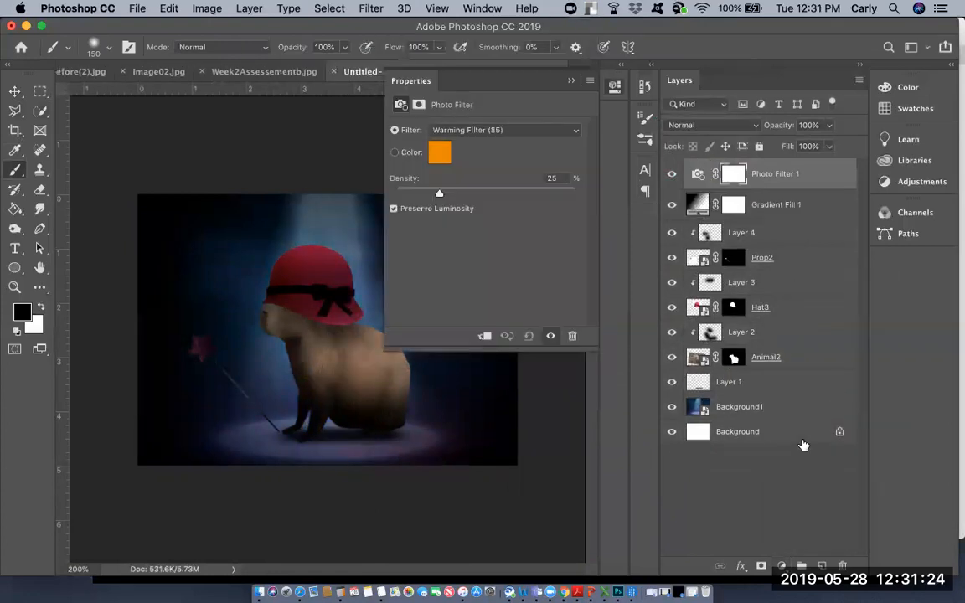
Step: Strengthen the Warming Filter (85) photo filter by raising its density, and put its properties away
drag(421, 178, 487, 177)
click(411, 80)
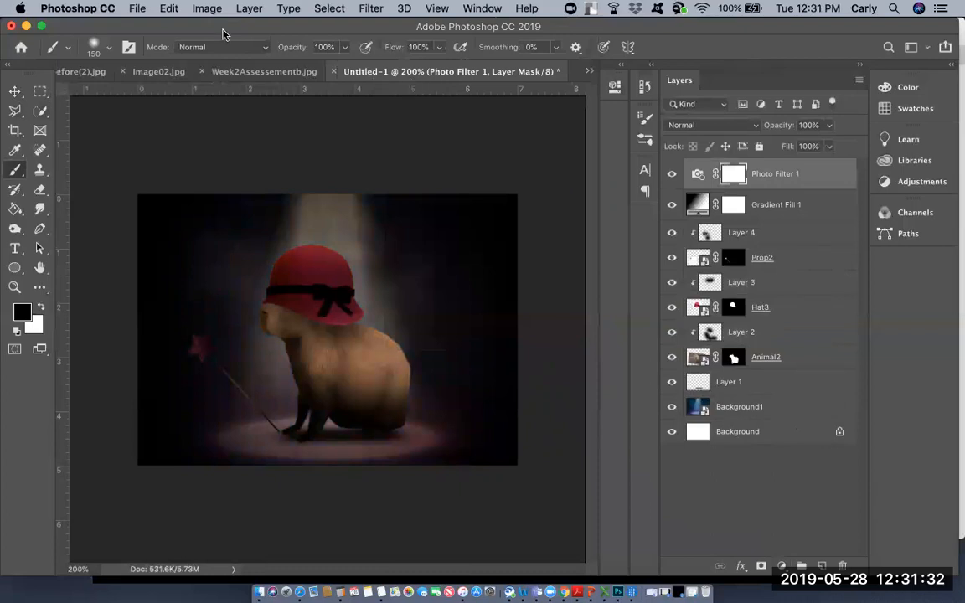
Step: Start saving the composite under a new name and choose the DES104_assignment folder on the Desktop as its location
click(137, 8)
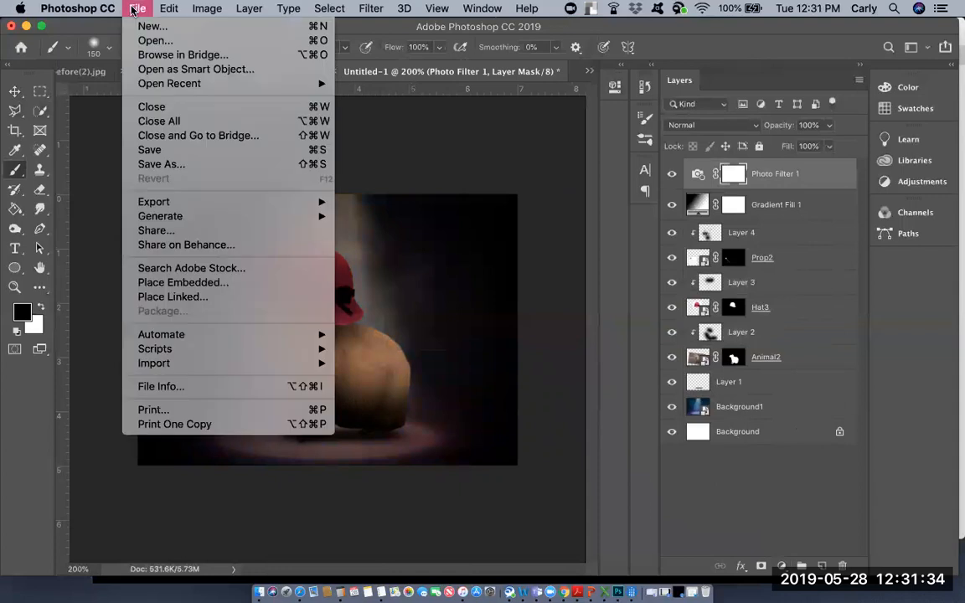
click(163, 167)
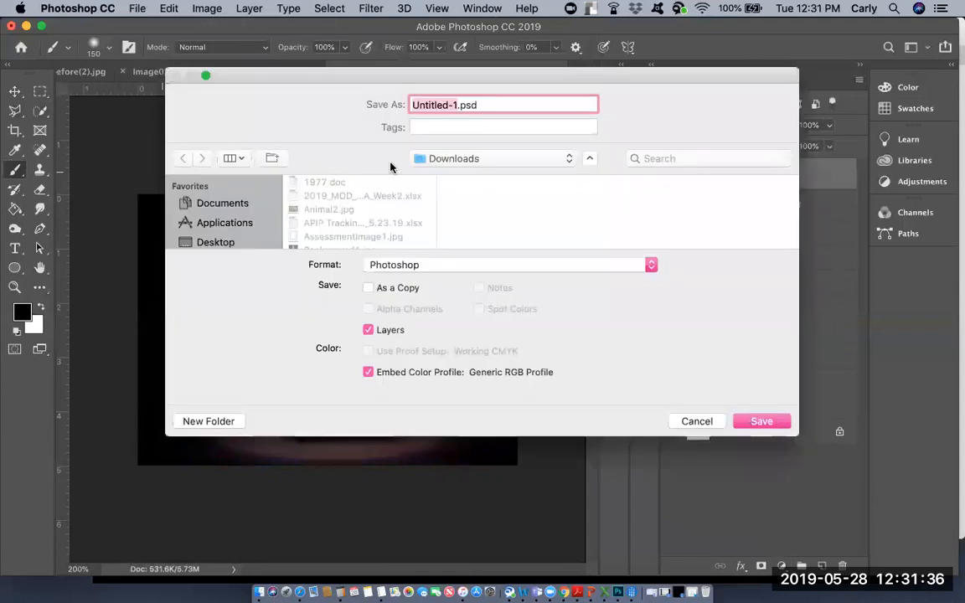
click(238, 246)
scroll(377, 226, down, 10)
scroll(376, 231, down, 3)
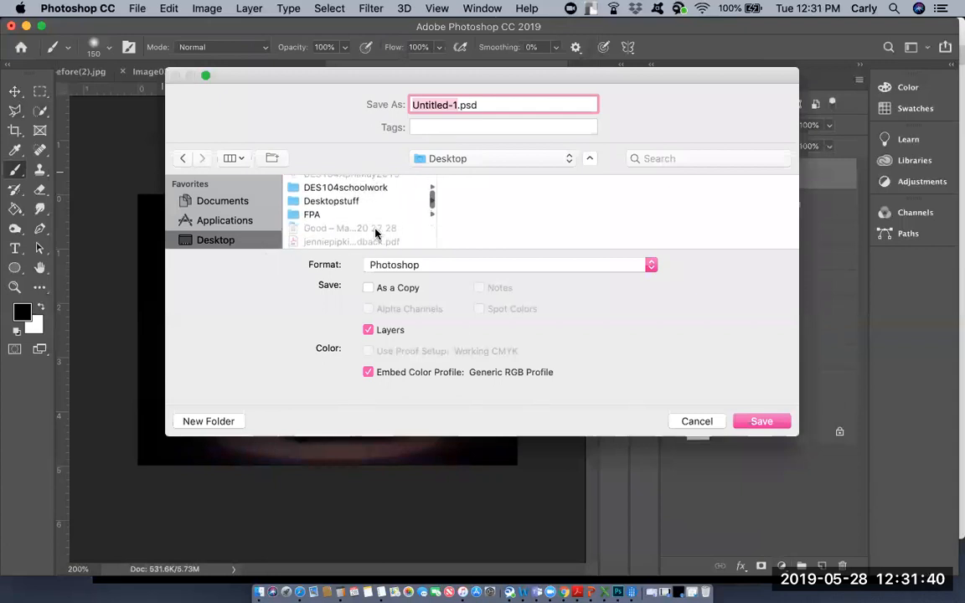
click(373, 207)
scroll(371, 211, up, 4)
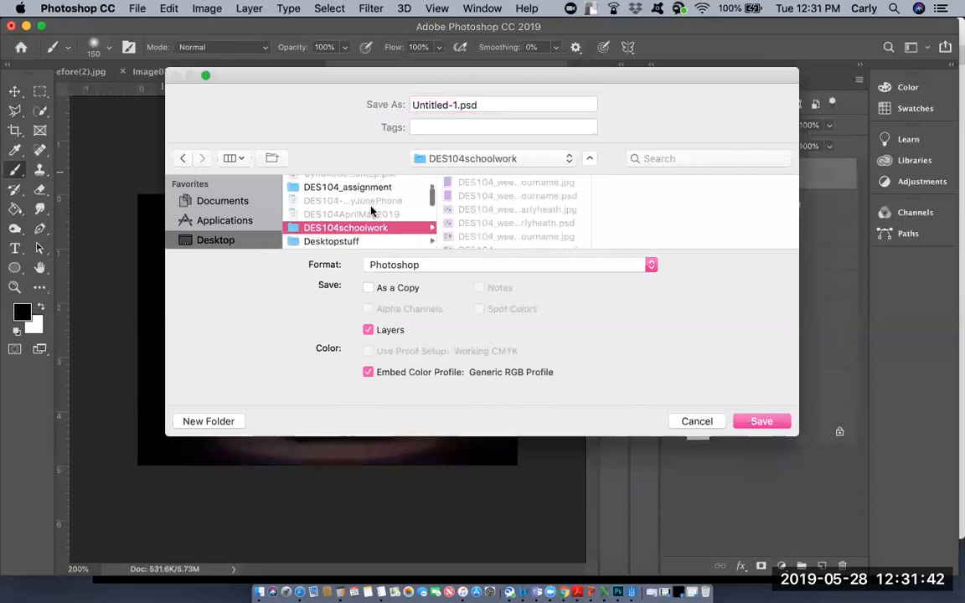
scroll(371, 212, down, 2)
click(372, 198)
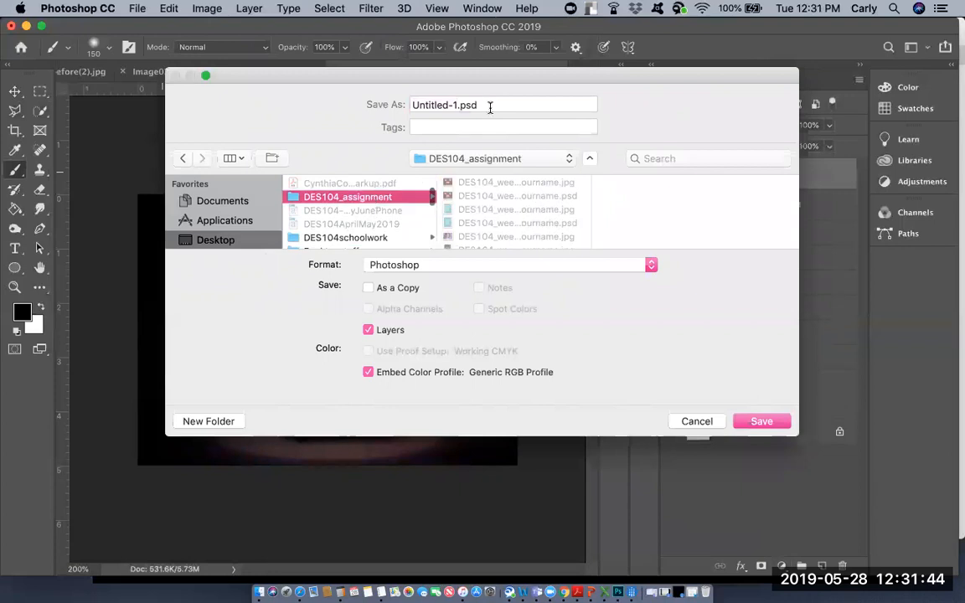
Step: Name the file DES104_week3_assignment_yourname.psd and save it in Photoshop format with Maximize Compatibility enabled
click(442, 104)
text(DES)
text(104_w)
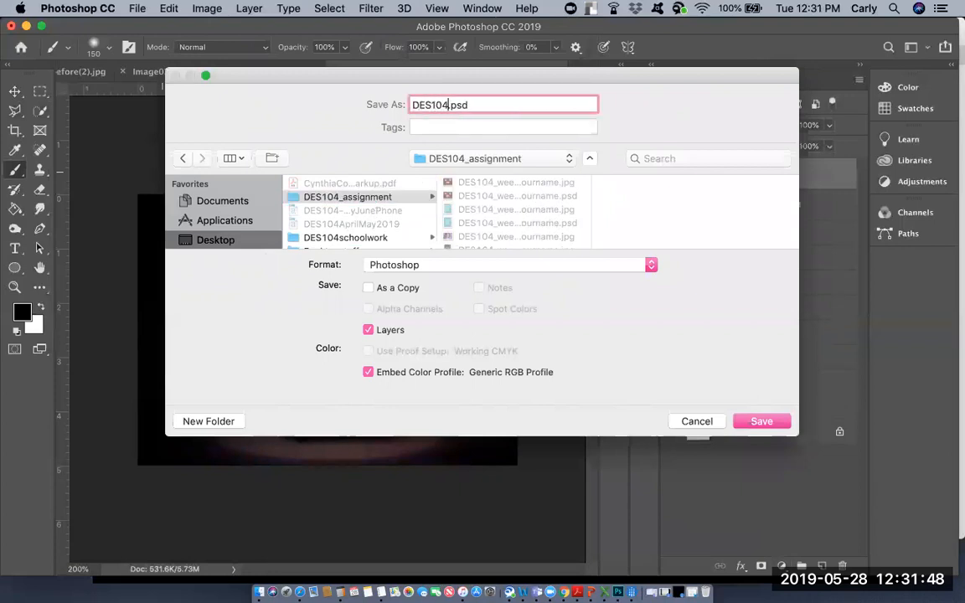
text(eek3_a)
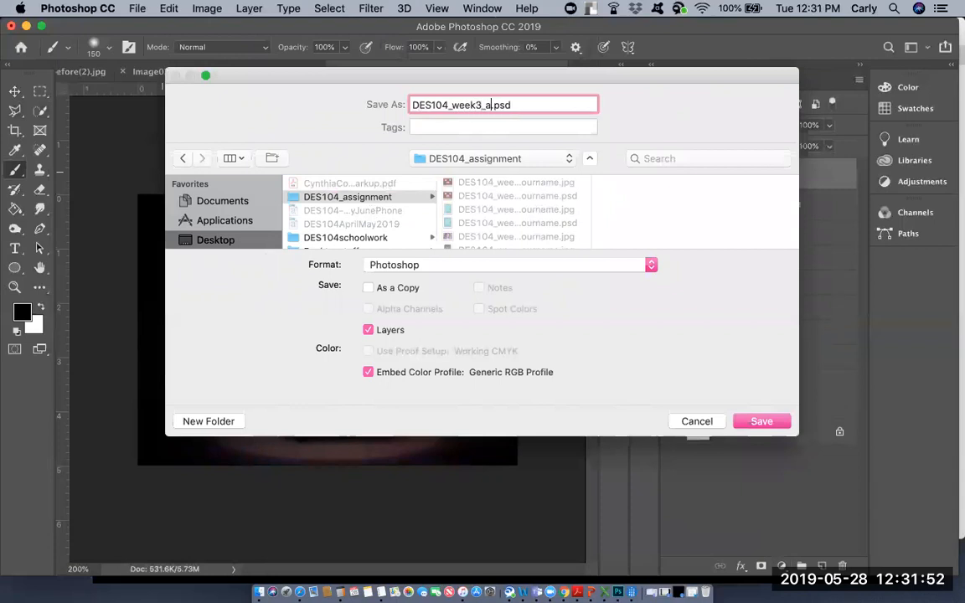
text(ss)
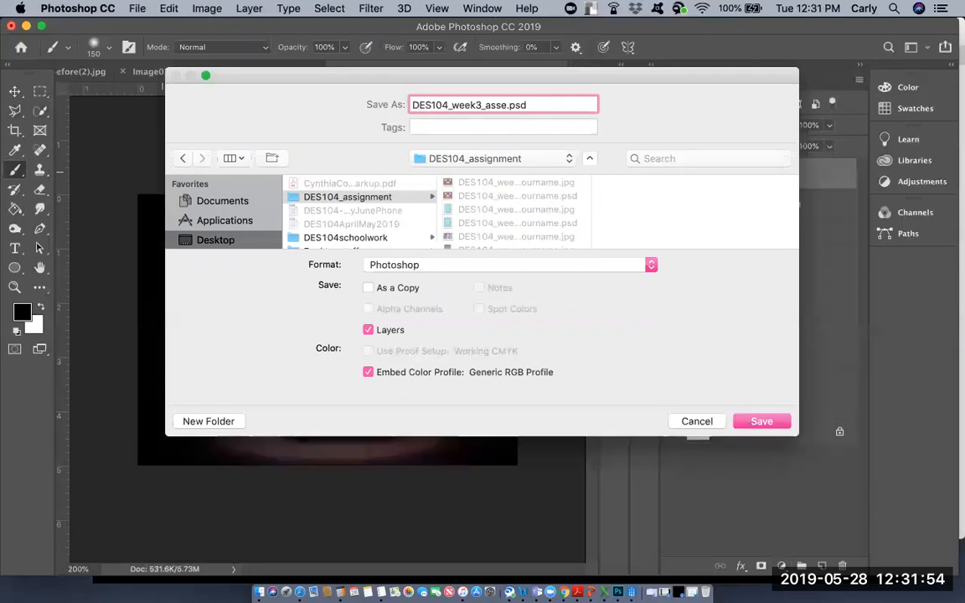
text(ignment_your)
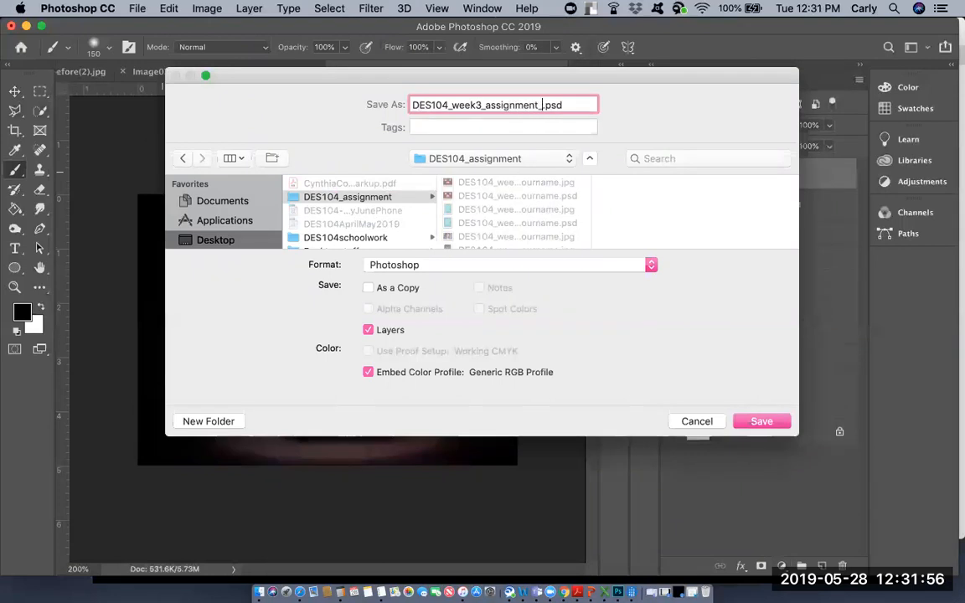
text(name)
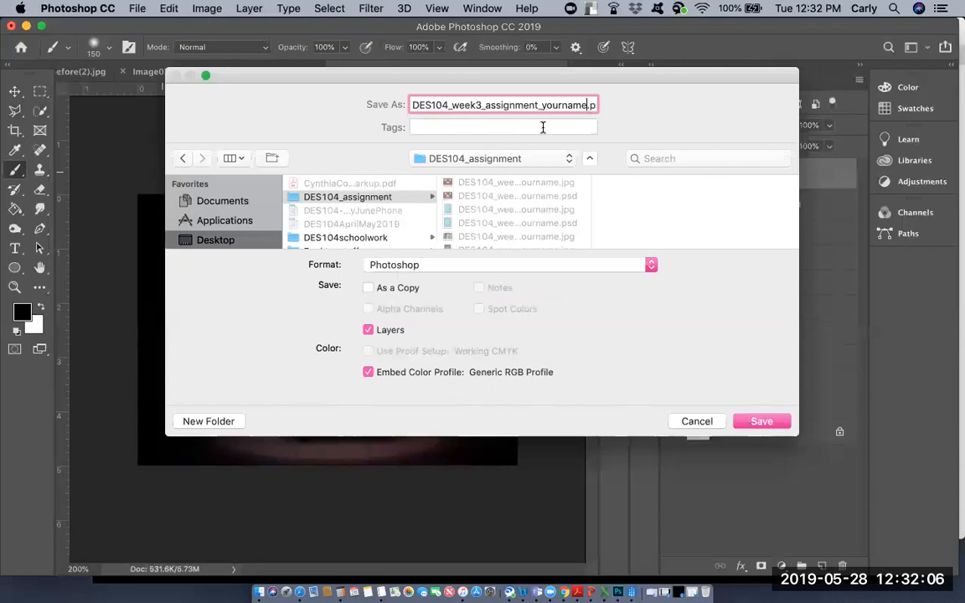
click(761, 423)
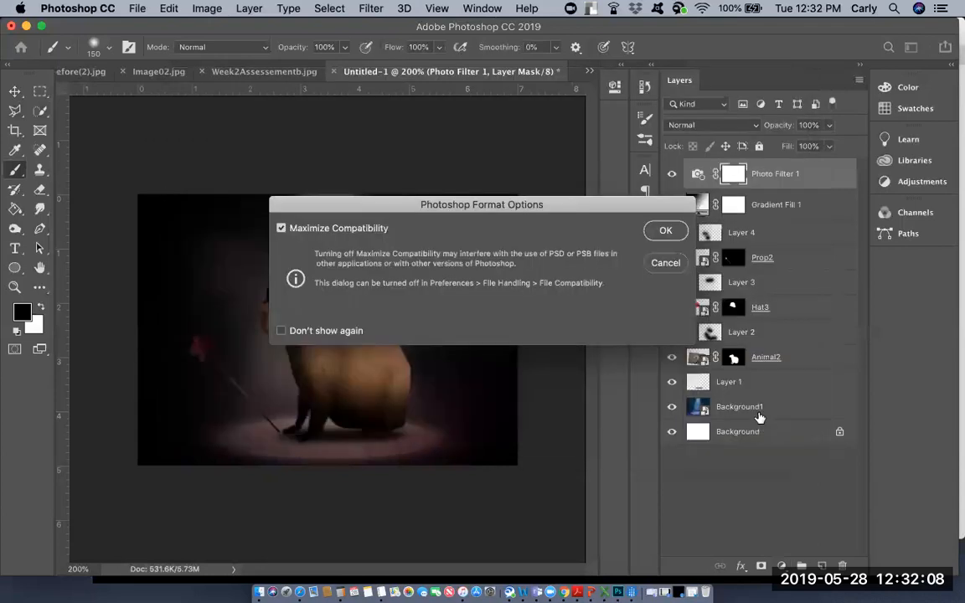
click(665, 231)
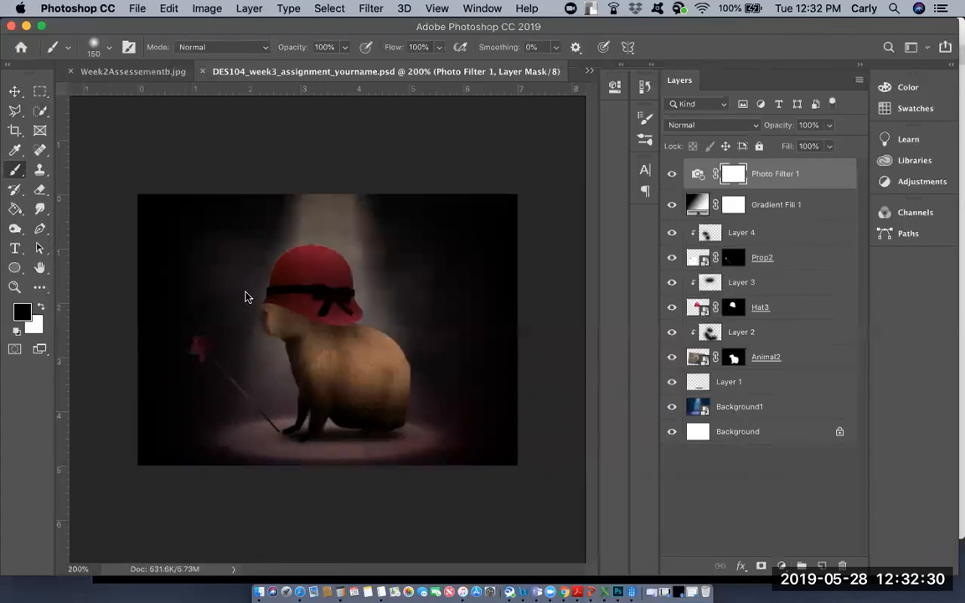
Step: Switch to Safari and open the Week 4 Assignment - Social Issue Campaign Poster page of the course
click(302, 592)
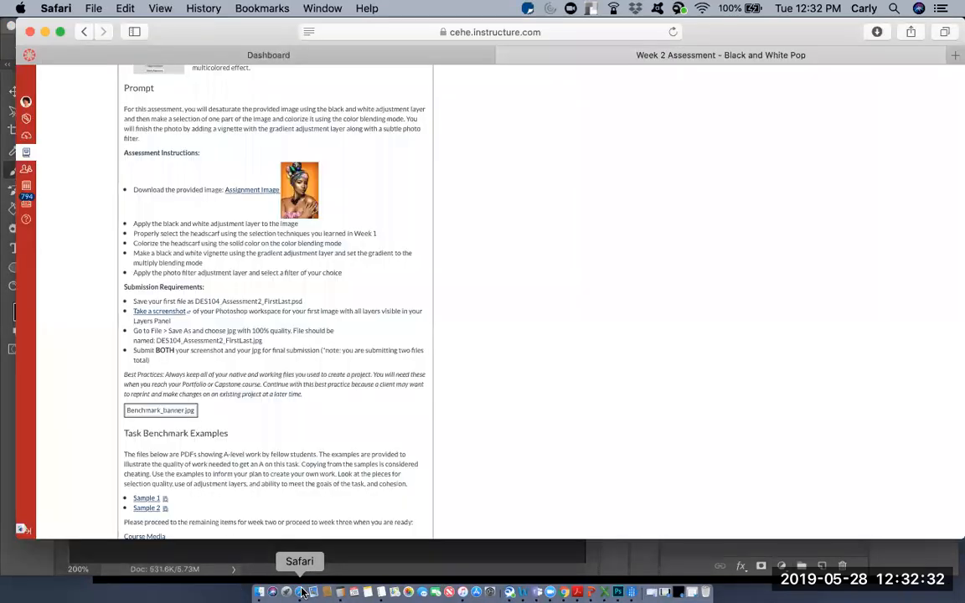
scroll(382, 460, down, 15)
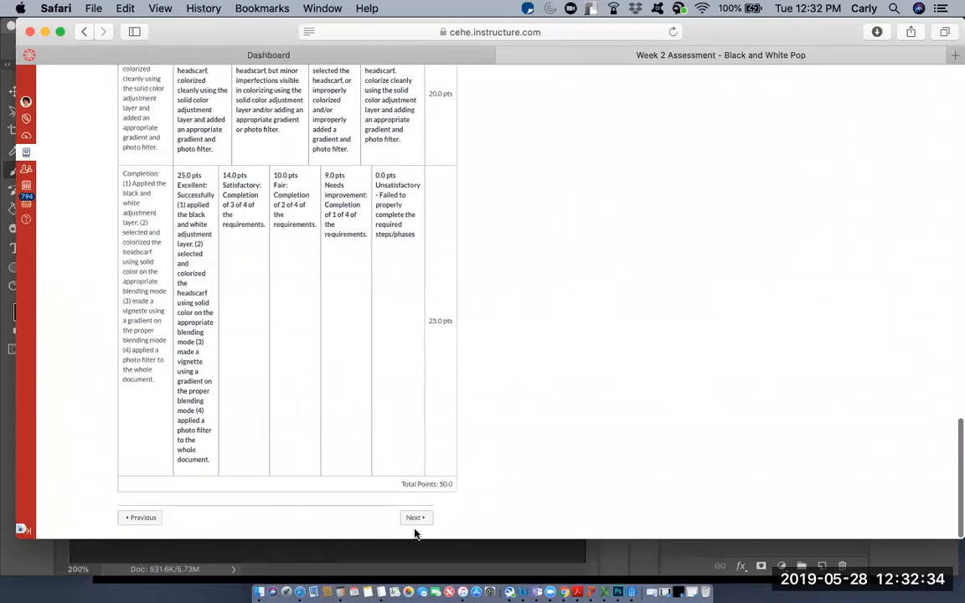
click(414, 519)
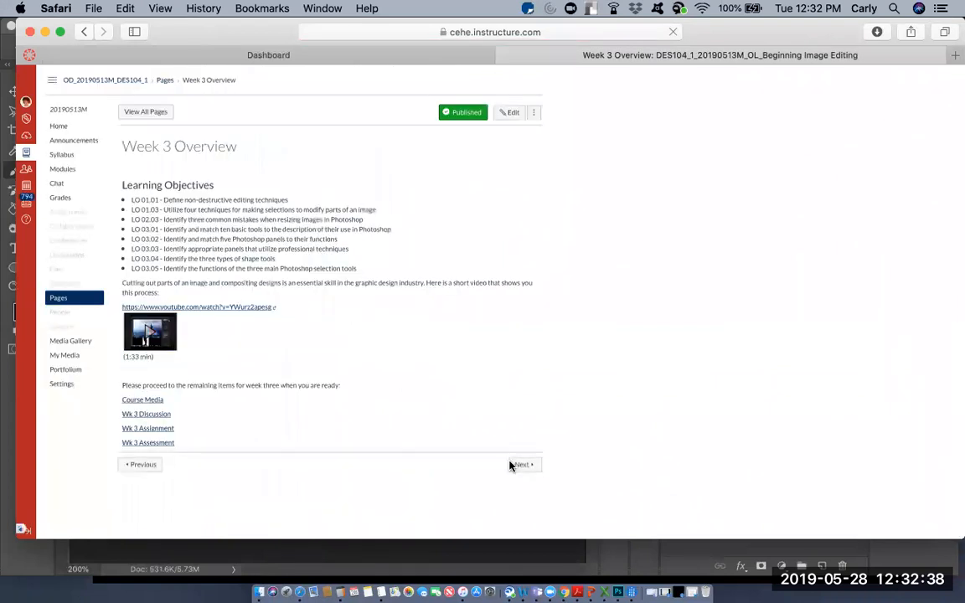
scroll(532, 521, down, 2)
click(528, 518)
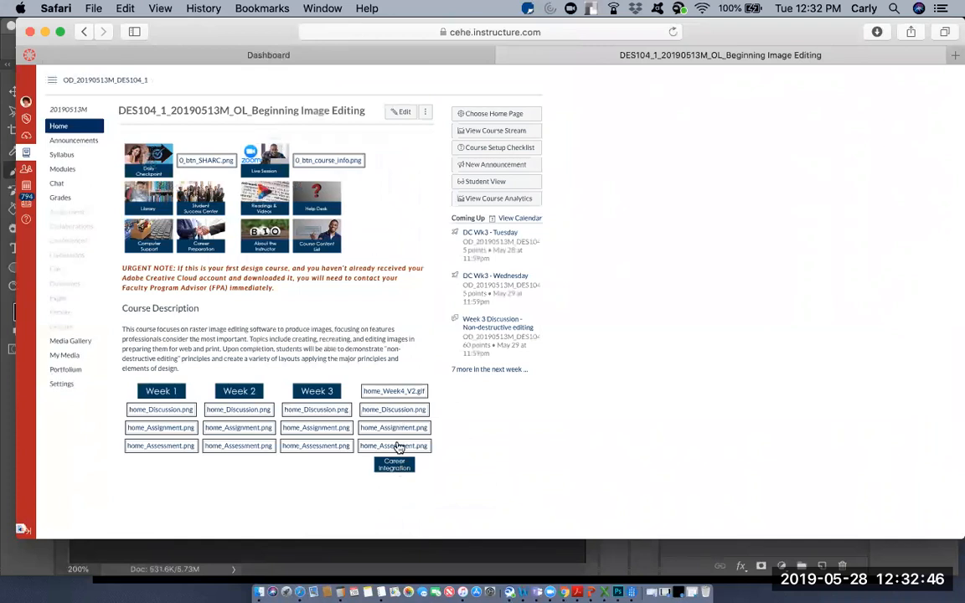
click(396, 428)
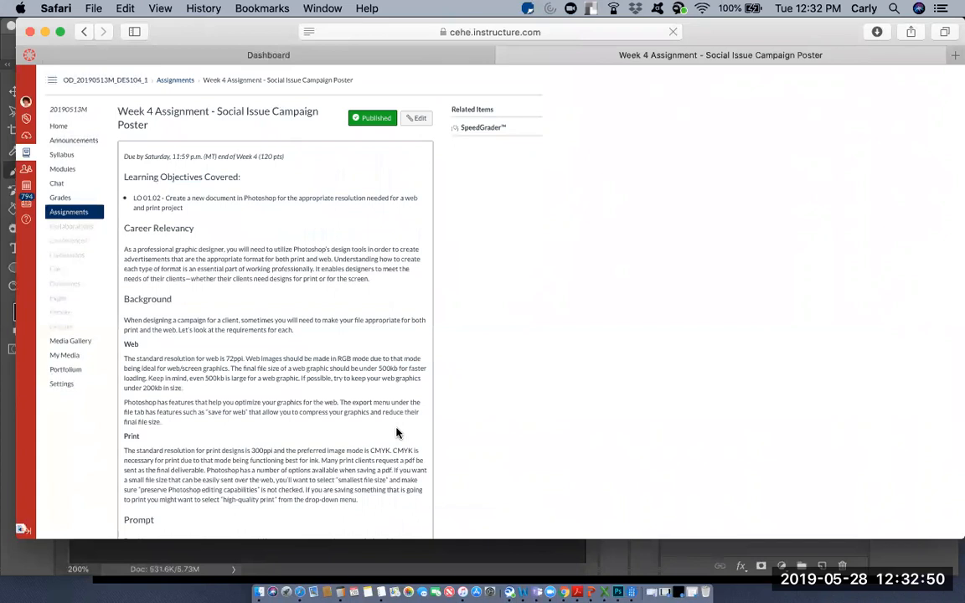
Step: From the assignment's photo grid, download the first photo of row four and the last photos of rows five and three
scroll(397, 433, down, 10)
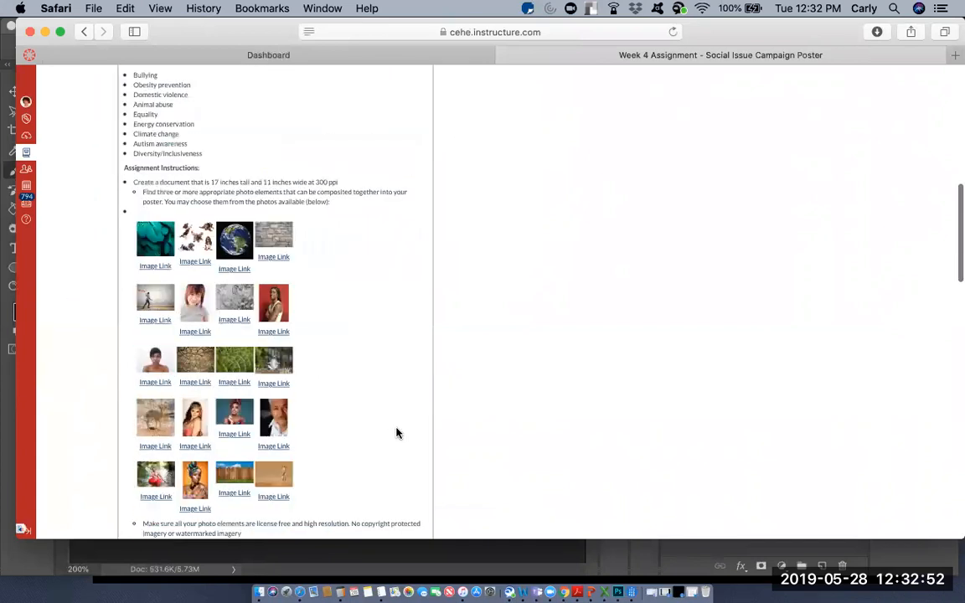
scroll(397, 433, up, 2)
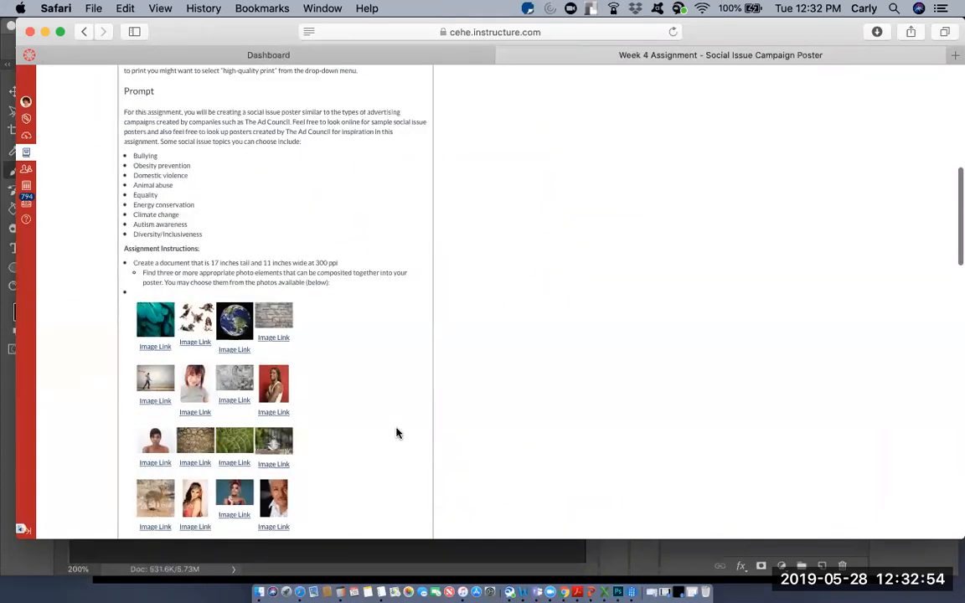
scroll(397, 433, down, 2)
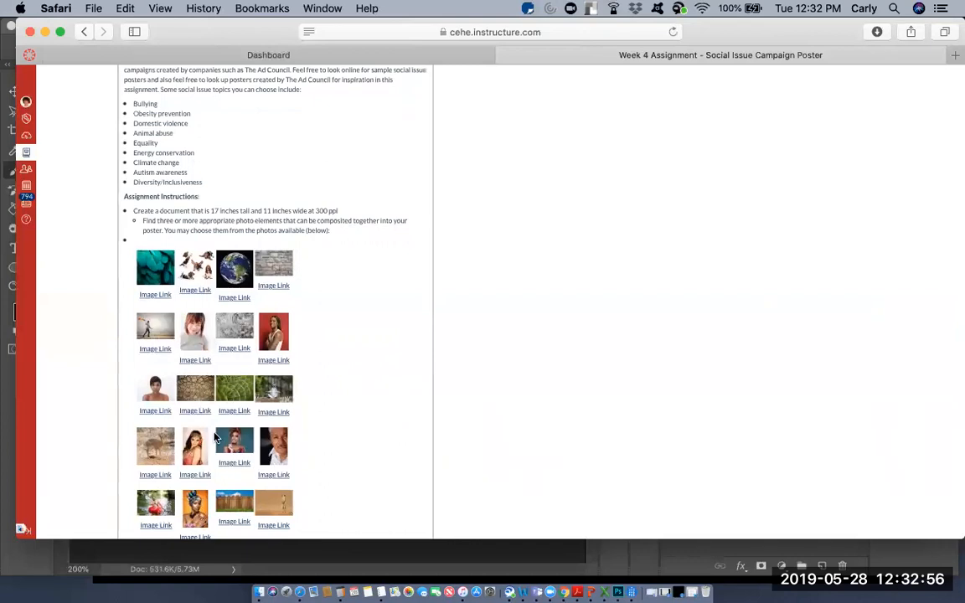
click(156, 477)
click(274, 525)
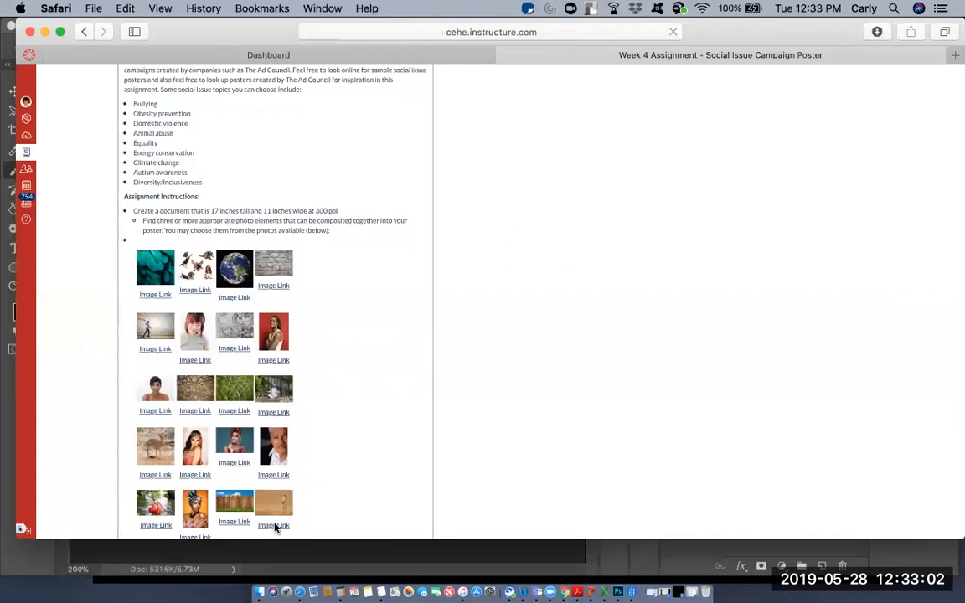
click(271, 415)
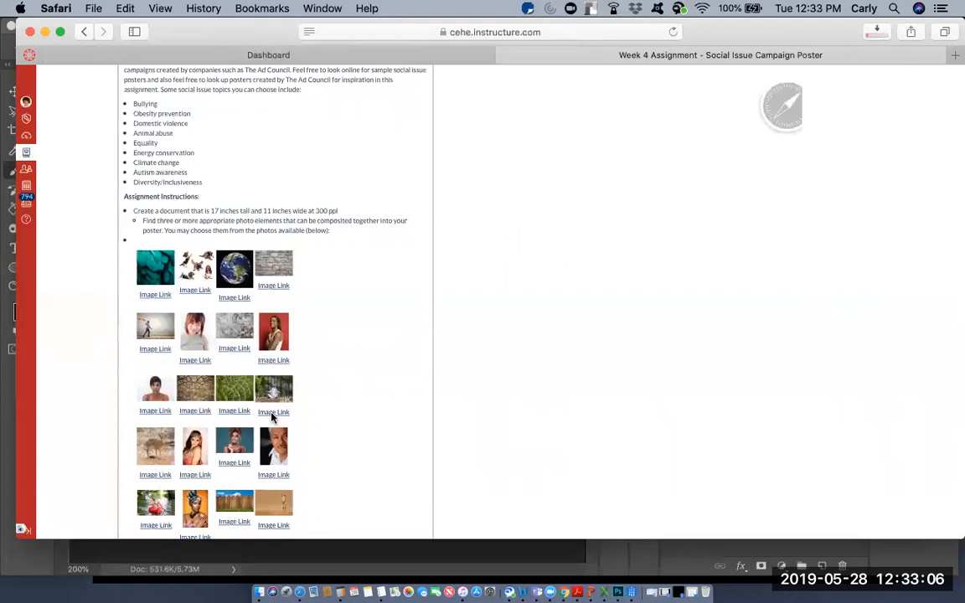
scroll(272, 416, down, 3)
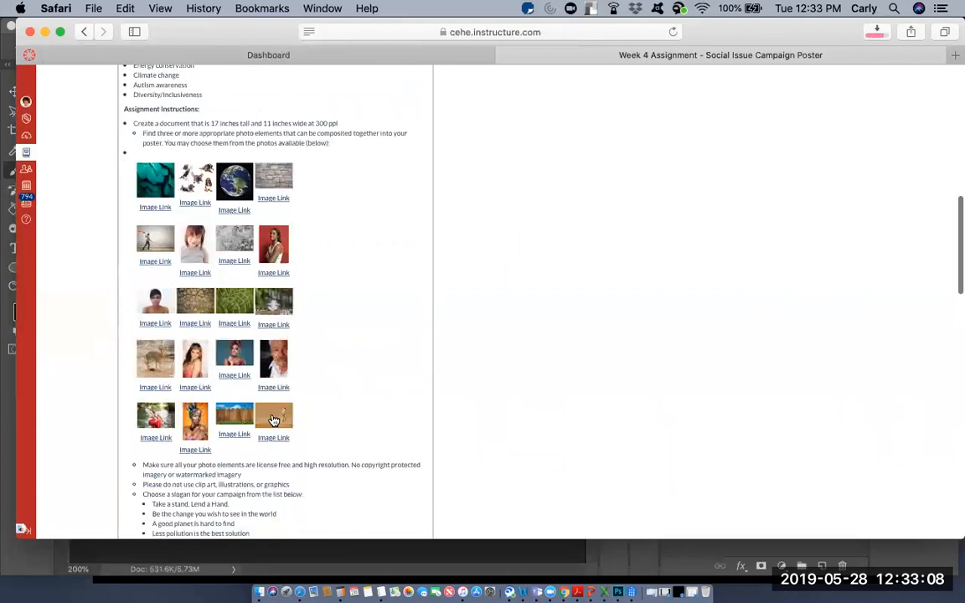
Step: Back in Photoshop, create an 11 × 17 inch portrait document at 300 pixels/inch and add an empty layer above Background
click(339, 559)
click(133, 9)
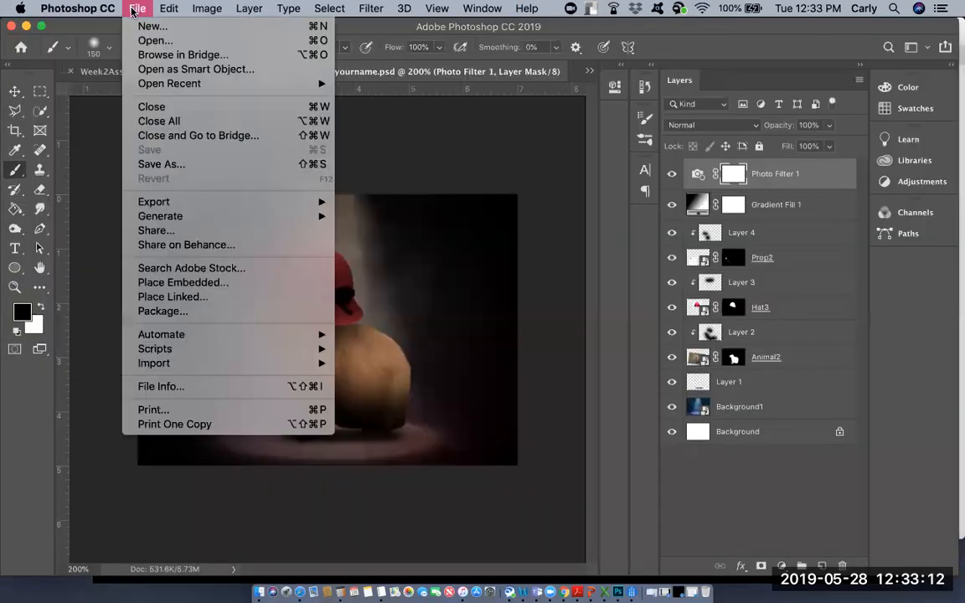
click(151, 26)
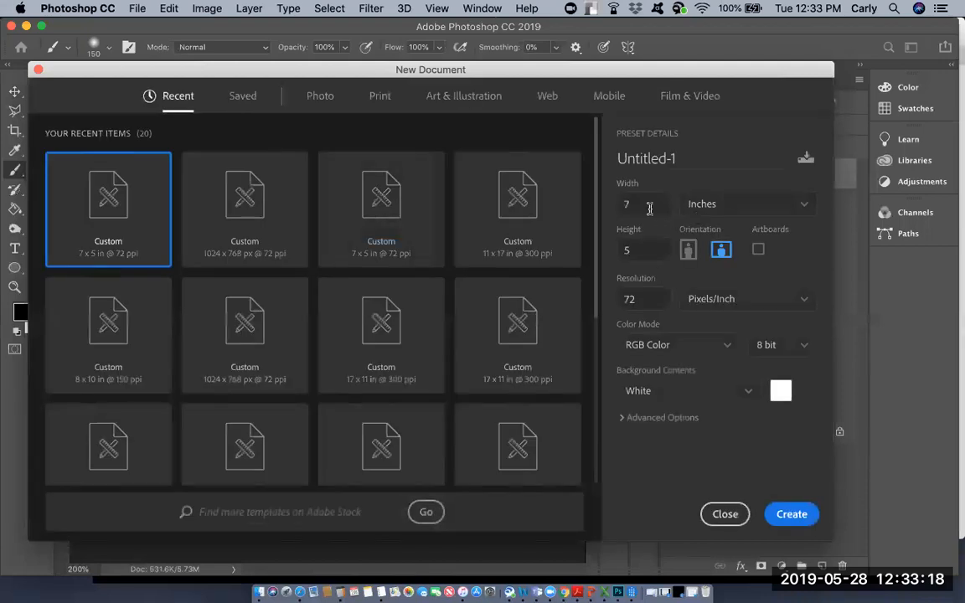
click(649, 209)
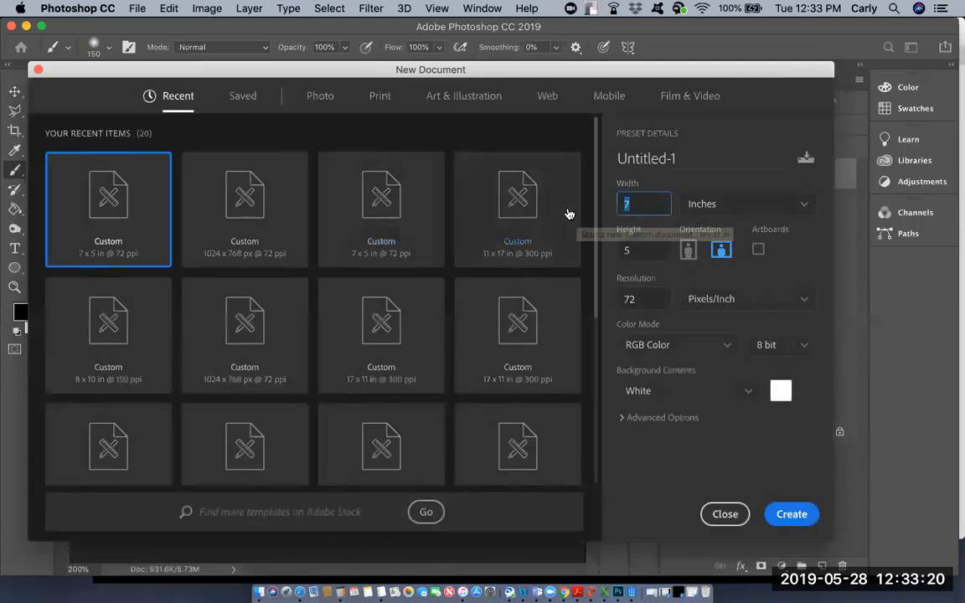
text(11)
key(Tab)
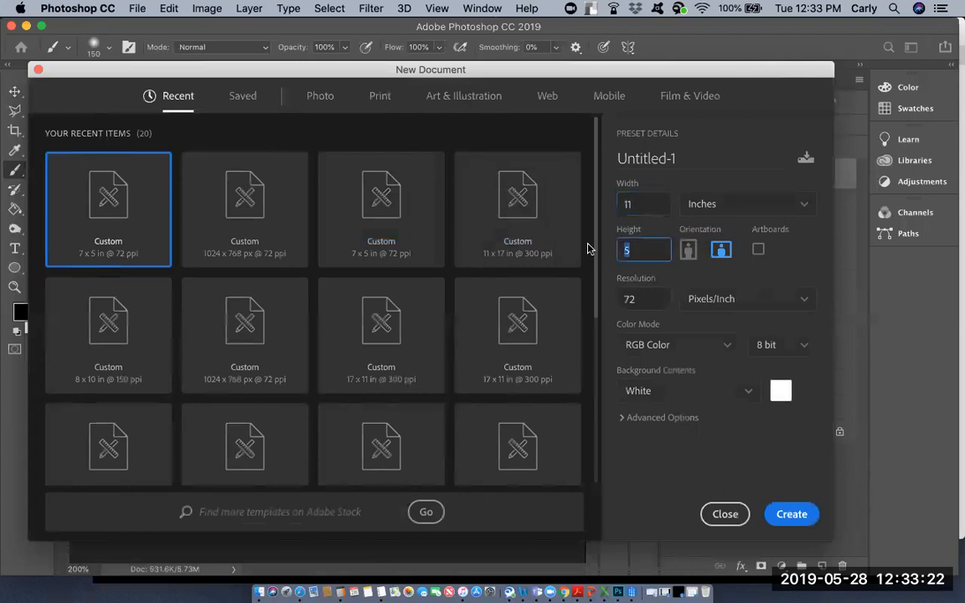
text(1)
key(Tab)
text(3)
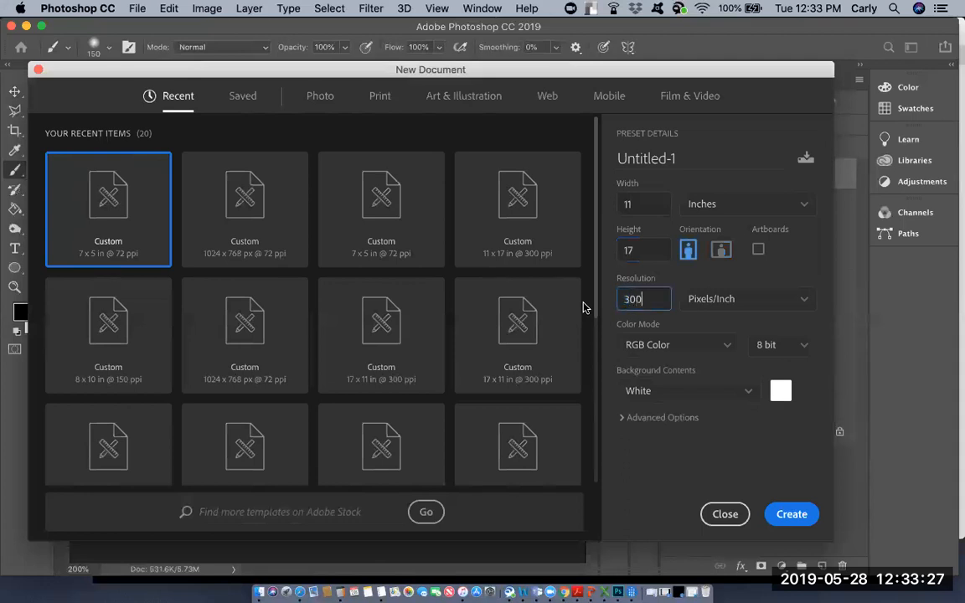
click(793, 518)
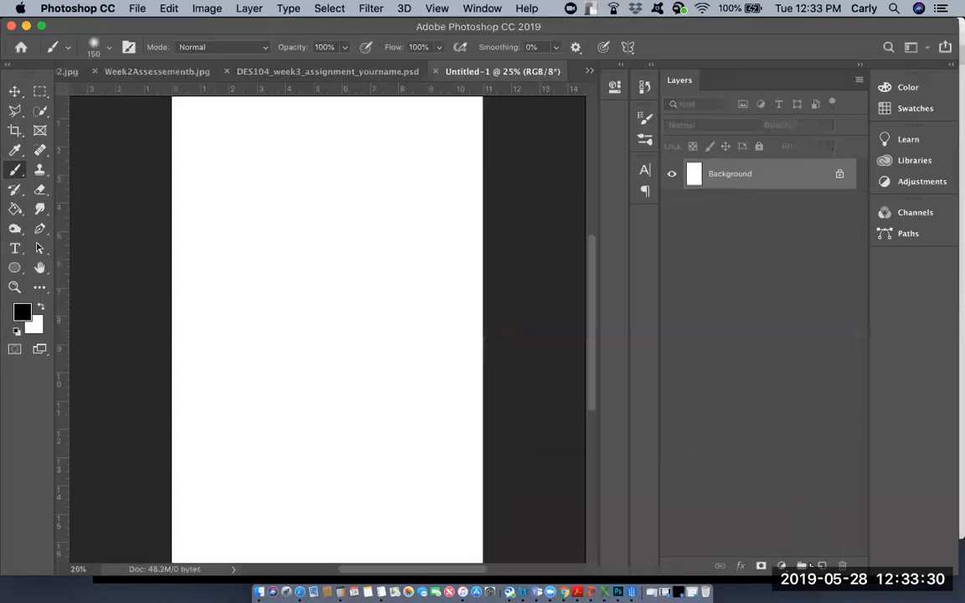
click(820, 566)
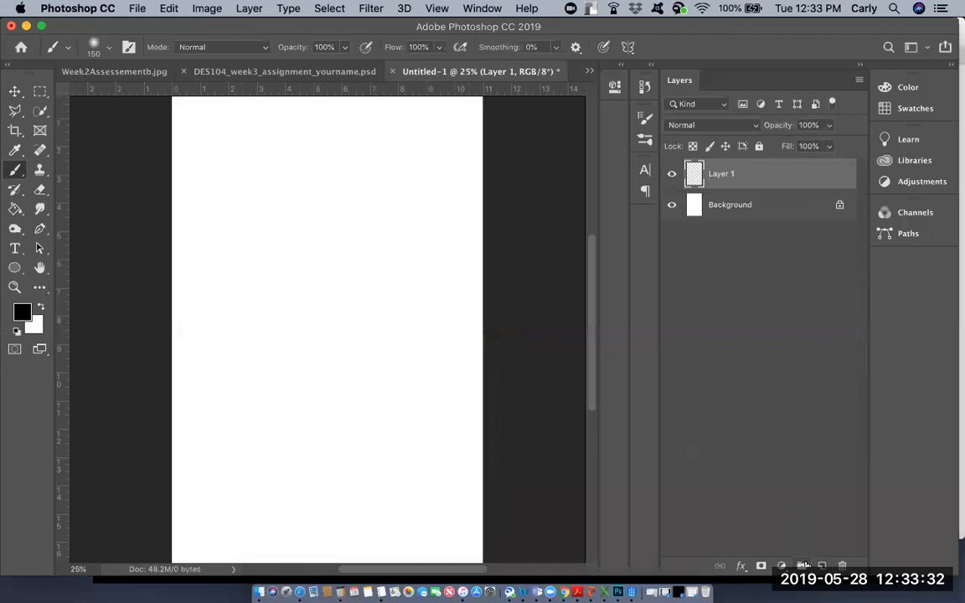
Step: Apply a gridline every 50 percent with 2 subdivisions in the grid preferences and display the grid over the canvas
key(super+minus)
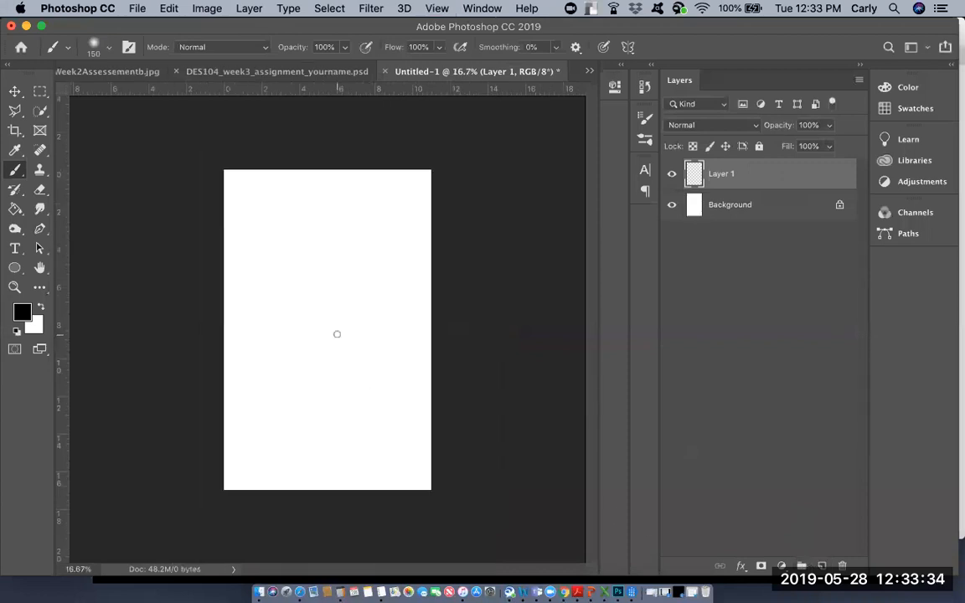
click(92, 7)
mouse_move(84, 55)
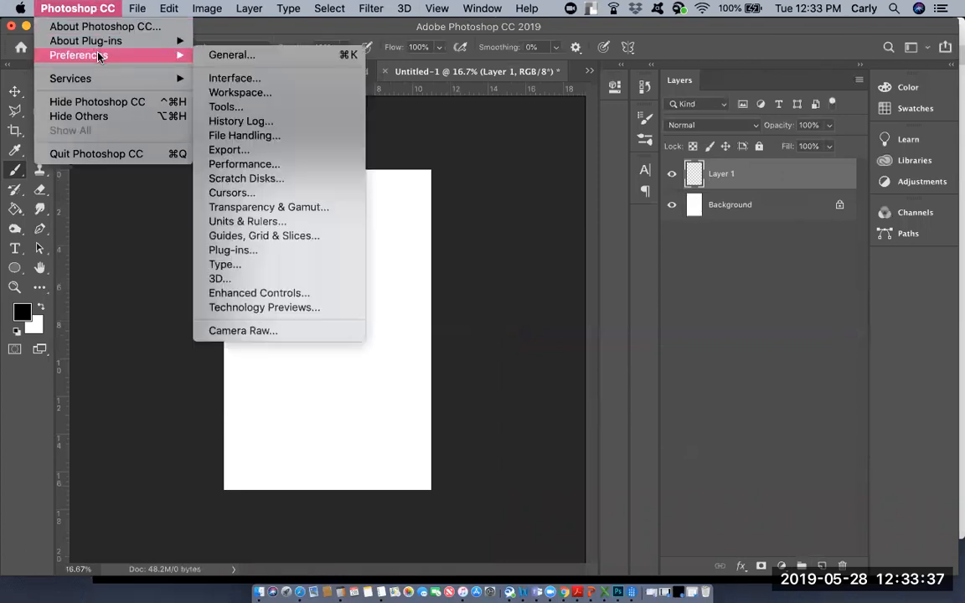
click(289, 236)
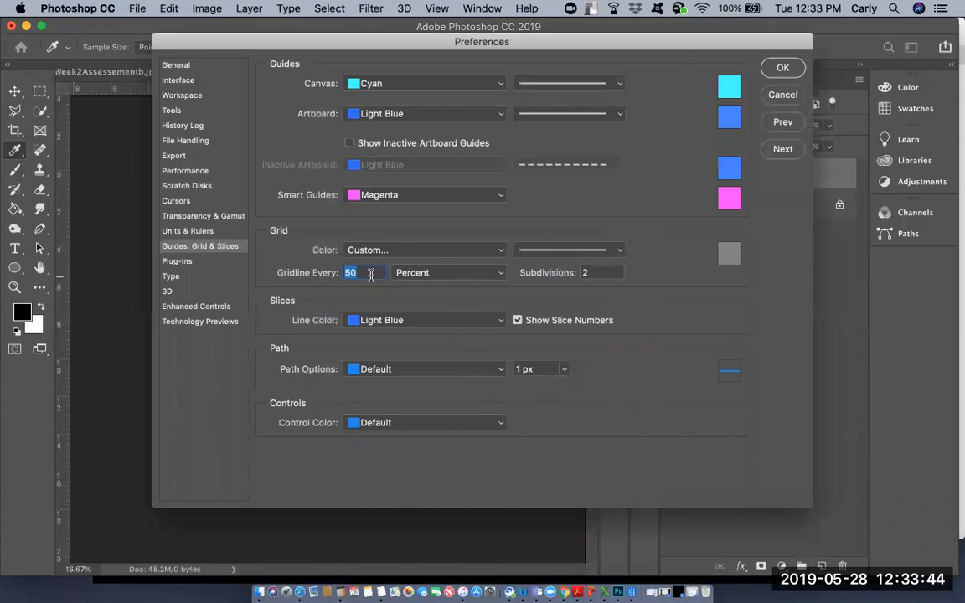
click(783, 67)
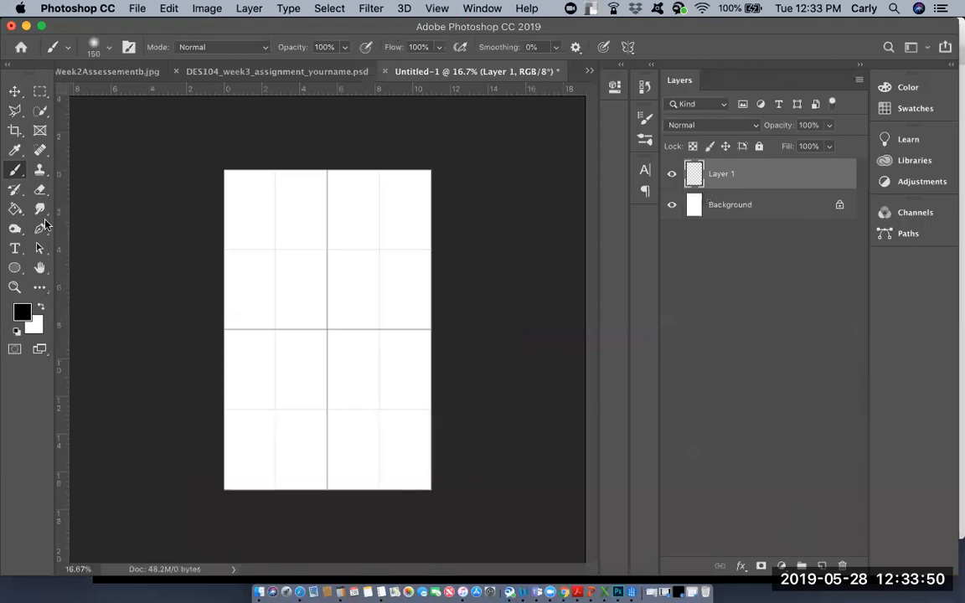
Step: Draw a black heart custom shape about 1899 × 1654 px, centred horizontally on the canvas around its middle
click(15, 267)
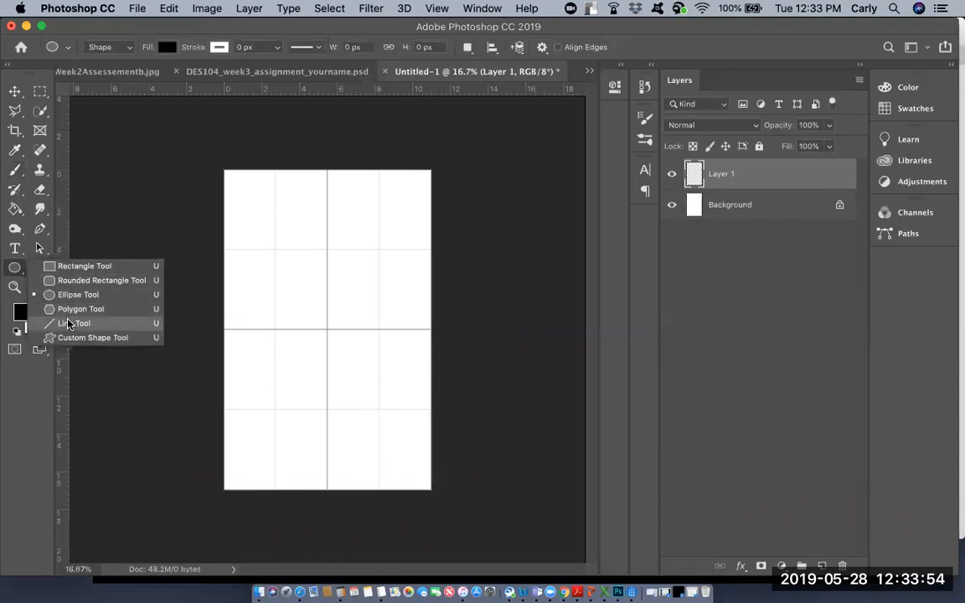
click(75, 337)
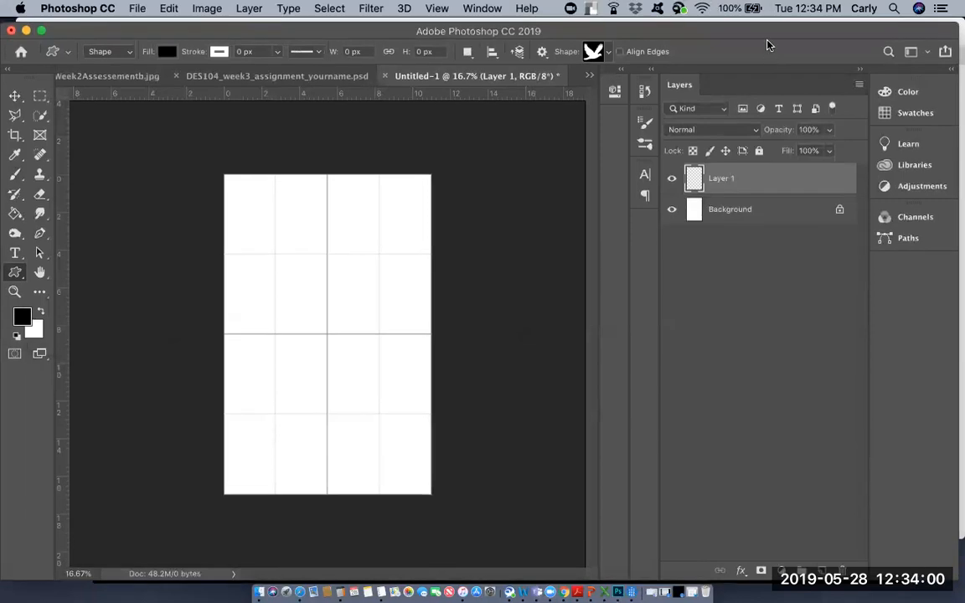
drag(760, 32, 759, 88)
click(608, 102)
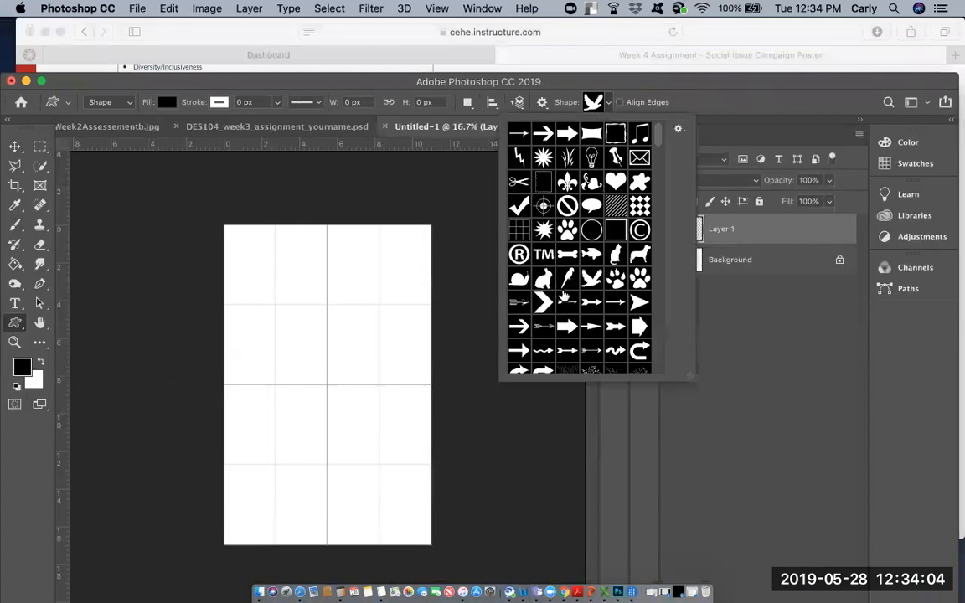
click(615, 181)
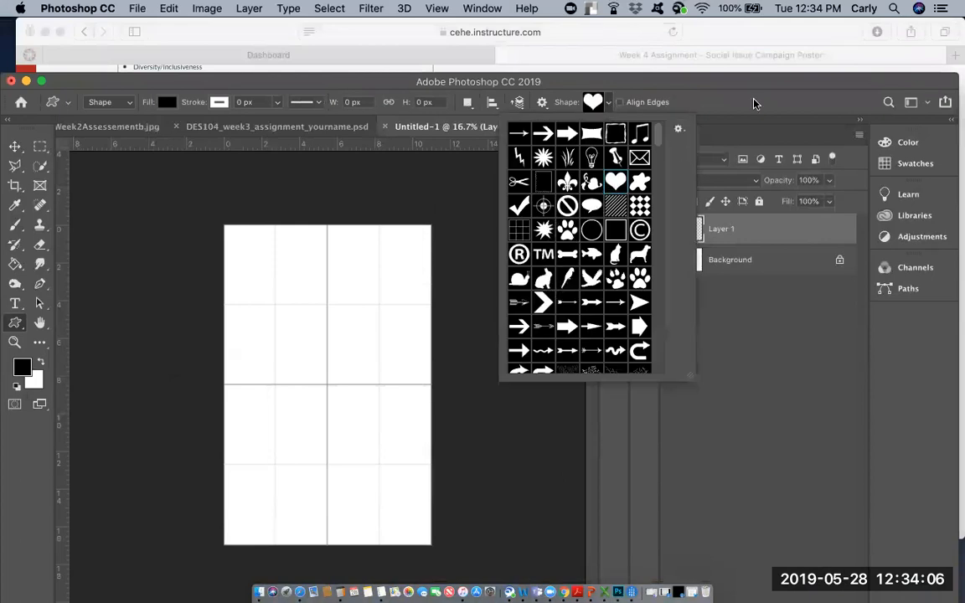
double_click(752, 84)
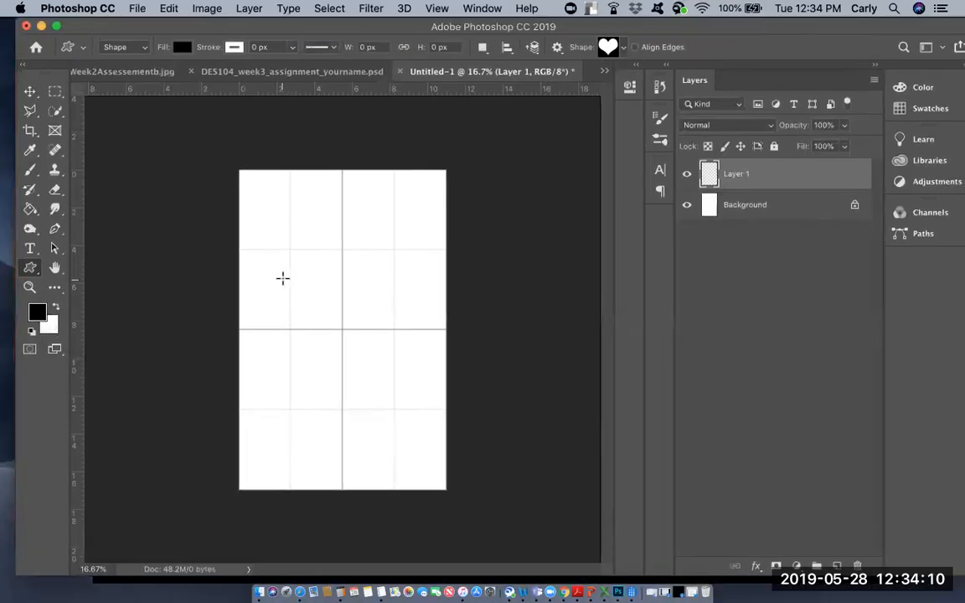
drag(283, 278, 402, 390)
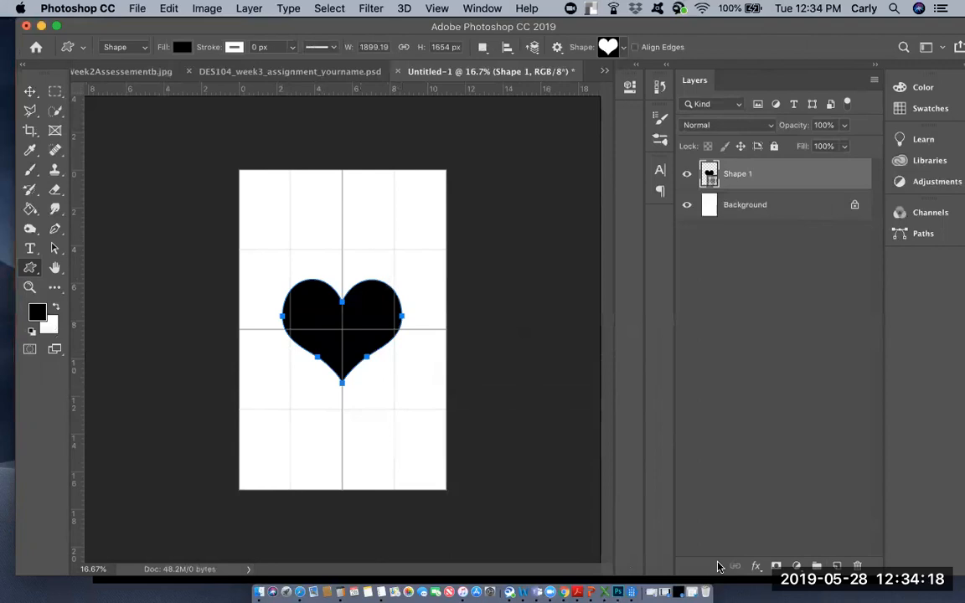
Step: Add a layer, place Animal2.jpg embedded, scale it to about 38.6%, and position it over the heart's right half against the canvas edge
click(836, 567)
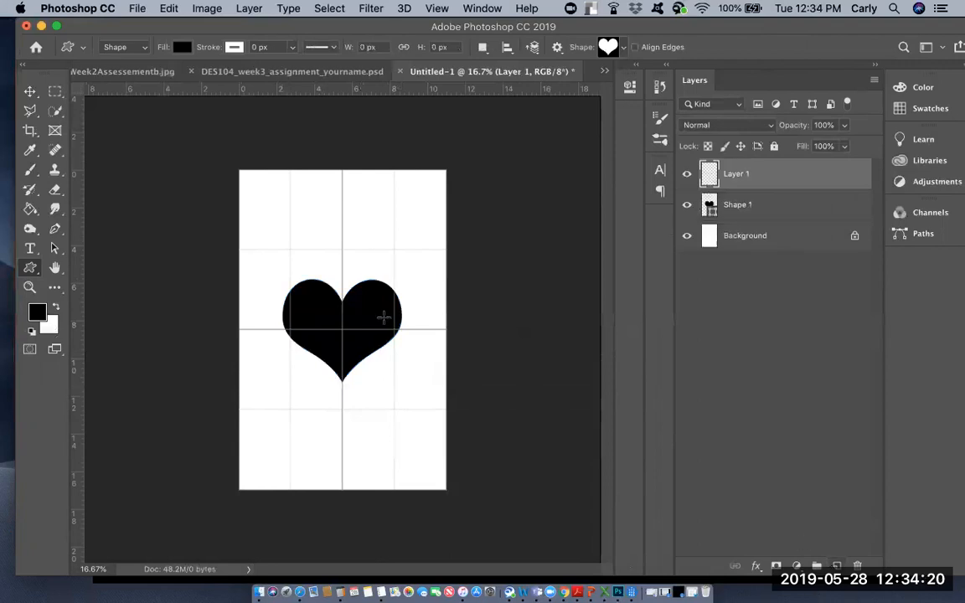
click(137, 8)
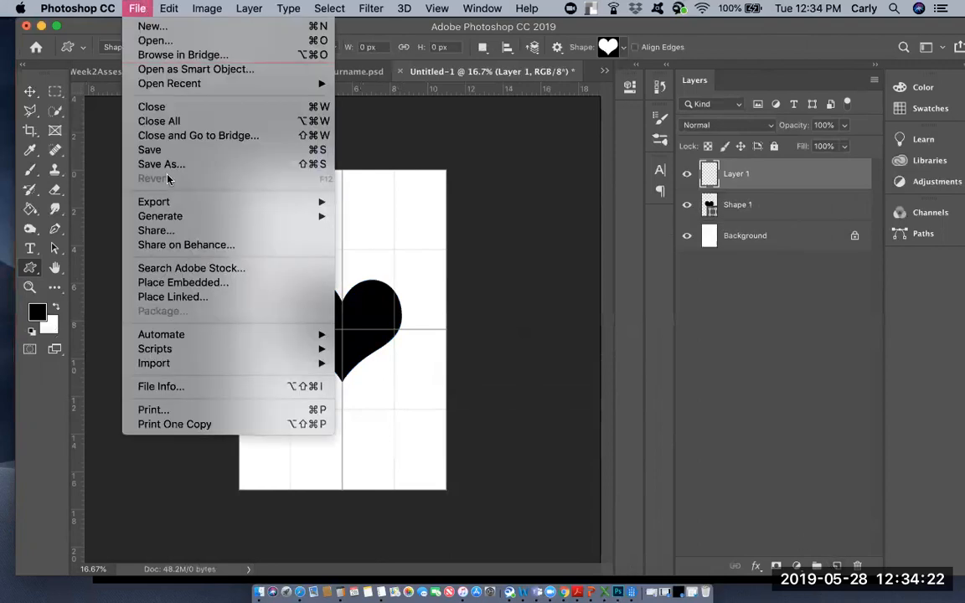
click(179, 284)
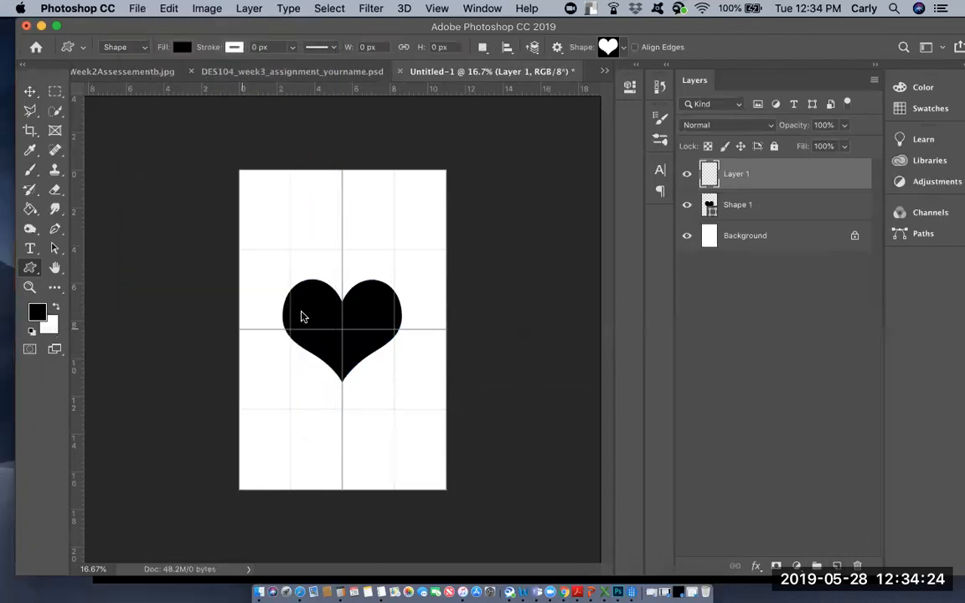
click(258, 194)
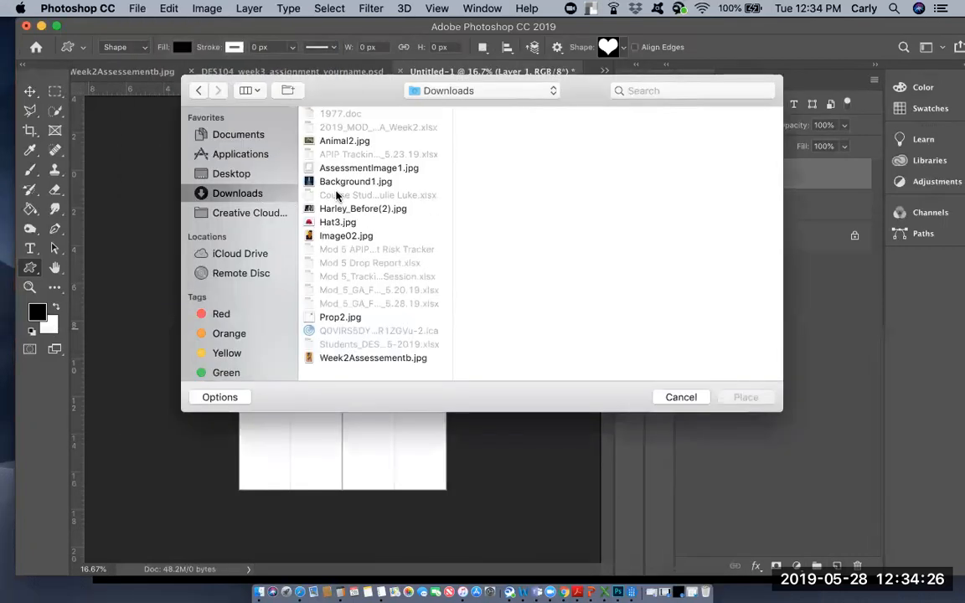
click(306, 143)
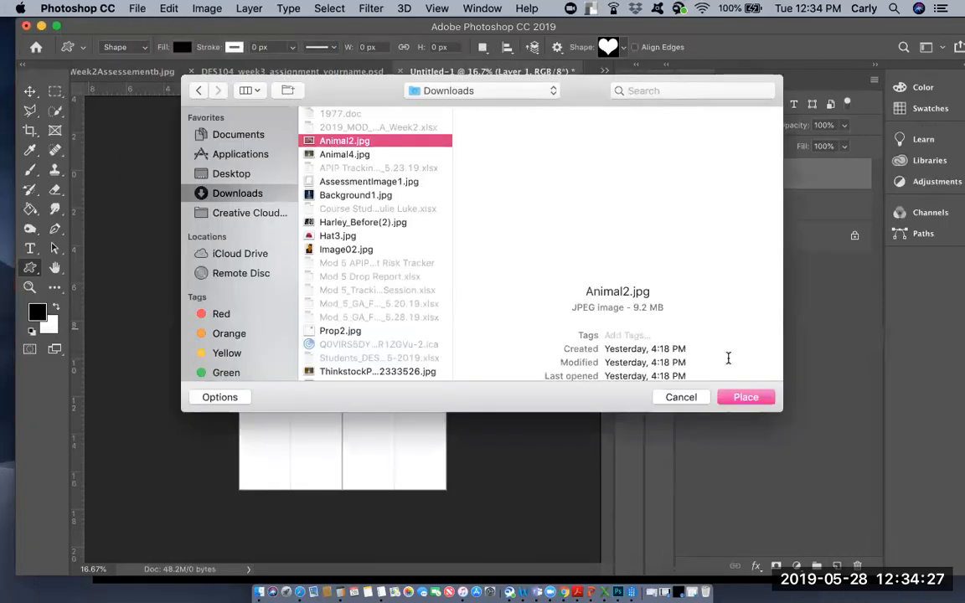
click(745, 399)
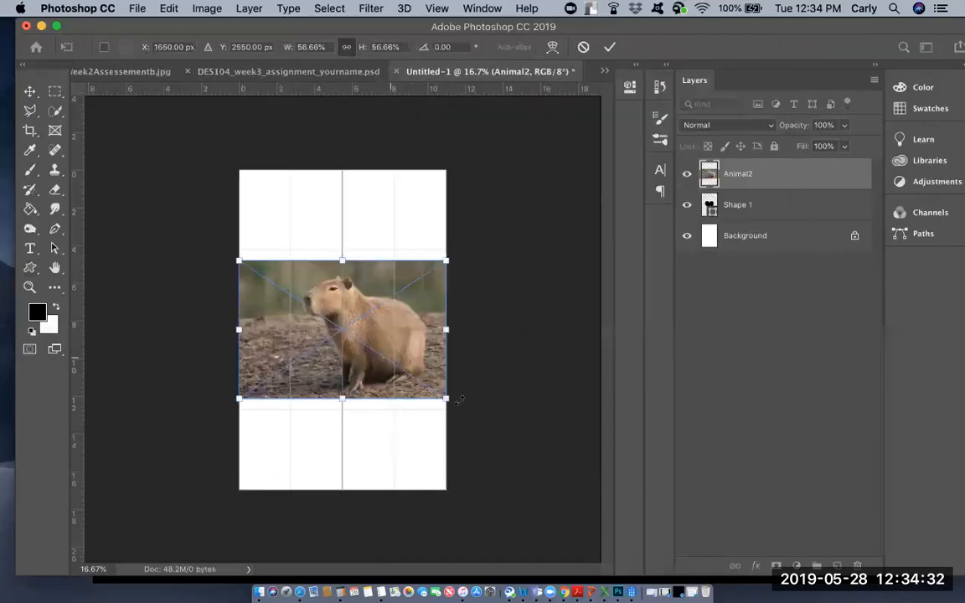
drag(446, 398, 379, 359)
drag(371, 317, 435, 327)
key(Return)
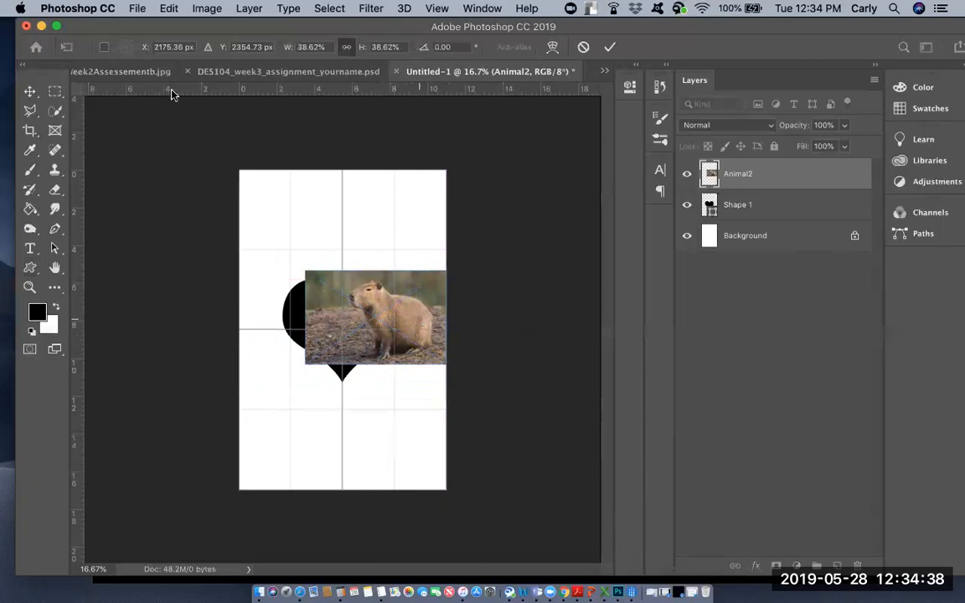
Step: Place ThinkstockPhotos-522333526.jpg embedded, scale it to about 36.9%, and centre the lemur over the heart's lower part
click(136, 9)
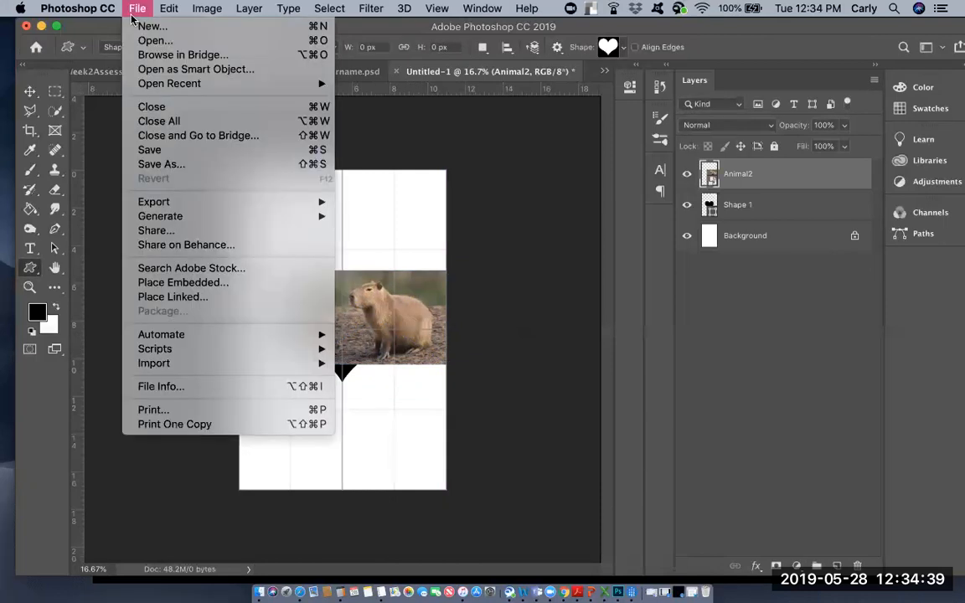
click(142, 283)
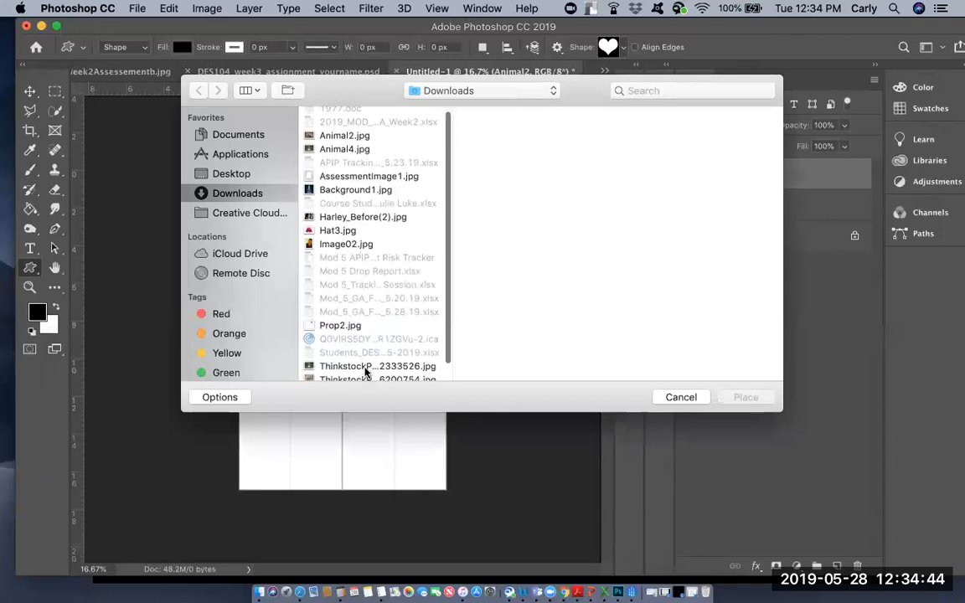
click(365, 366)
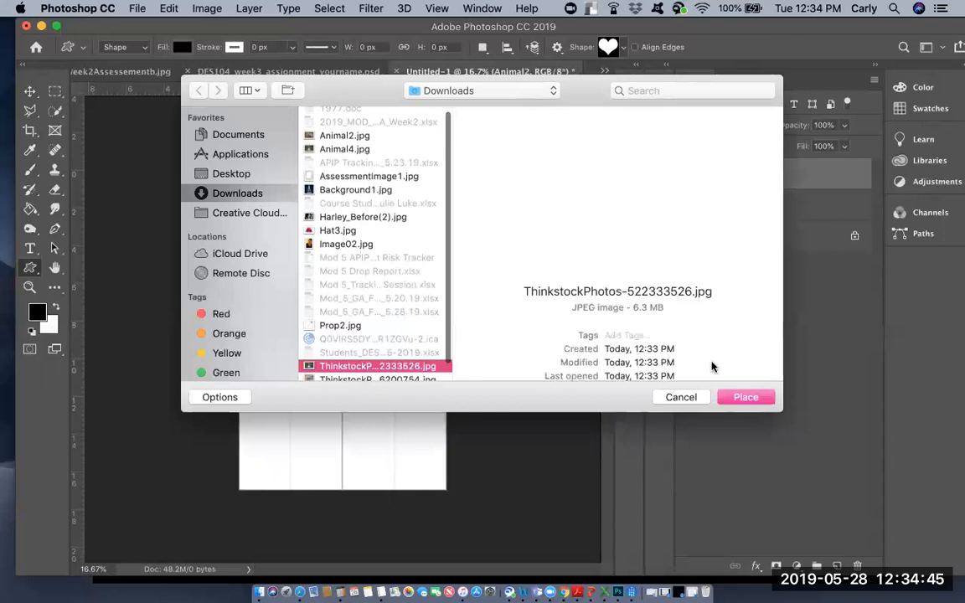
click(746, 399)
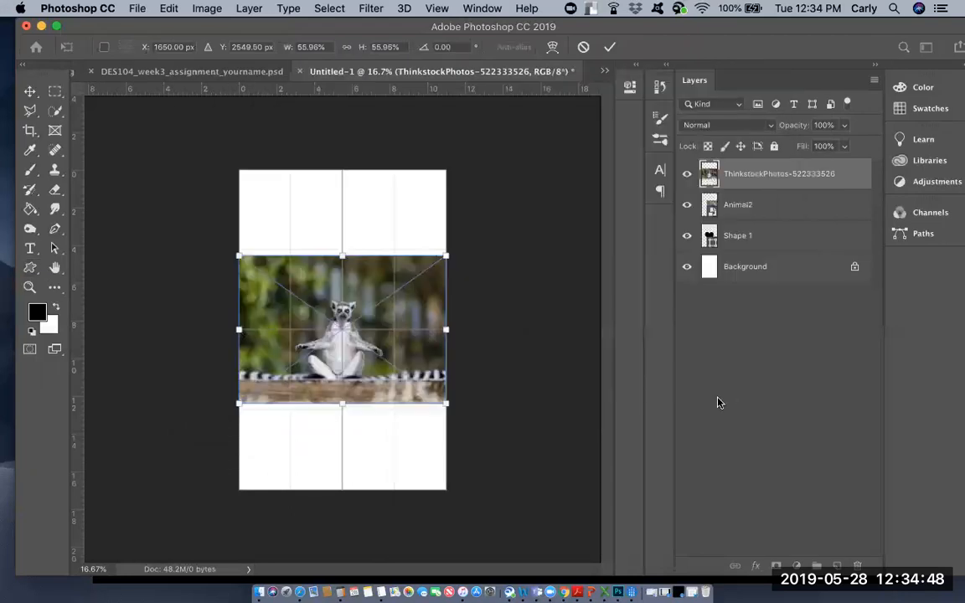
drag(445, 258, 375, 307)
drag(359, 345, 388, 340)
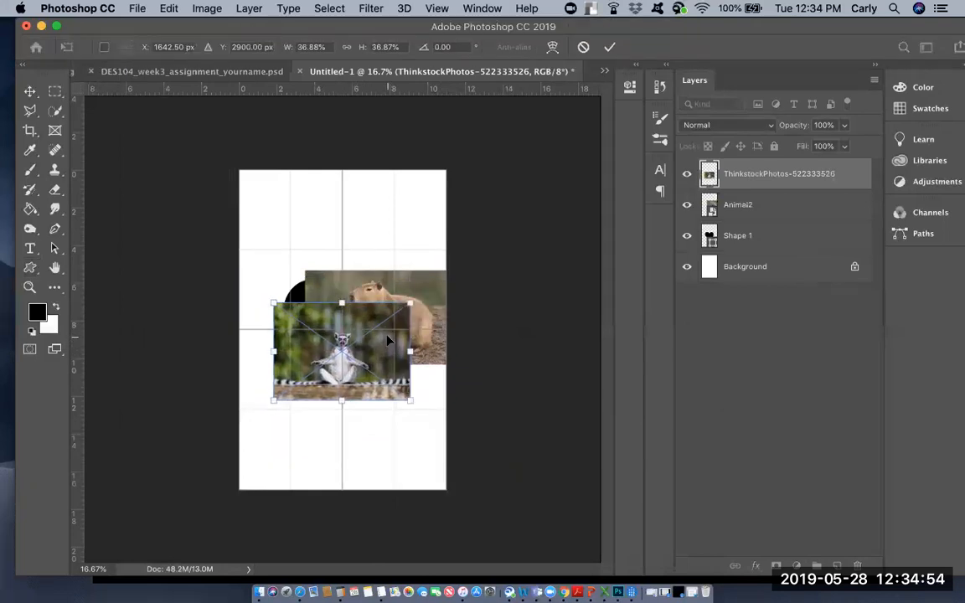
key(Return)
key(u)
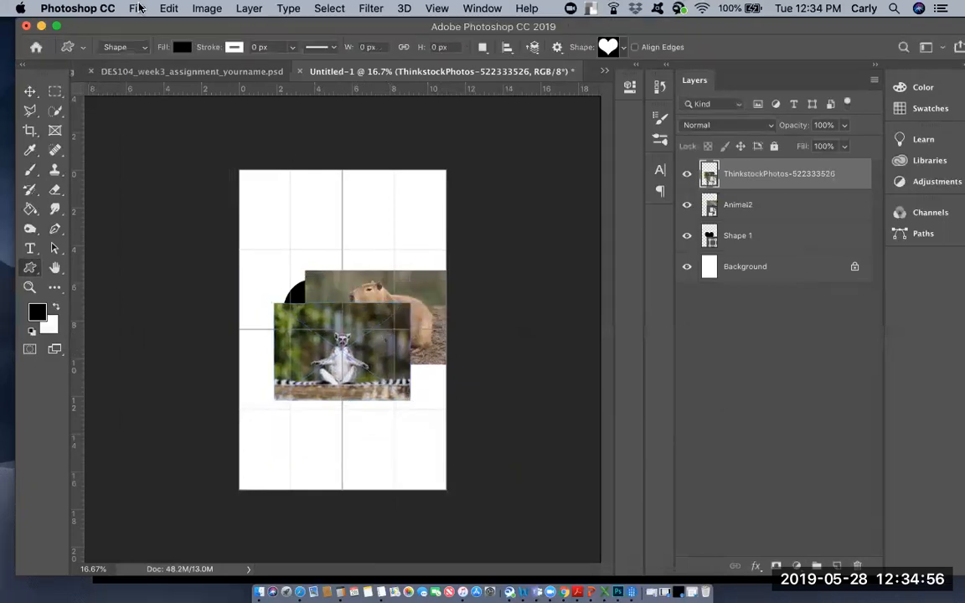
Step: Place ThinkstockPhotos-546200754.jpg embedded, shrink it to about half size, and position the antelope over the heart's left half up to the centre gridline
click(137, 8)
click(152, 284)
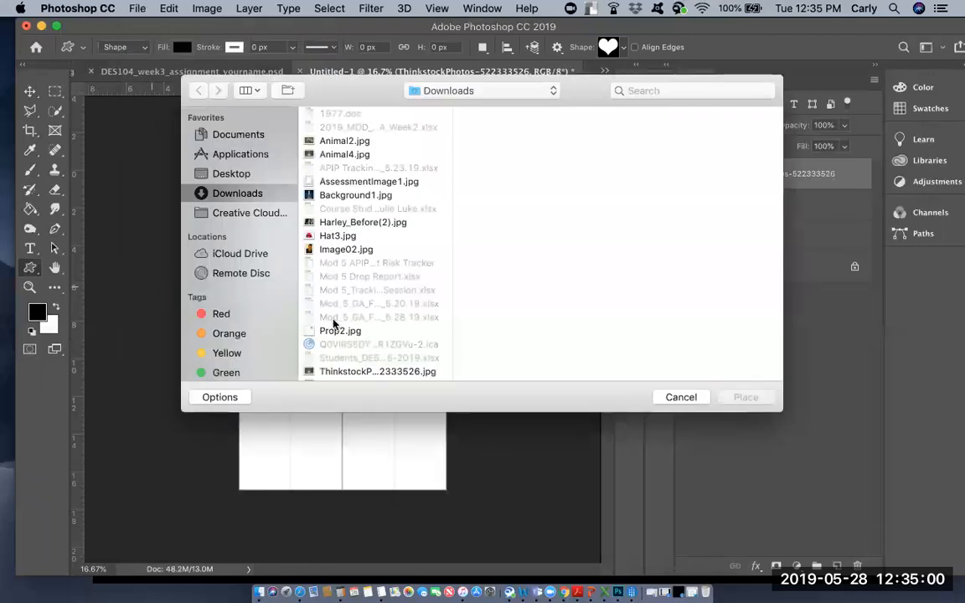
scroll(333, 325, down, 3)
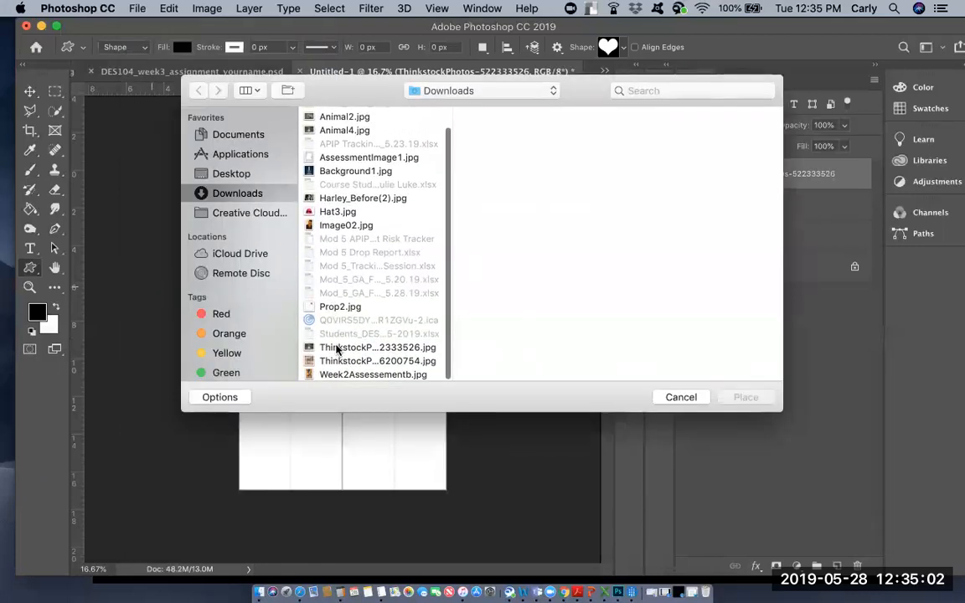
scroll(339, 347, up, 1)
click(352, 122)
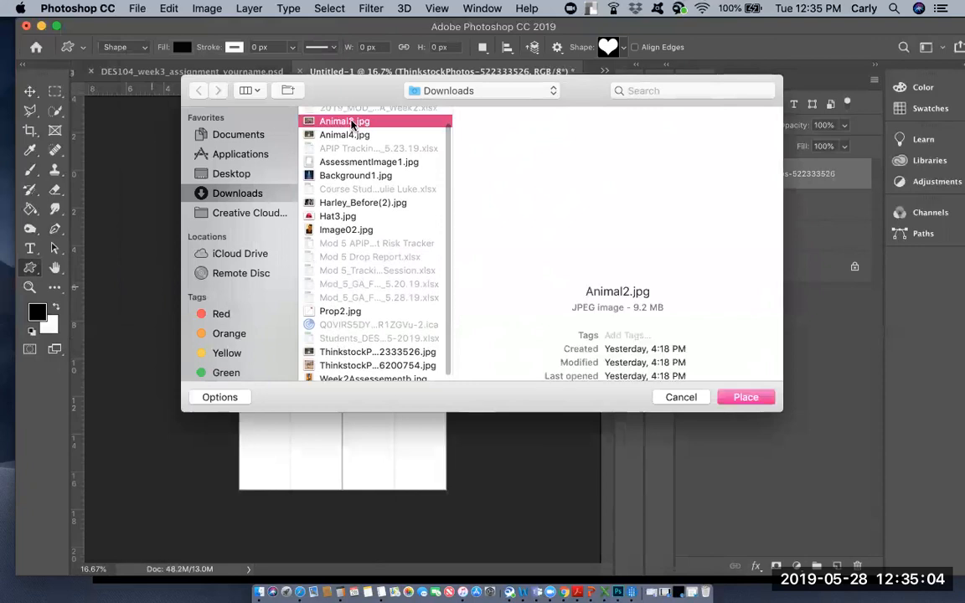
click(340, 367)
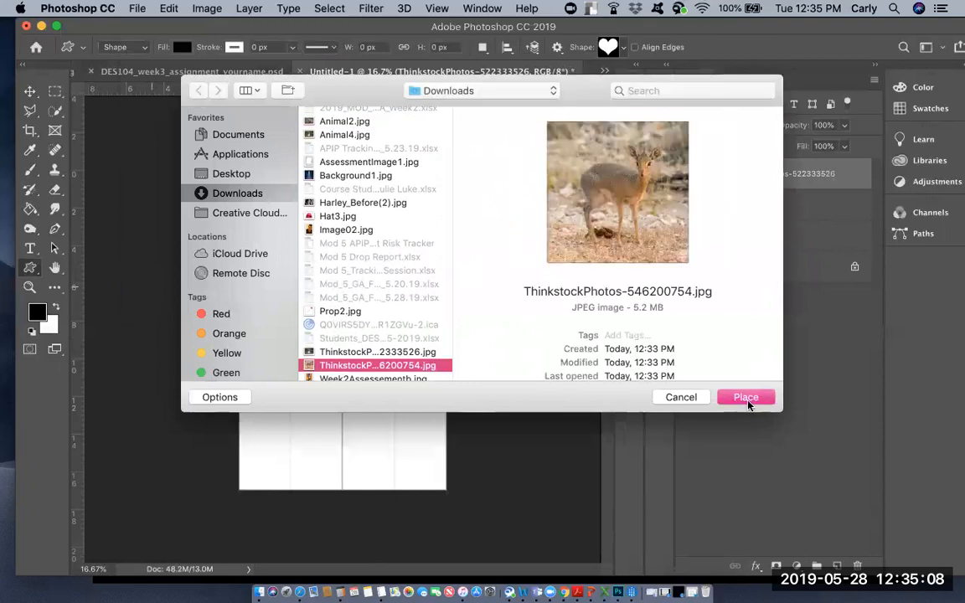
click(746, 397)
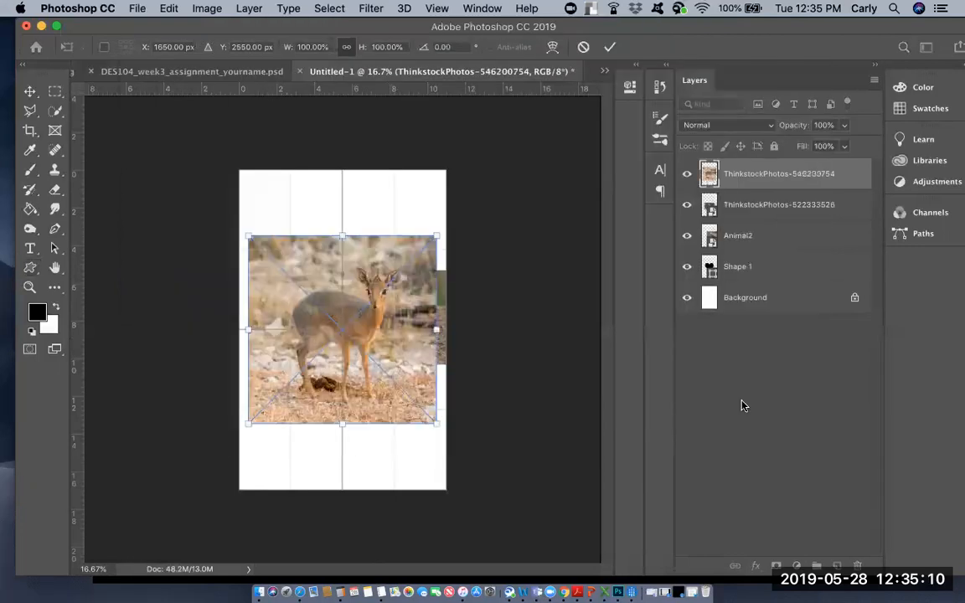
drag(436, 422, 336, 343)
drag(320, 278, 325, 299)
key(Return)
key(u)
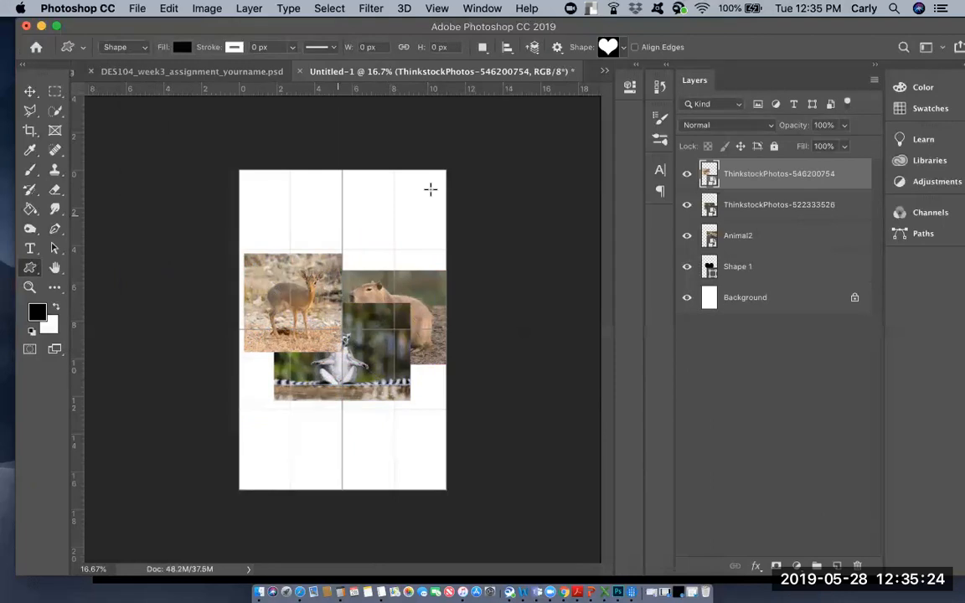
Step: Clip the Animal2, lemur and antelope photo layers to the heart shape with clipping masks
alt+click(771, 248)
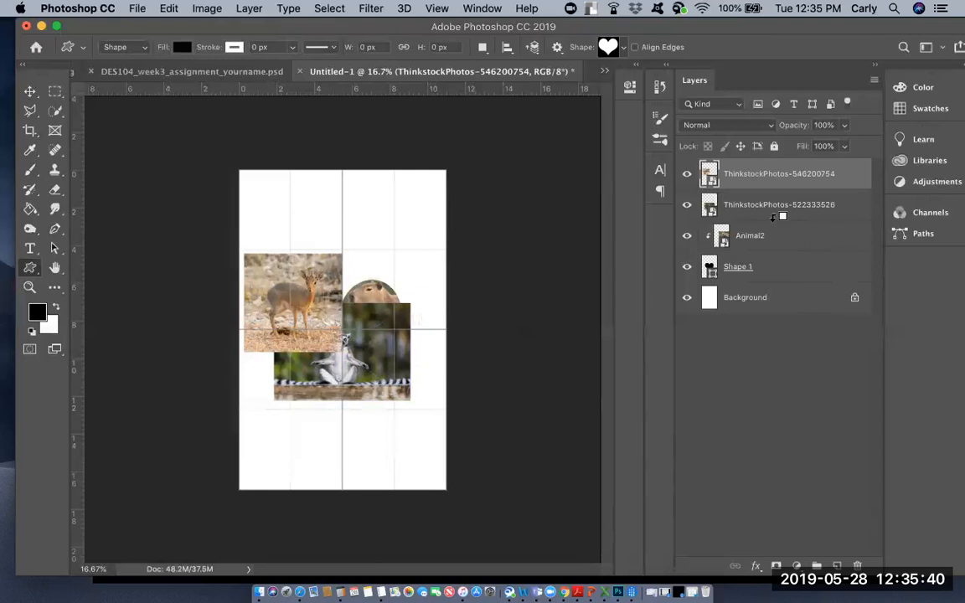
alt+click(776, 216)
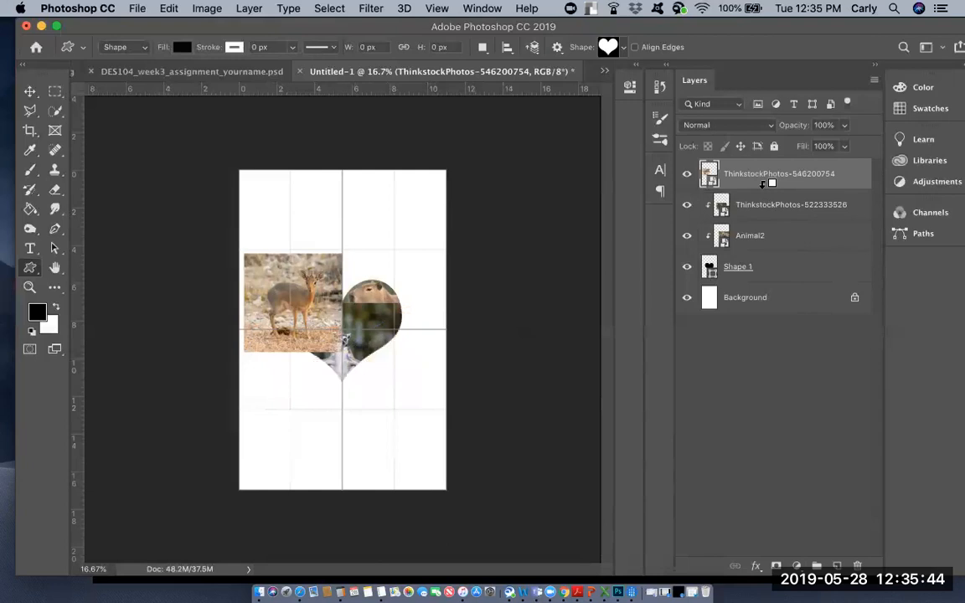
alt+click(763, 184)
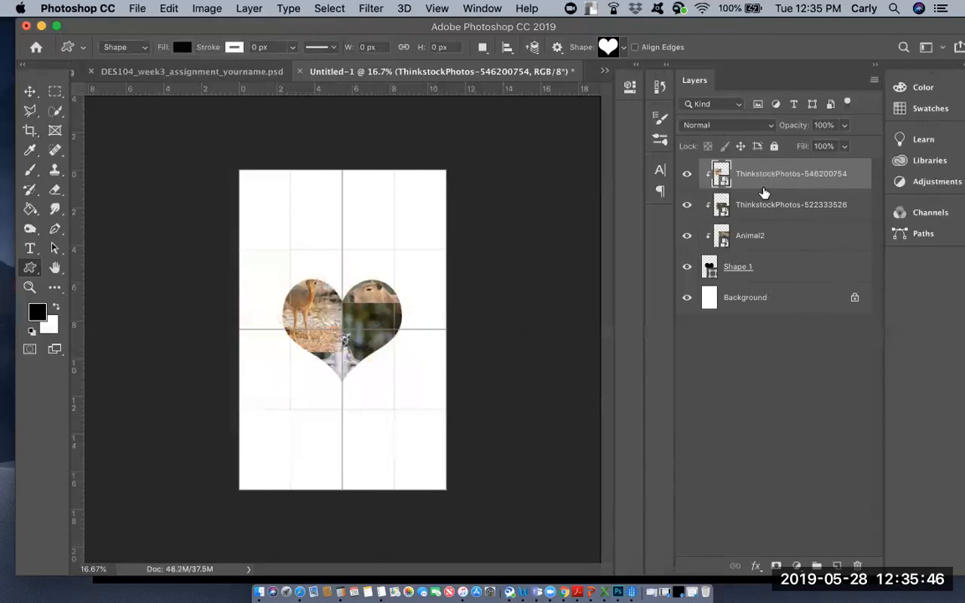
Step: Add a layer mask to the antelope photo and paint out its lower and inner edges with a soft 600 px black brush
key(super+equal)
key(super+equal)
key(super+equal)
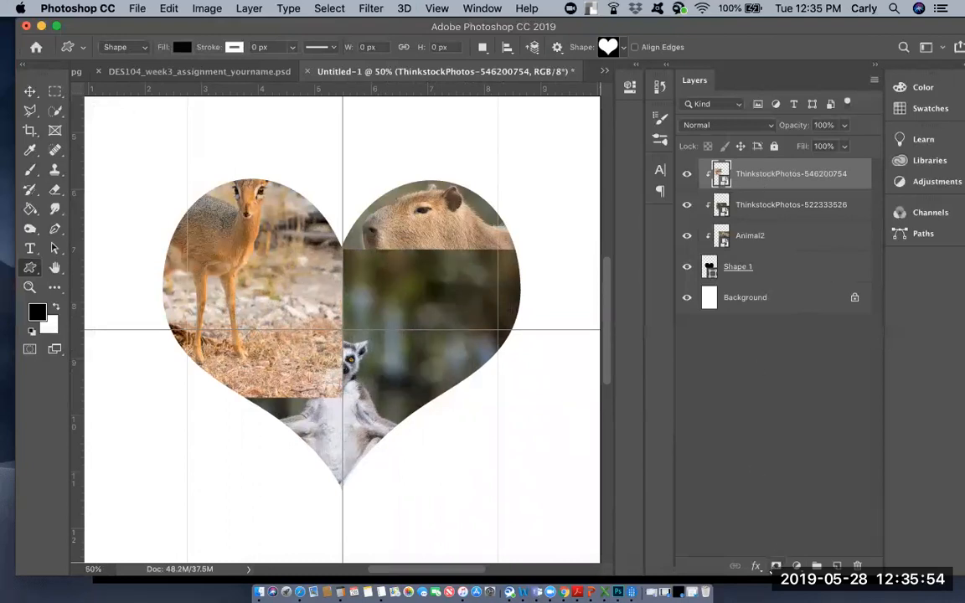
click(776, 566)
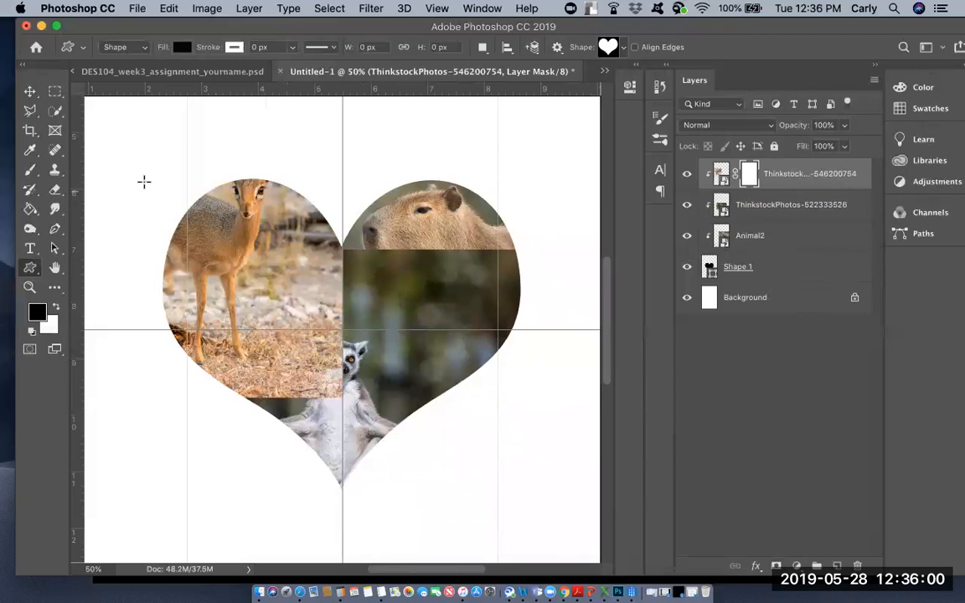
click(32, 171)
key(bracketright)
key(bracketright)
key(bracketright)
key(bracketright)
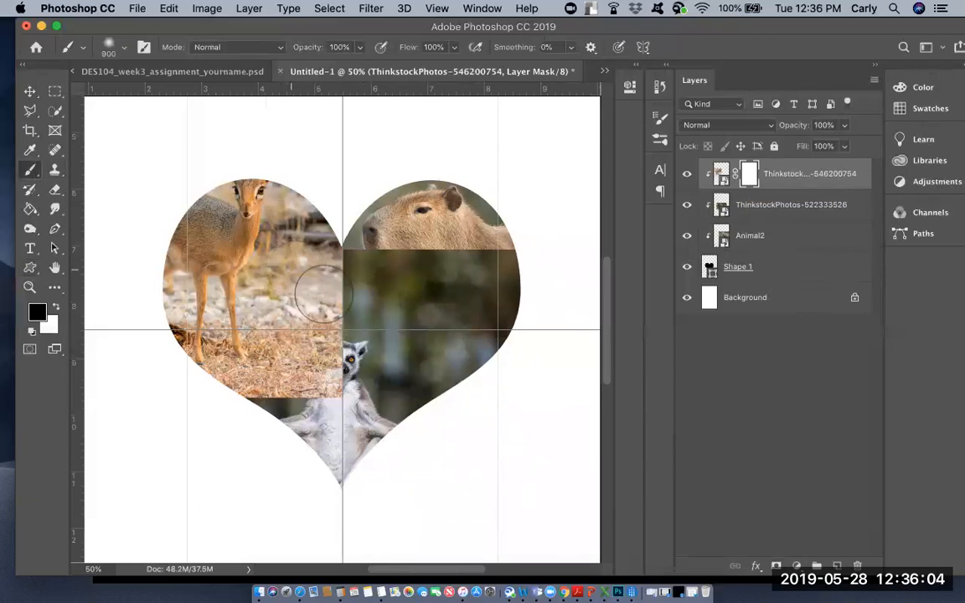
mouse_move(323, 293)
mouse_down()
mouse_move(347, 267)
mouse_move(326, 372)
mouse_move(232, 412)
mouse_move(337, 365)
mouse_move(366, 324)
mouse_move(369, 299)
mouse_up()
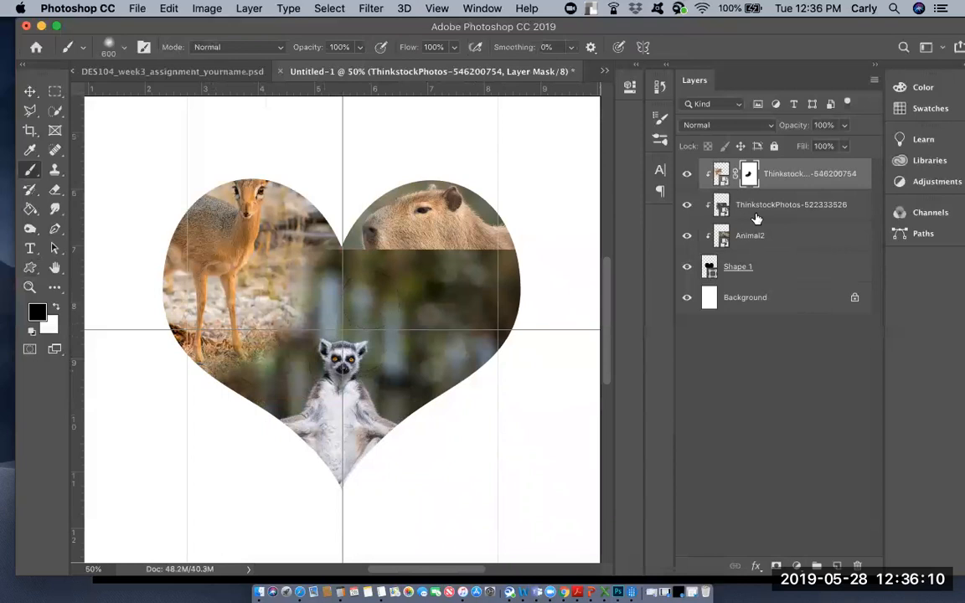
Step: Add a layer mask to the lemur photo and paint black along its upper edge to blend it into the capybara
click(757, 216)
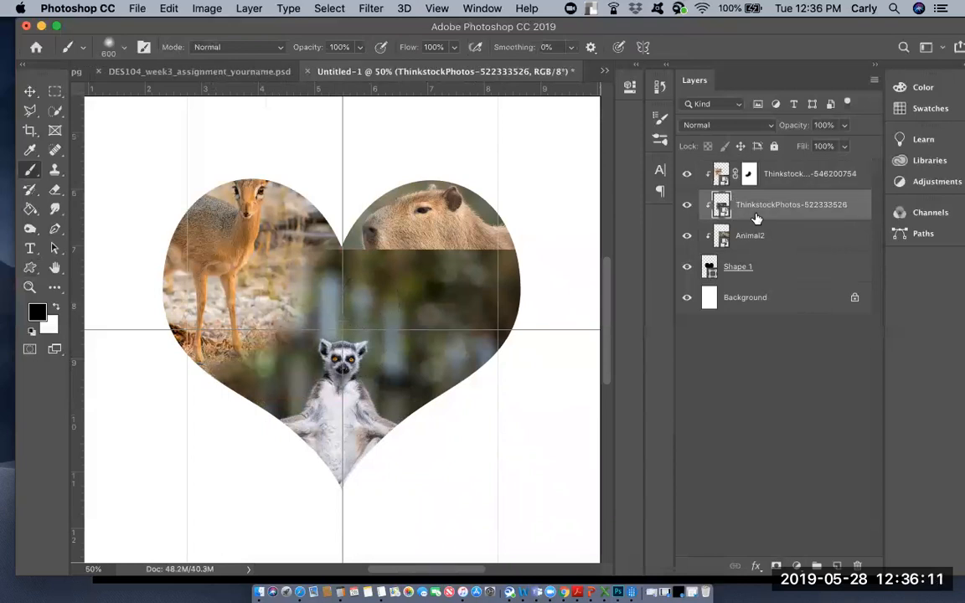
click(777, 566)
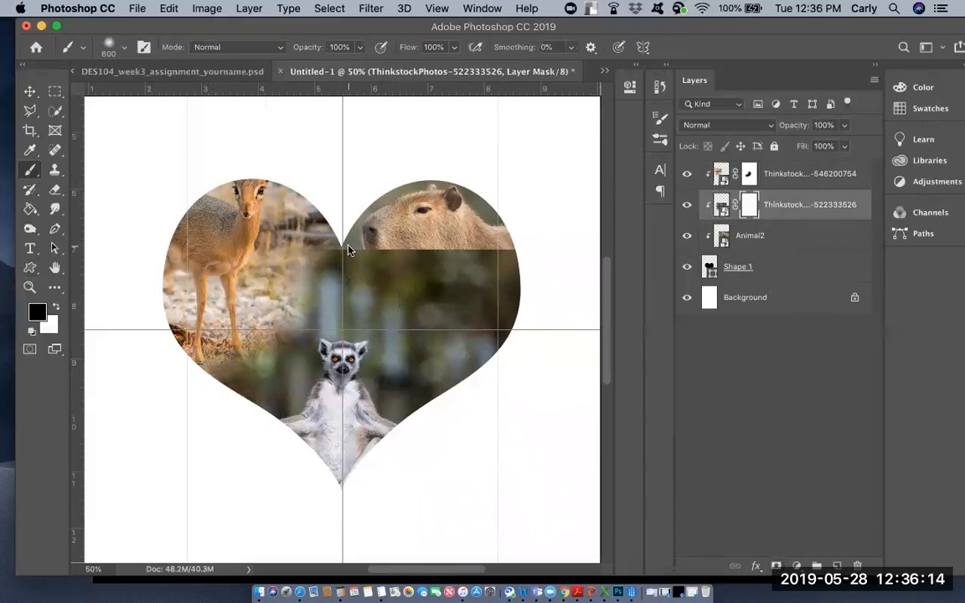
mouse_move(350, 252)
mouse_down()
mouse_move(426, 271)
mouse_move(499, 268)
mouse_move(531, 300)
mouse_up()
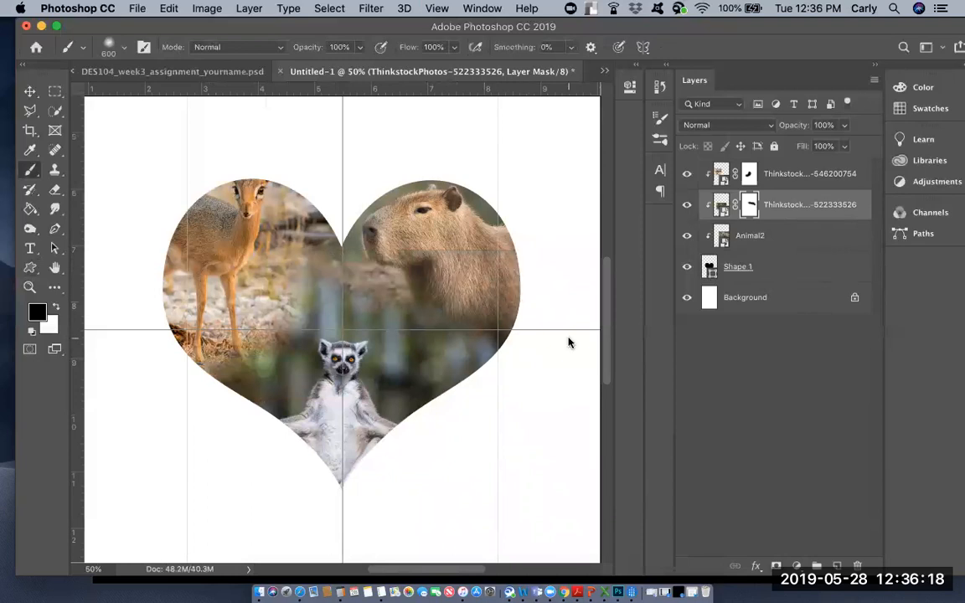
Step: Create a new layer above the antelope photo and add centre-aligned text "BE KIND" on the vertical centreline above the heart
key(super+minus)
key(super+minus)
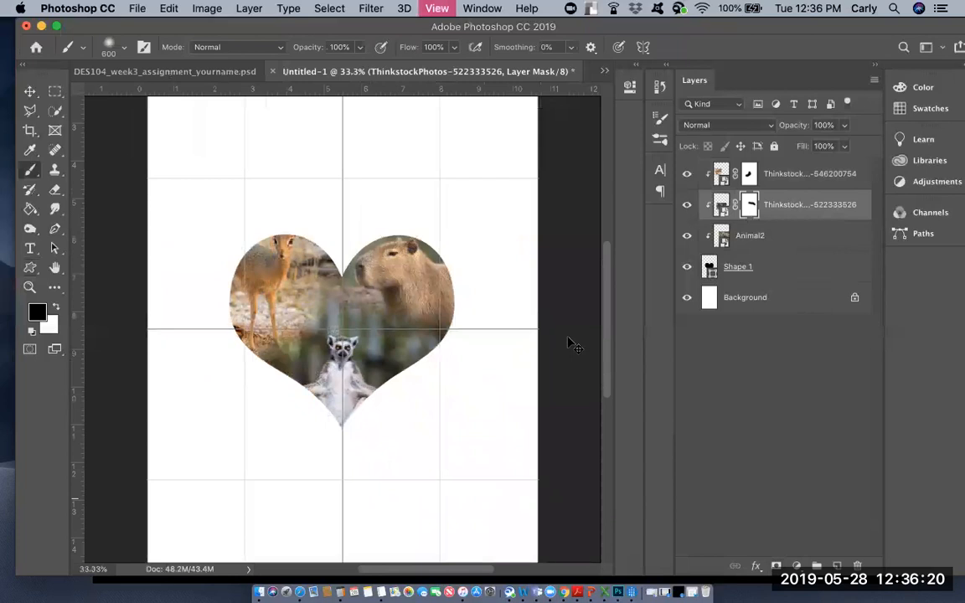
key(super+minus)
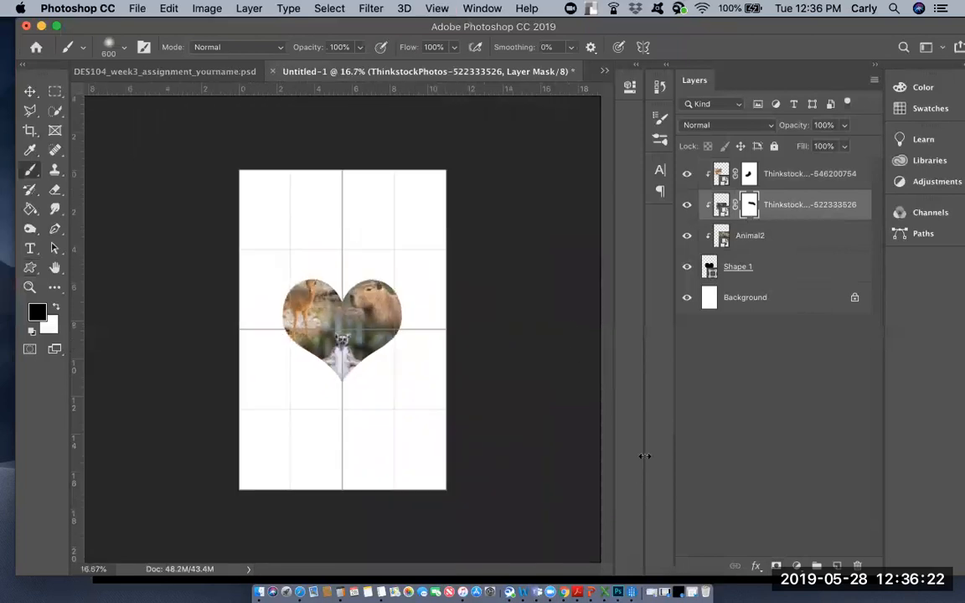
click(818, 170)
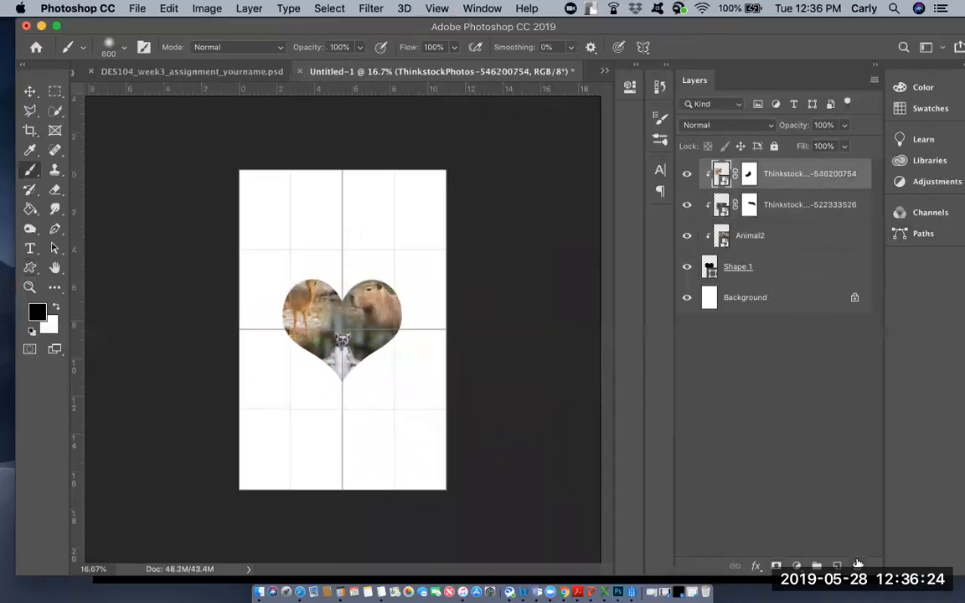
click(837, 567)
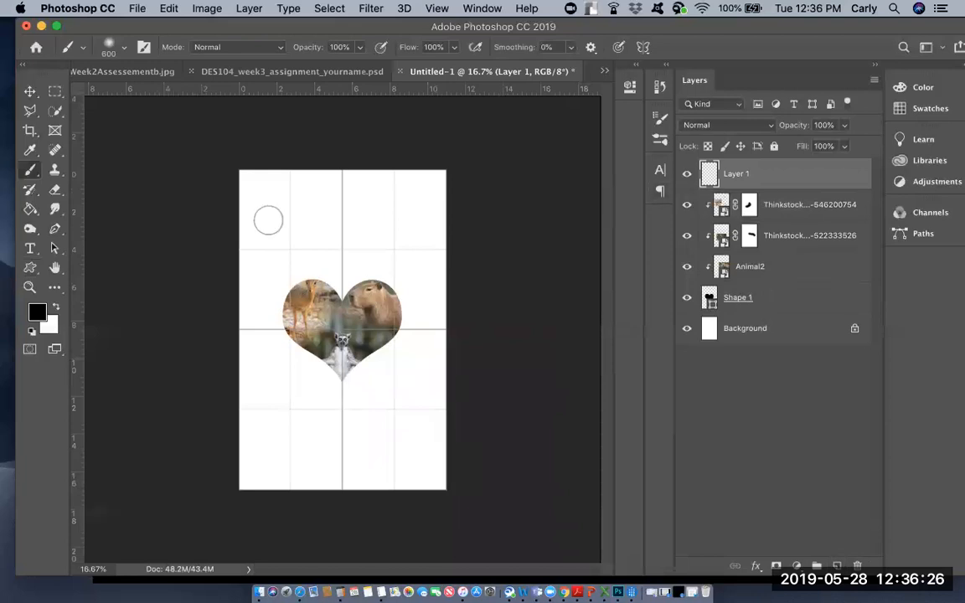
key(t)
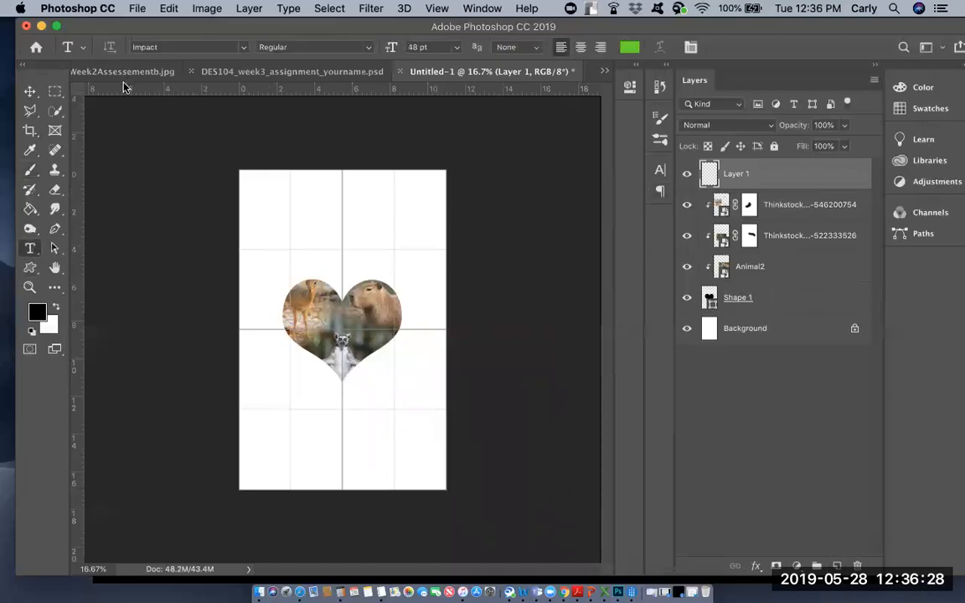
drag(197, 30, 194, 69)
click(571, 84)
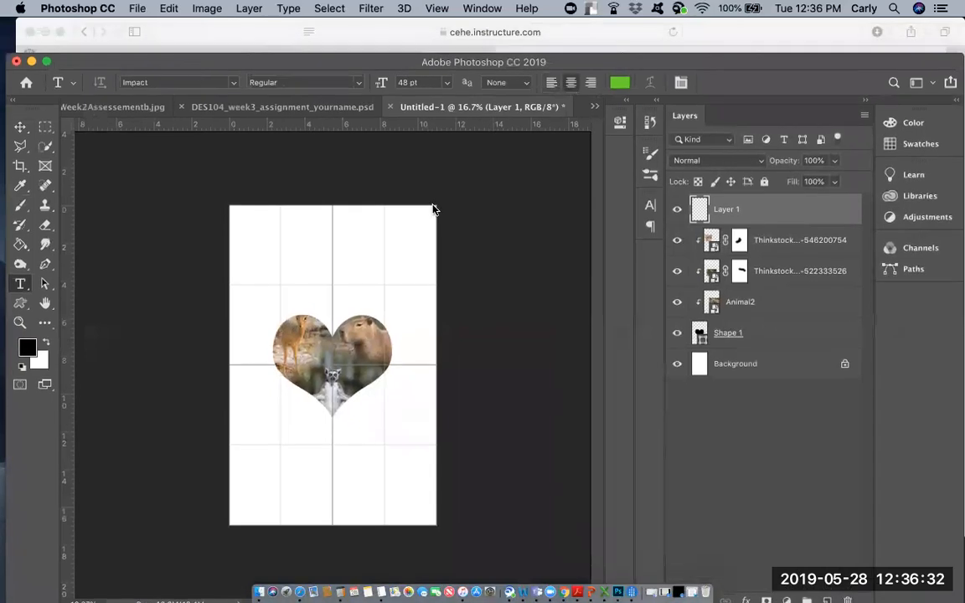
click(332, 278)
text(BE KIND)
Step: Change the colour of the whole BE KIND text to black (#000000)
drag(352, 277, 287, 275)
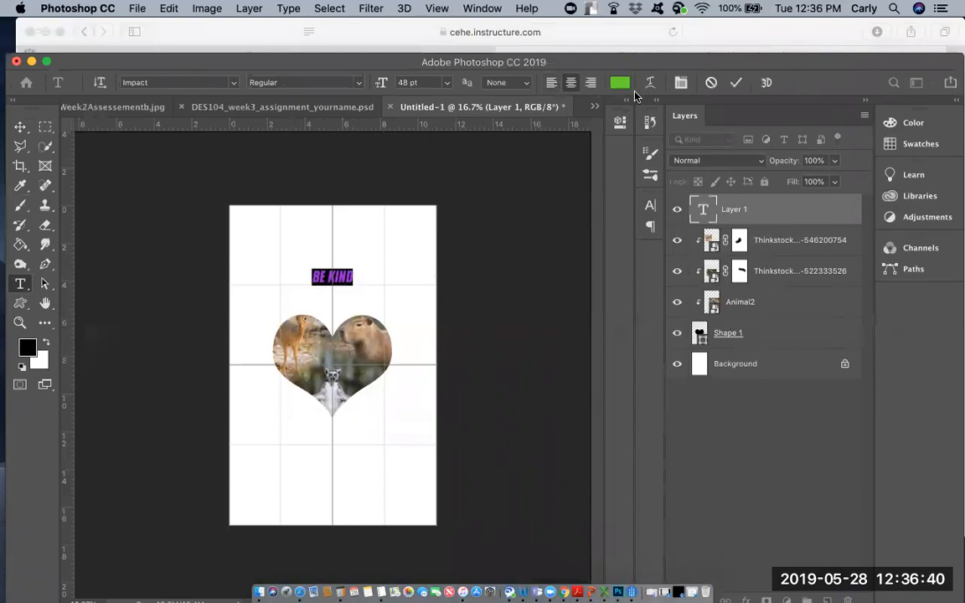
click(619, 82)
drag(550, 219, 556, 415)
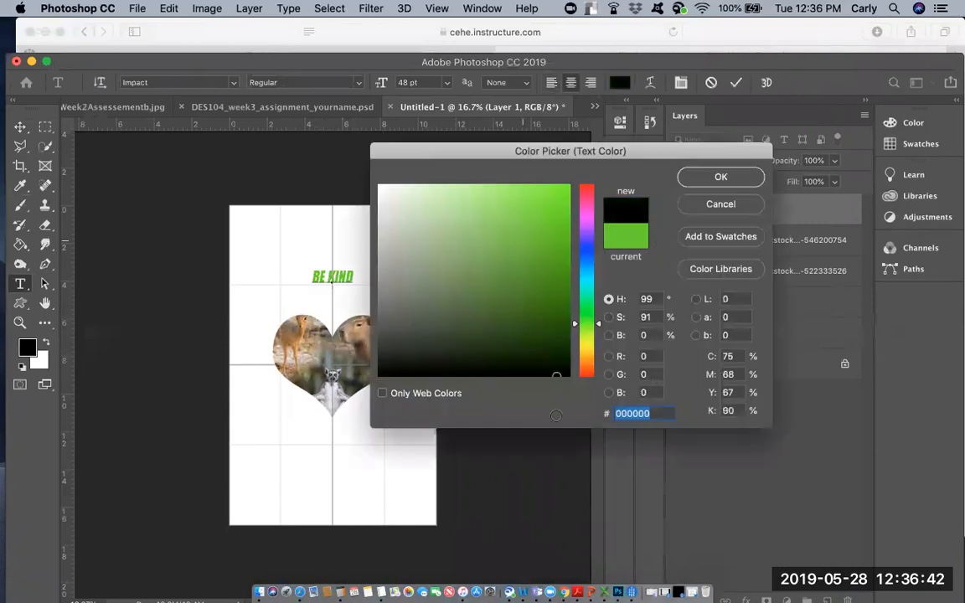
click(719, 177)
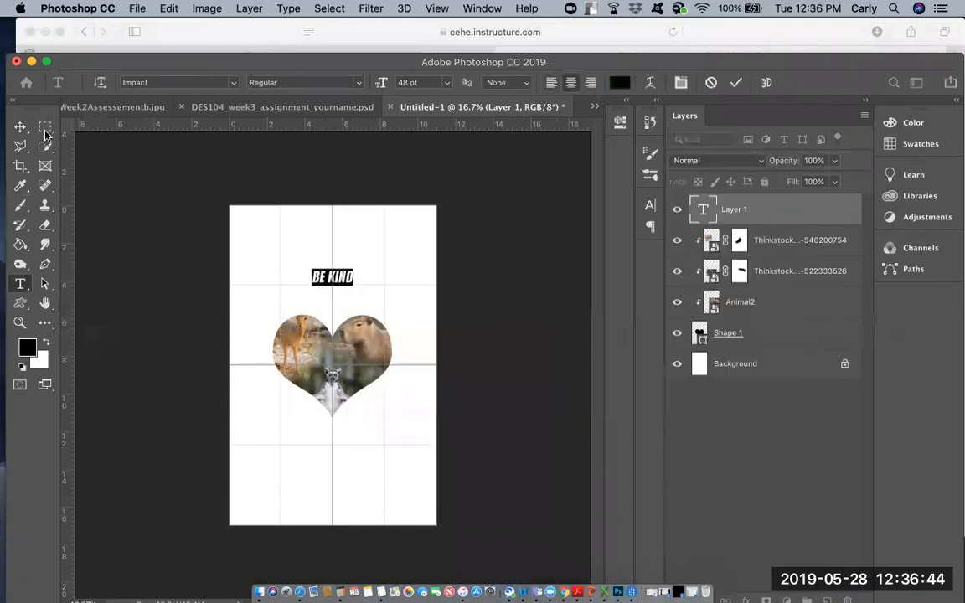
Step: Enlarge the BE KIND text to about 318% so it spans slightly wider than the heart, and nudge it up just above it
click(20, 127)
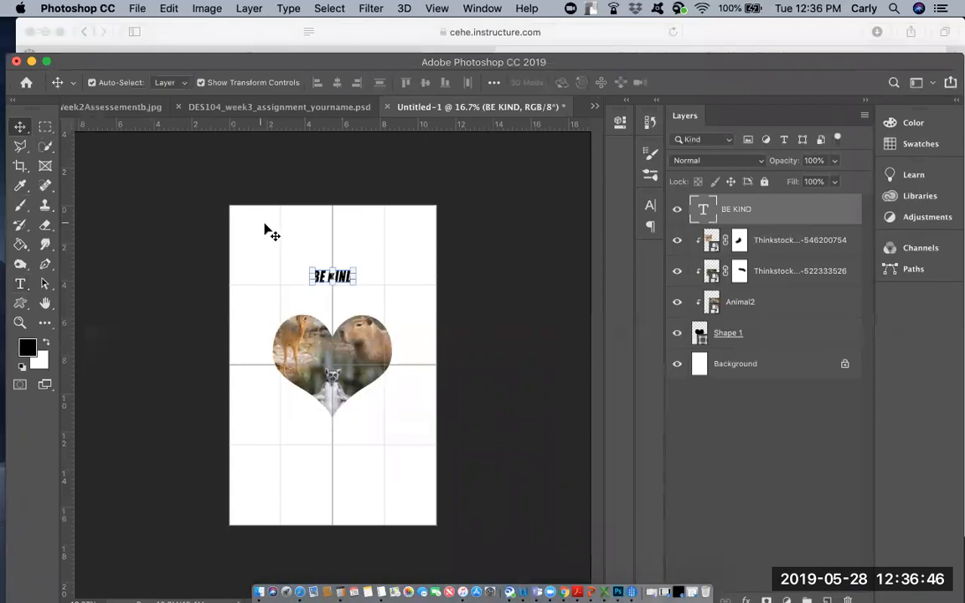
drag(307, 285, 398, 328)
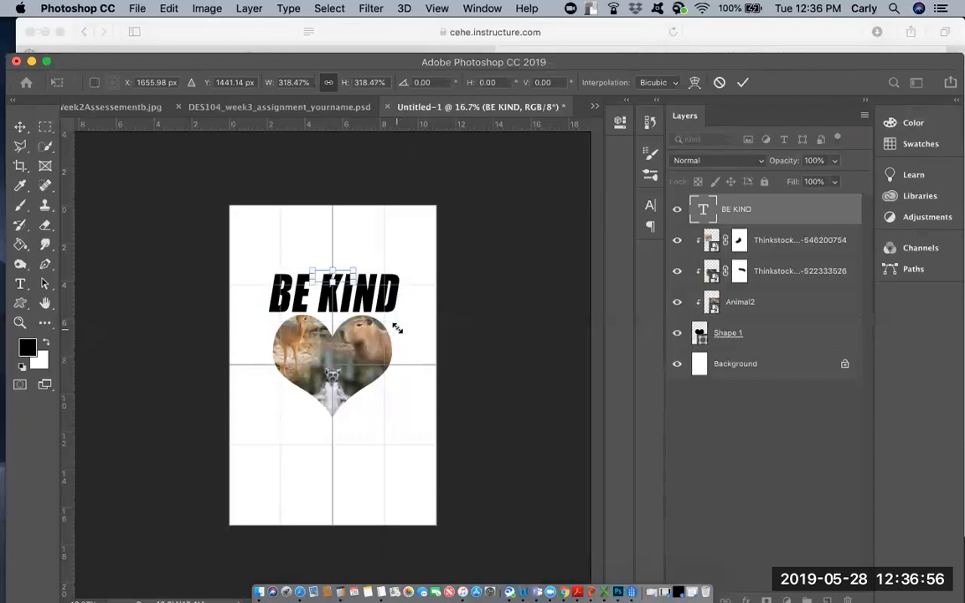
key(Return)
key(shift+Up)
key(shift+Up)
key(shift+Up)
key(shift+Up)
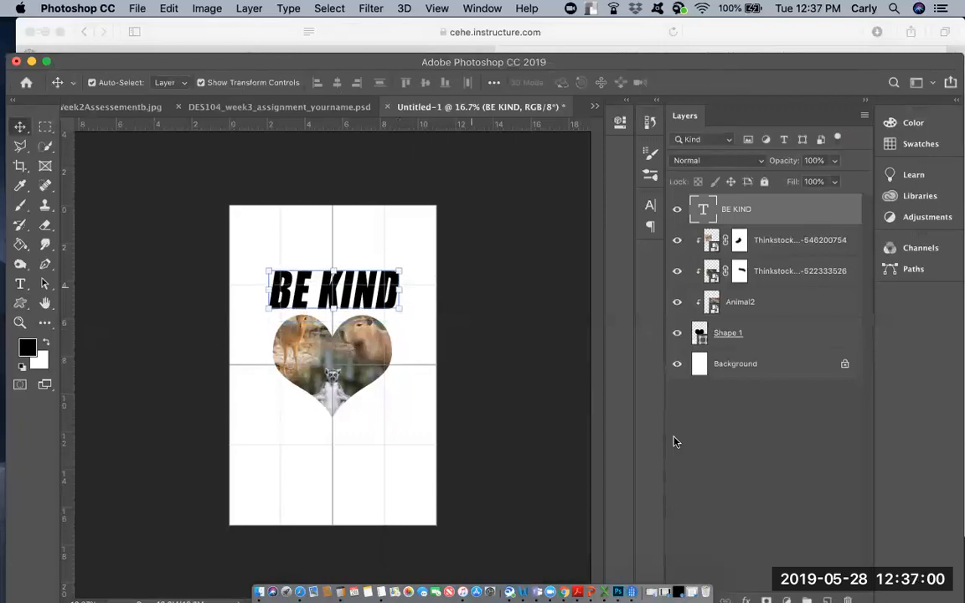
Step: Create a new layer and add centred text "TO ANIMALS" on the vertical centreline below the heart
click(827, 599)
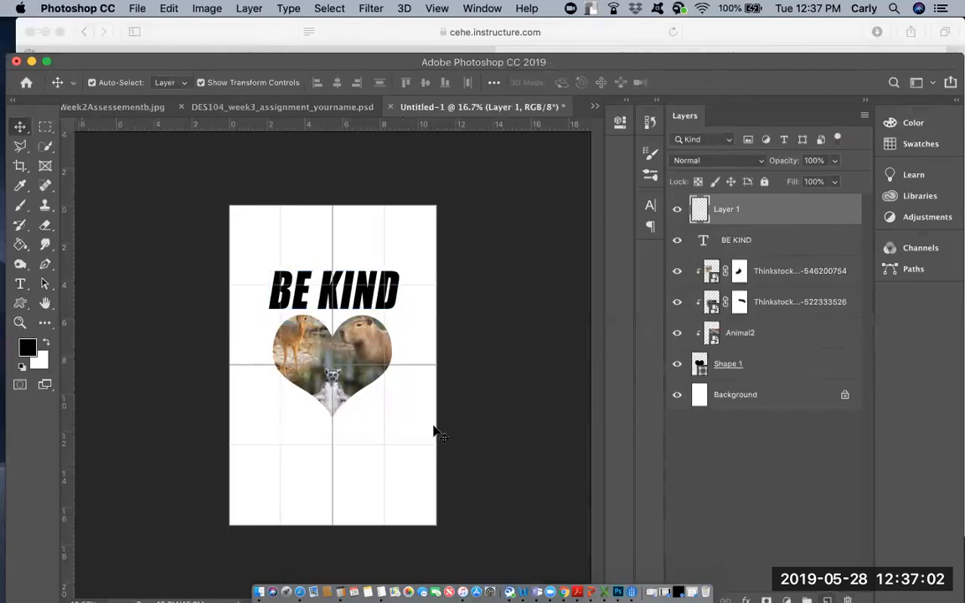
click(21, 284)
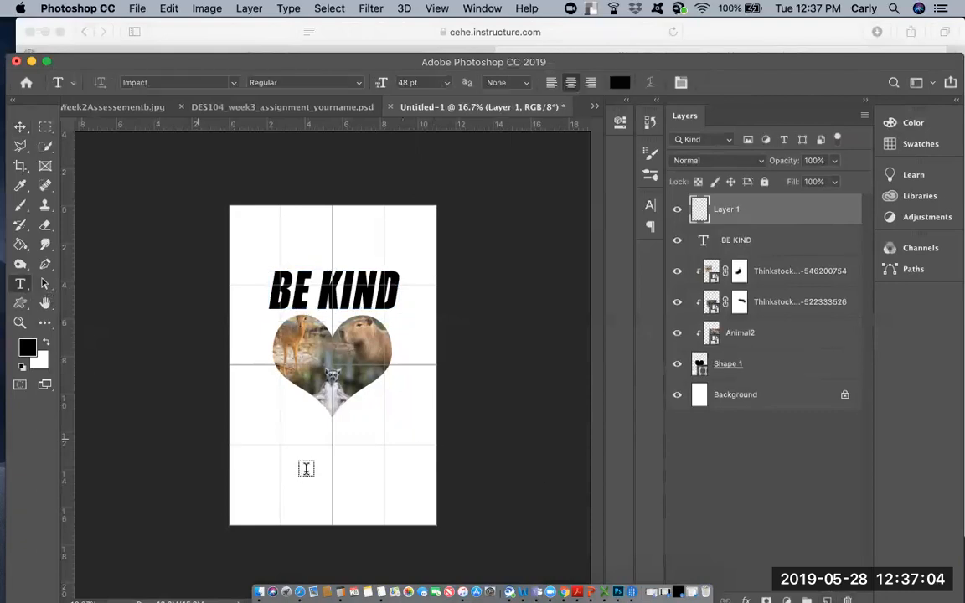
click(330, 440)
text(TO ANIMALS)
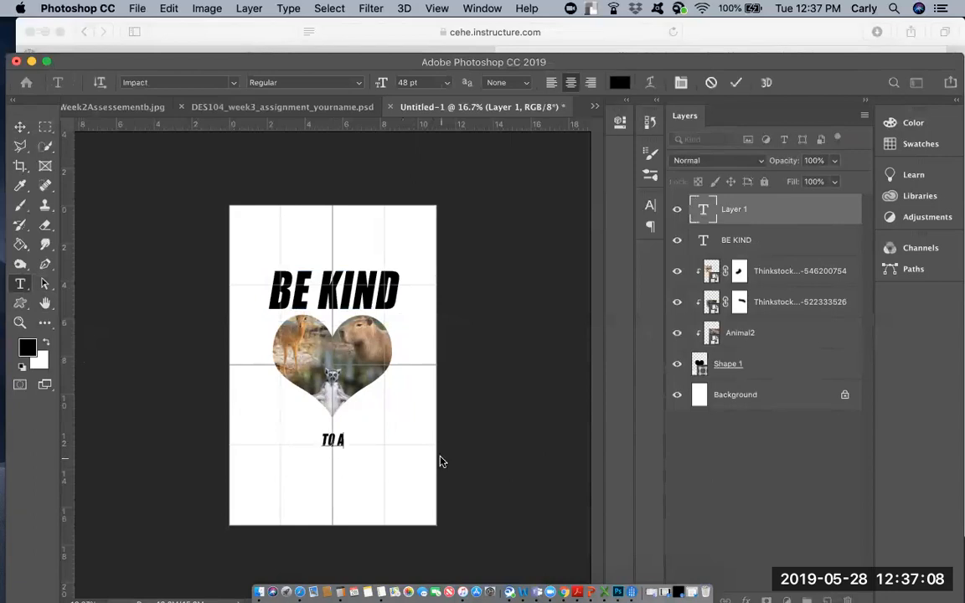
Step: Enlarge the TO ANIMALS text to about 209%, extending it both ways to match the width of BE KIND
click(20, 126)
click(58, 126)
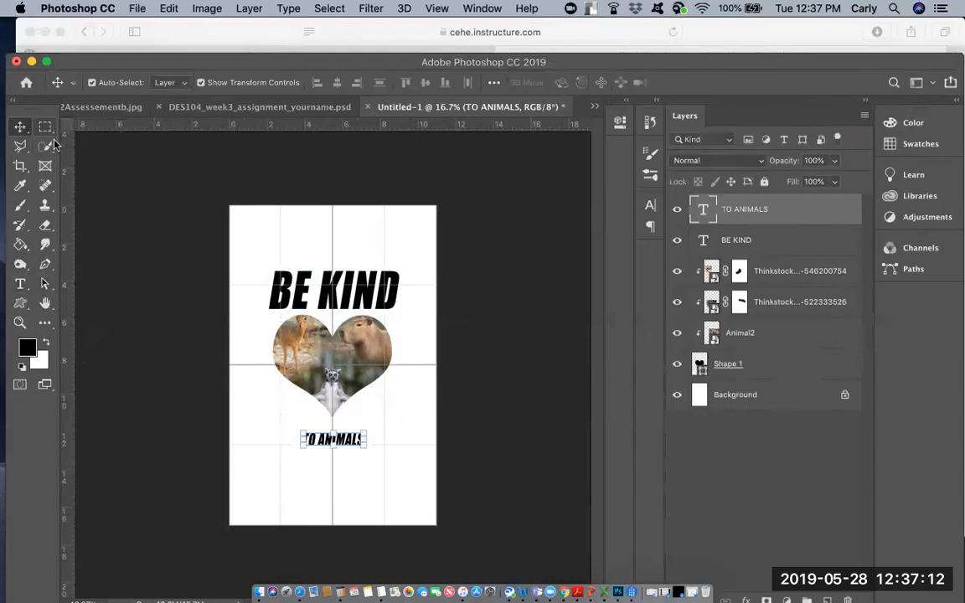
drag(301, 447, 266, 458)
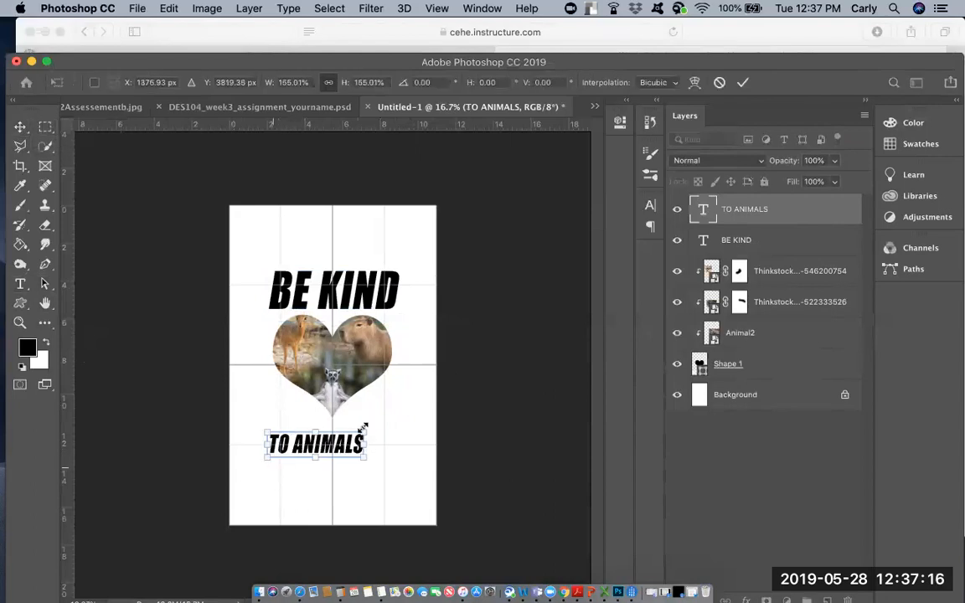
drag(363, 431, 392, 411)
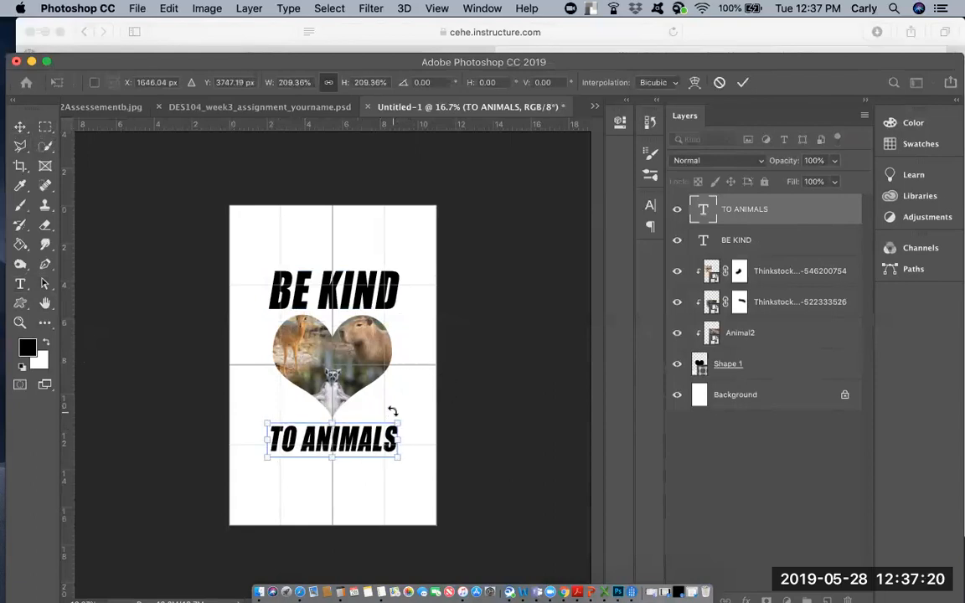
key(super+shift+n)
key(Return)
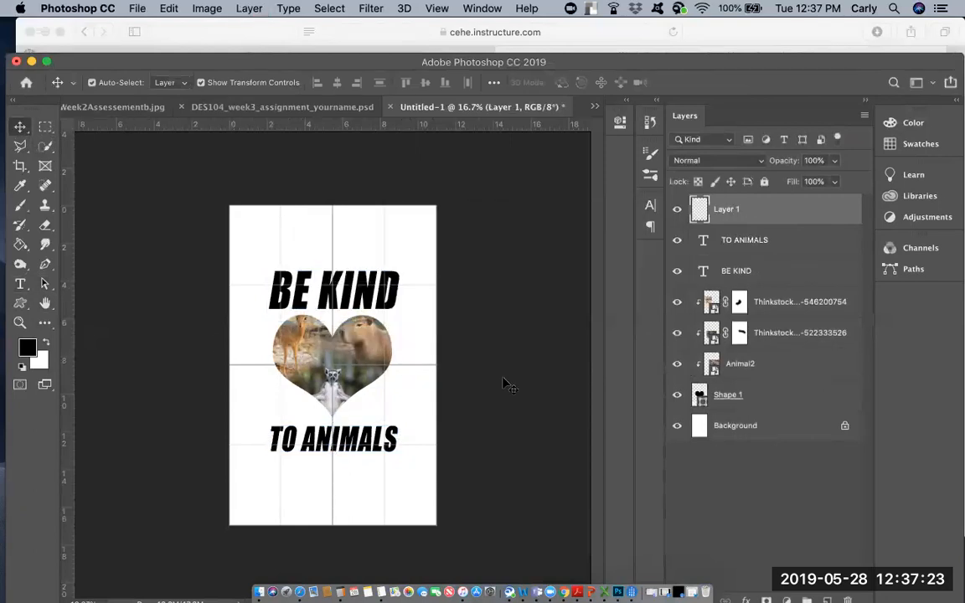
click(21, 284)
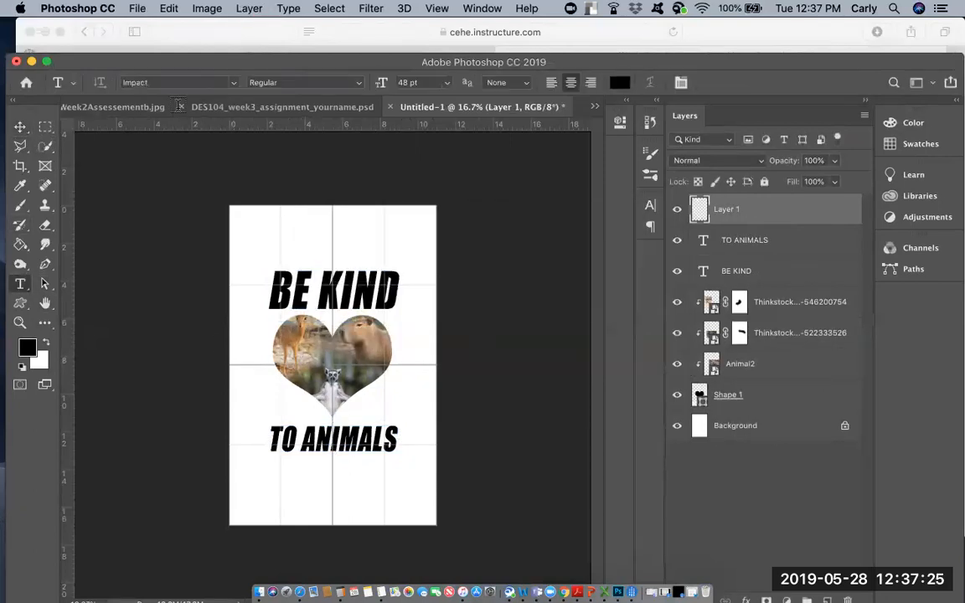
click(233, 83)
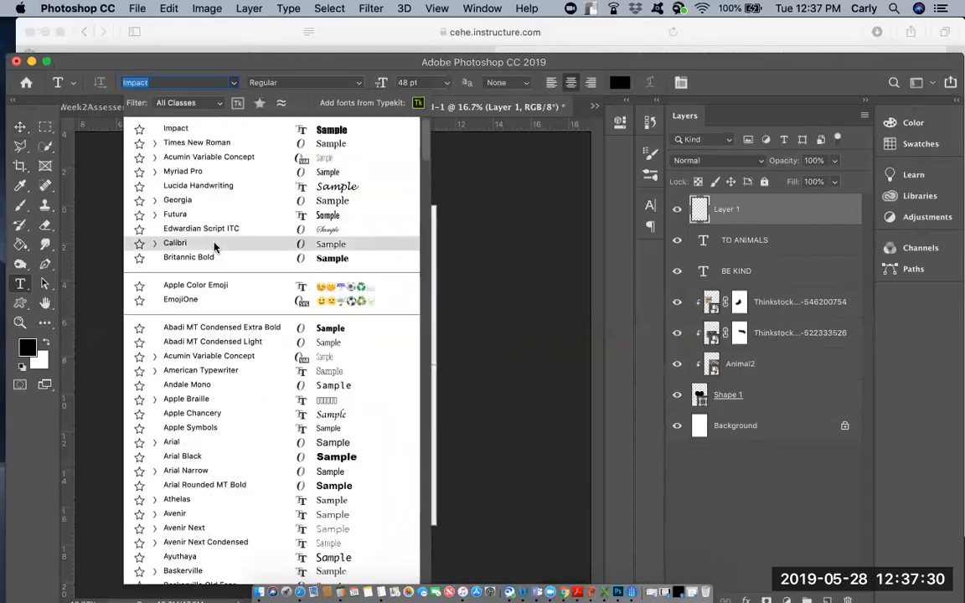
click(201, 157)
drag(411, 164, 410, 120)
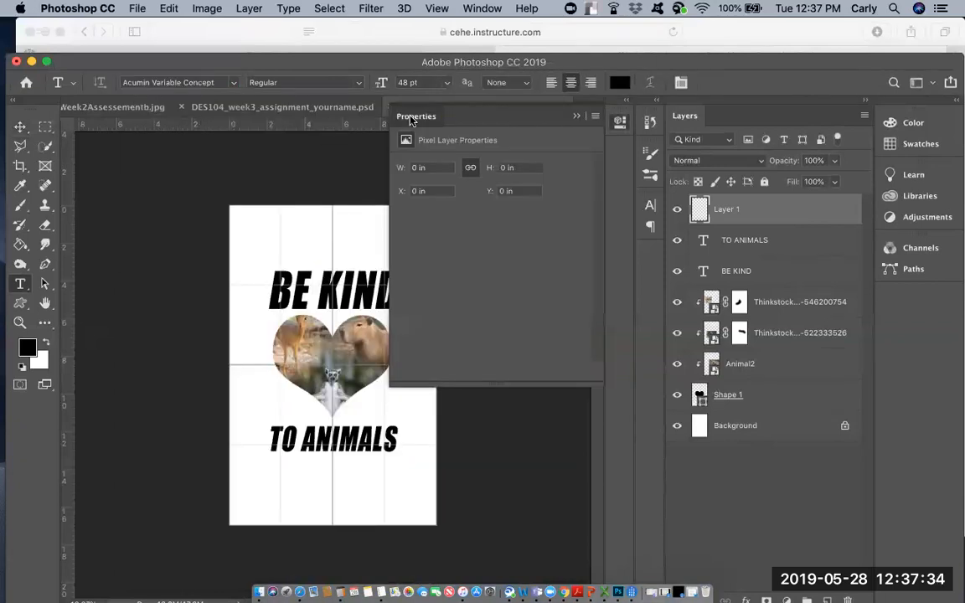
click(410, 121)
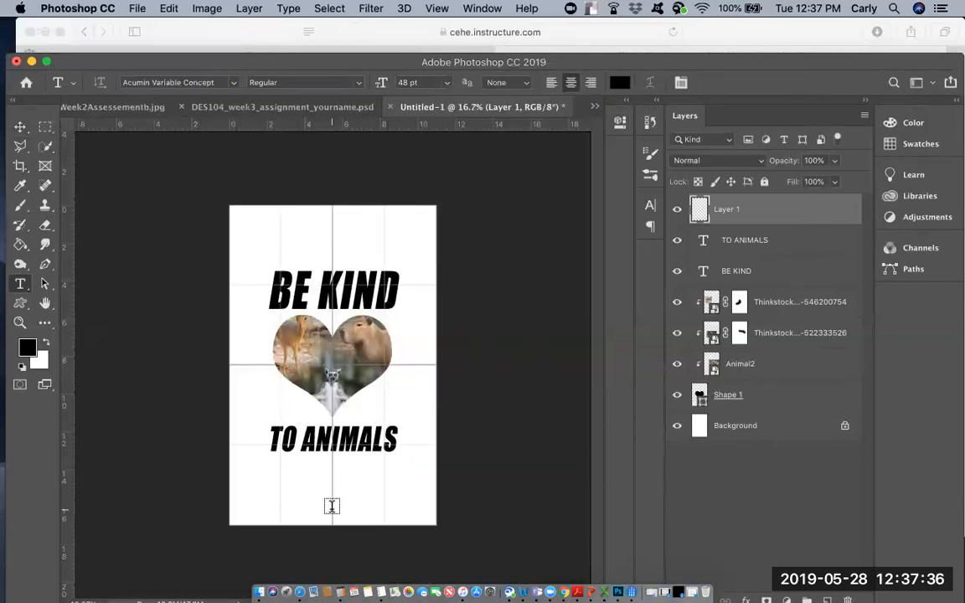
click(331, 507)
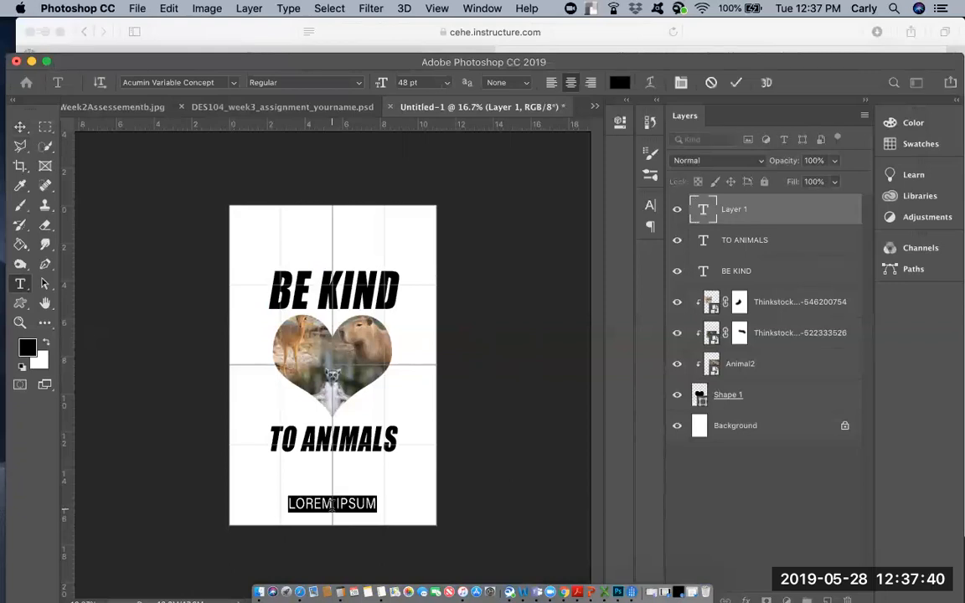
text(www.bekind.org)
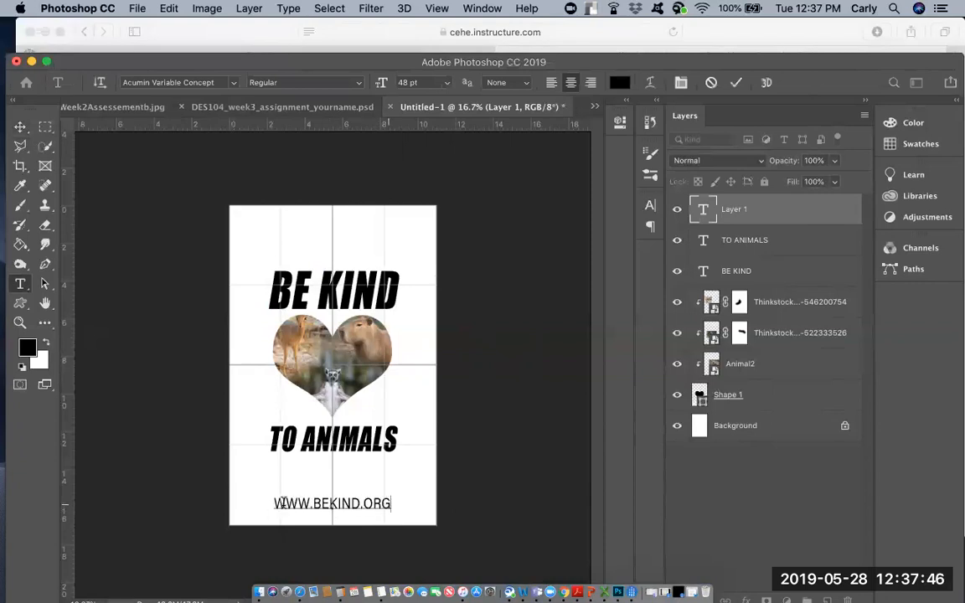
Step: Set the web address text to 30 pt and reduce its layer opacity to 76%
triple_click(283, 503)
click(447, 82)
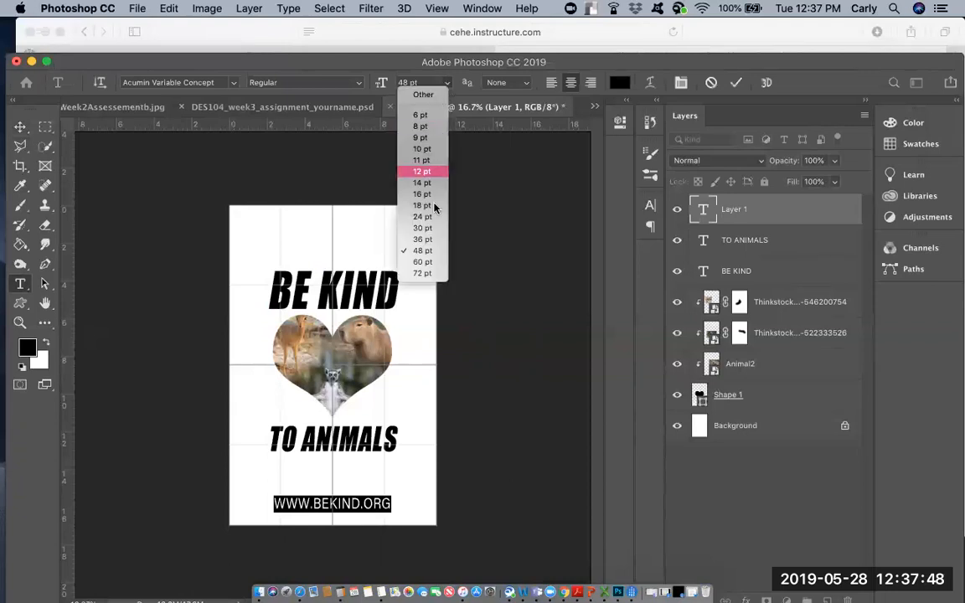
click(429, 227)
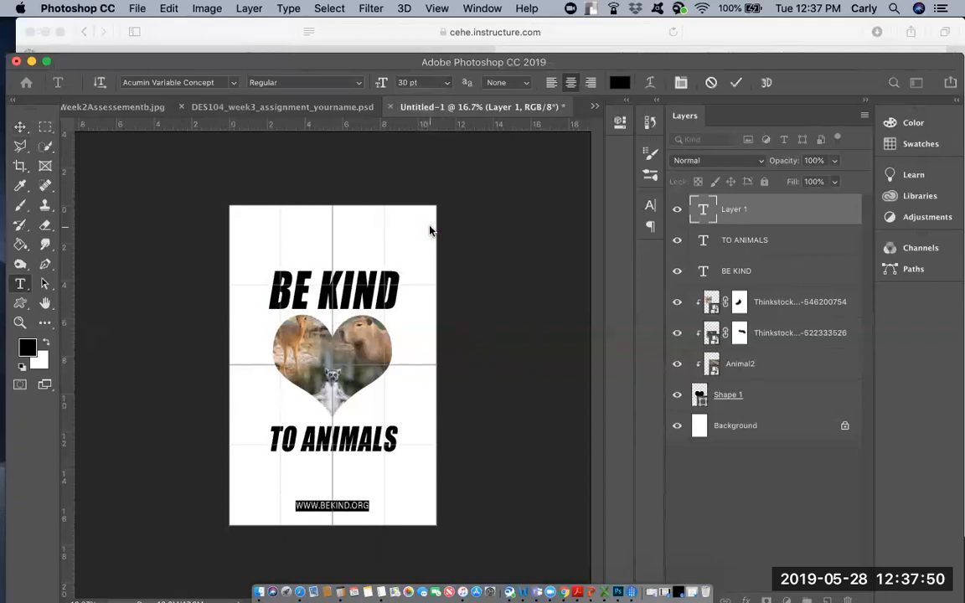
click(834, 161)
click(834, 162)
drag(834, 178, 819, 181)
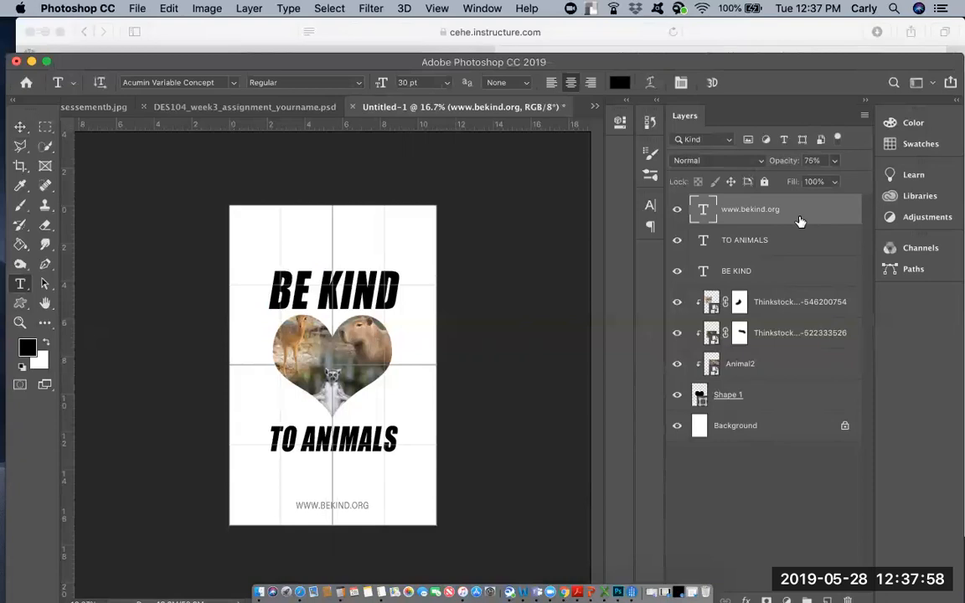
Step: Hide the grid and stamp all visible layers into a new merged layer at the top of the stack
key(super+apostrophe)
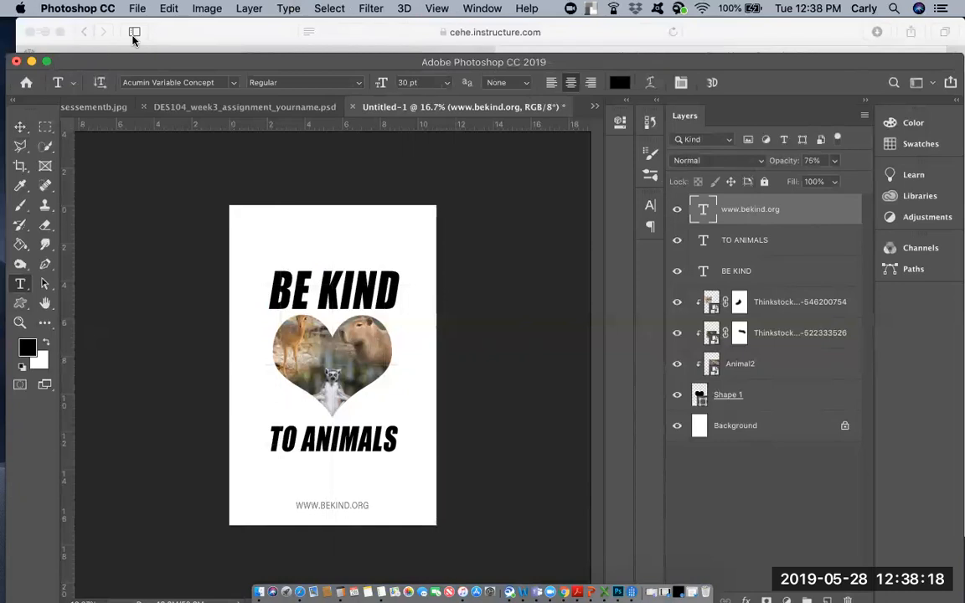
key(super+alt+shift+e)
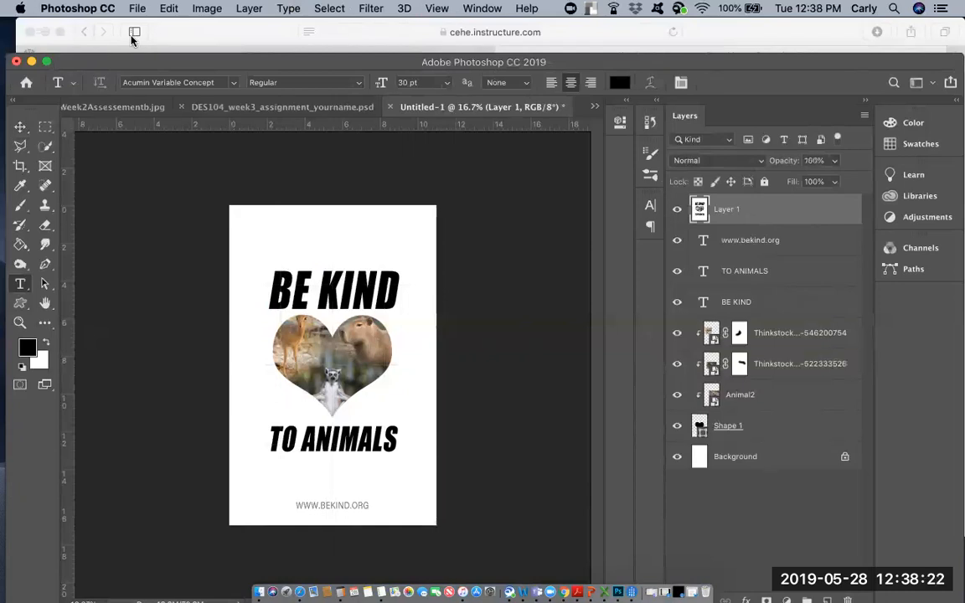
Step: Rasterize all layers, including the text, the heart shape and the placed photos
click(250, 10)
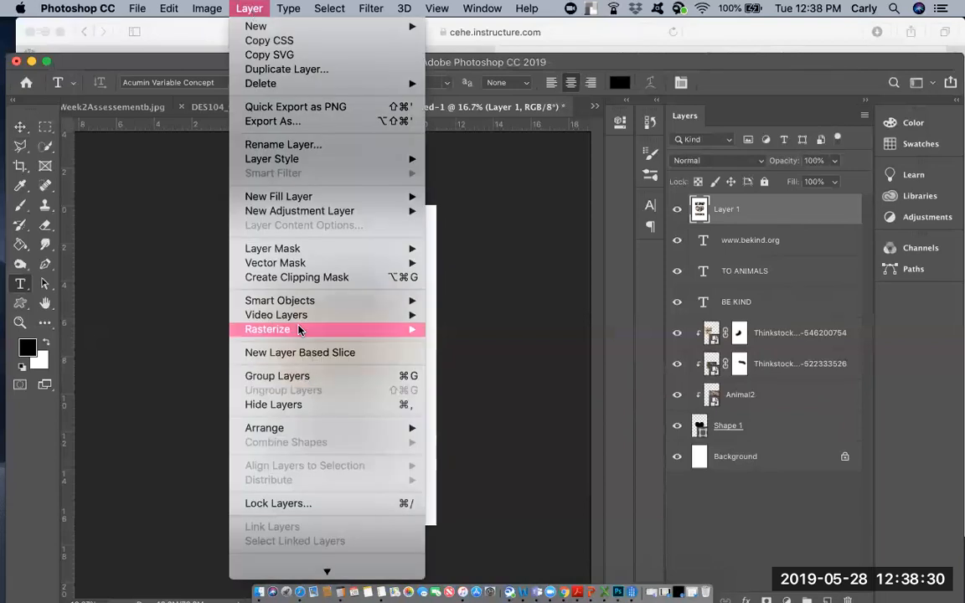
mouse_move(247, 329)
click(467, 467)
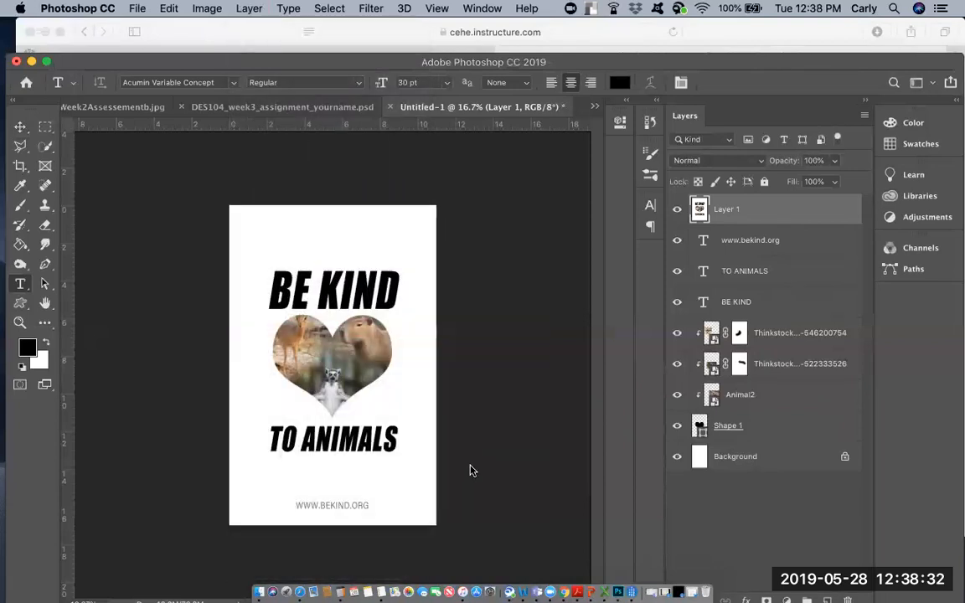
Step: Convert the document to CMYK Color mode without flattening the layers
click(194, 8)
mouse_move(216, 36)
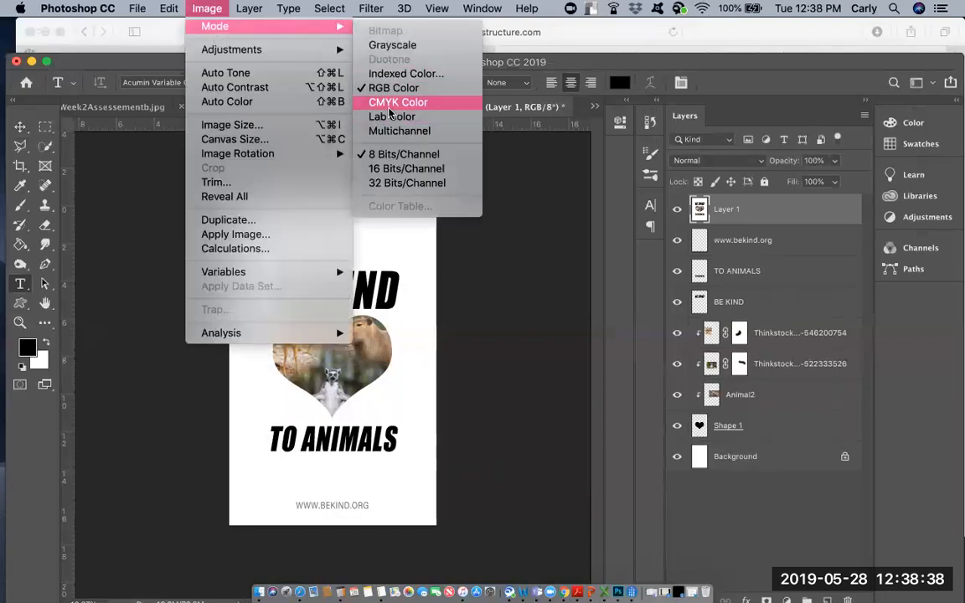
click(390, 103)
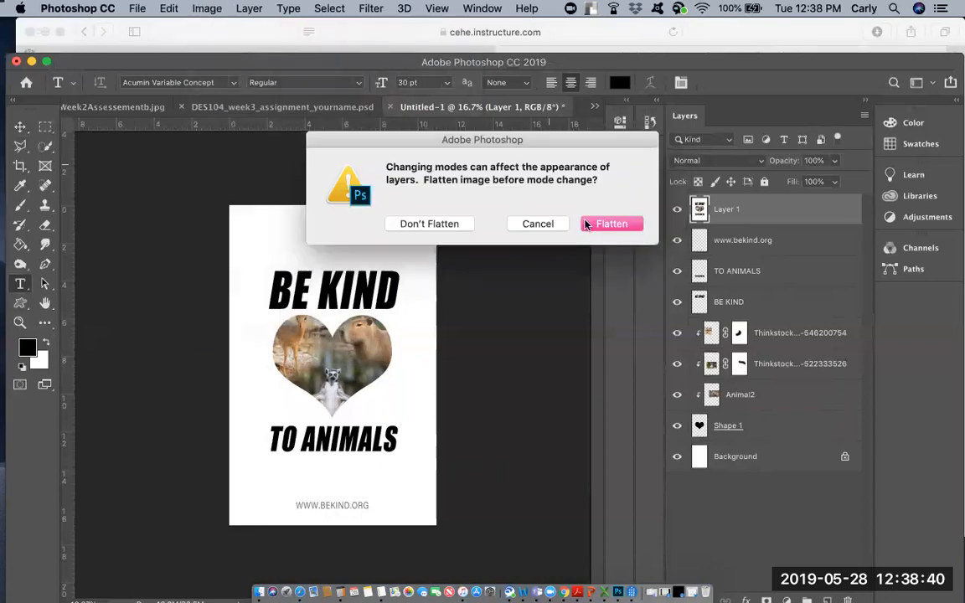
click(452, 223)
click(591, 258)
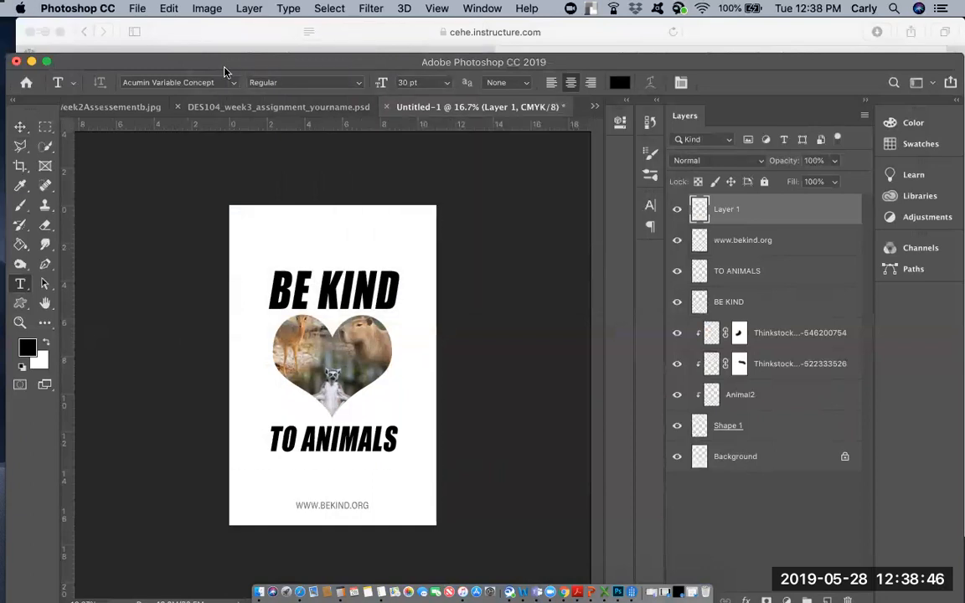
Step: Start saving a copy of the poster in Photoshop PDF format in the DES104_assignment folder on the Desktop
click(138, 9)
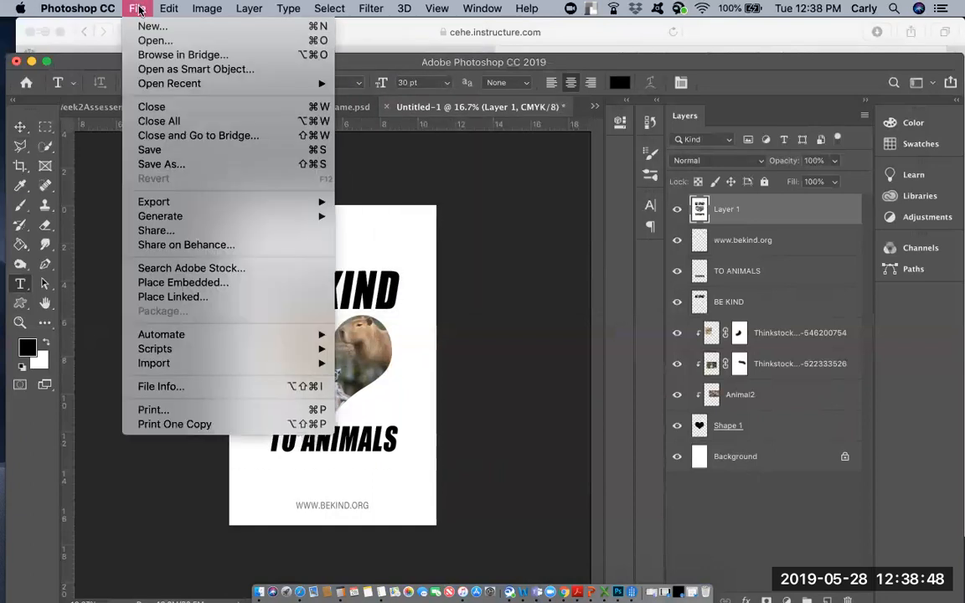
click(162, 164)
click(401, 268)
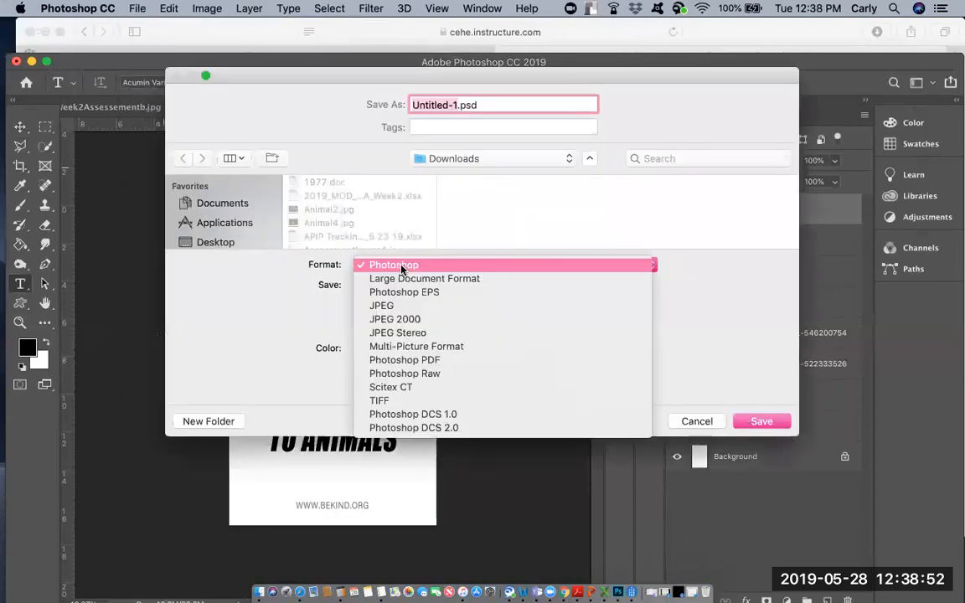
click(405, 360)
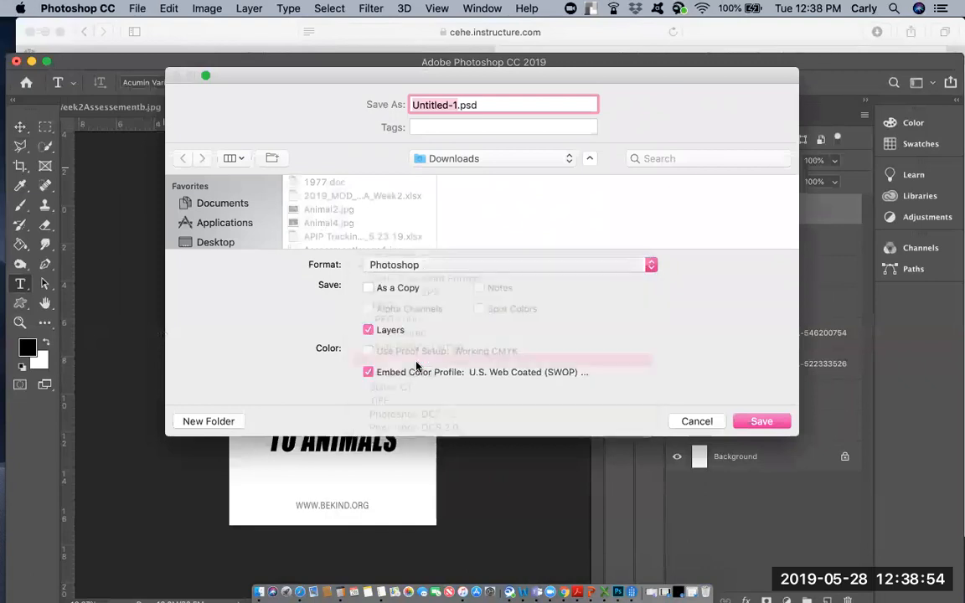
click(227, 241)
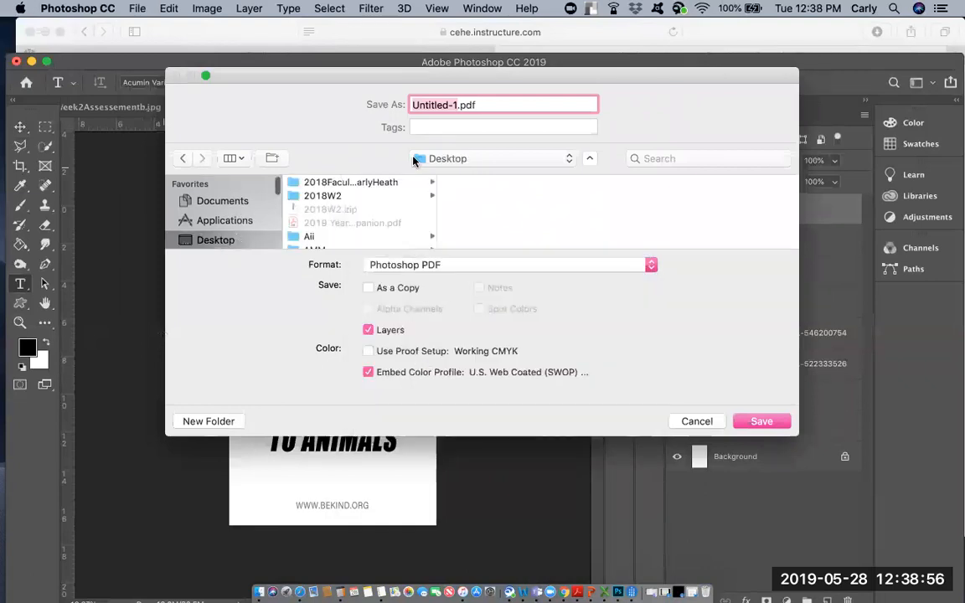
scroll(399, 184, down, 5)
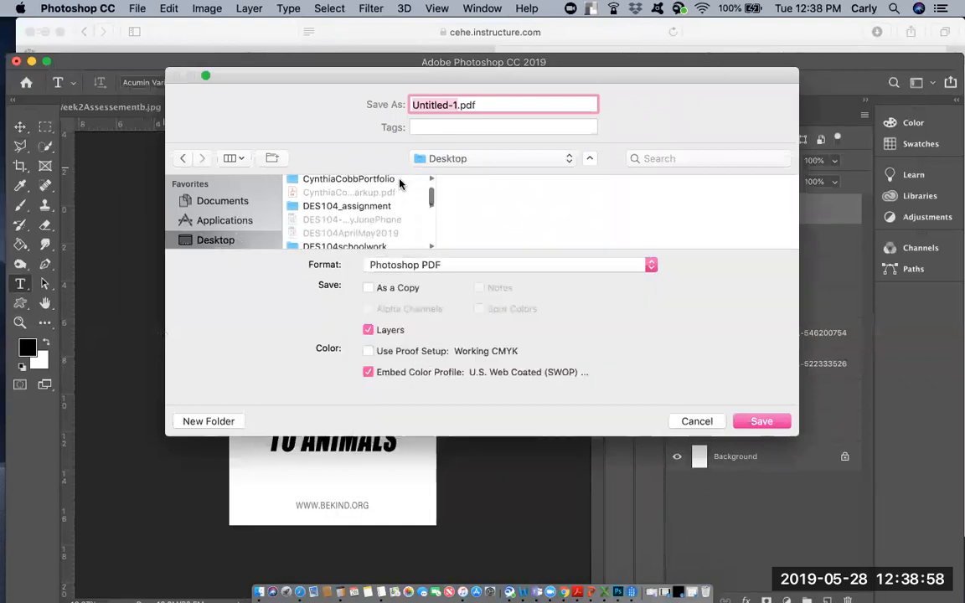
click(387, 206)
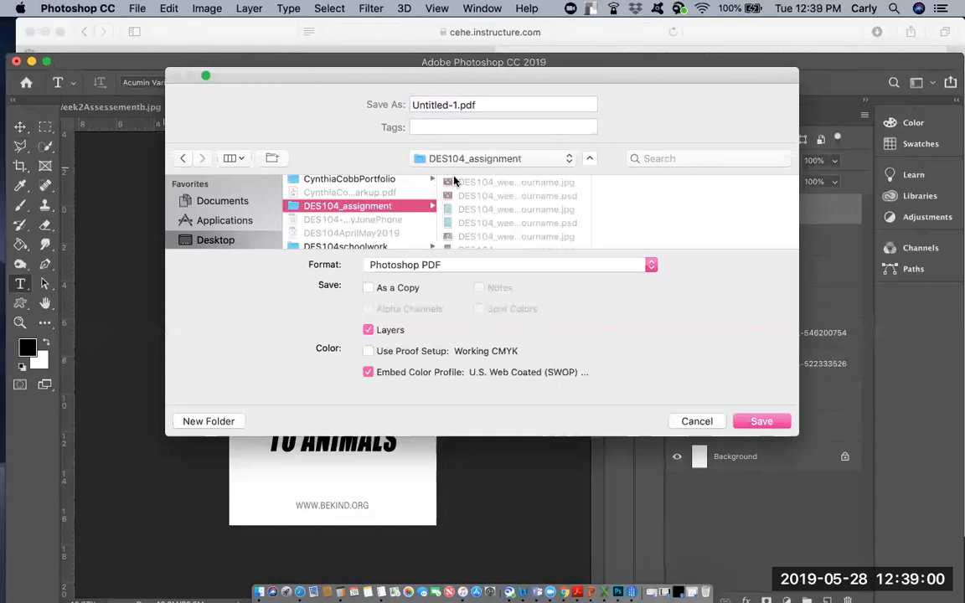
Step: Name the PDF DES104_week4_assignment_yourname, exclude the layers, and confirm the save
click(459, 104)
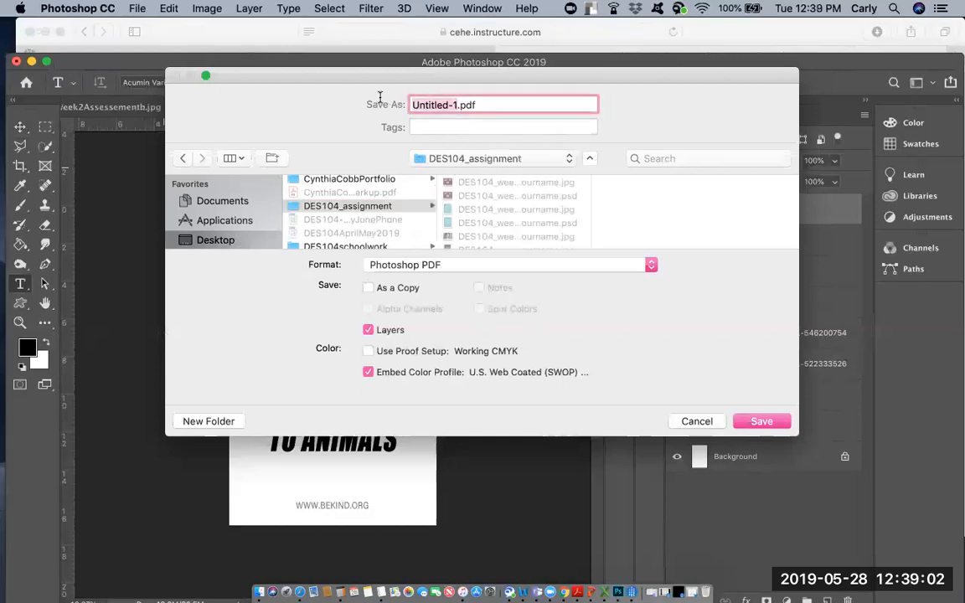
key(BackSpace)
text(DES1)
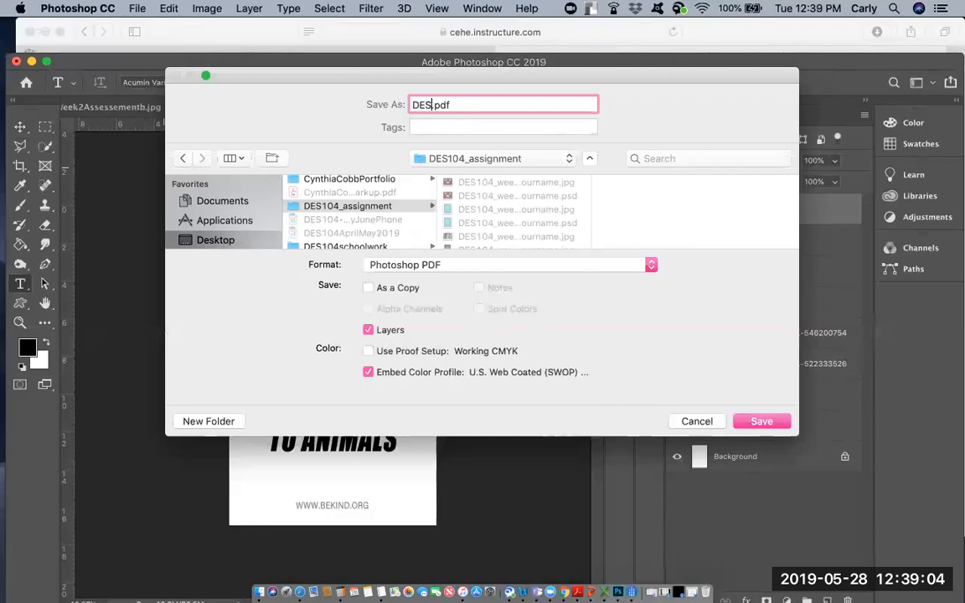
text(04_week)
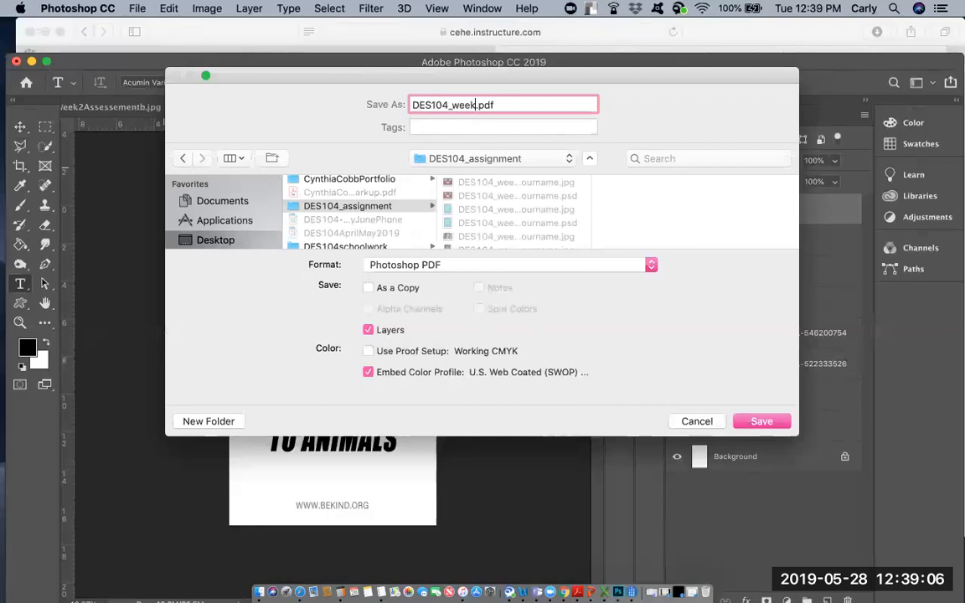
text(4_assignment_yournae)
key(BackSpace)
text(me)
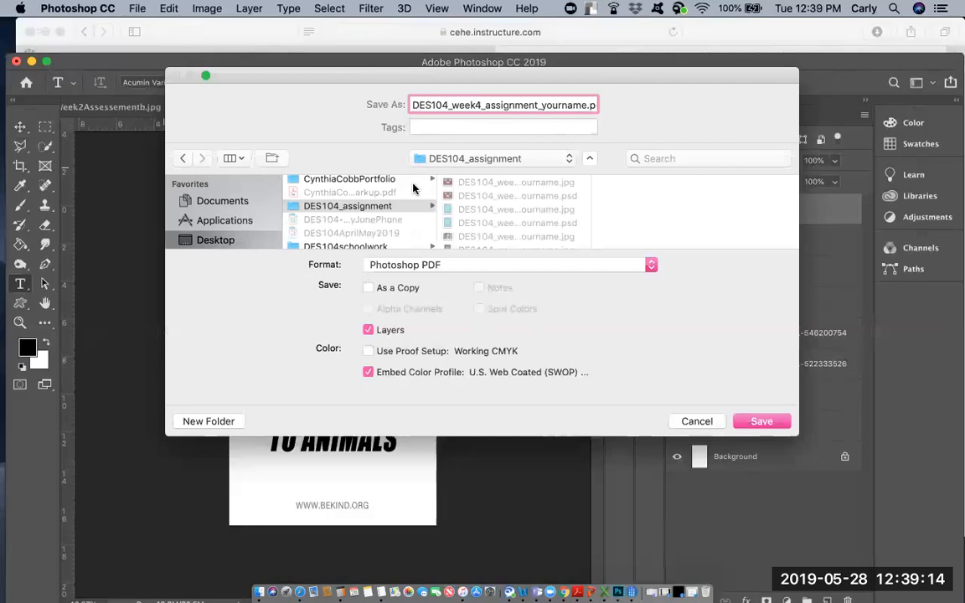
click(368, 331)
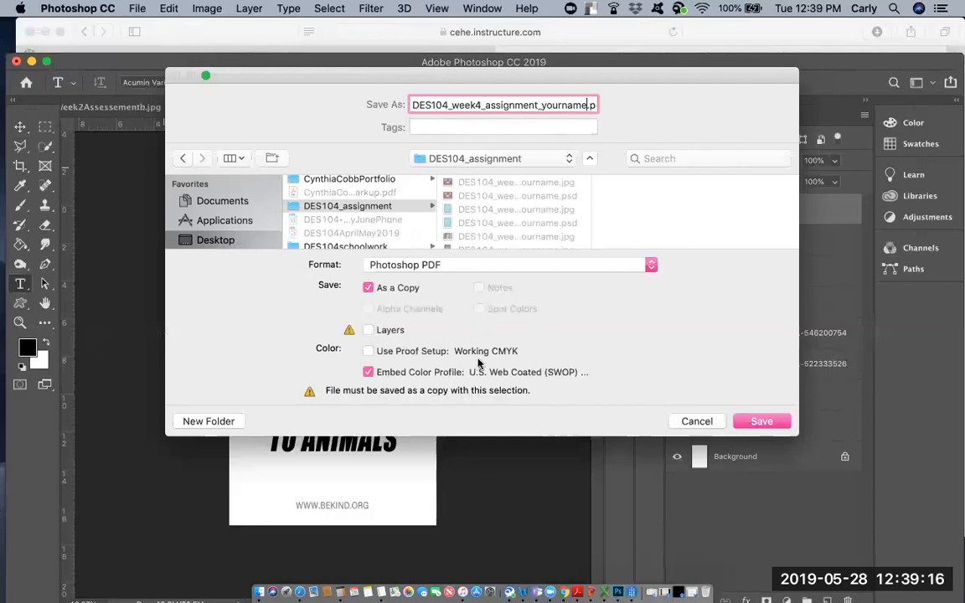
click(763, 422)
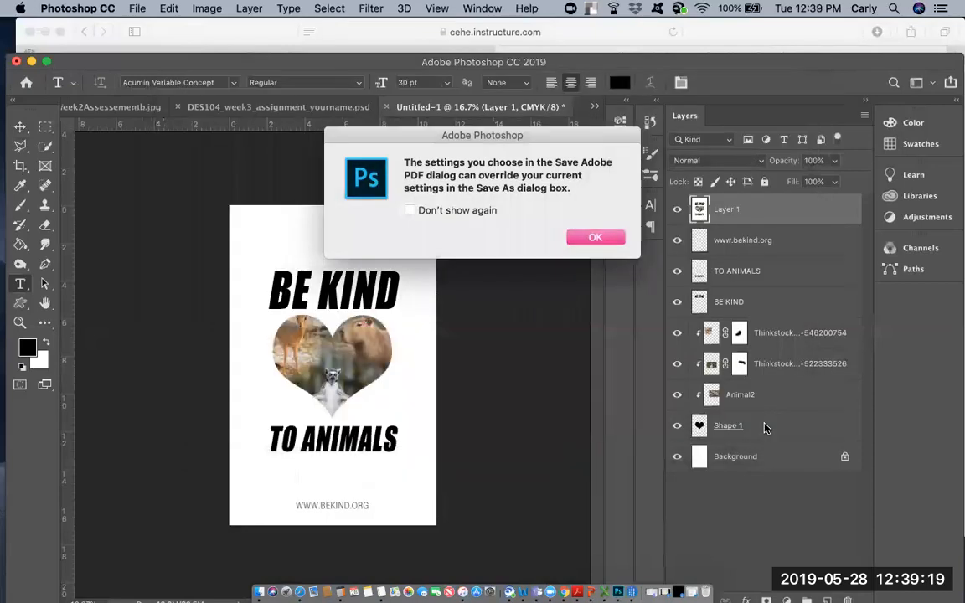
Step: Generate the PDF with the High Quality Print preset
click(609, 233)
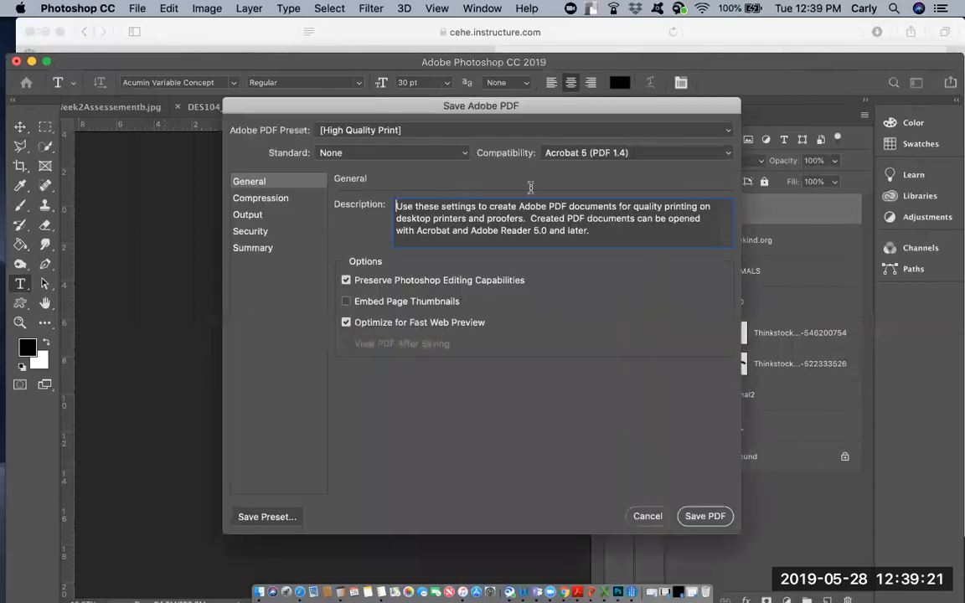
click(439, 133)
click(423, 196)
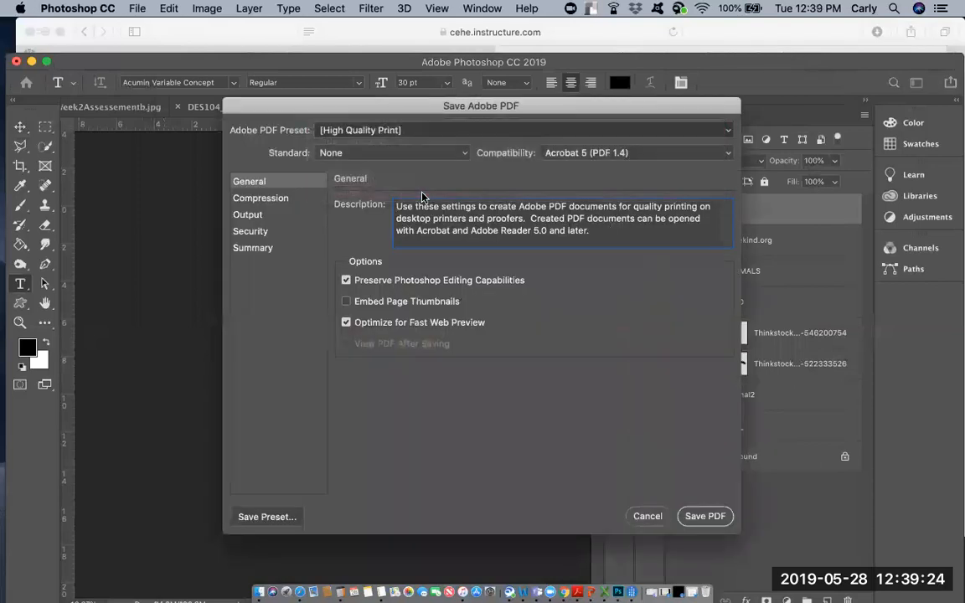
click(699, 518)
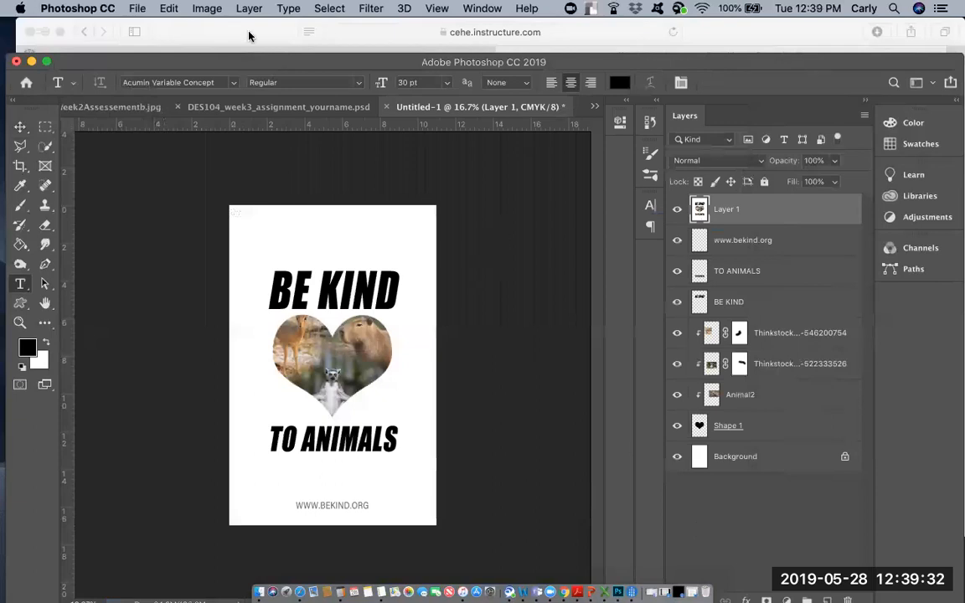
Step: Convert the document to RGB Color mode without flattening the layers
click(215, 13)
mouse_move(215, 26)
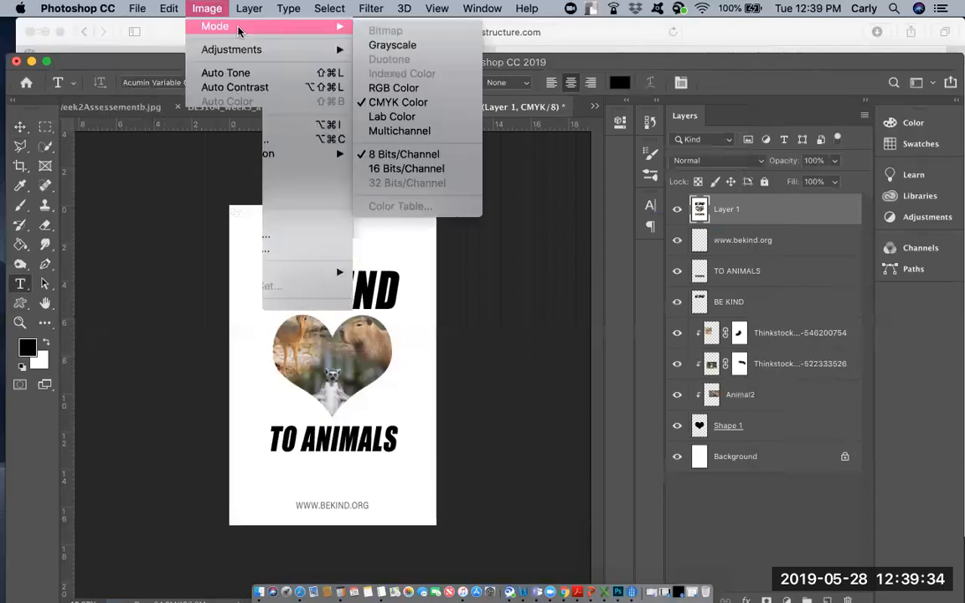
click(399, 90)
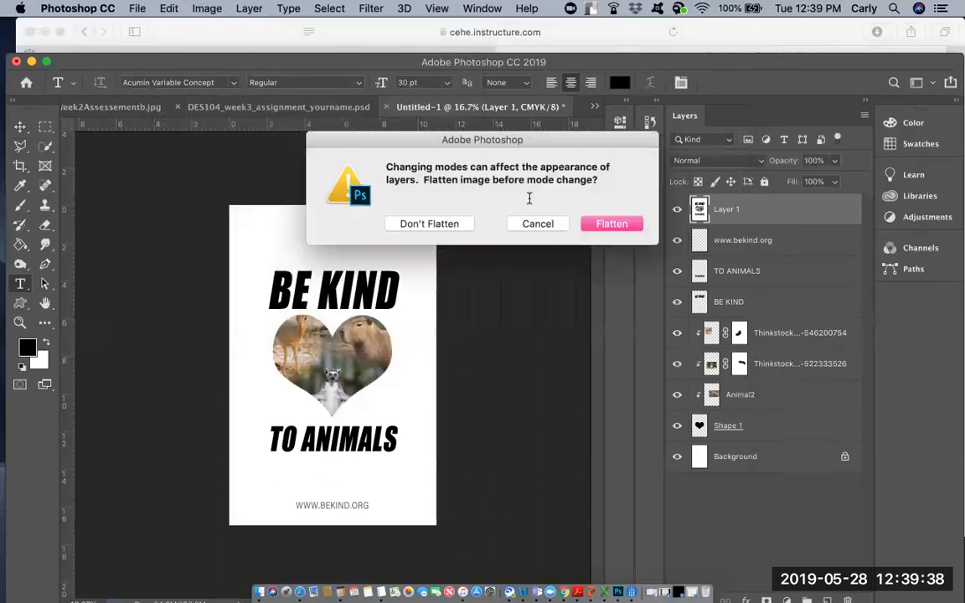
click(442, 223)
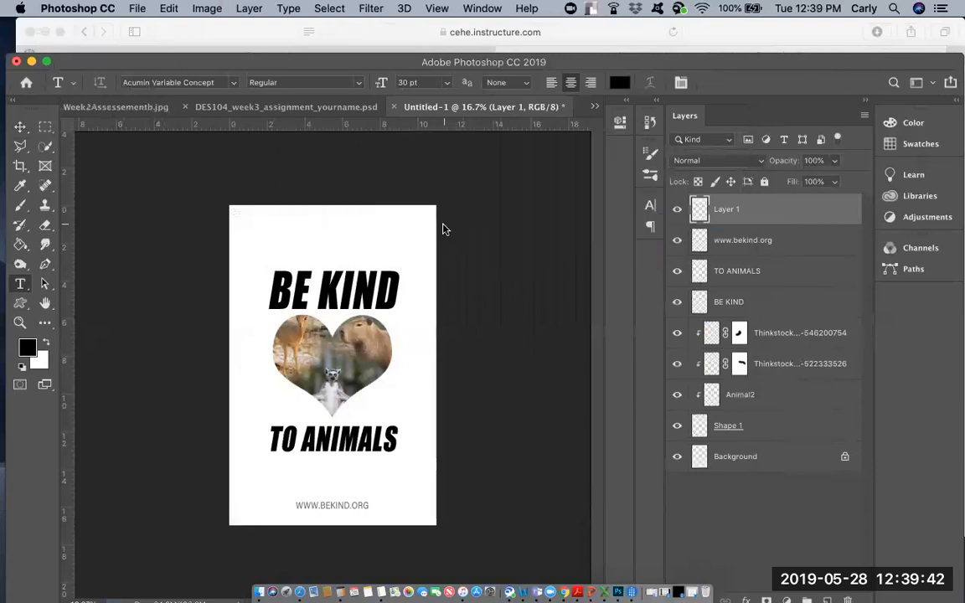
Step: Resize the image to a resolution of 72 pixels/inch and a width of 500 pixels, keeping proportions
click(206, 10)
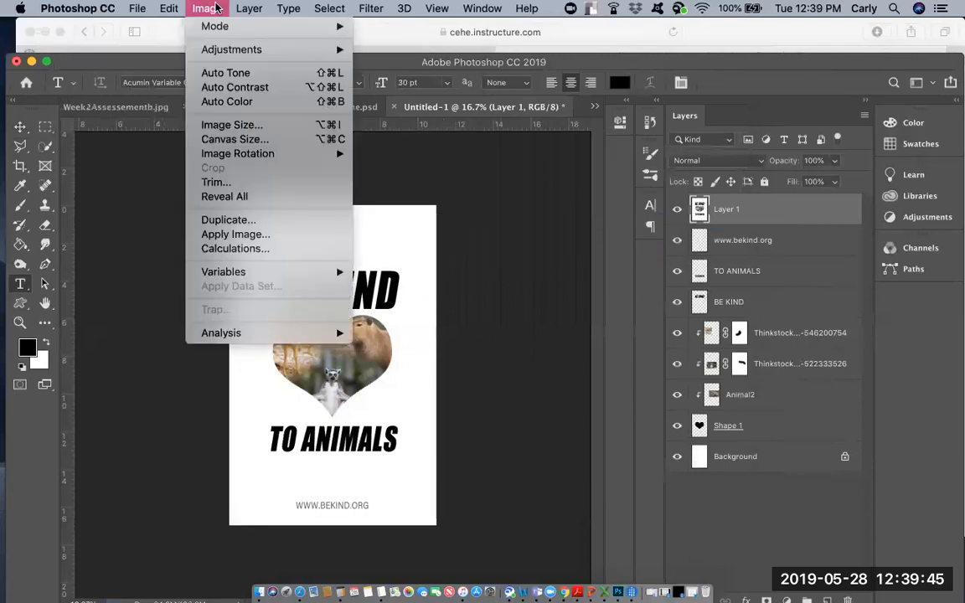
click(243, 125)
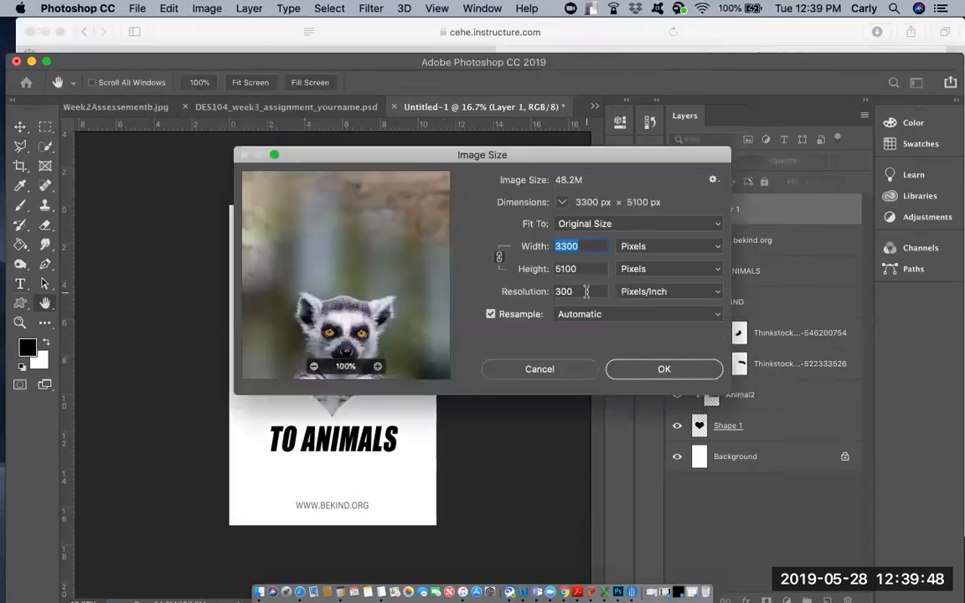
key(Tab)
key(Tab)
text(72)
drag(577, 247, 525, 244)
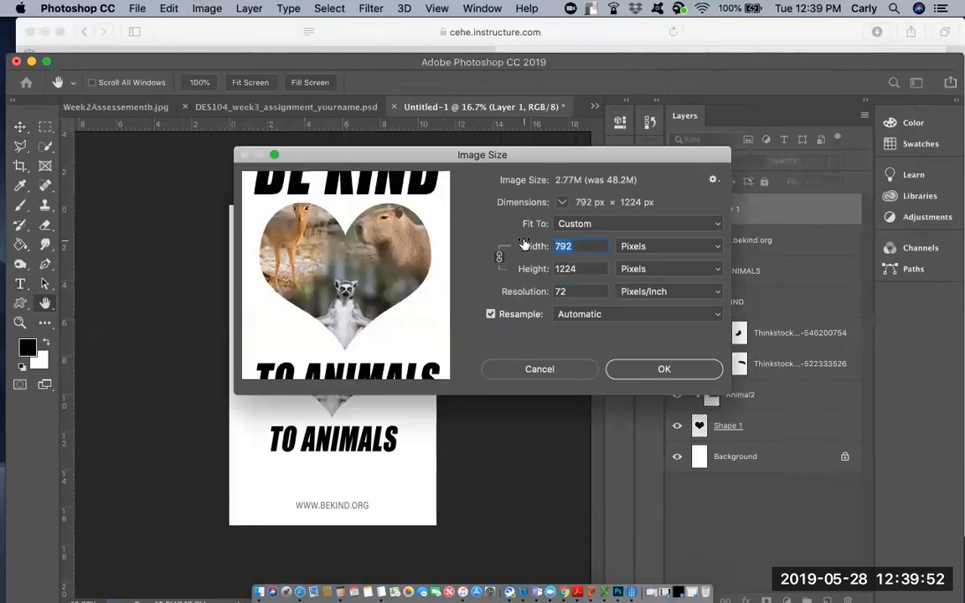
text(500)
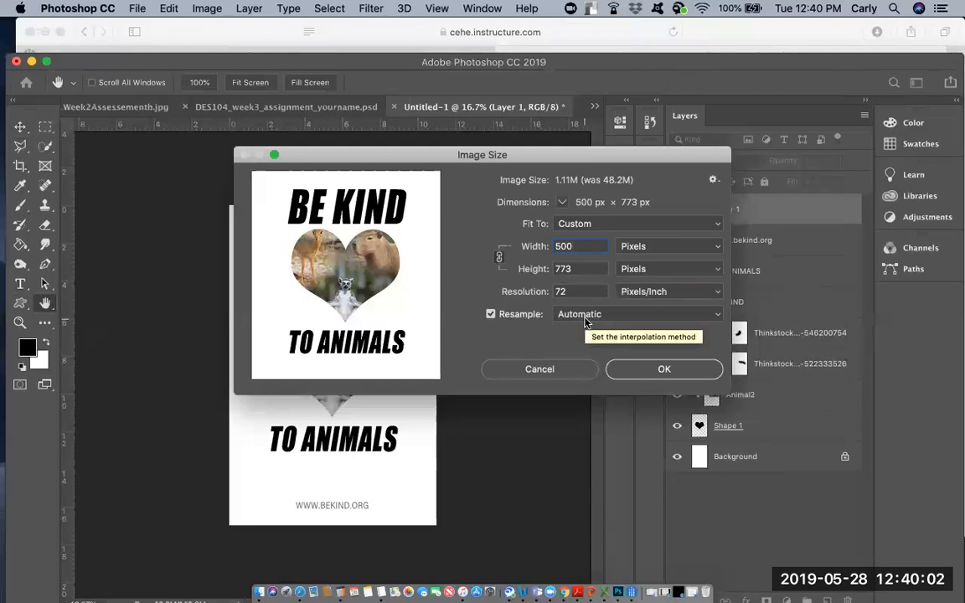
click(661, 369)
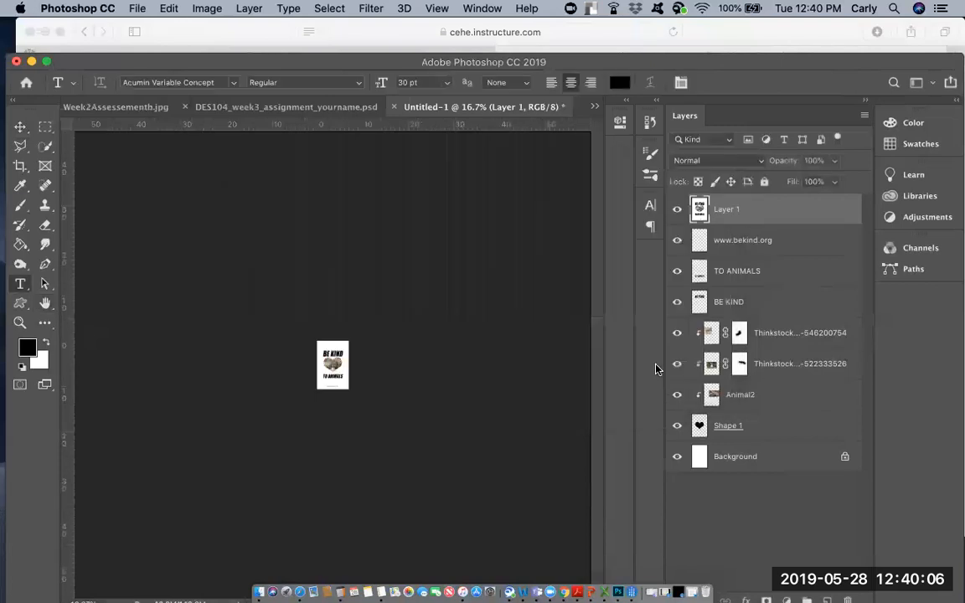
Step: Export the poster for web as a high-quality JPEG named DES104_week4_yourname in the DES104_assignment folder
click(130, 10)
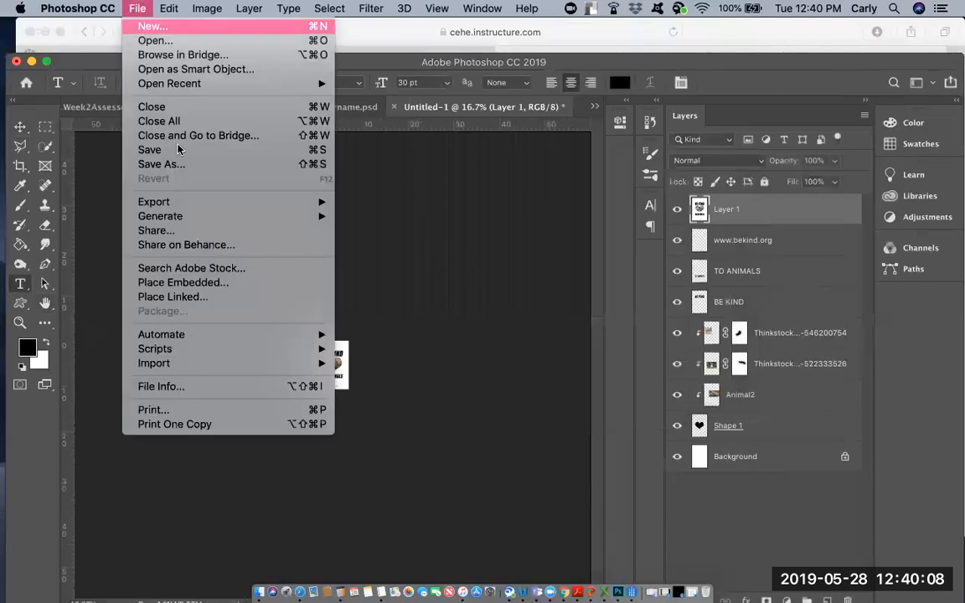
mouse_move(189, 203)
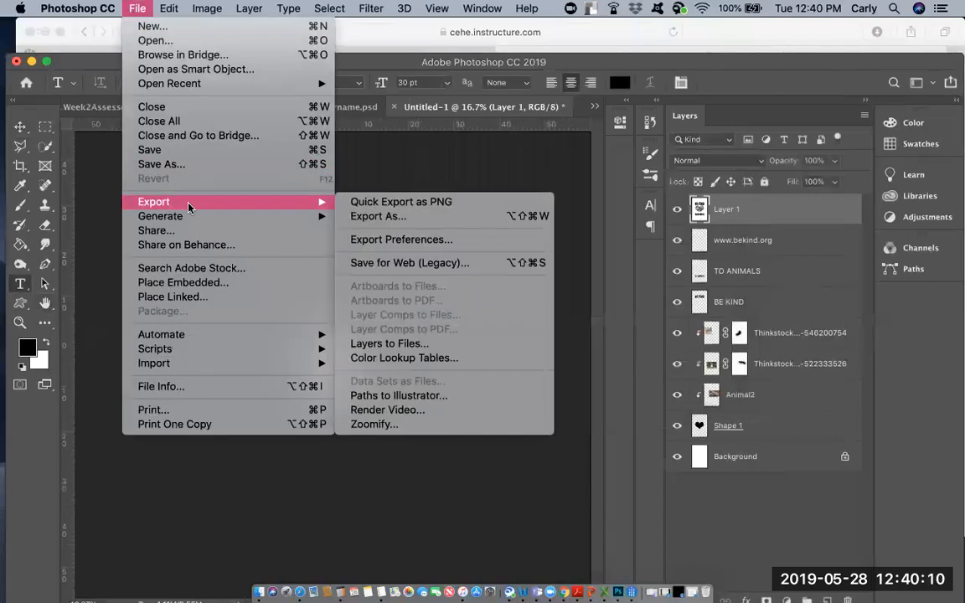
click(415, 264)
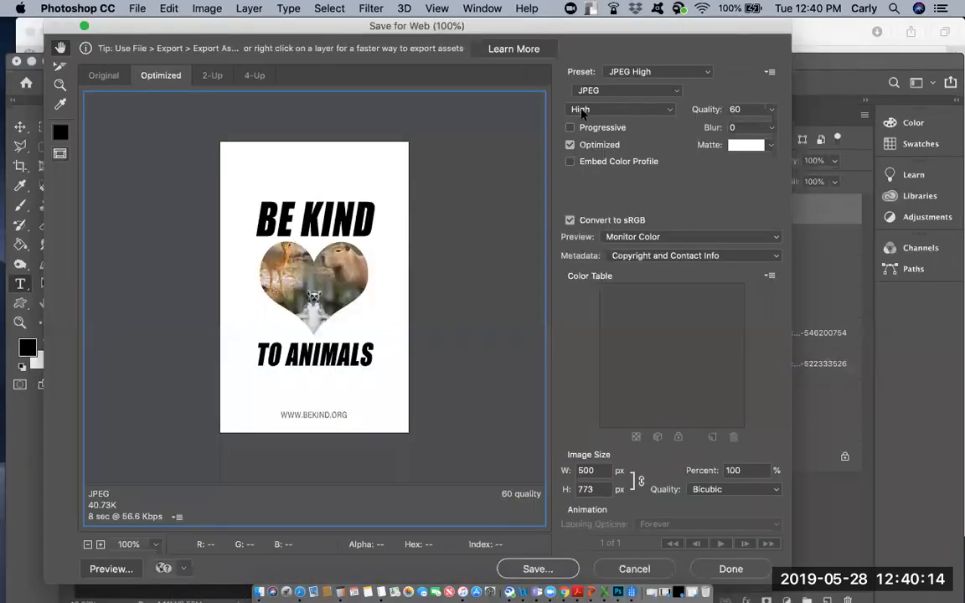
click(550, 570)
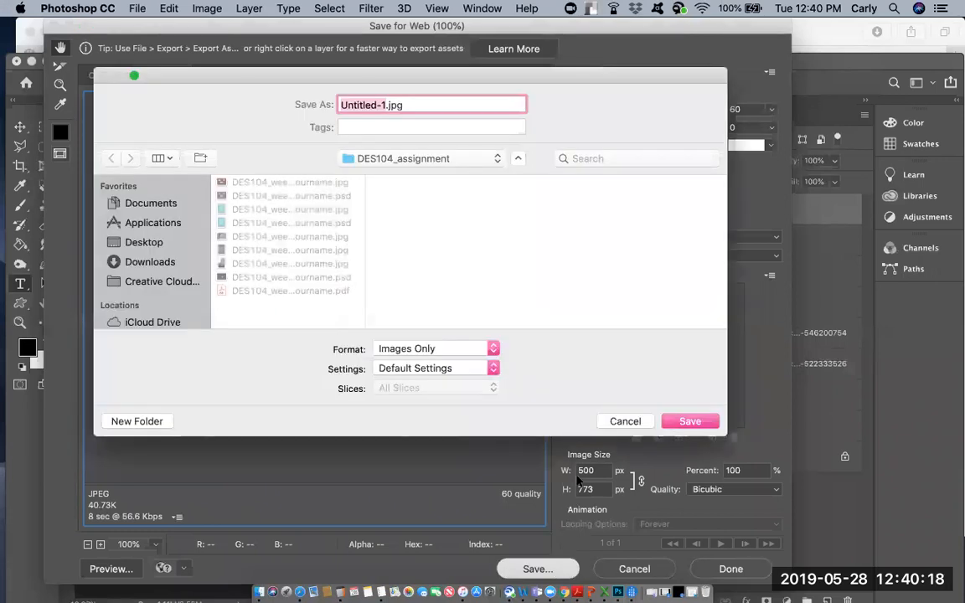
text(DES104_)
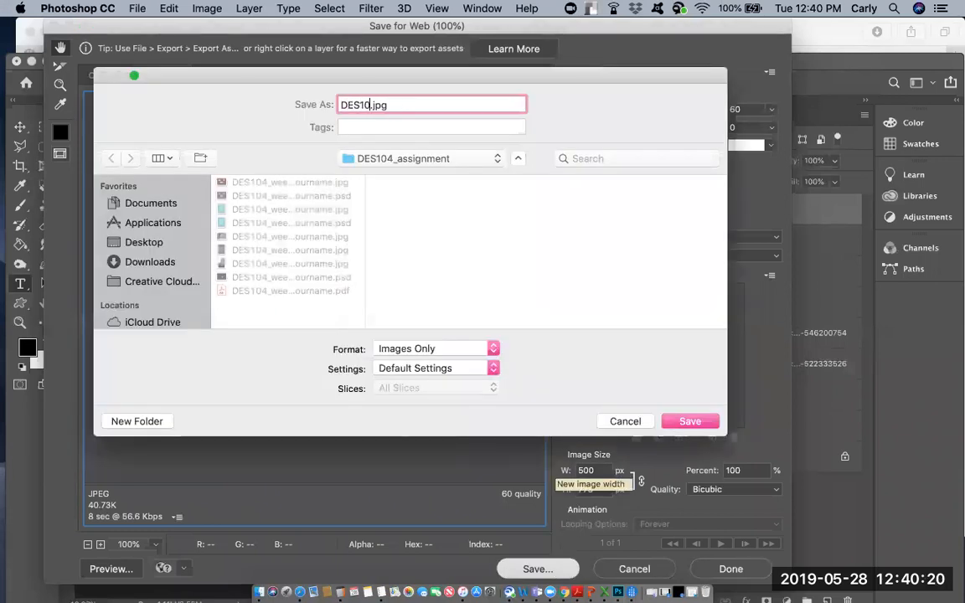
text(week4_yourname)
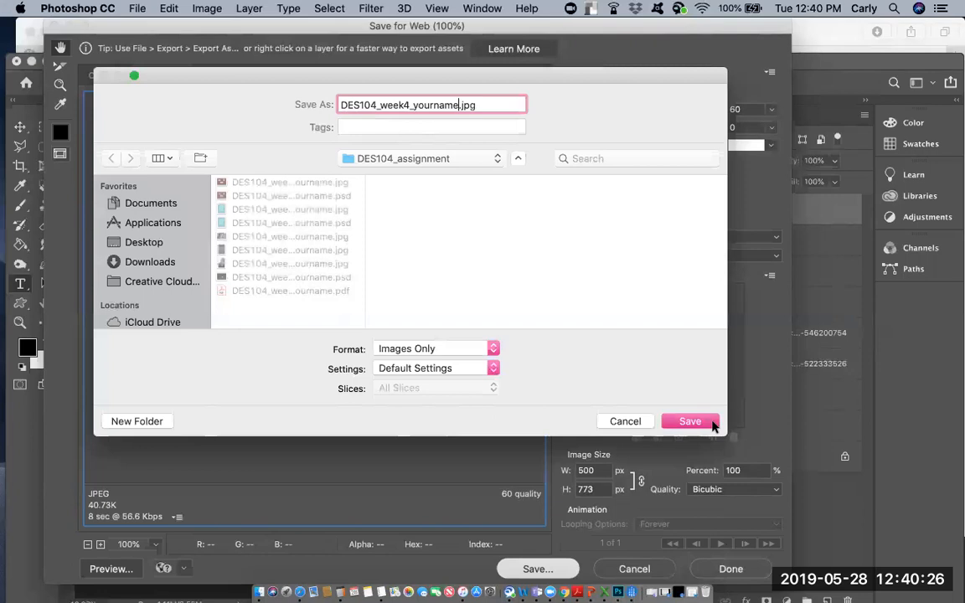
click(691, 421)
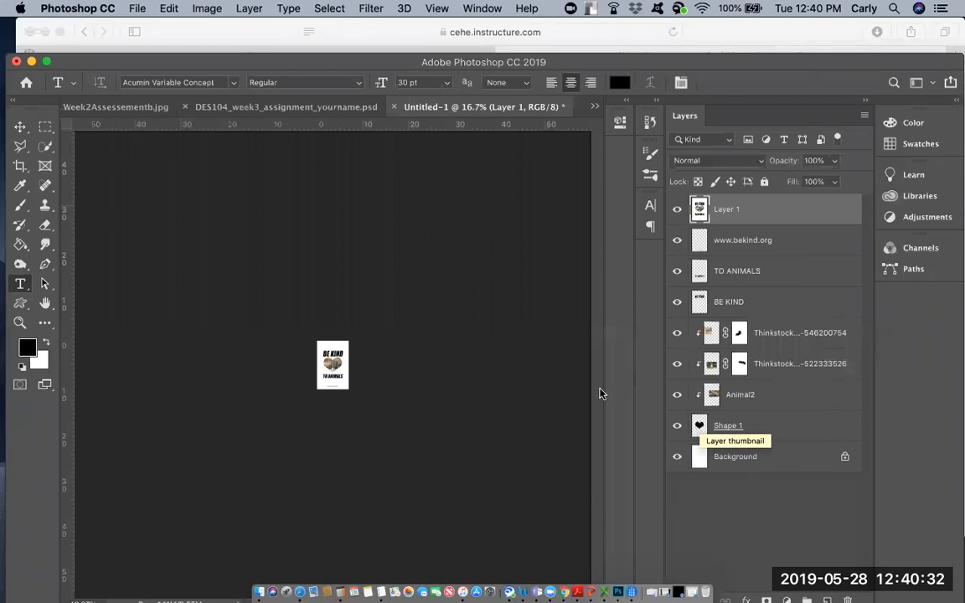
Step: Switch to Safari and go from the poster assignment to the Week 4 Assessment on editing and resizing images
click(299, 592)
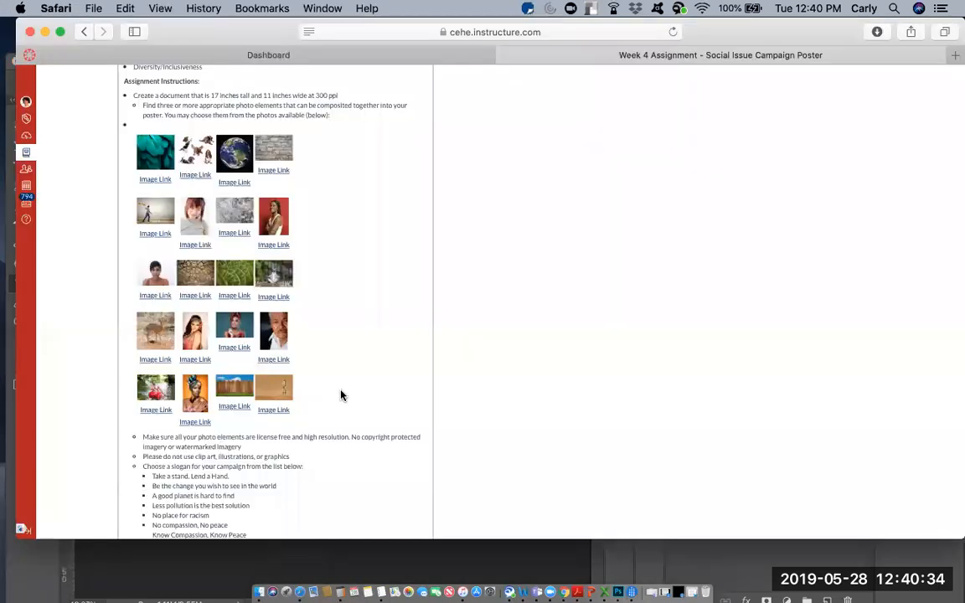
scroll(340, 394, down, 20)
click(416, 517)
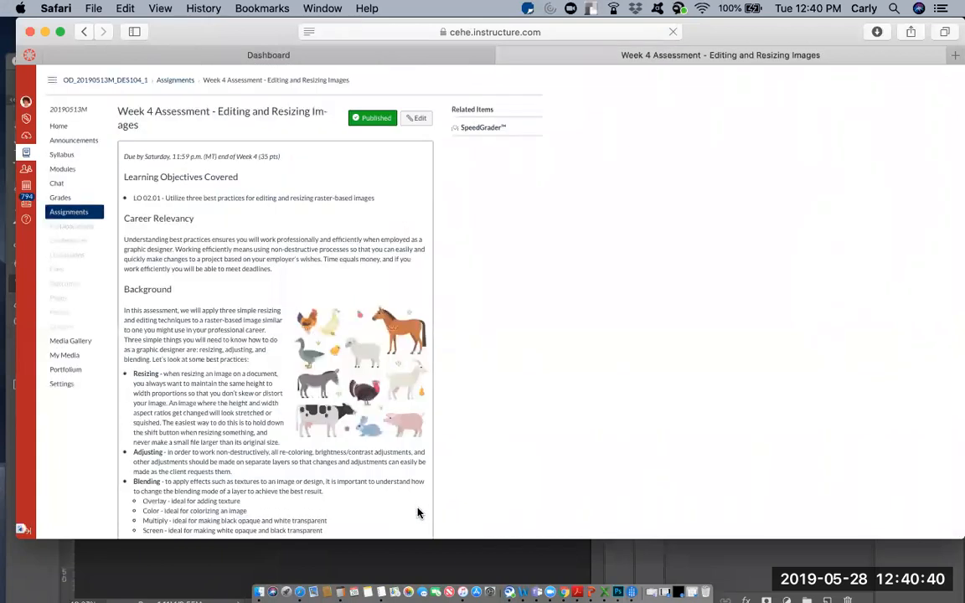
Step: Download the assessment image and the Texture 1, Texture 2, Texture 3 and Texture 4 files from the assessment instructions
scroll(419, 512, down, 10)
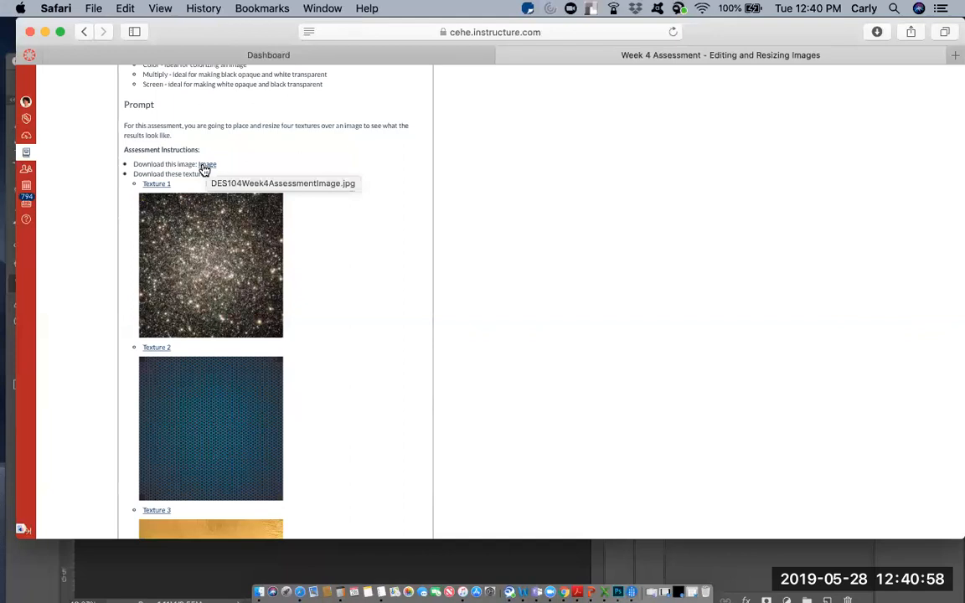
click(206, 168)
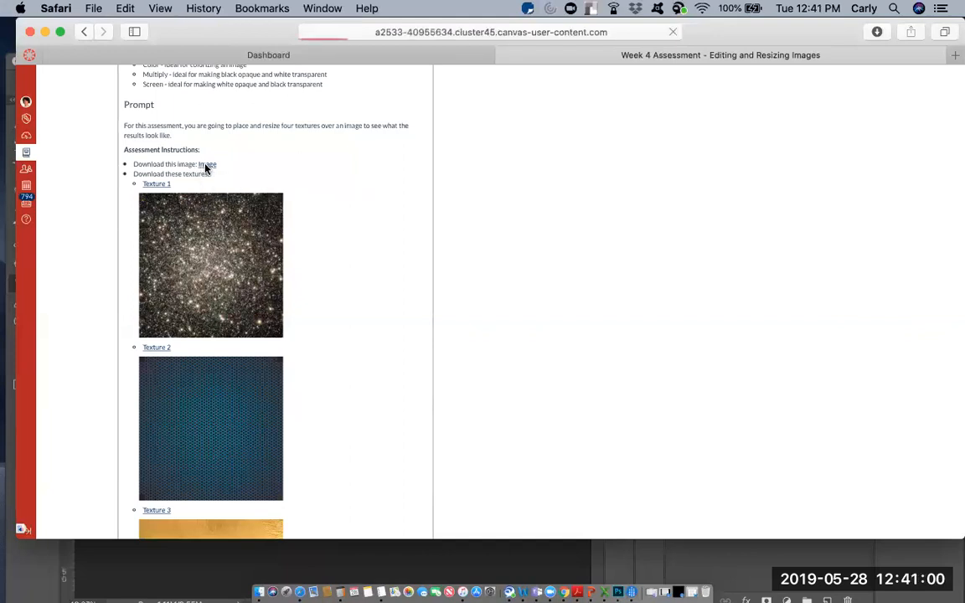
click(158, 183)
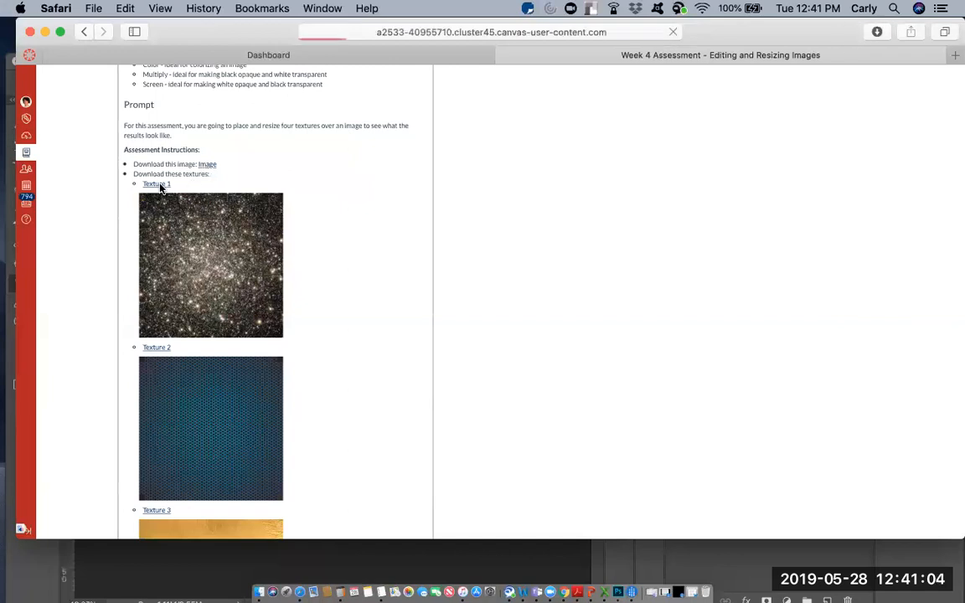
click(155, 348)
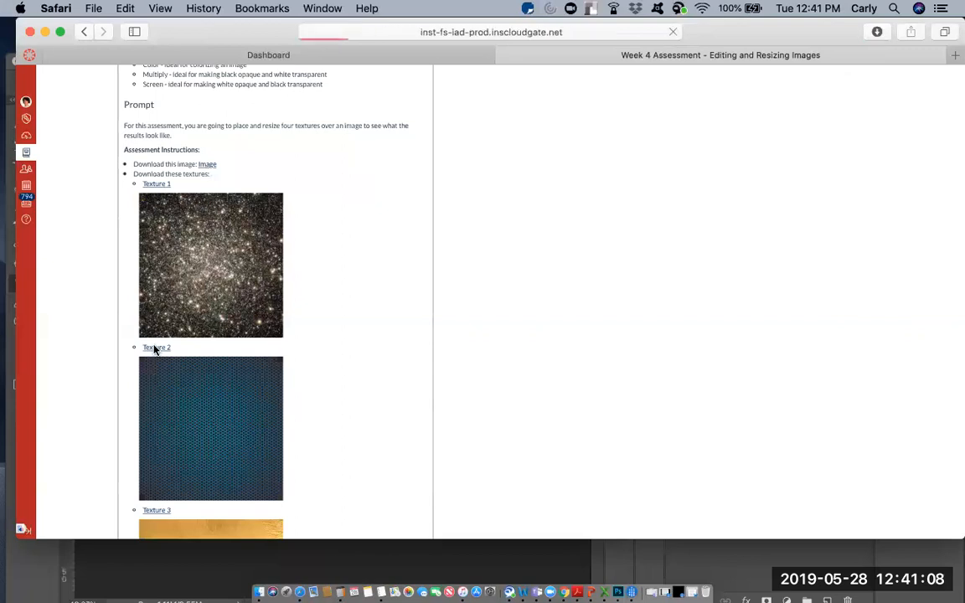
scroll(153, 350, down, 1)
scroll(153, 351, down, 2)
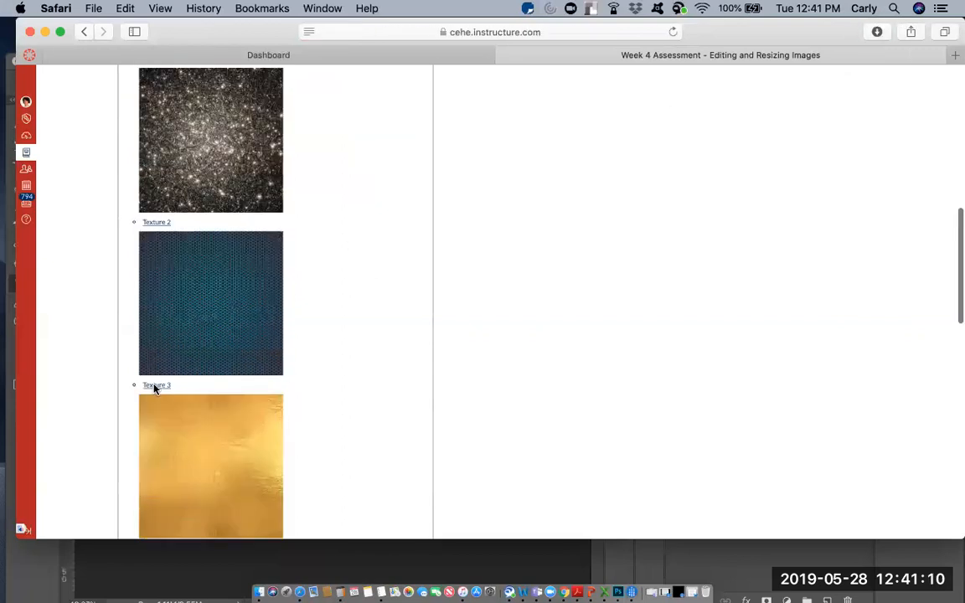
click(155, 386)
scroll(153, 389, down, 4)
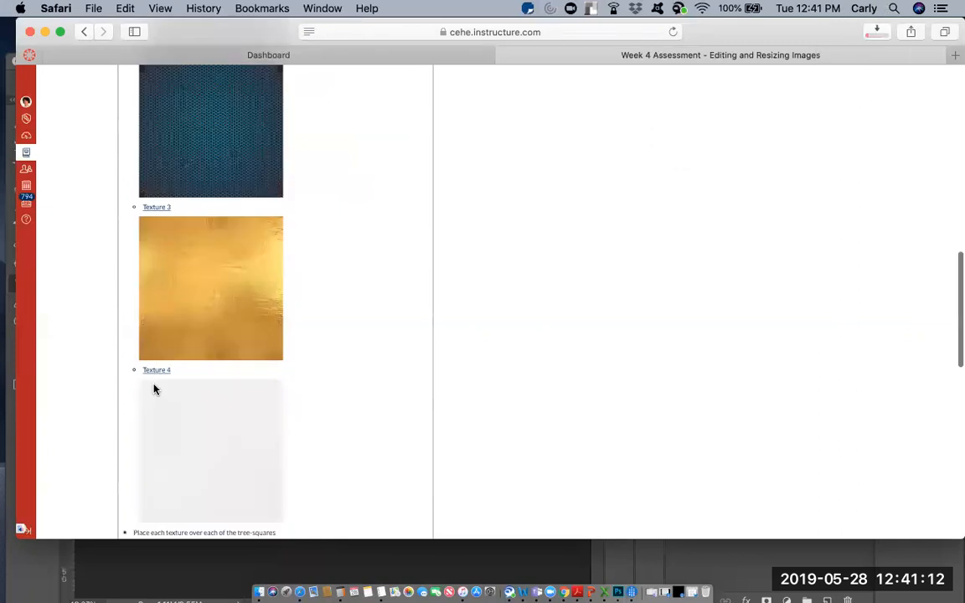
click(153, 373)
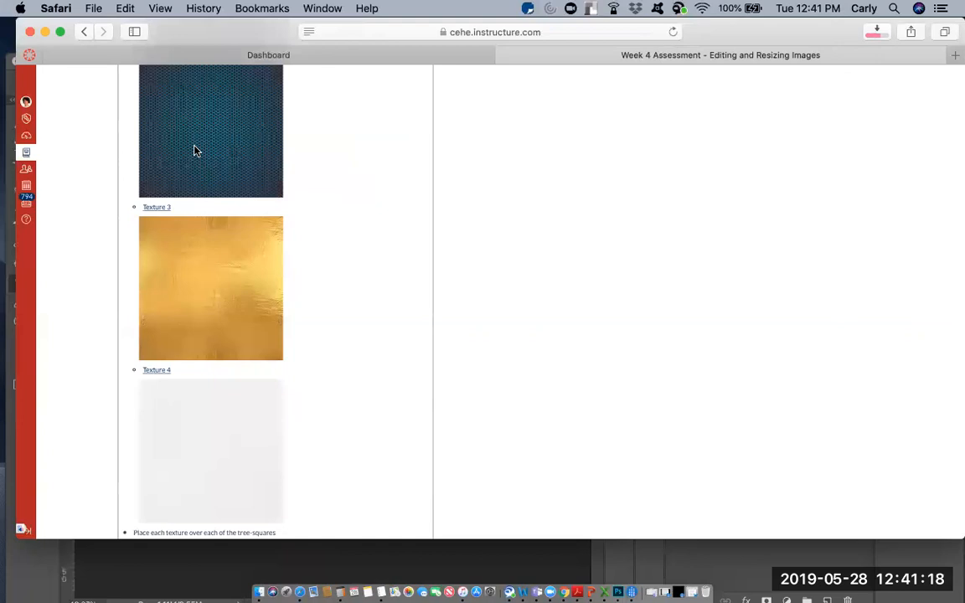
scroll(195, 151, up, 5)
scroll(174, 130, up, 2)
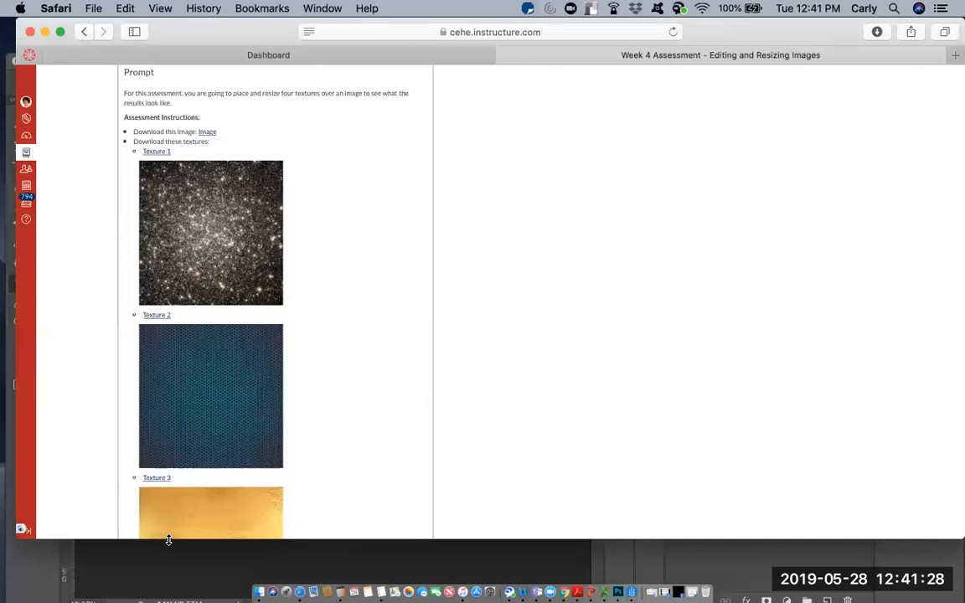
Step: Switch to Photoshop and open DES104Week4AssessmentImage.jpg from the Downloads folder
click(211, 575)
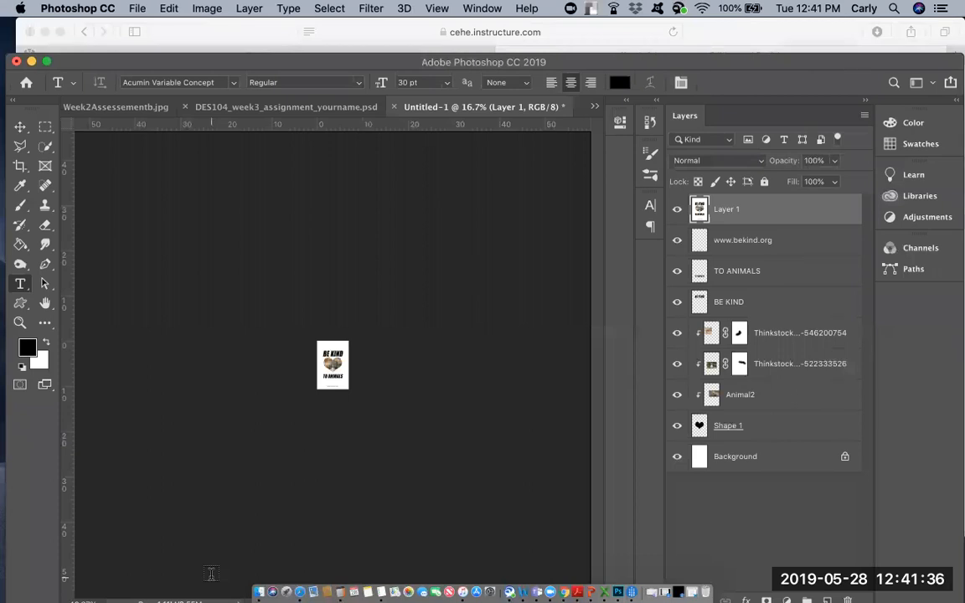
click(139, 9)
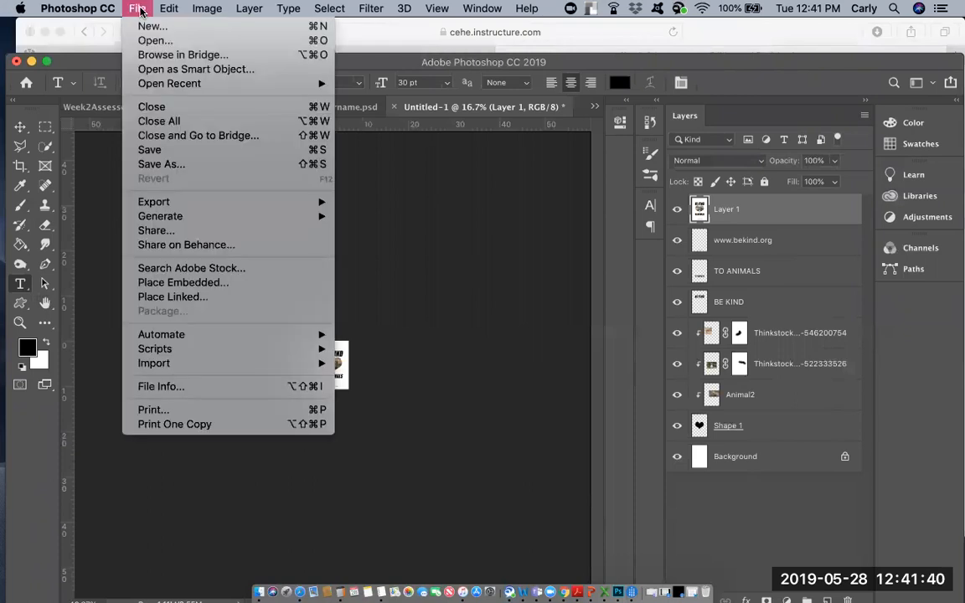
click(141, 46)
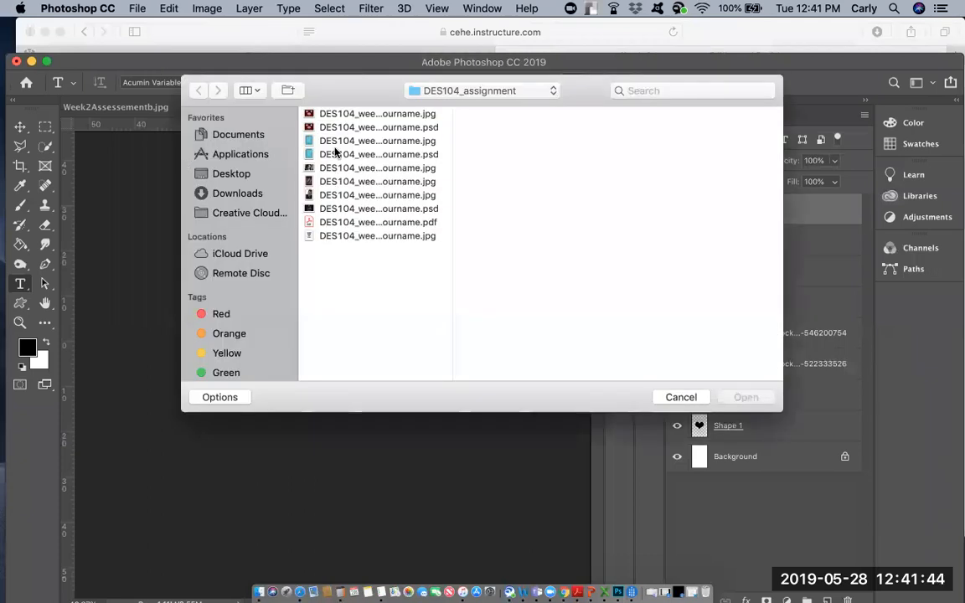
click(244, 174)
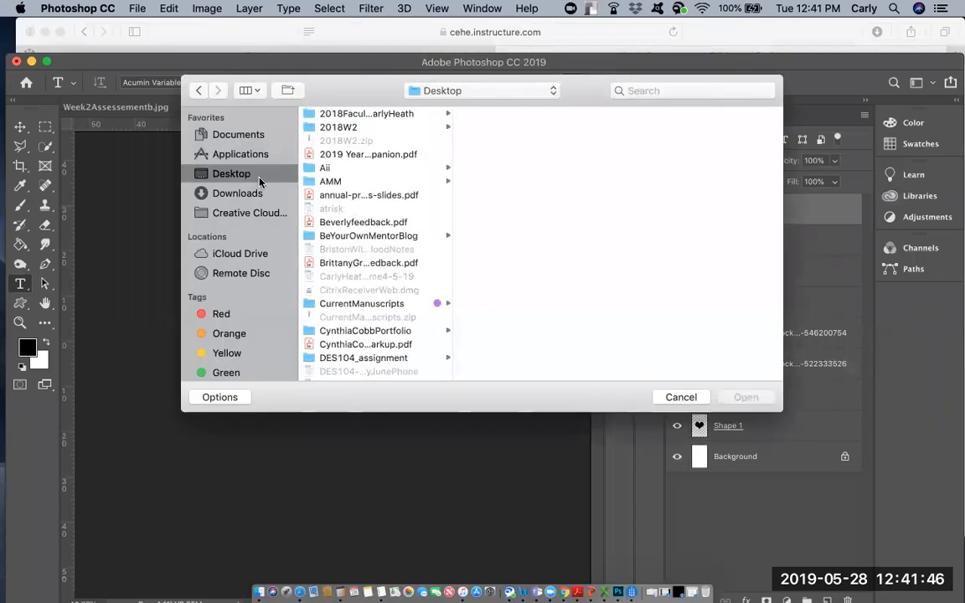
click(233, 193)
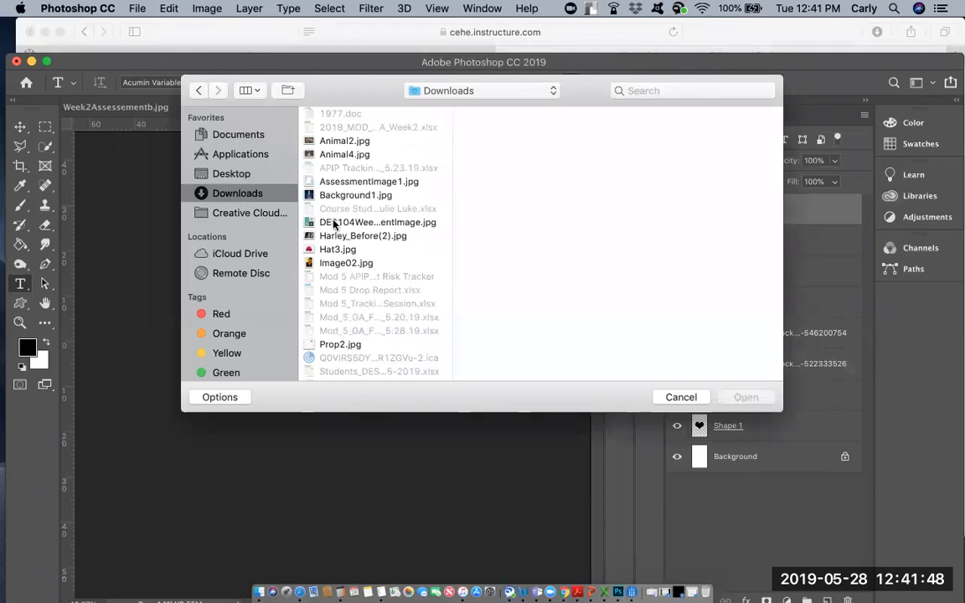
scroll(347, 226, down, 5)
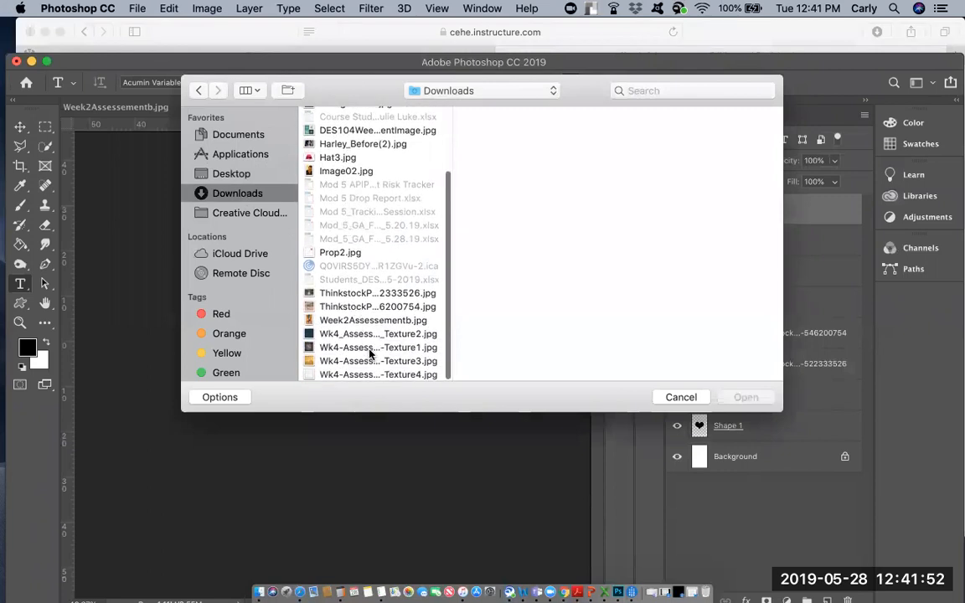
click(366, 336)
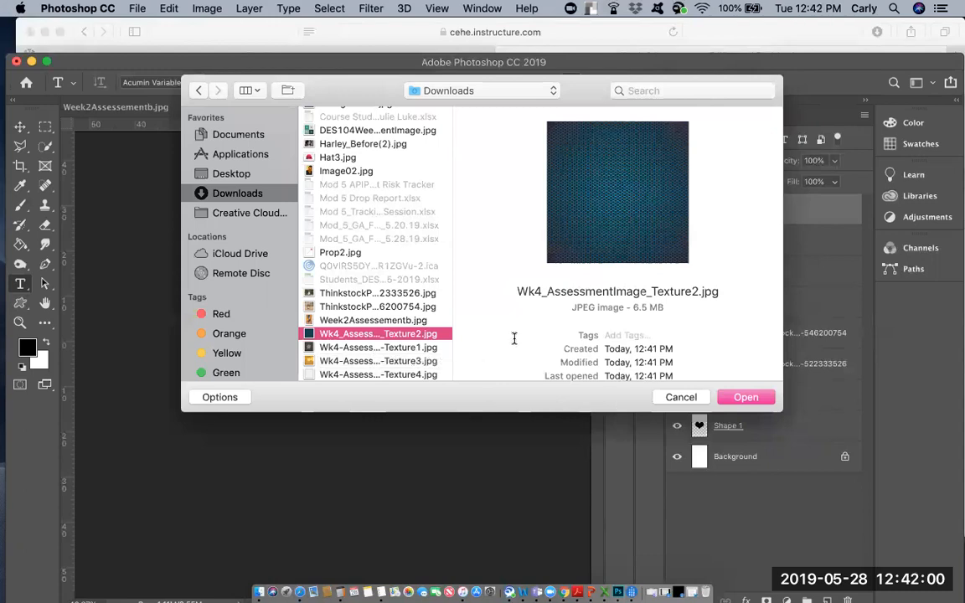
click(399, 132)
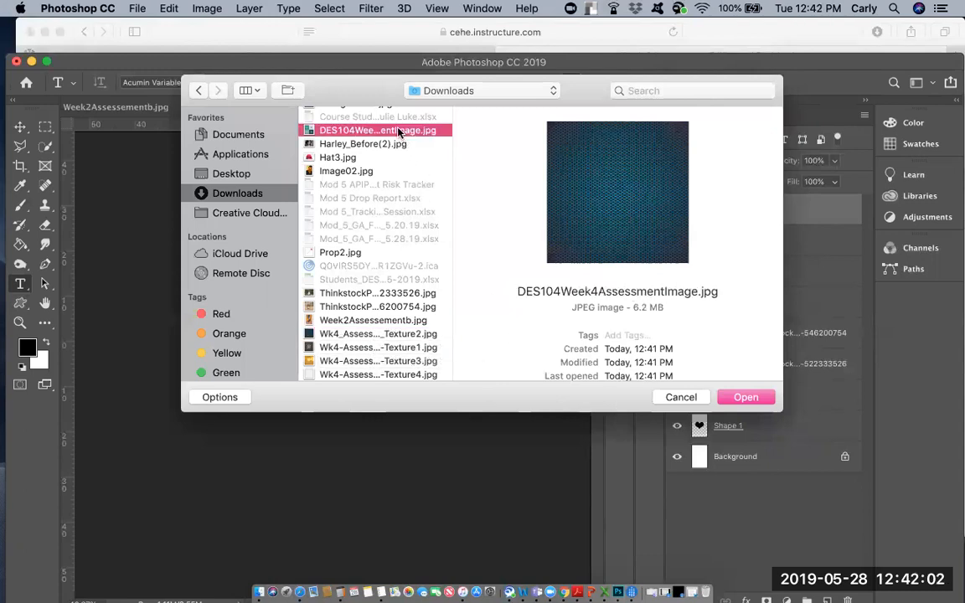
click(748, 400)
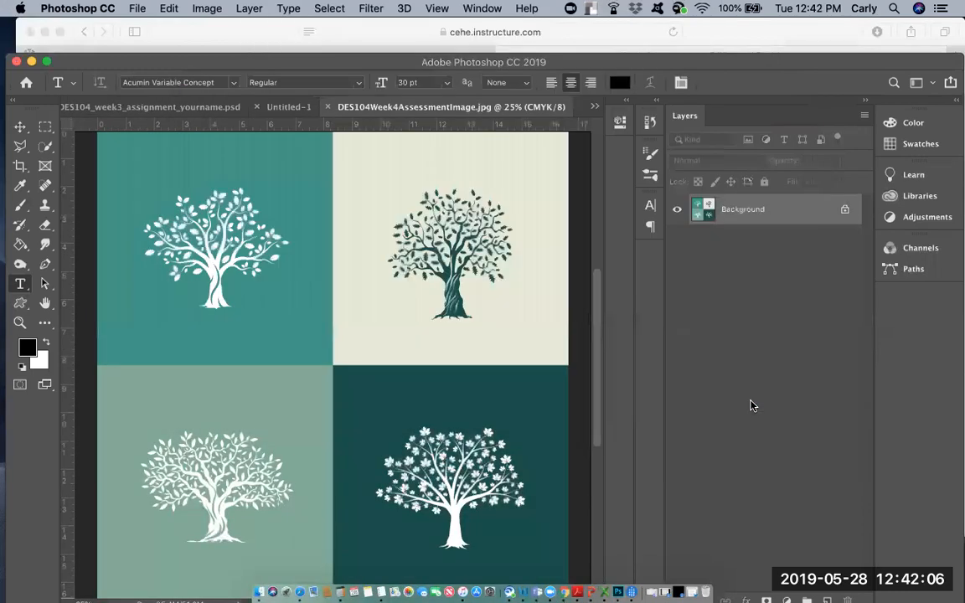
Step: Add a vertical and a horizontal guide along the borders where the four tree squares meet
key(super+minus)
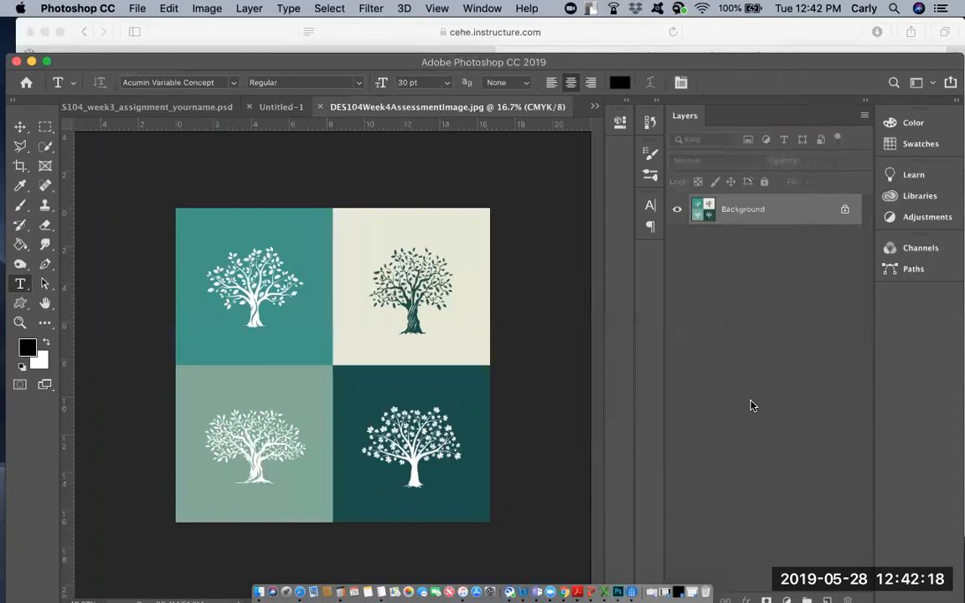
key(super+equal)
key(super+equal)
key(super+equal)
key(super+equal)
key(super+equal)
key(super+equal)
key(super+equal)
key(super+equal)
key(super+equal)
key(super+equal)
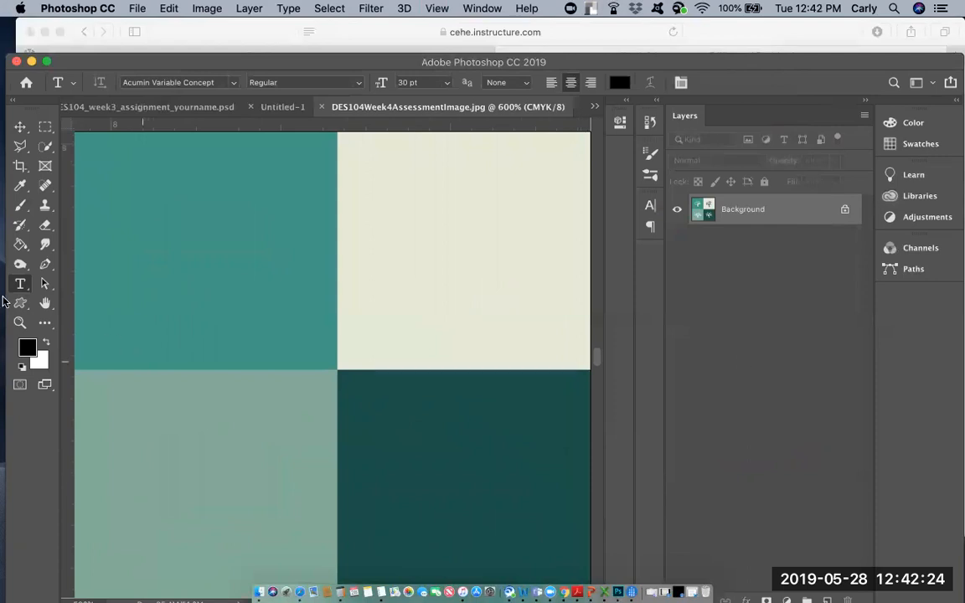
drag(67, 315, 336, 317)
drag(362, 197, 362, 368)
key(super+minus)
key(super+minus)
key(super+minus)
key(super+minus)
key(super+minus)
key(super+minus)
key(super+minus)
key(super+minus)
key(super+minus)
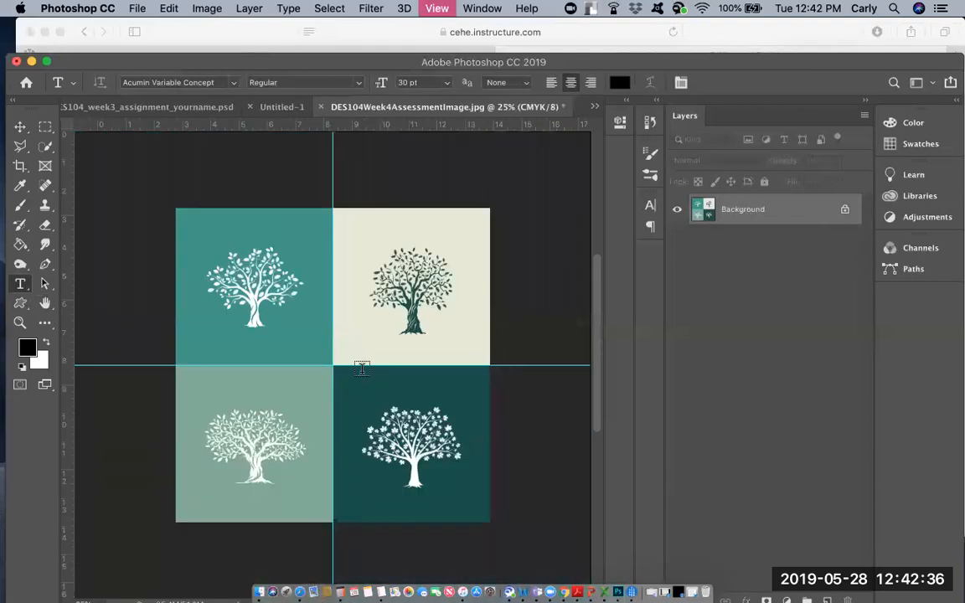
key(super+minus)
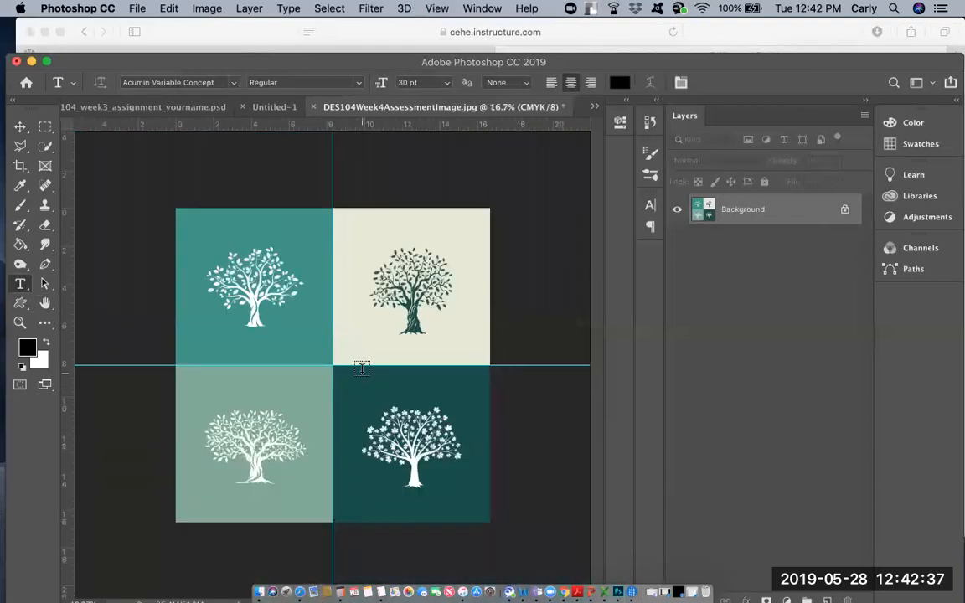
Step: Place the Texture1 image as embedded, scaled to about 77%, over the upper-left tree square with its corner at the guide intersection
click(136, 8)
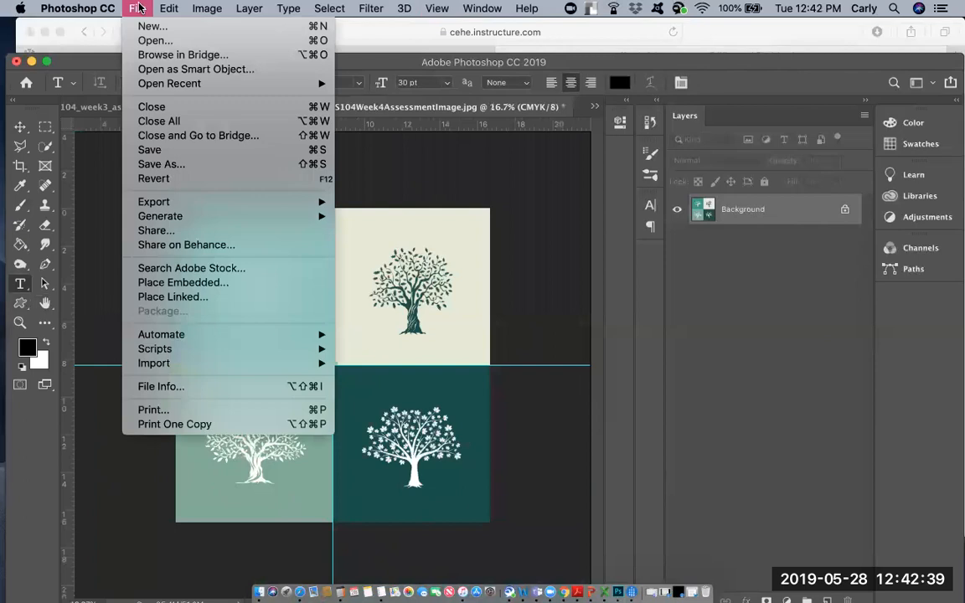
click(168, 284)
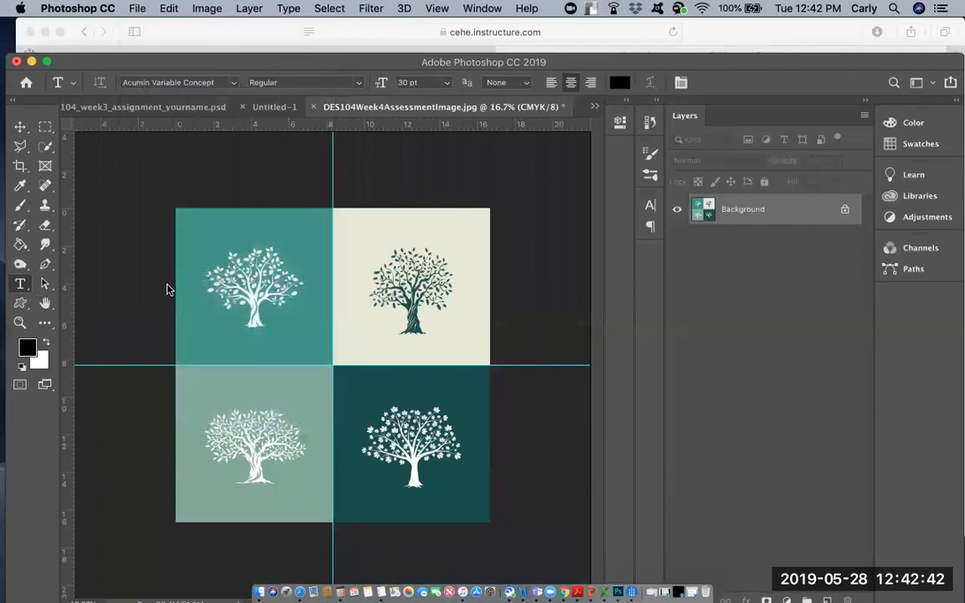
scroll(370, 256, down, 3)
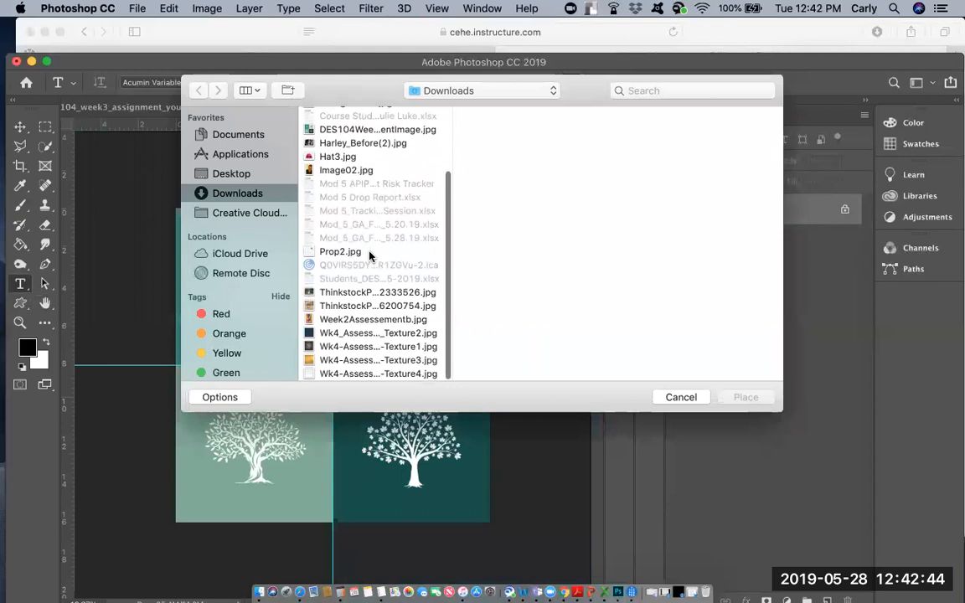
click(368, 347)
click(764, 399)
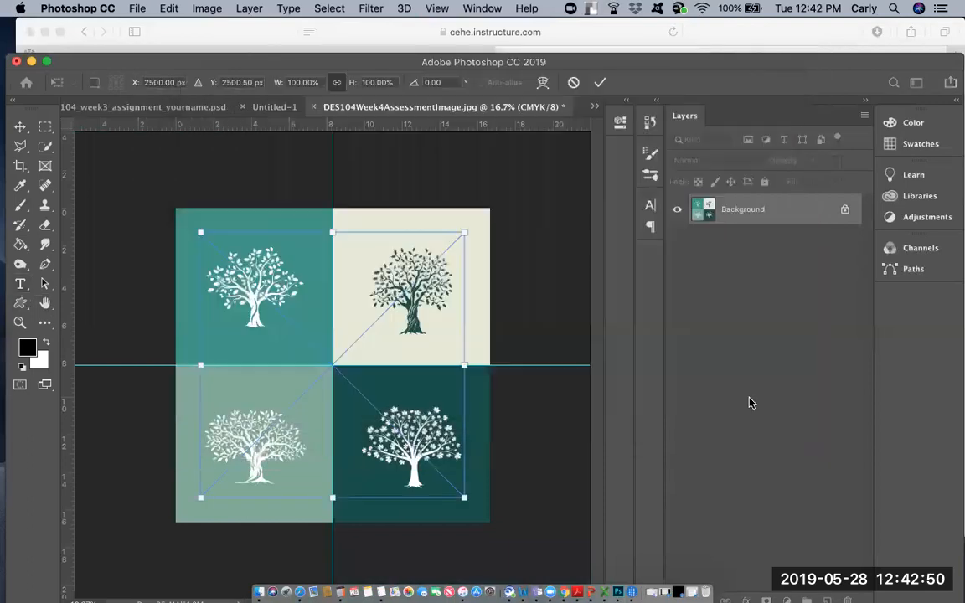
drag(453, 500, 322, 341)
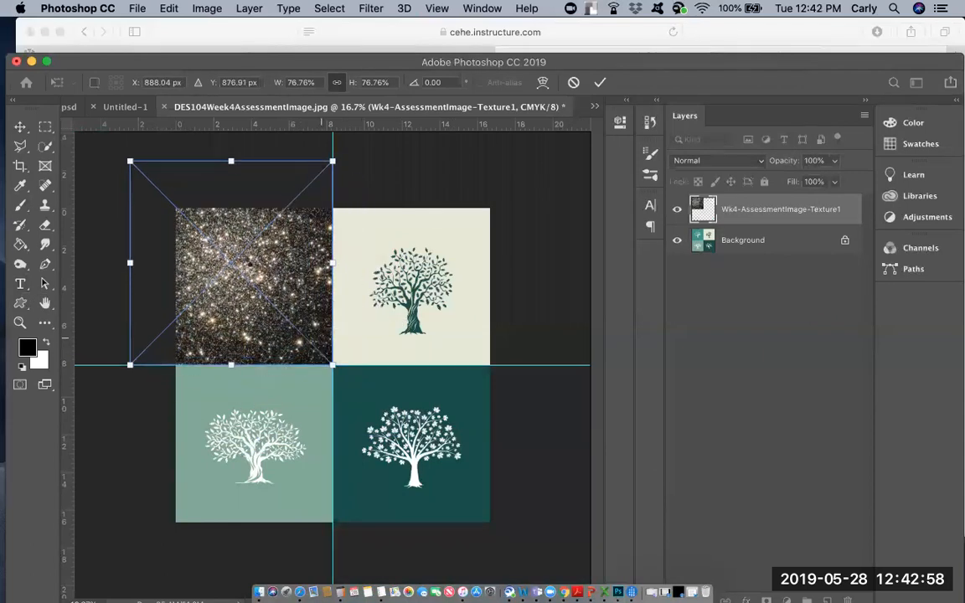
key(Return)
key(t)
Step: Place Wk4_AssessmentImage_Texture2.jpg as embedded, scaled to about 76%, over the upper-right tree square and aligned to the guides
click(137, 9)
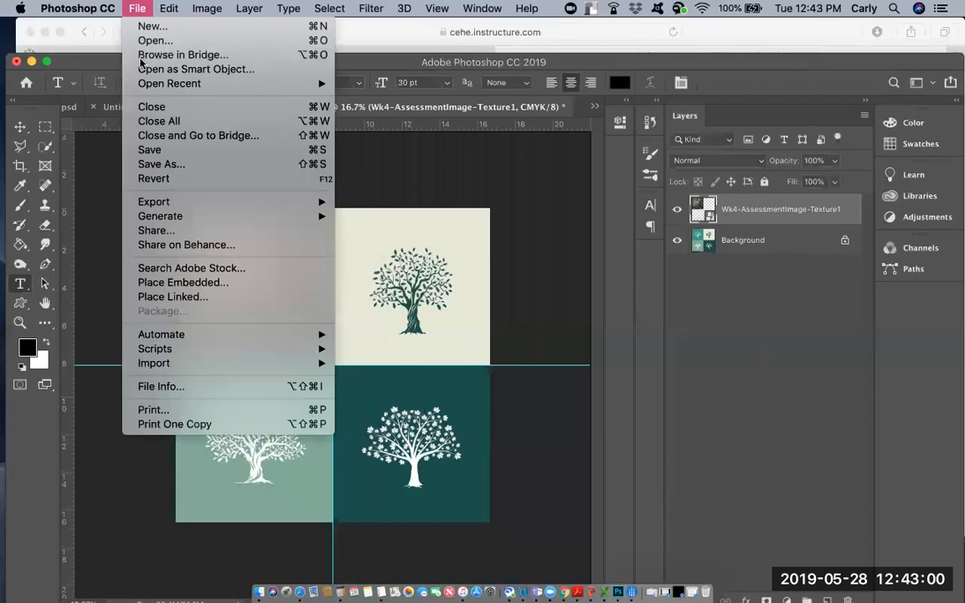
click(217, 285)
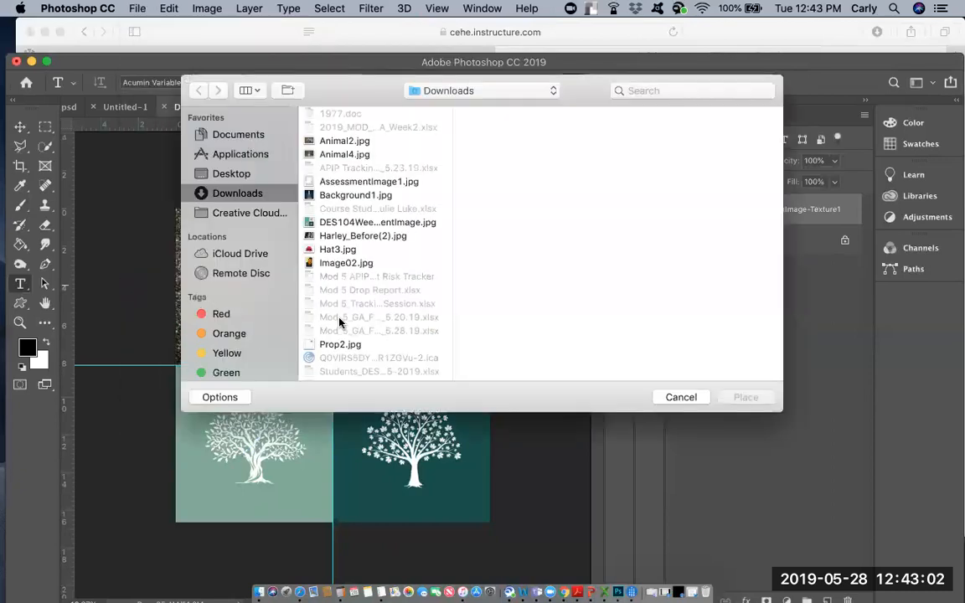
scroll(349, 260, down, 5)
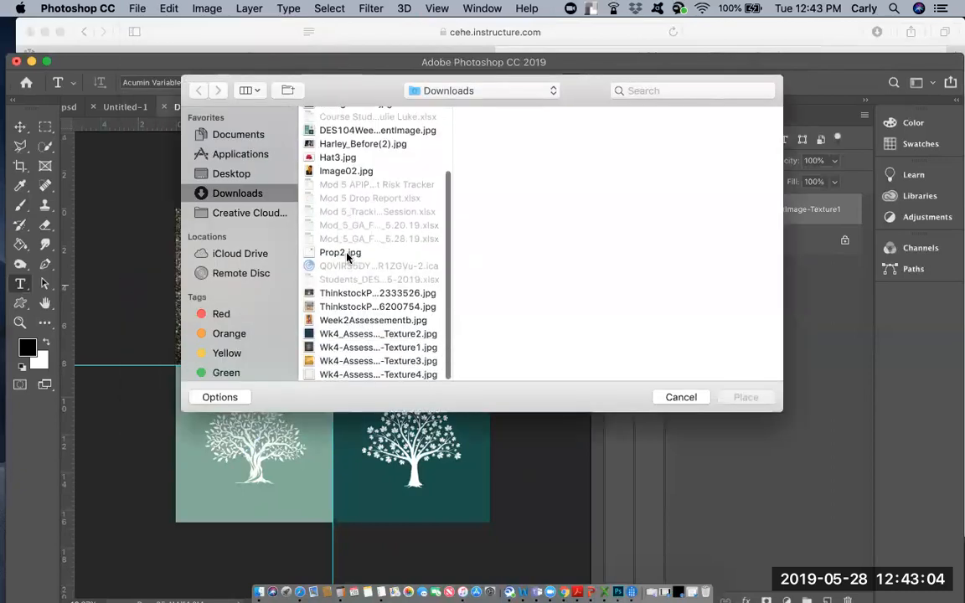
click(360, 334)
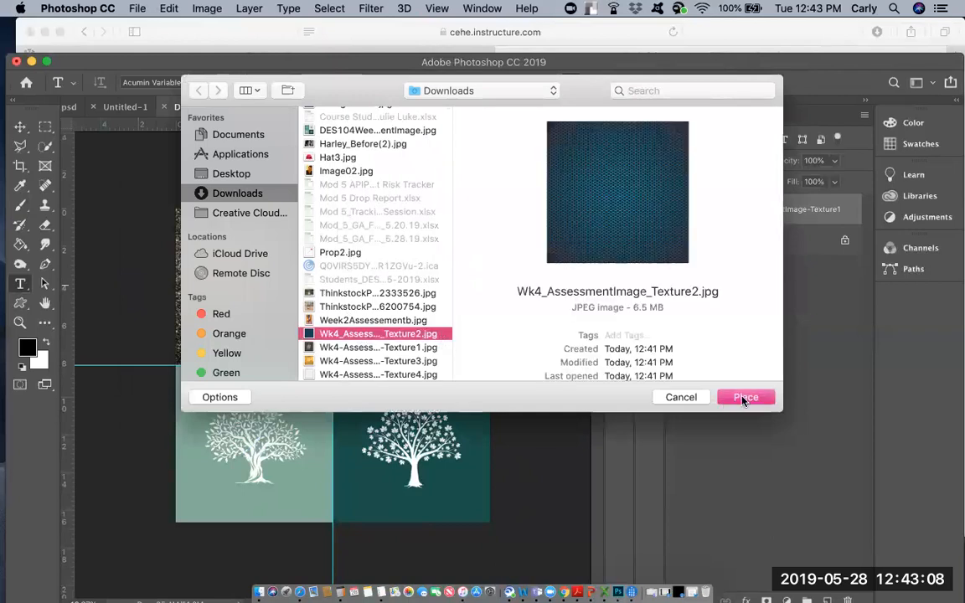
click(743, 399)
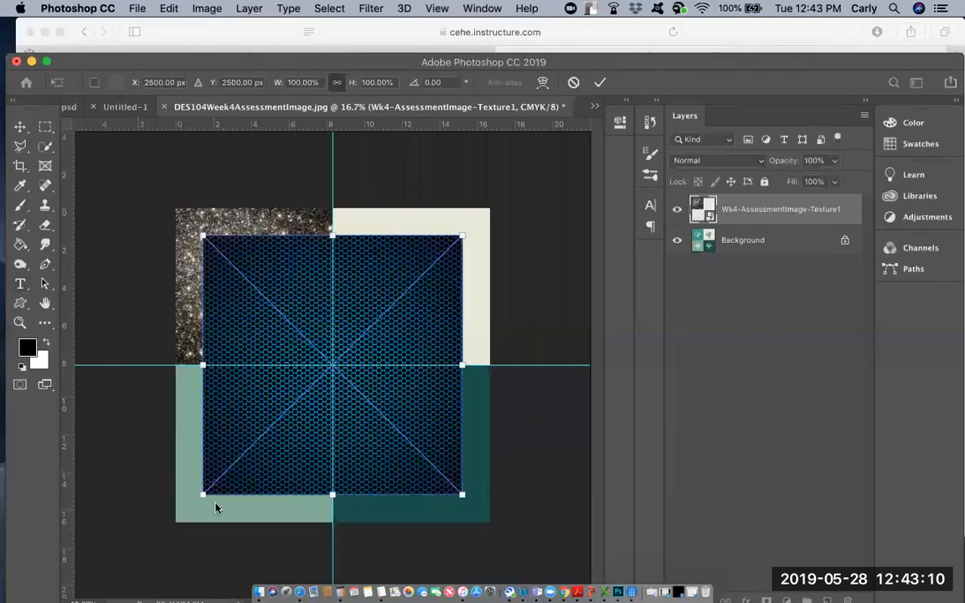
drag(243, 446, 289, 393)
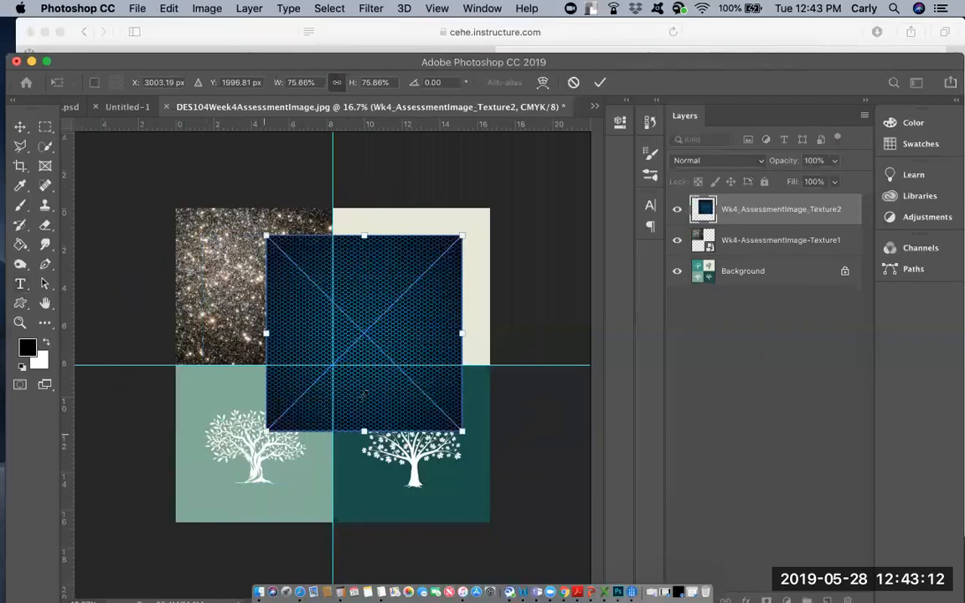
drag(388, 389, 434, 334)
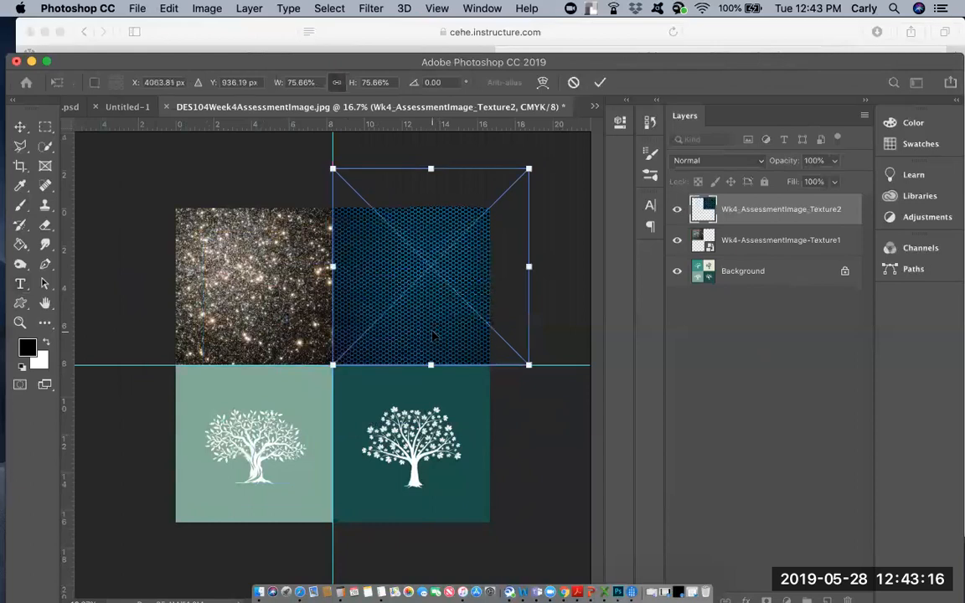
key(Return)
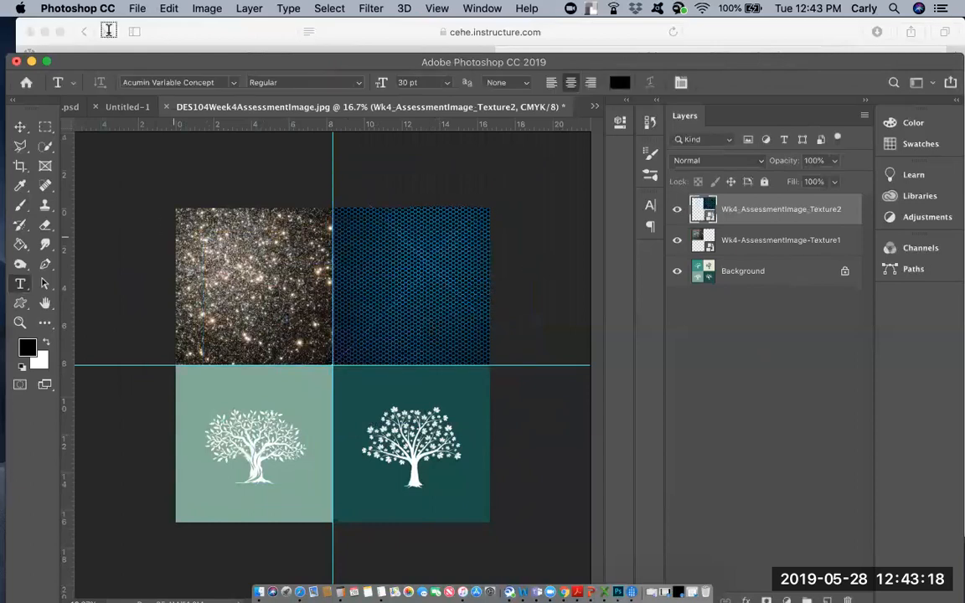
Step: Place Wk4-AssessmentImage-Texture3.jpg as embedded, scaled to about 18%, over the lower-left tree square with its corner at the guide intersection
click(137, 8)
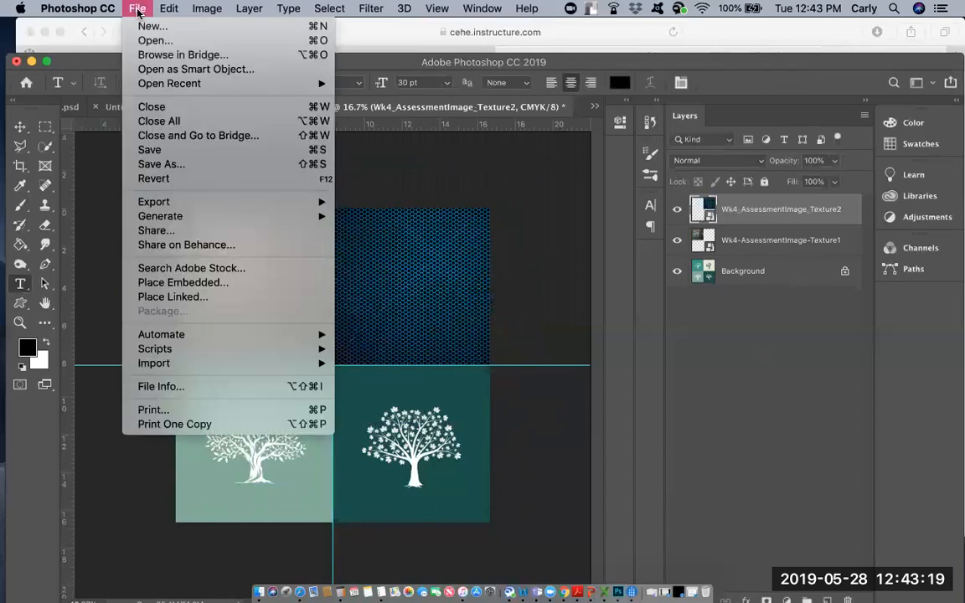
click(203, 283)
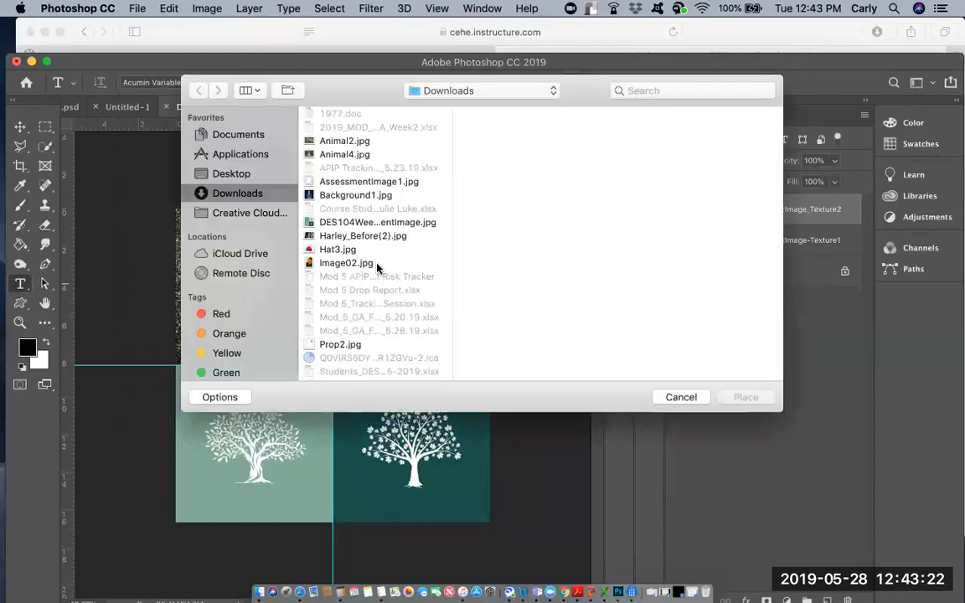
scroll(369, 267, down, 5)
click(370, 347)
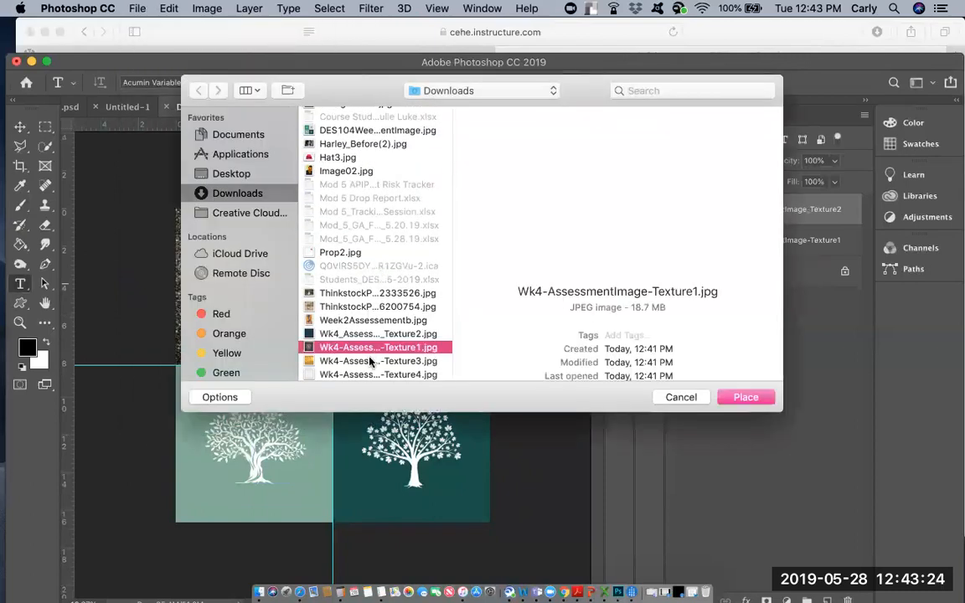
click(369, 360)
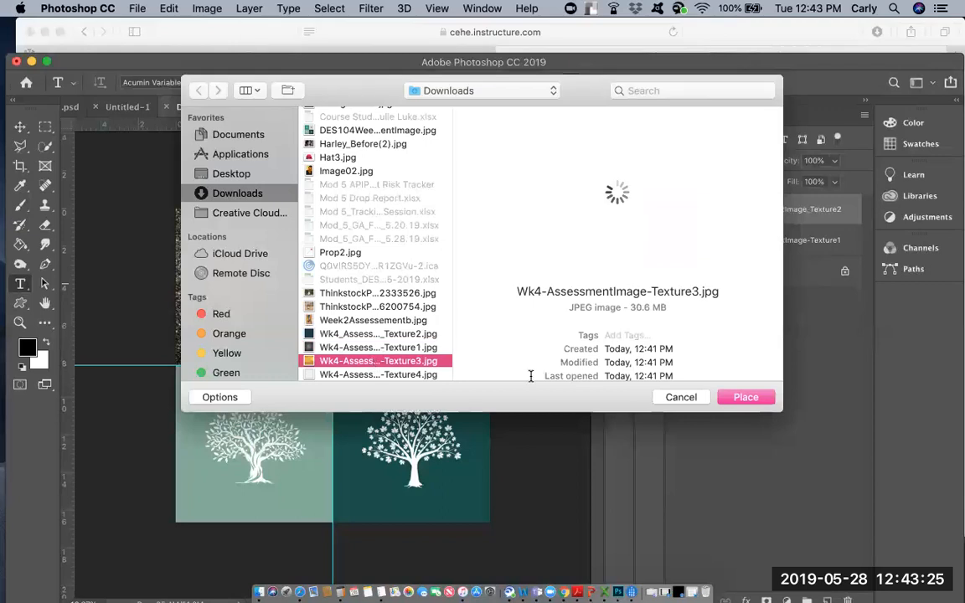
click(737, 397)
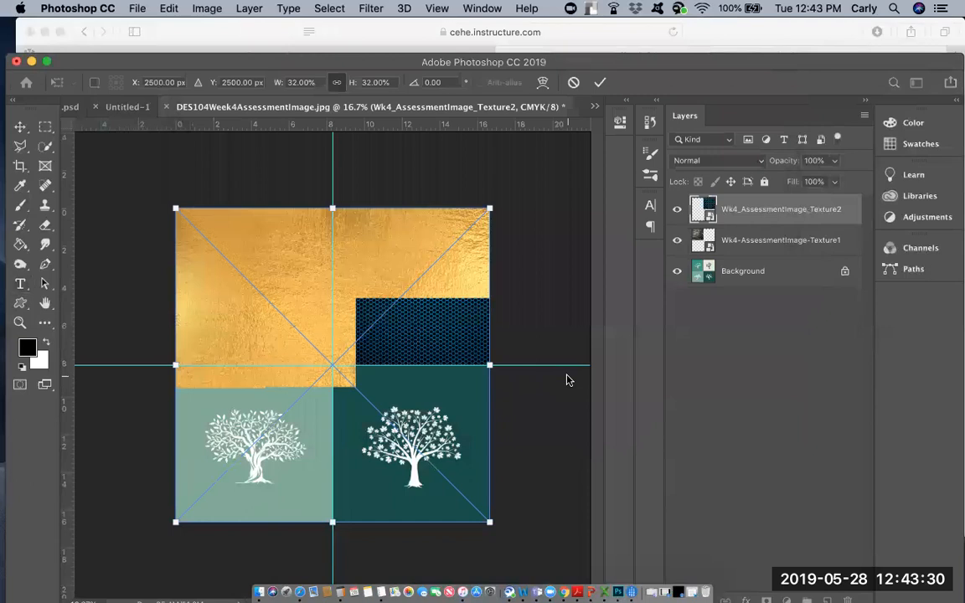
drag(491, 208, 350, 347)
drag(306, 405, 285, 414)
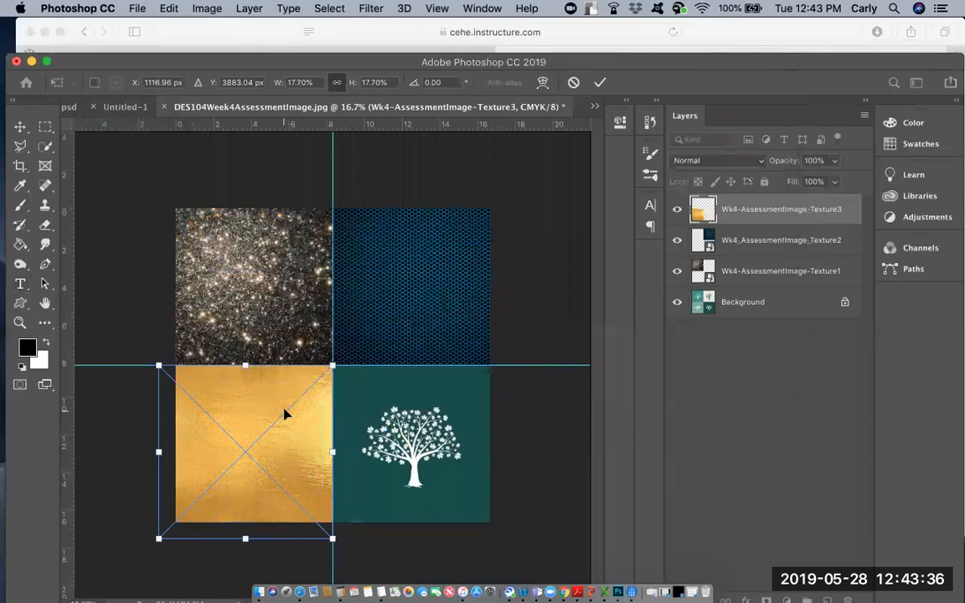
key(Return)
key(t)
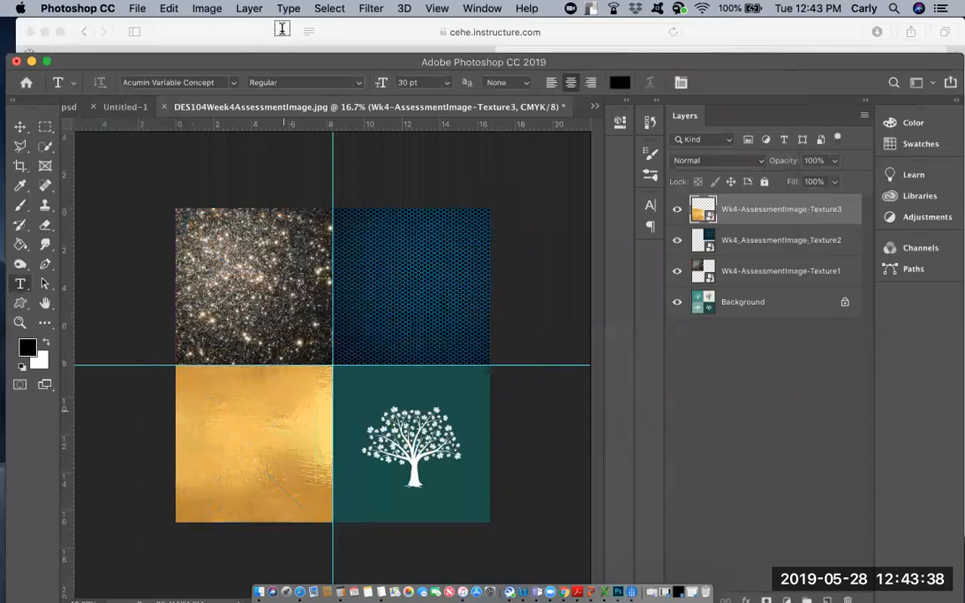
Step: Place Wk4-AssessmentImage-Texture4.jpg as embedded, scaled to about 73%, over the lower-right tree square and aligned to the guides
click(137, 8)
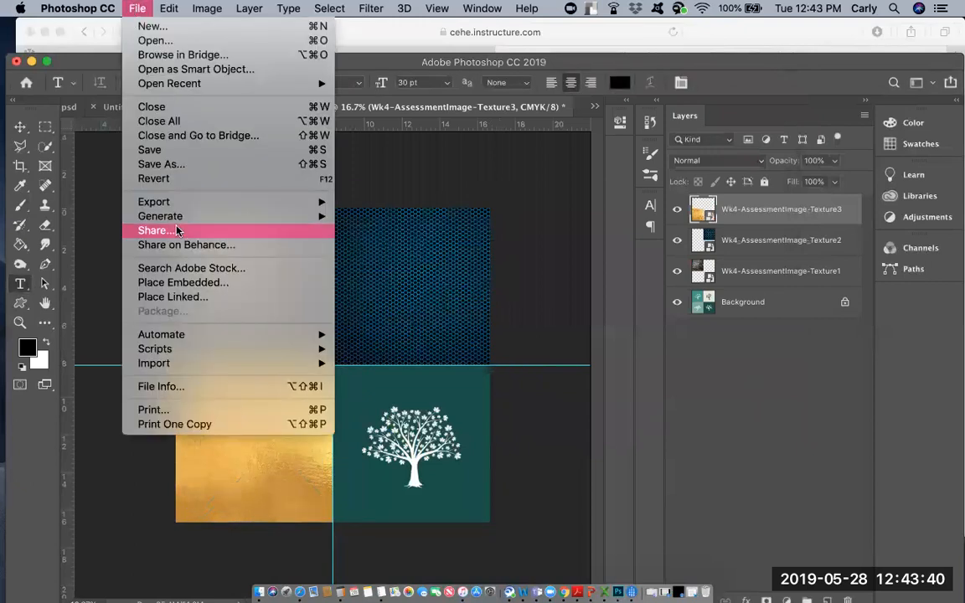
click(176, 285)
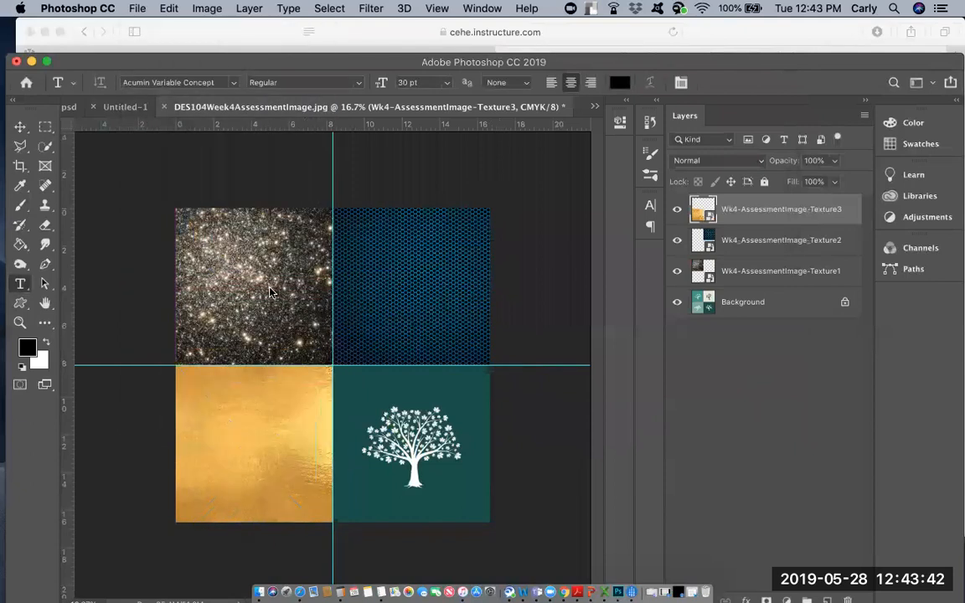
scroll(341, 275, down, 3)
scroll(341, 275, up, 2)
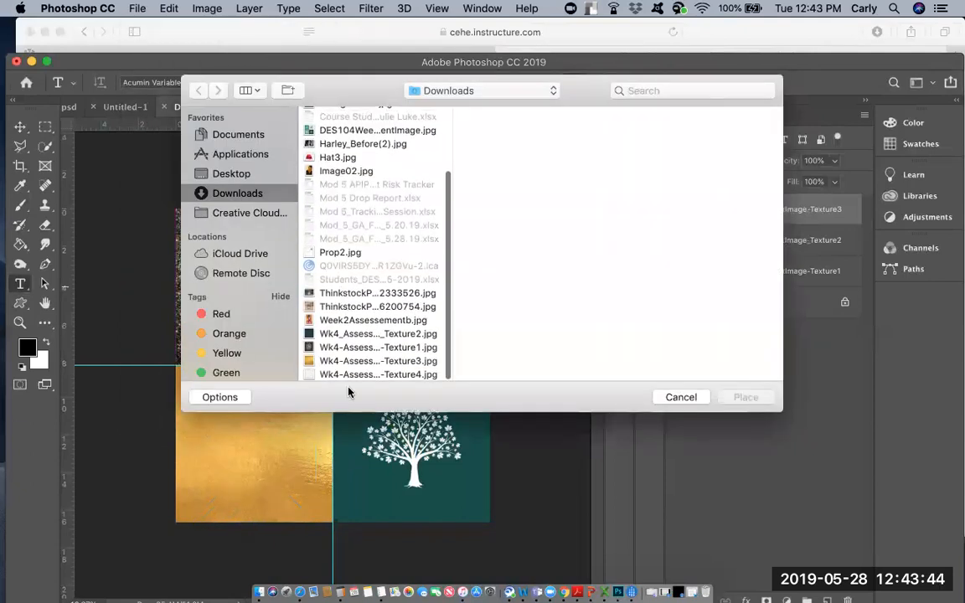
click(344, 374)
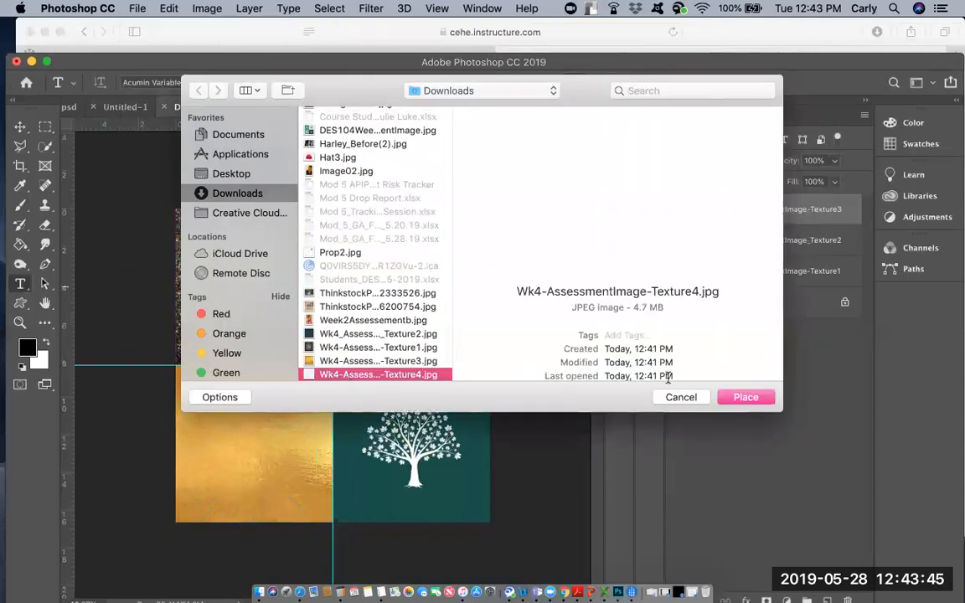
click(747, 397)
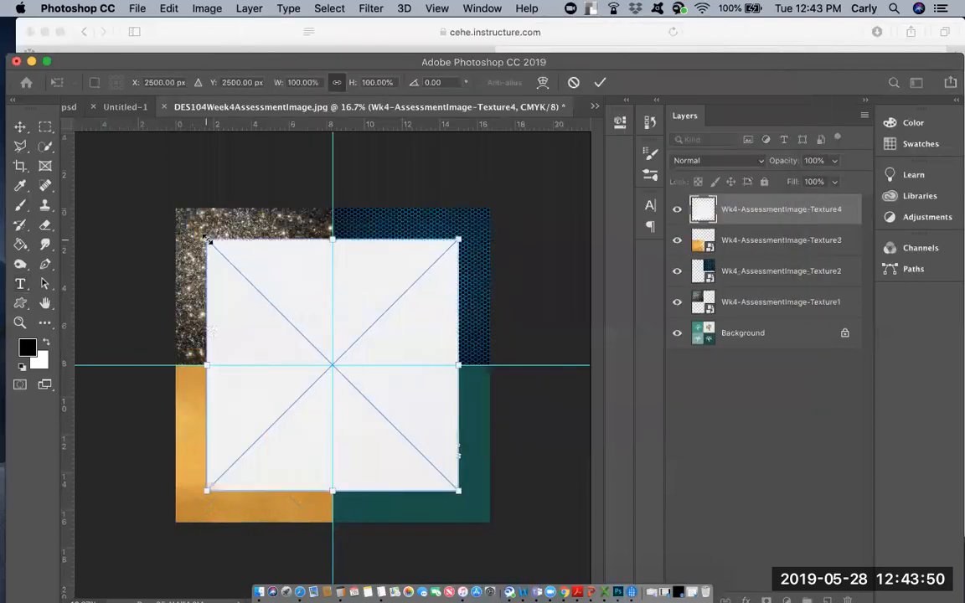
drag(207, 240, 278, 311)
drag(363, 357, 394, 388)
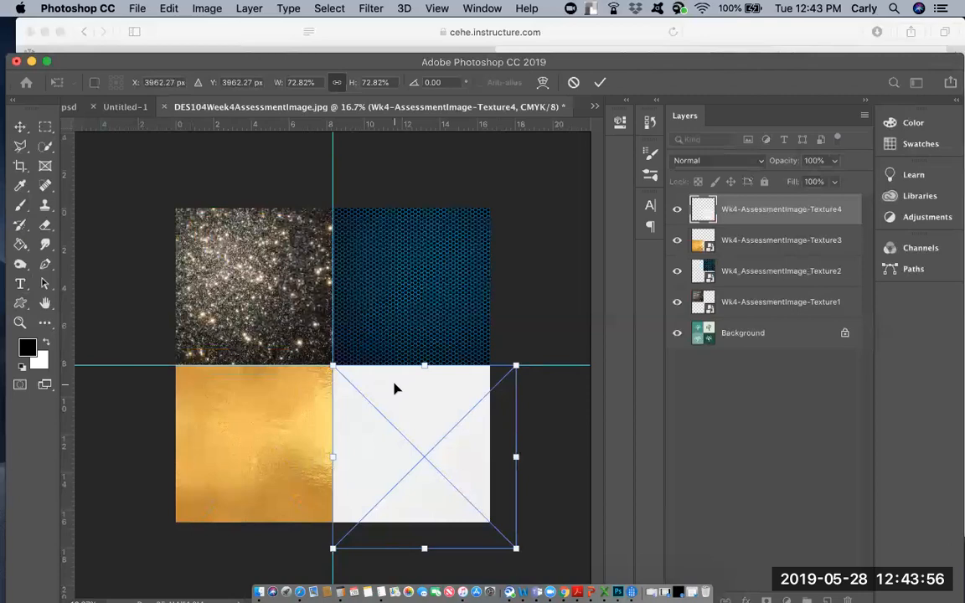
key(Return)
key(t)
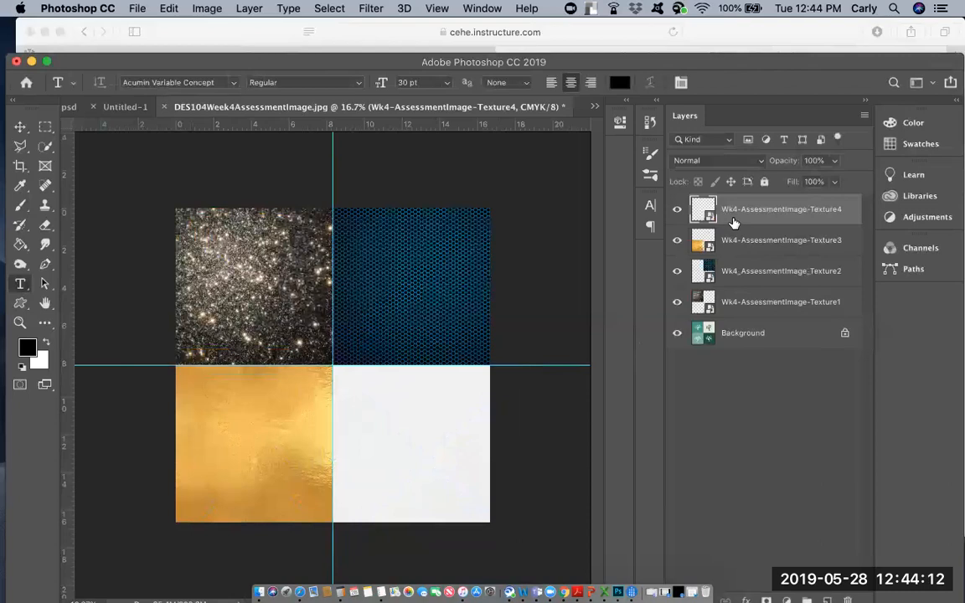
Step: Set the Texture4 layer's blend mode to Pin Light and the Texture3 layer's blend mode to Hard Light
click(722, 162)
click(722, 161)
click(726, 162)
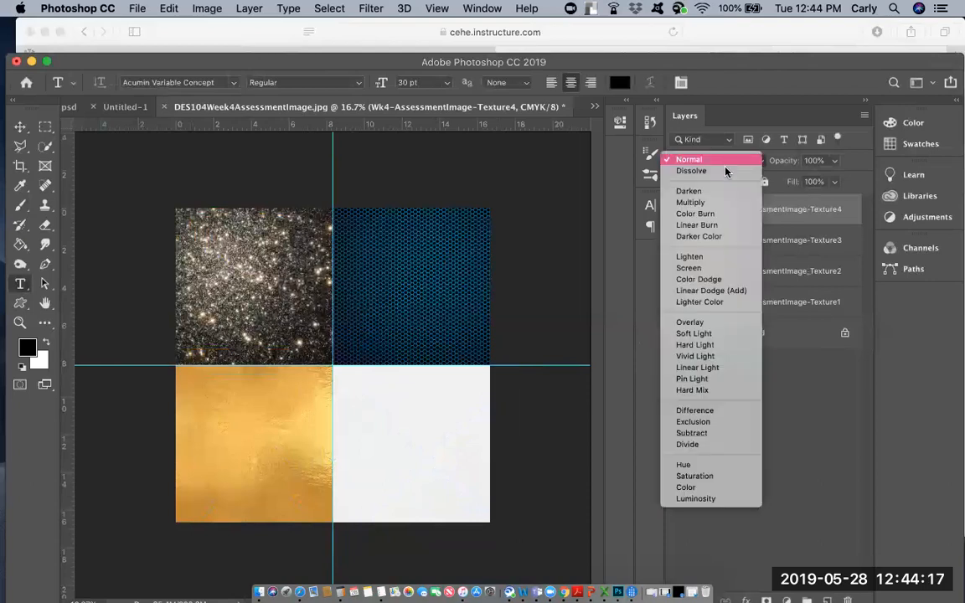
click(693, 379)
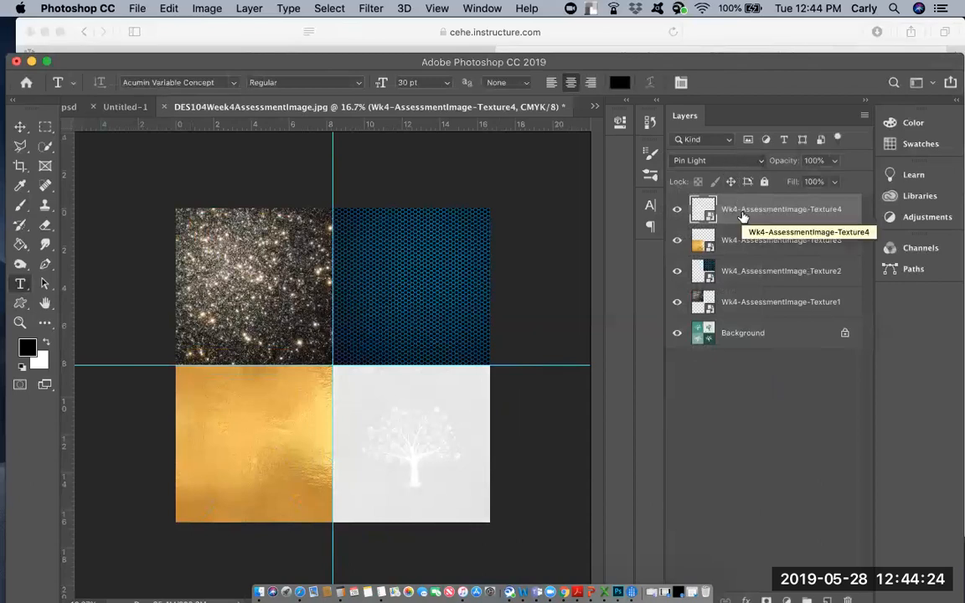
click(747, 245)
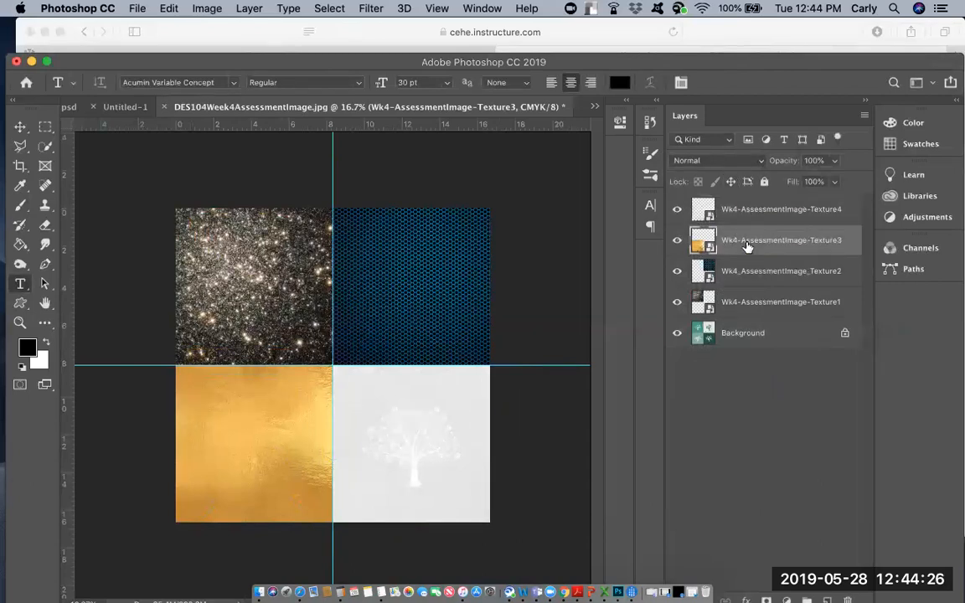
click(700, 160)
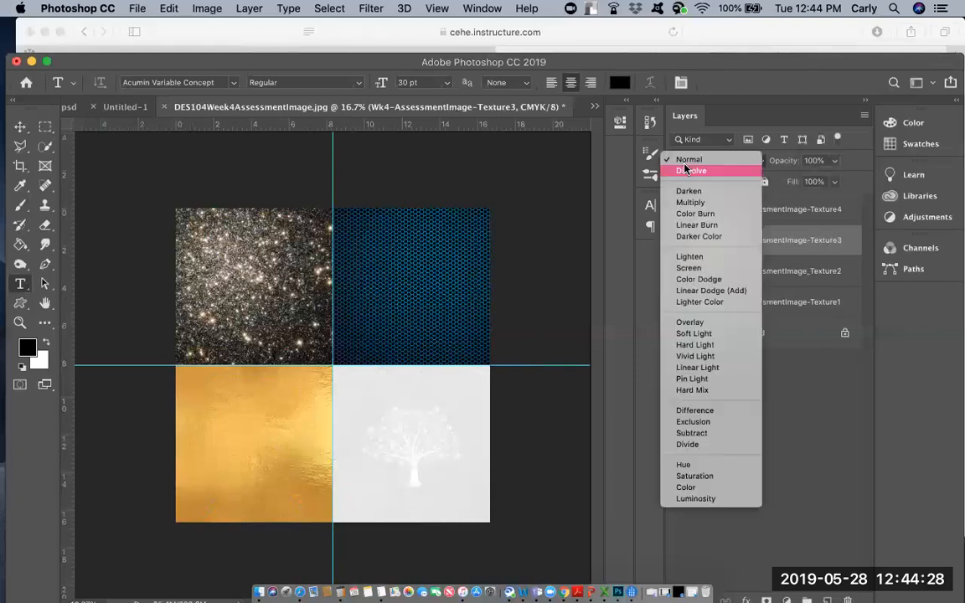
click(696, 345)
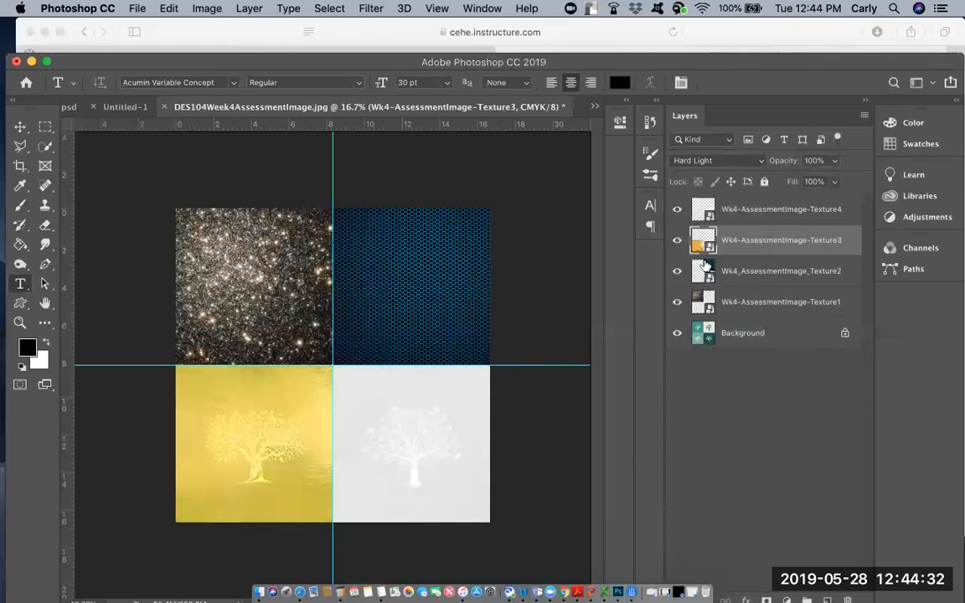
Step: Set the Texture2 layer's blend mode to Multiply and the Texture1 layer's blend mode to Overlay
click(722, 275)
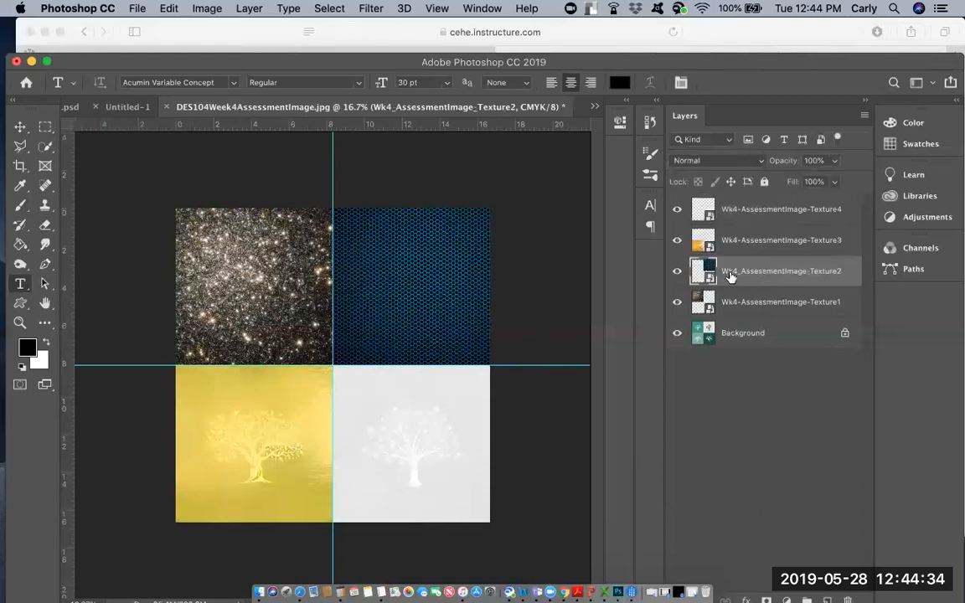
click(706, 161)
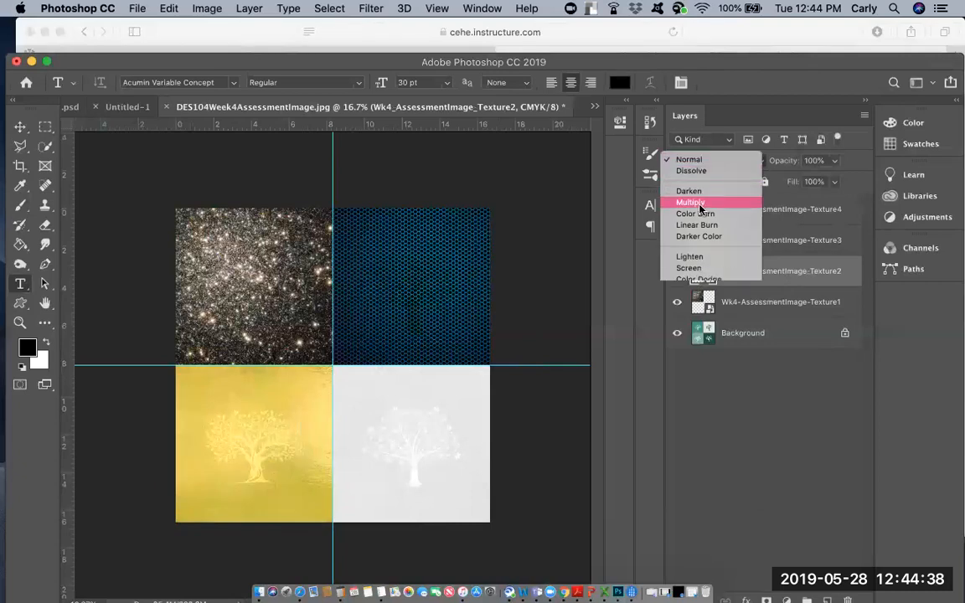
click(702, 203)
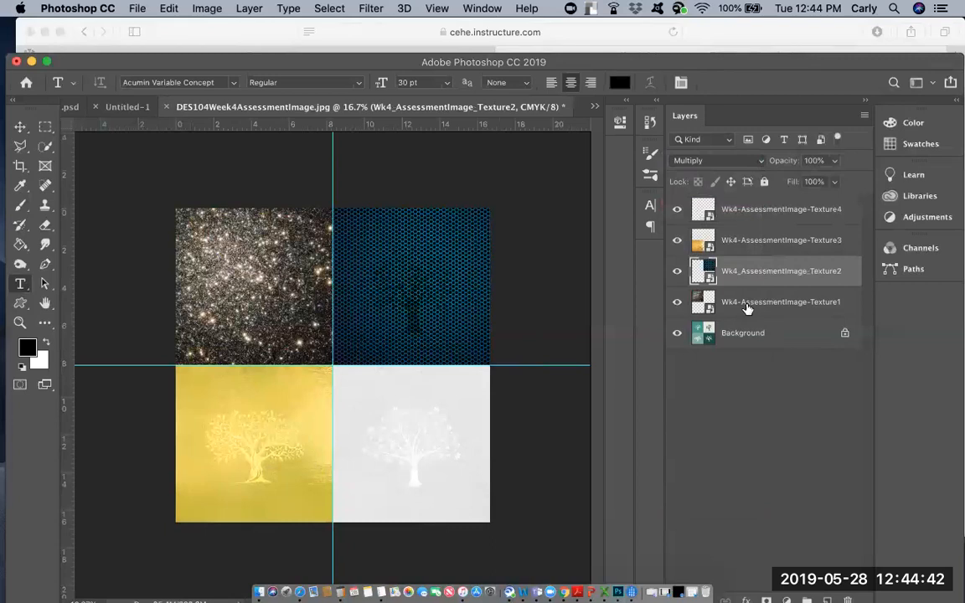
click(748, 309)
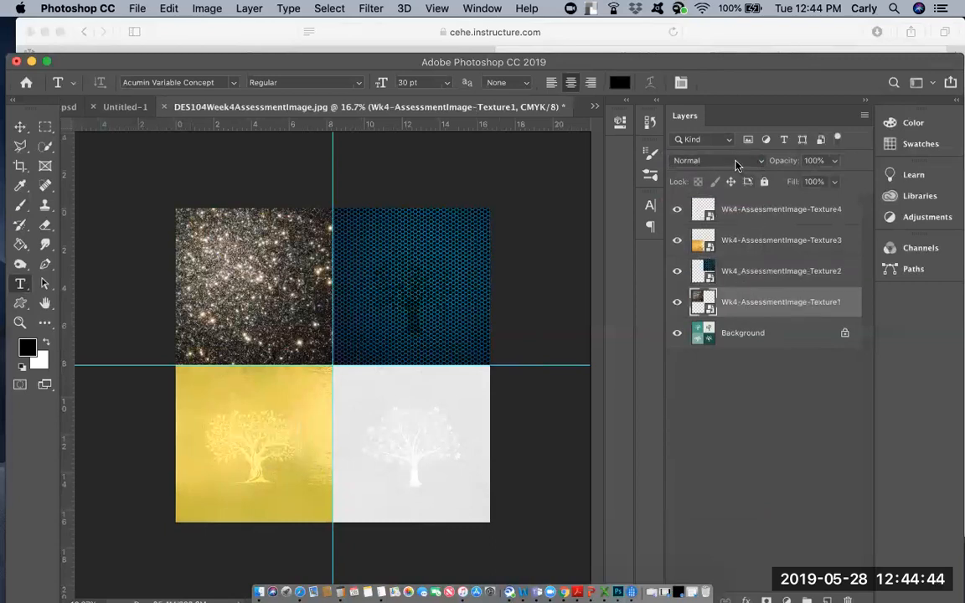
click(737, 165)
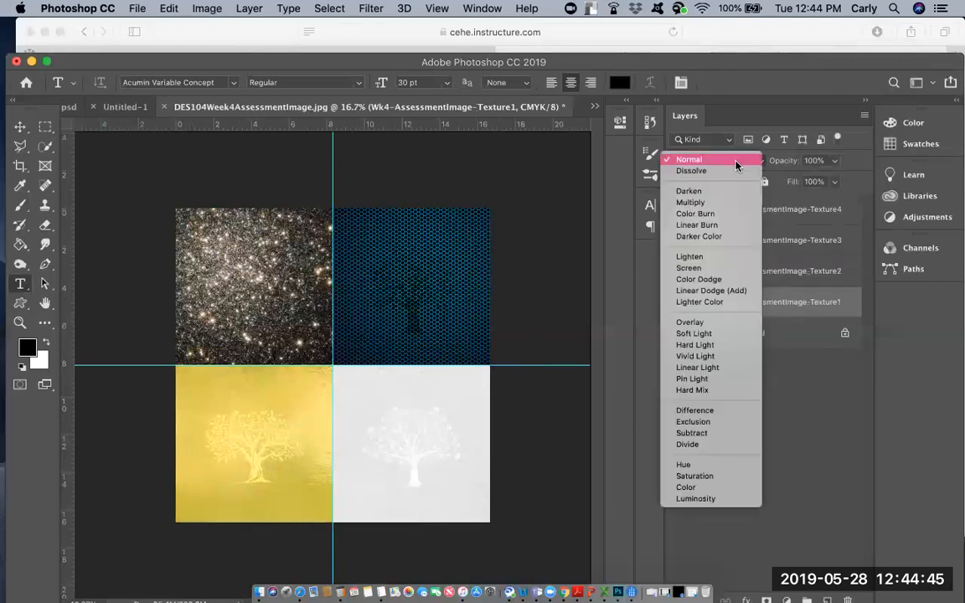
click(703, 325)
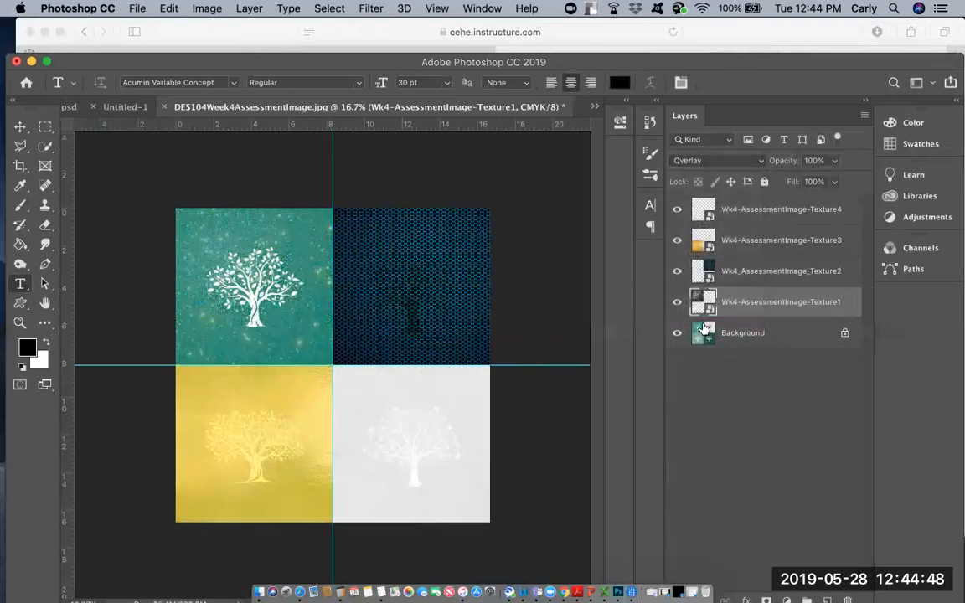
Step: Add a Hue/Saturation adjustment layer above the Texture4 layer with Colorize enabled and the hue set to about 260
click(756, 211)
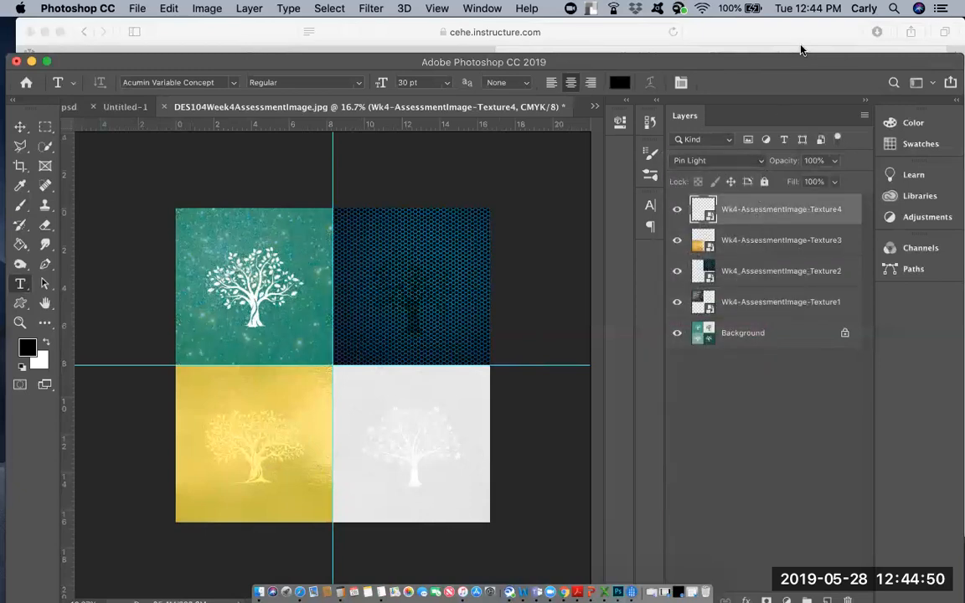
drag(800, 59, 800, 31)
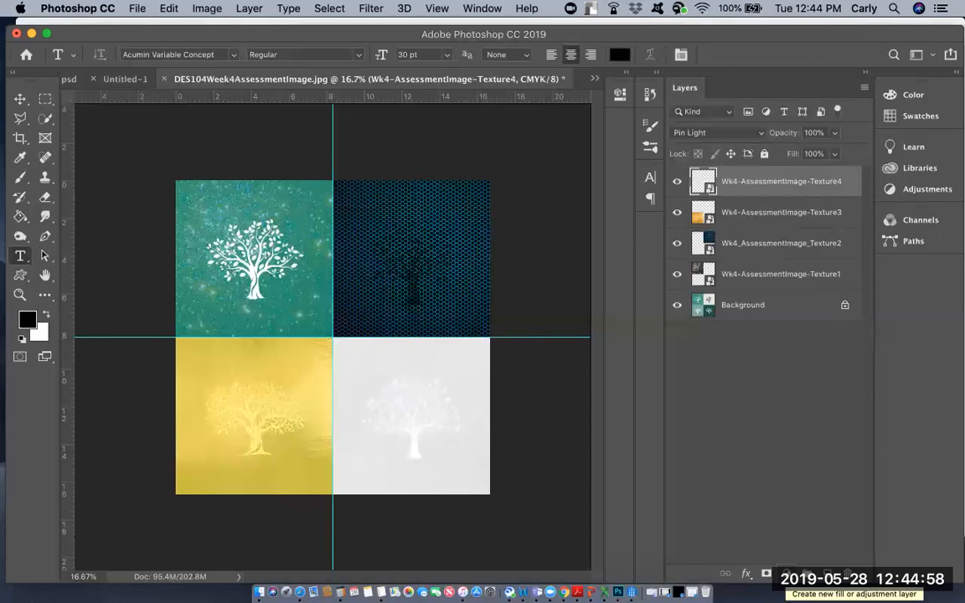
click(786, 575)
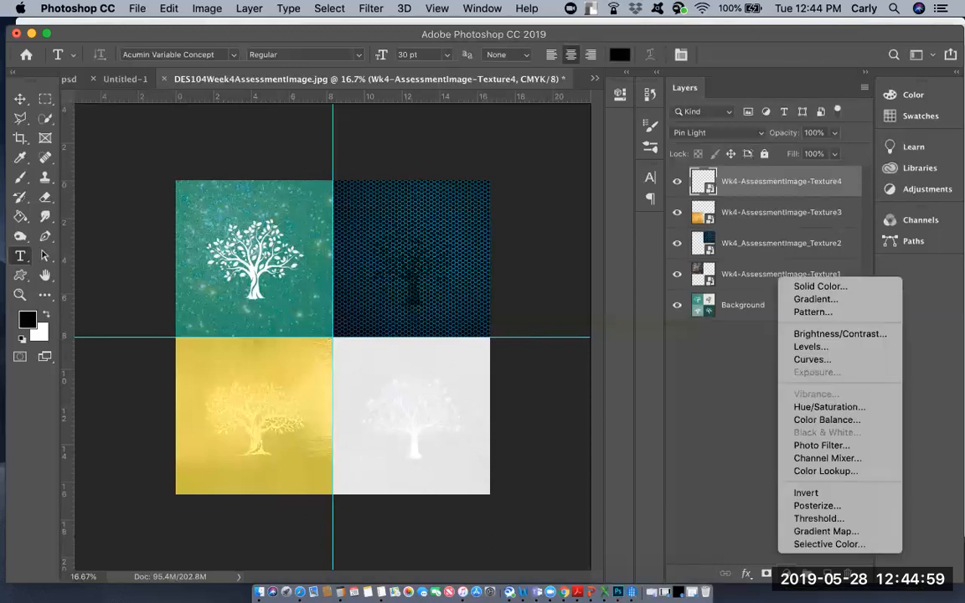
click(811, 408)
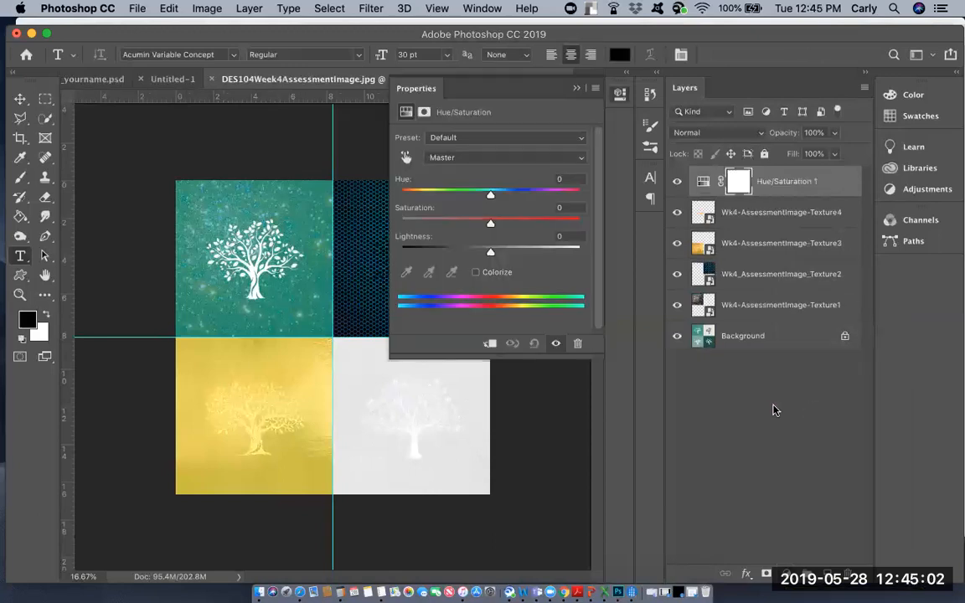
click(475, 273)
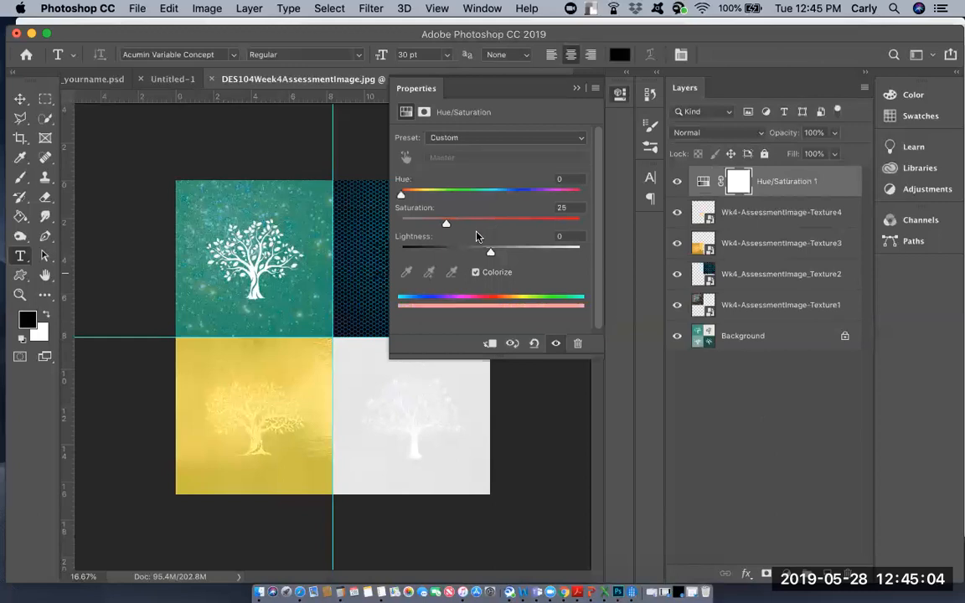
drag(464, 194, 530, 192)
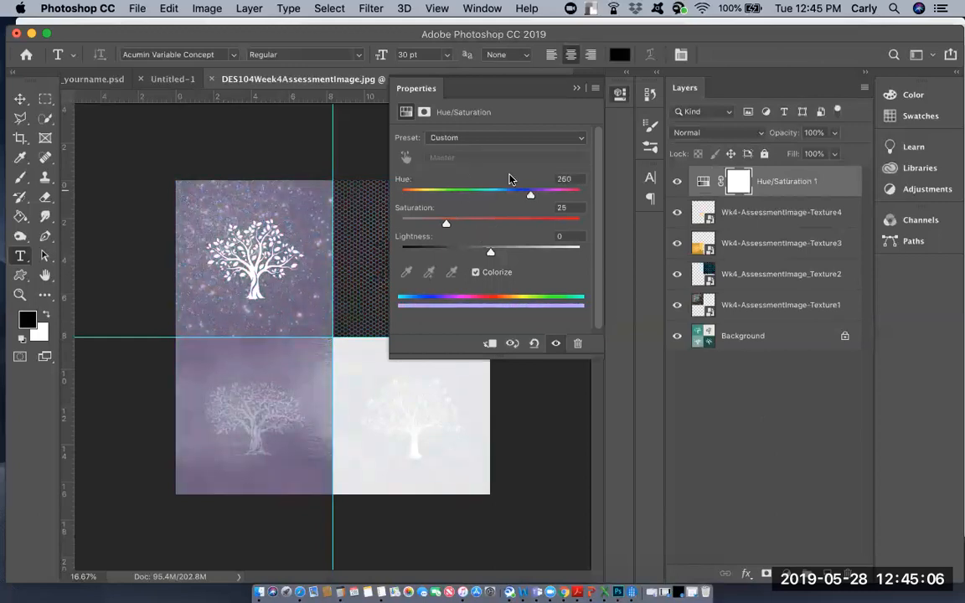
click(420, 95)
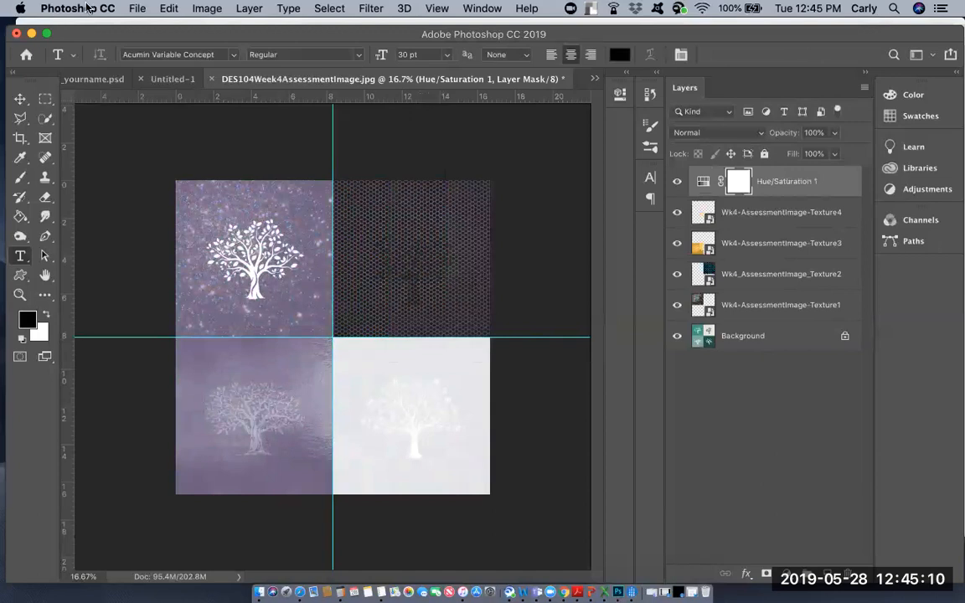
Step: Export the image for web as a High quality JPEG named DES104_week4assessment_yourname.jpg in the DES104_assignment folder
click(137, 9)
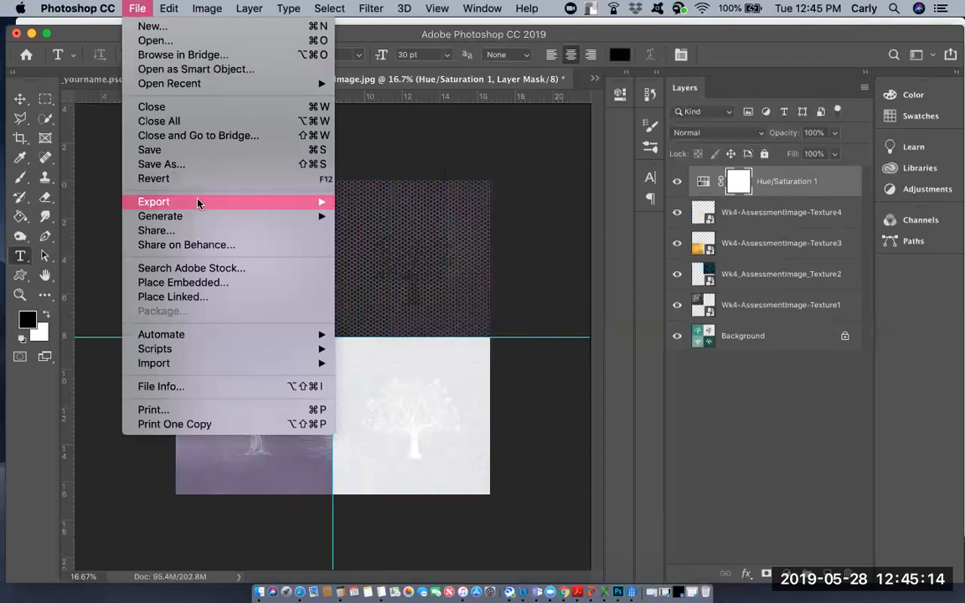
mouse_move(200, 202)
click(424, 264)
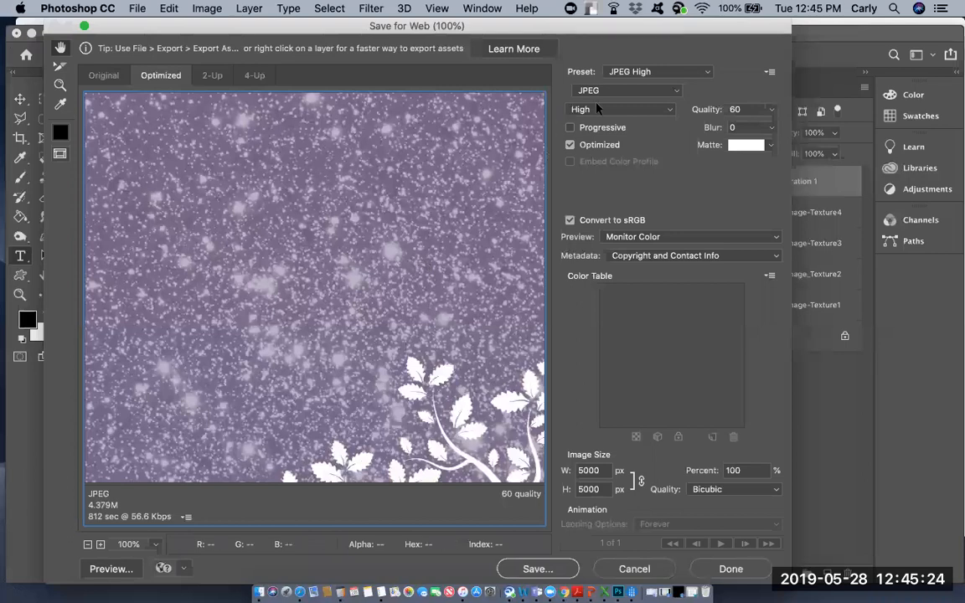
click(551, 570)
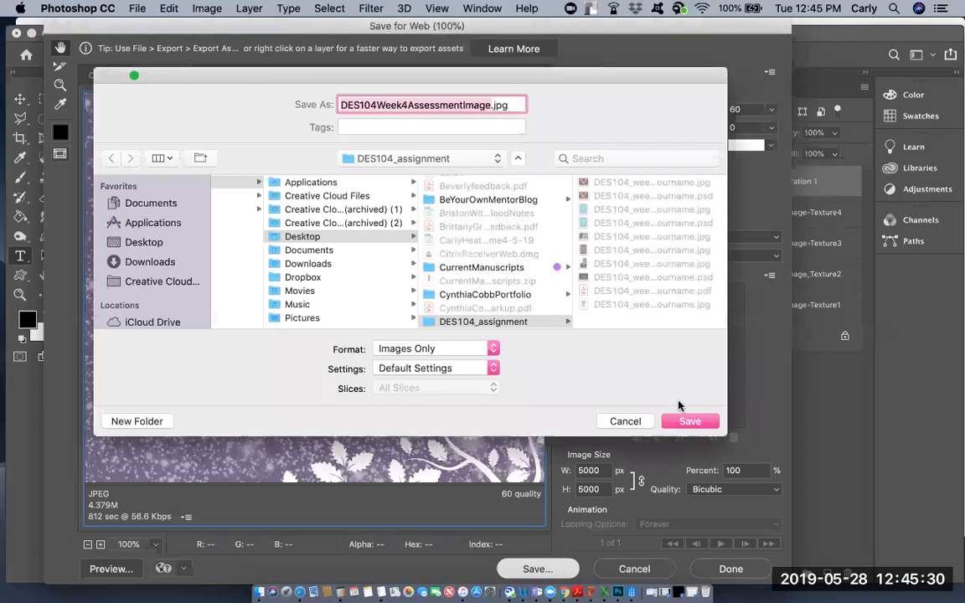
text(DES)
text(4_week4a)
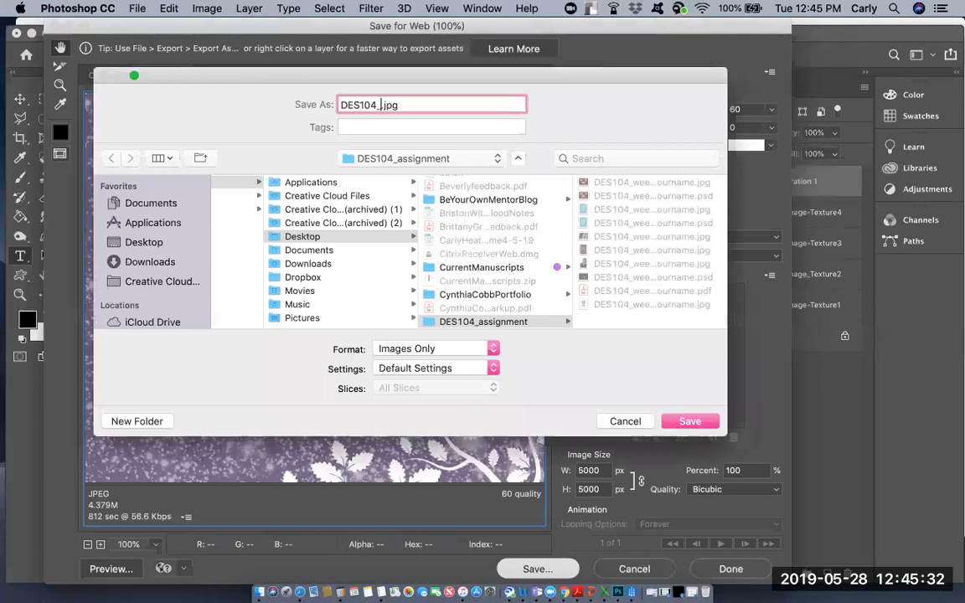
text(ssessment_)
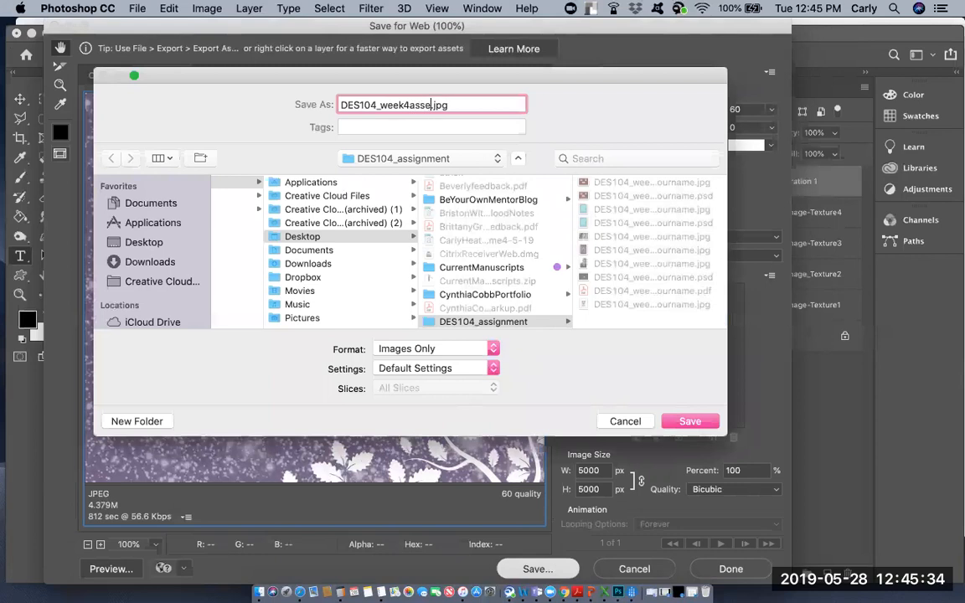
text(yourname)
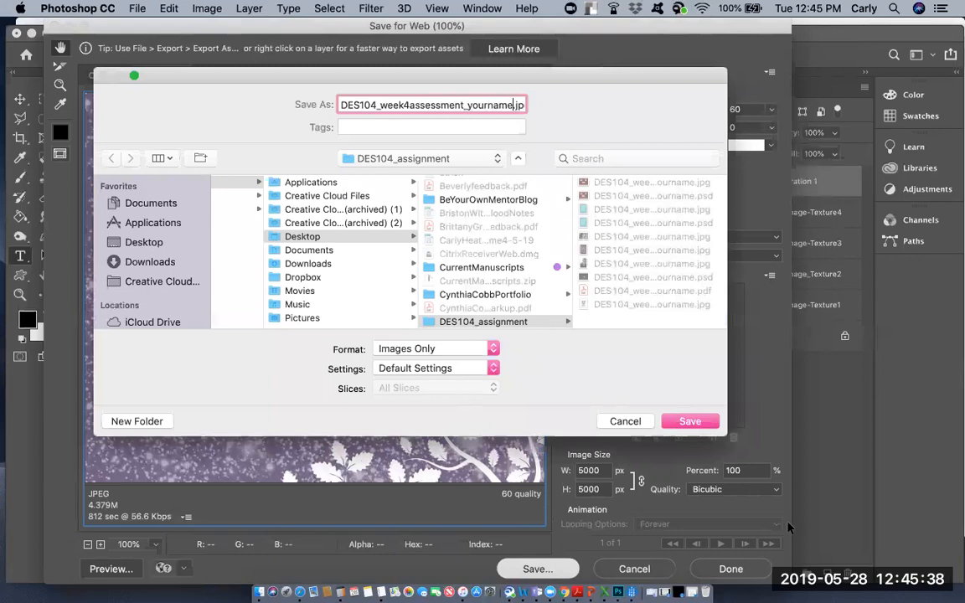
click(693, 422)
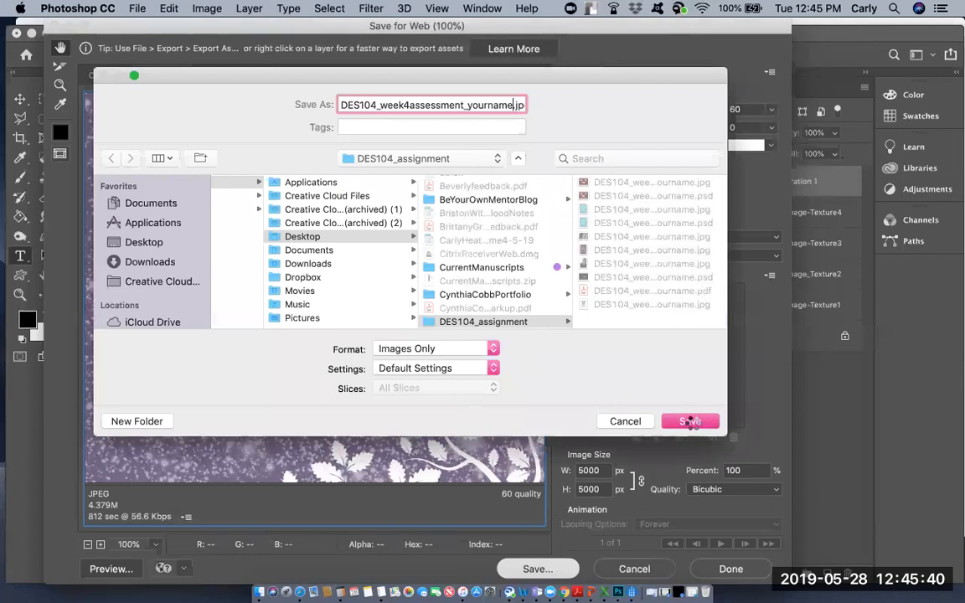